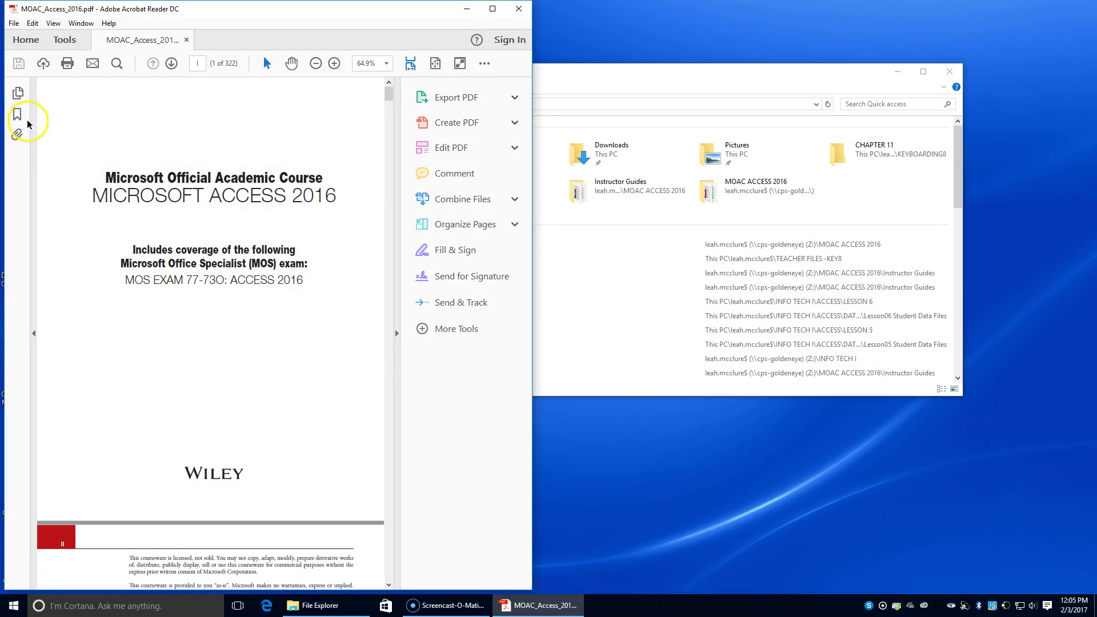
Step: Open Lesson 7: Creating and Modifying Queries from the PDF's bookmarks, and clear the bookmark pane and the file window out of view
{"action": "left_click", "coordinate": [18, 115]}
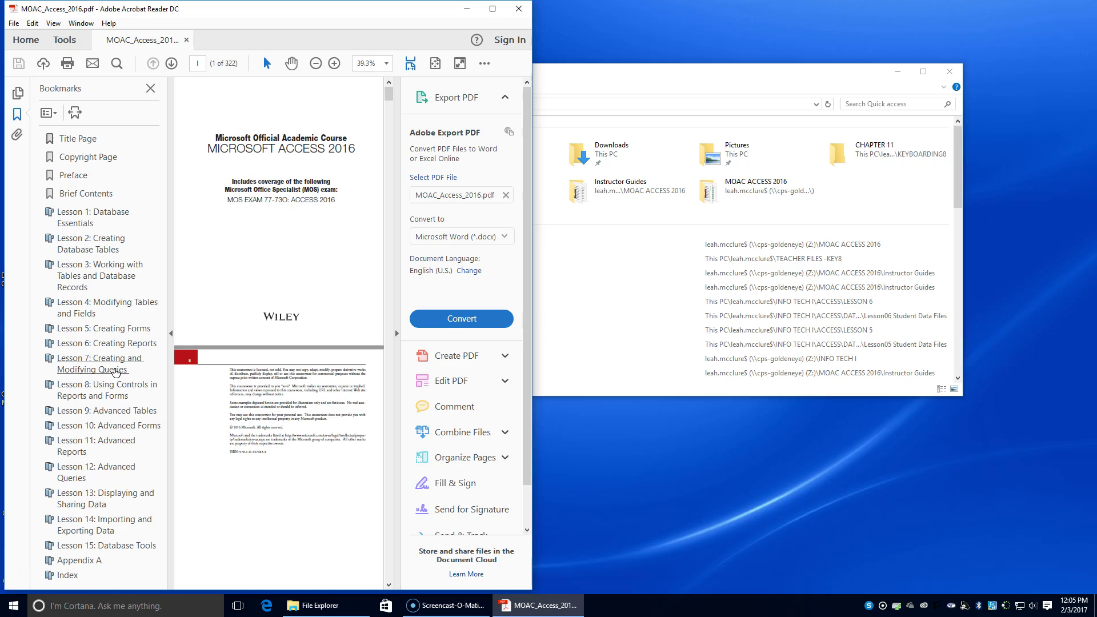
{"action": "left_click", "coordinate": [116, 372]}
{"action": "left_click", "coordinate": [398, 307]}
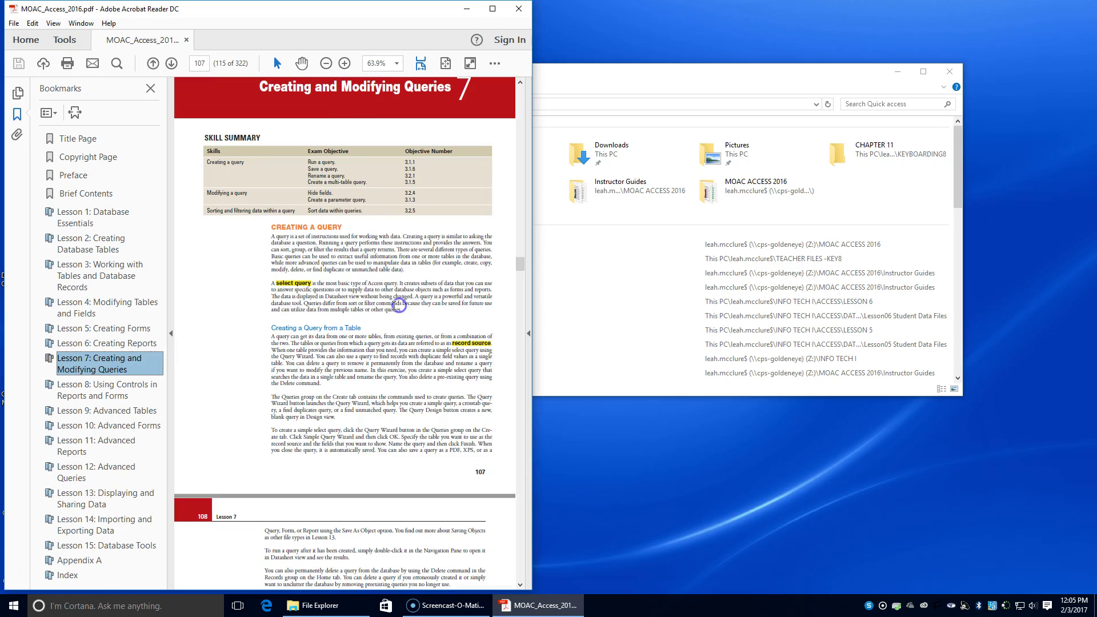
{"action": "left_click", "coordinate": [169, 333]}
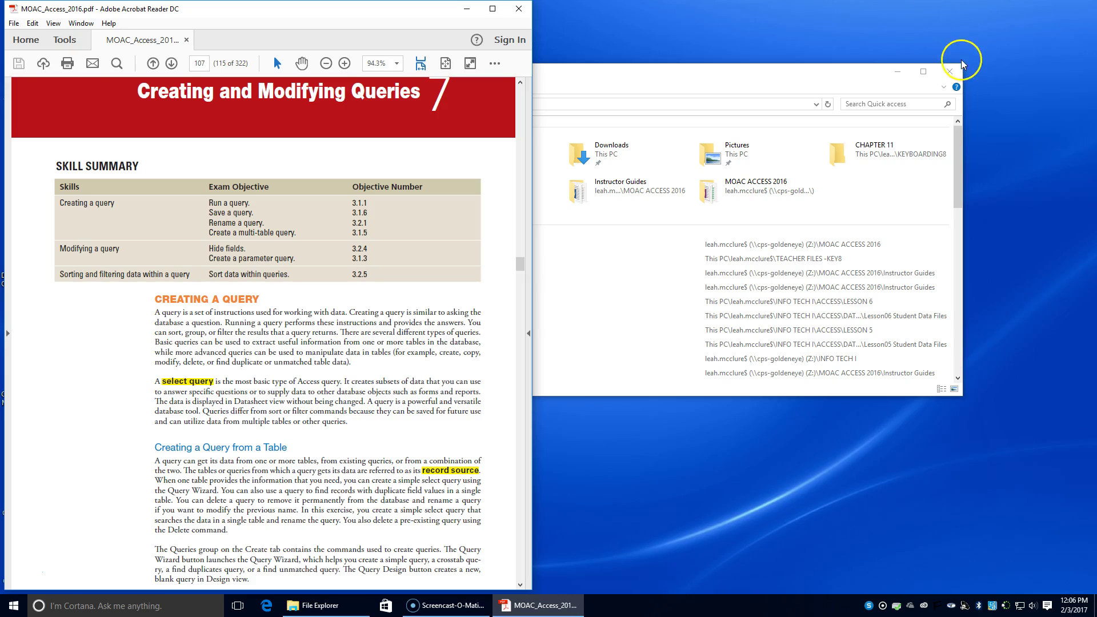
{"action": "left_click", "coordinate": [892, 73]}
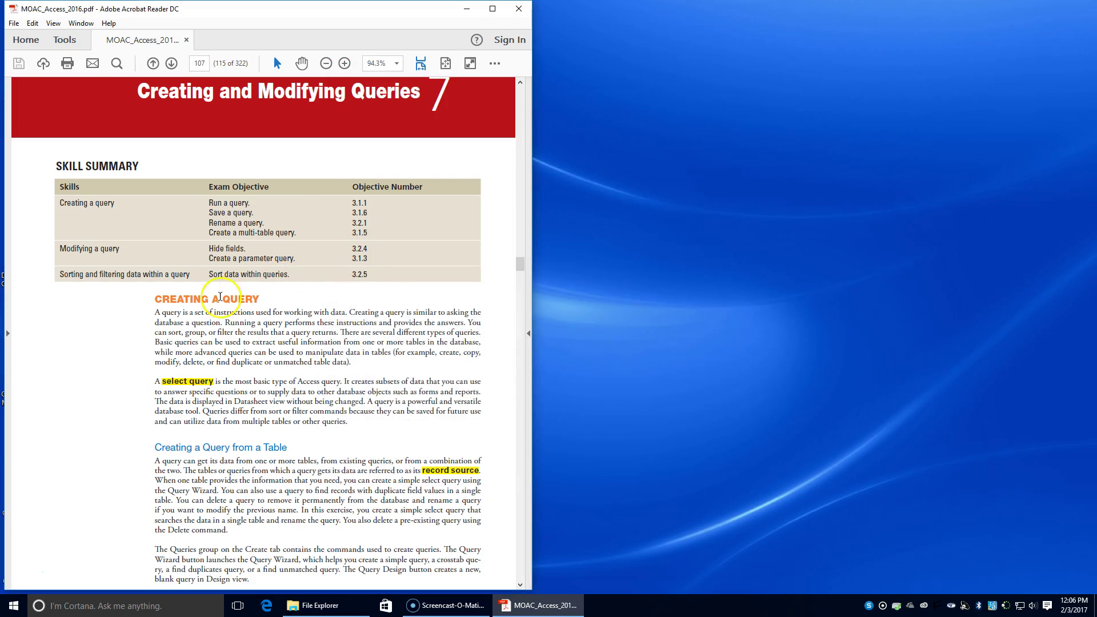
Step: Go to the Create a Simple Query exercise on page 108 of the textbook
{"action": "scroll", "coordinate": [190, 315], "scroll_direction": "down", "scroll_amount": 1}
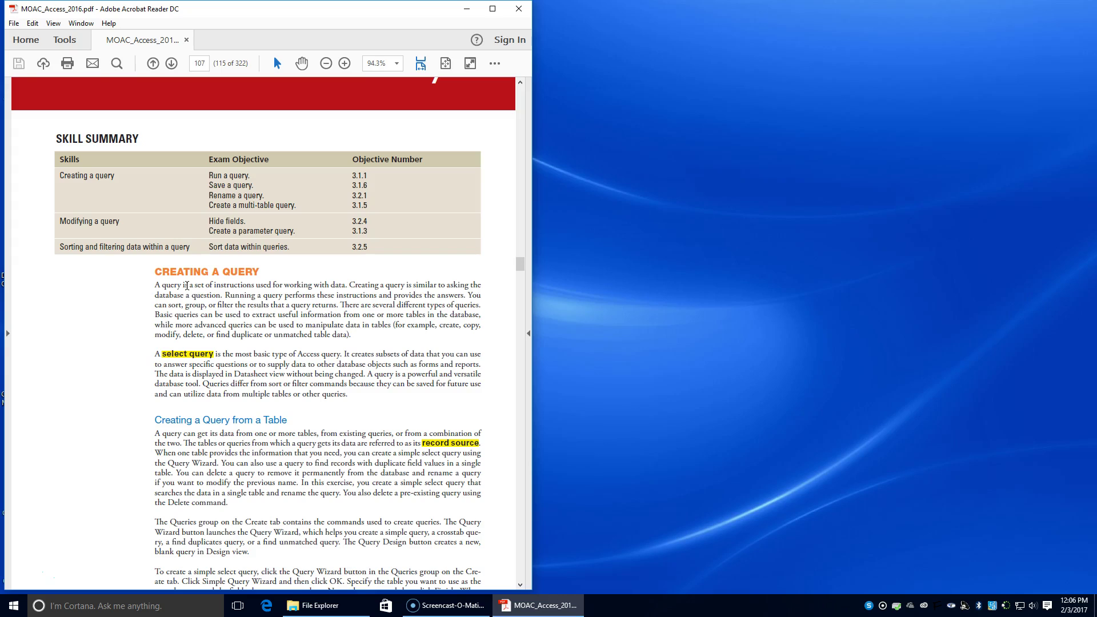
{"action": "scroll", "coordinate": [208, 394], "scroll_direction": "down", "scroll_amount": 6}
{"action": "scroll", "coordinate": [208, 402], "scroll_direction": "down", "scroll_amount": 4}
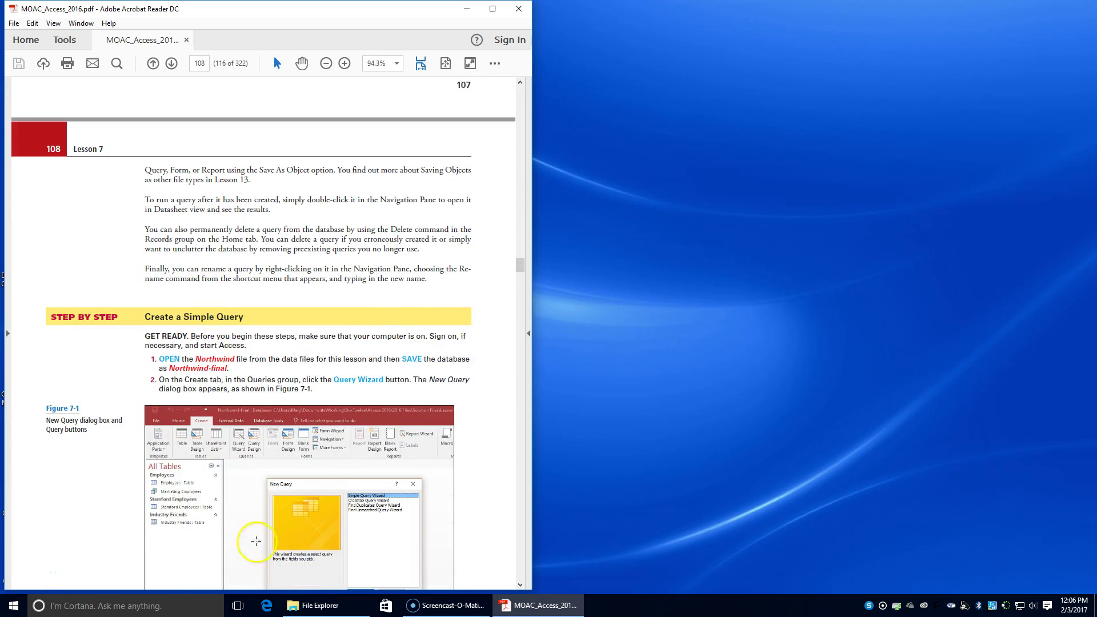
Step: In File Explorer, open the Lesson07 Student Data Files folder inside INFO TECH I, ACCESS, DATA FILES
{"action": "left_click", "coordinate": [311, 606]}
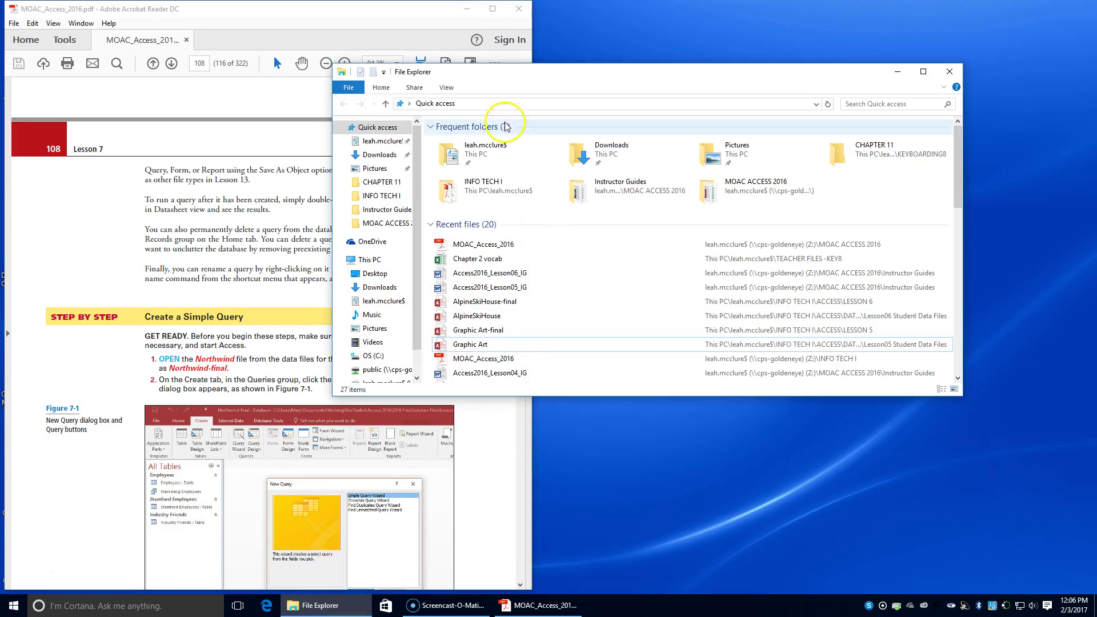
{"action": "left_click", "coordinate": [496, 193]}
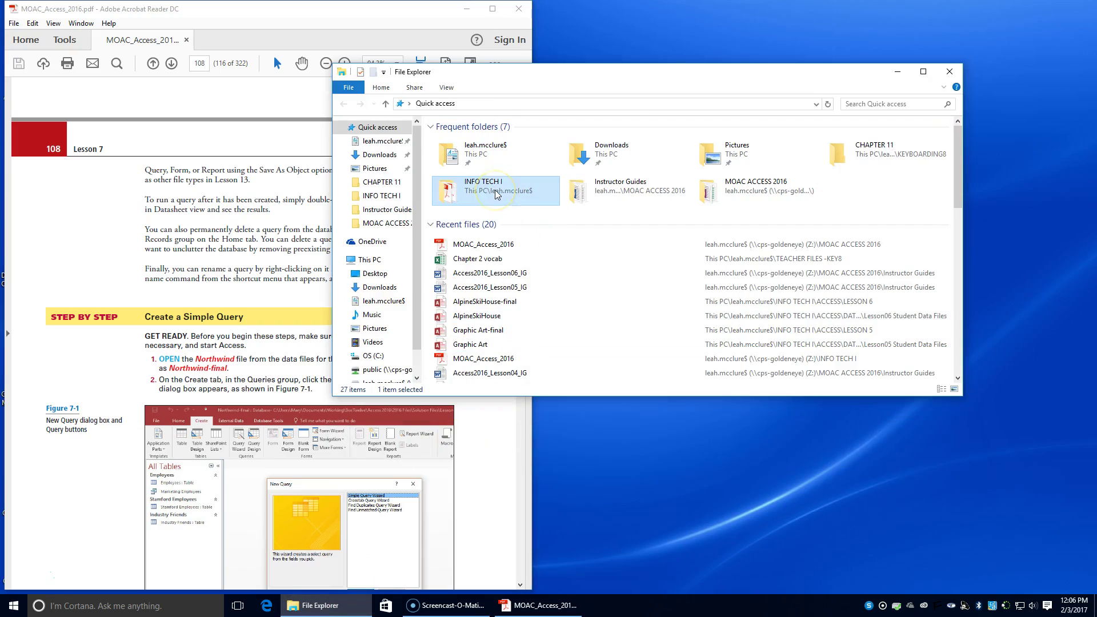
{"action": "double_click", "coordinate": [495, 193]}
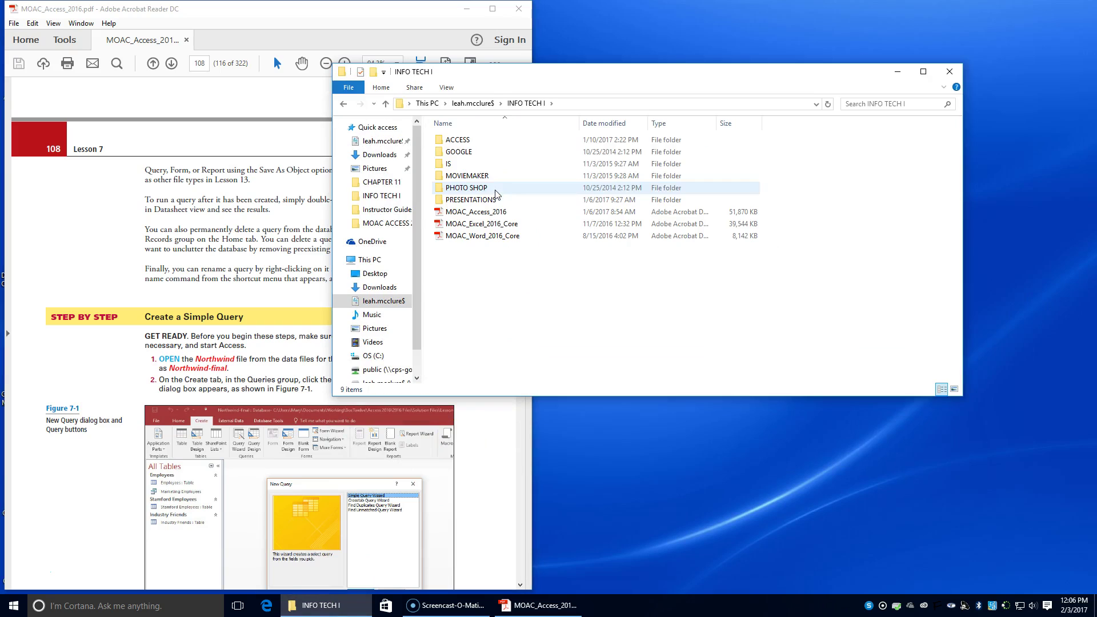
{"action": "double_click", "coordinate": [493, 145]}
{"action": "double_click", "coordinate": [493, 145]}
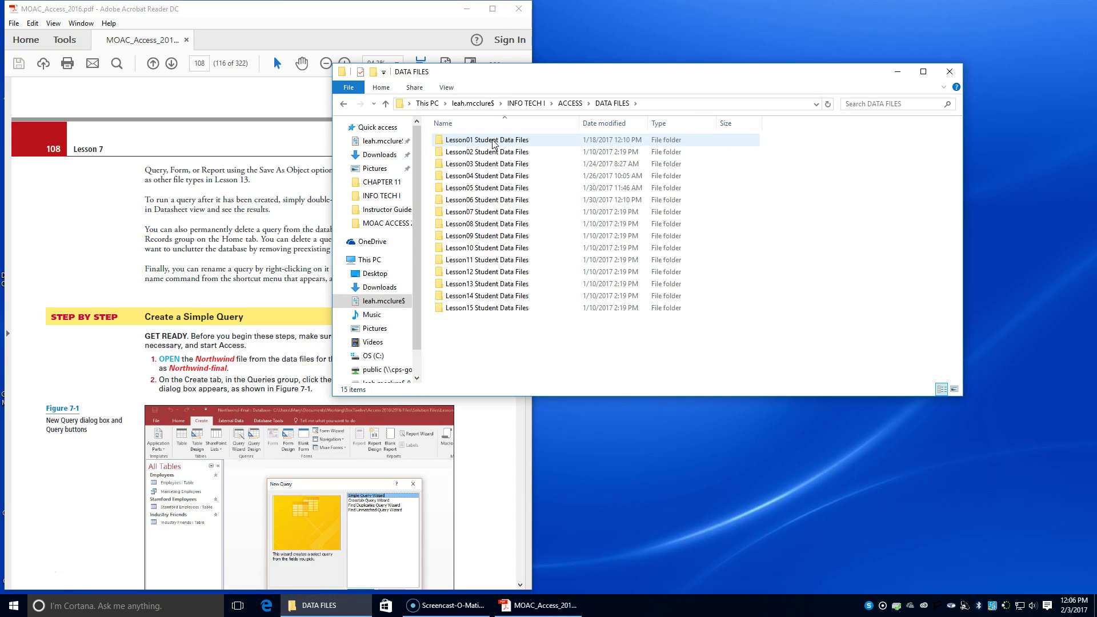
{"action": "double_click", "coordinate": [491, 212]}
Step: Open the Northwind database in Access and close the File Explorer window
{"action": "left_click", "coordinate": [493, 164]}
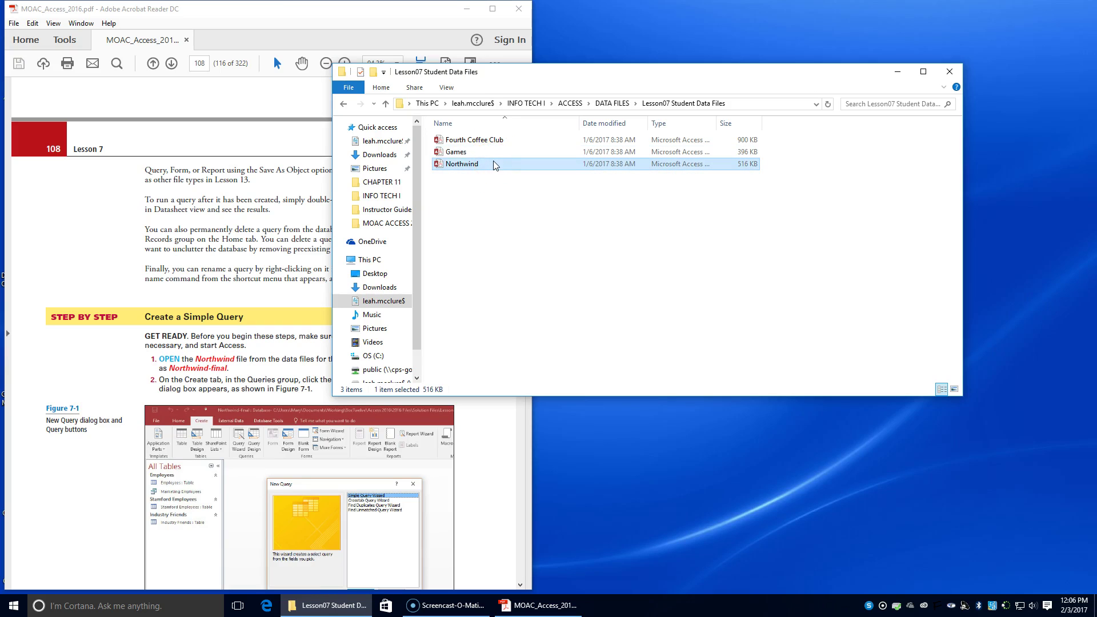
{"action": "double_click", "coordinate": [494, 164]}
{"action": "left_click", "coordinate": [537, 136]}
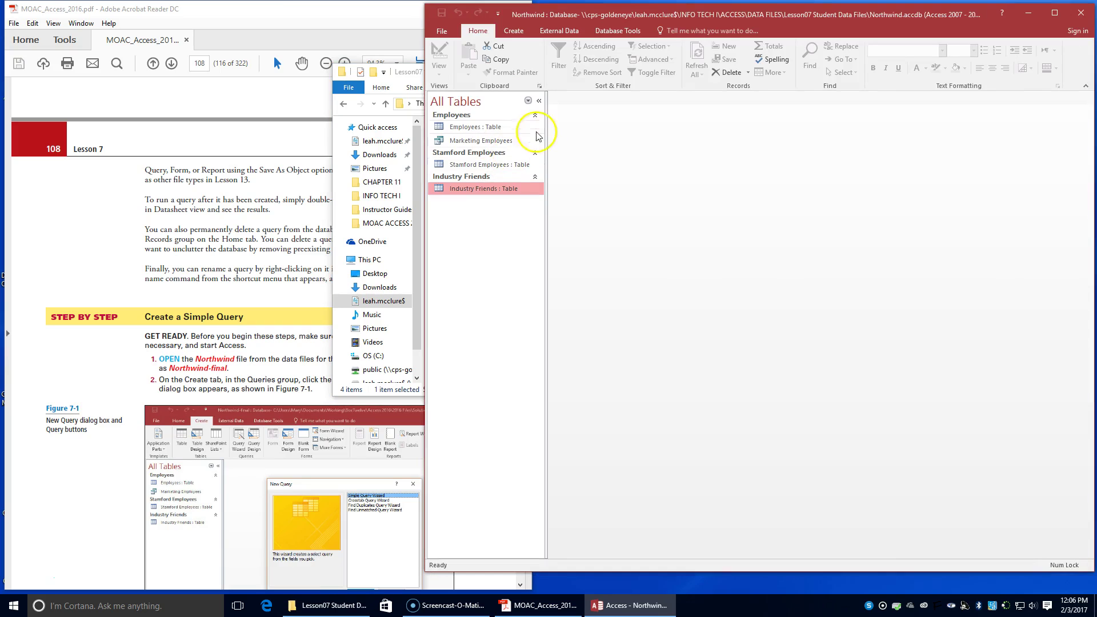
{"action": "left_click", "coordinate": [345, 152]}
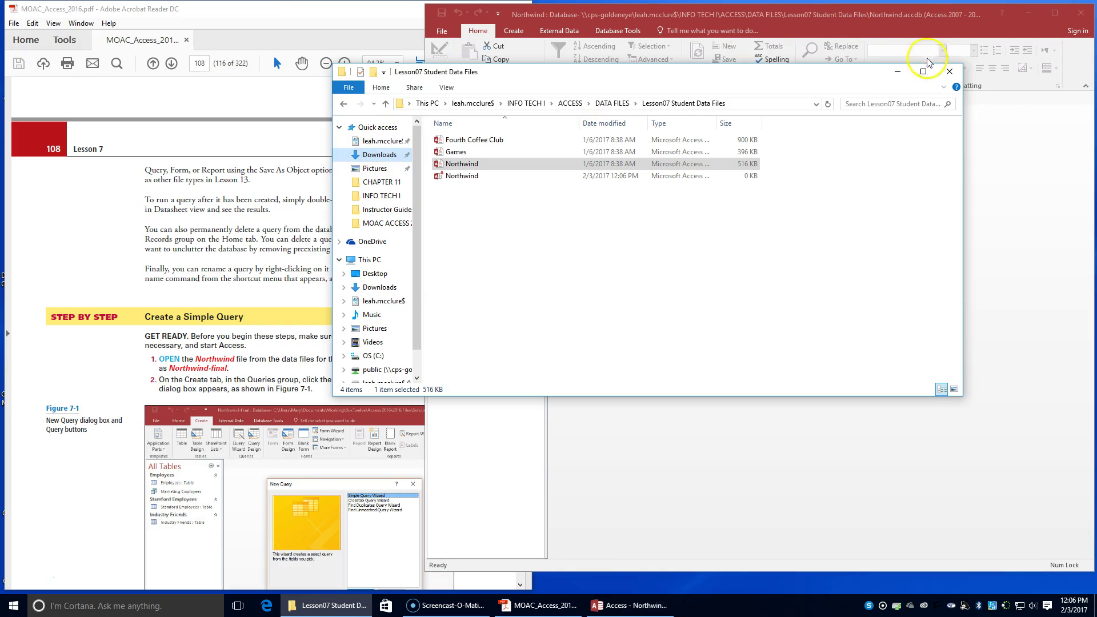
{"action": "left_click", "coordinate": [949, 71]}
Step: Start saving the database as a default-format Access Database and choose the INFO TECH I, ACCESS, LESSON 7 folder as its location
{"action": "left_click", "coordinate": [440, 30]}
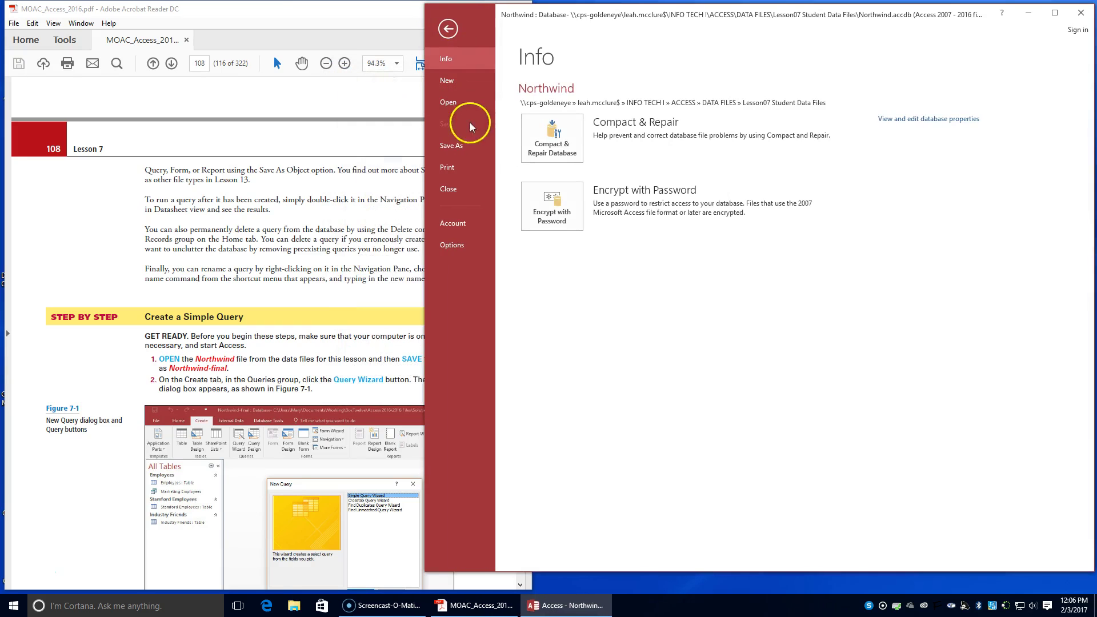
{"action": "left_click", "coordinate": [467, 146]}
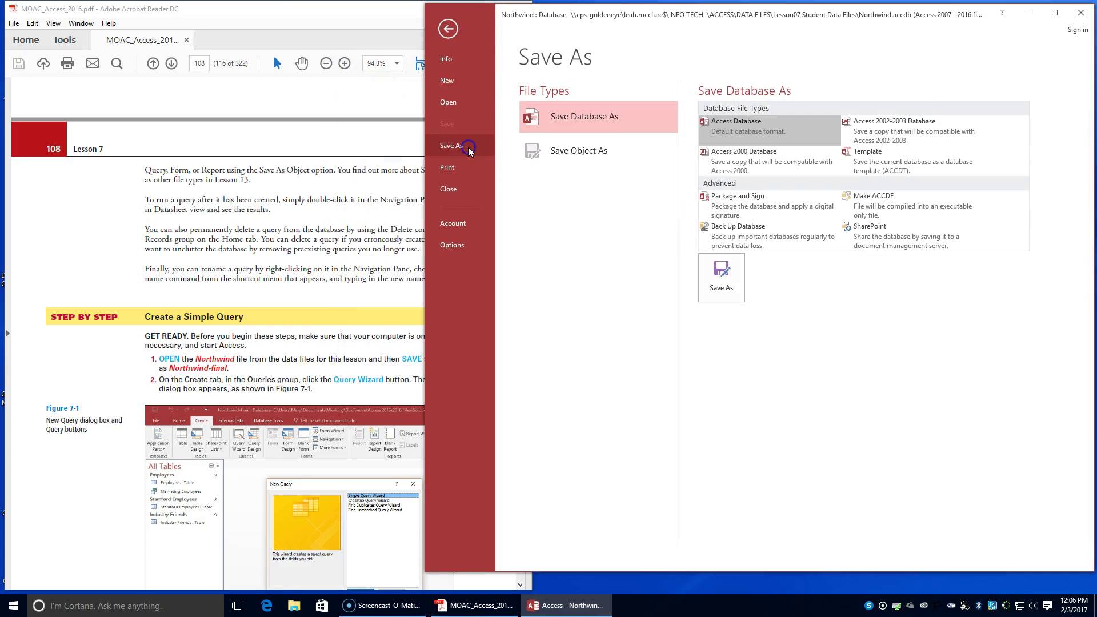
{"action": "left_click", "coordinate": [728, 279]}
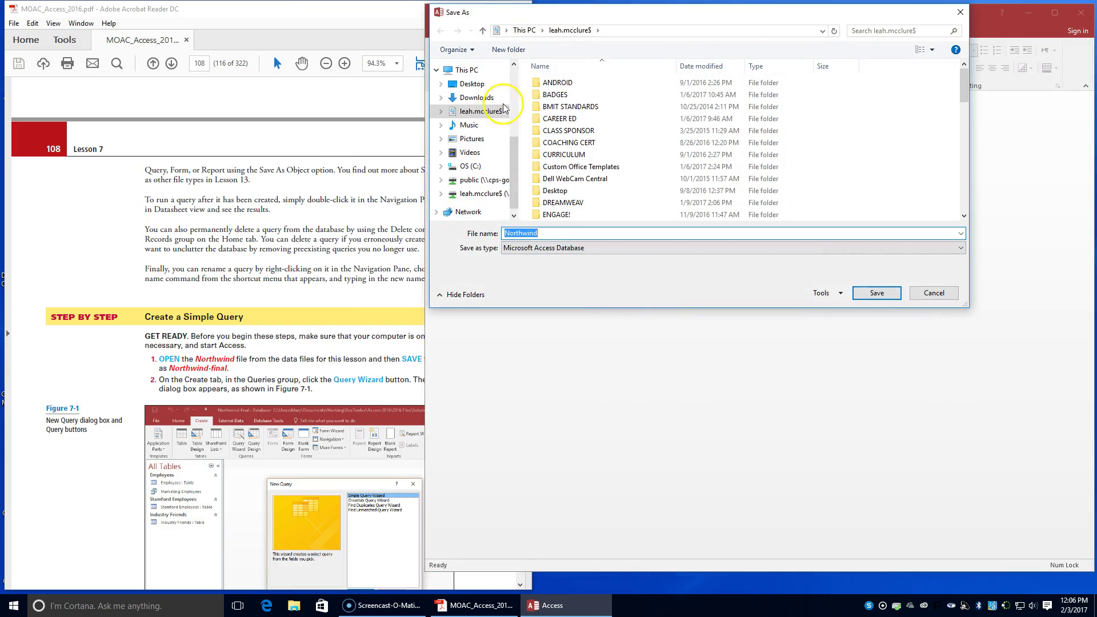
{"action": "scroll", "coordinate": [571, 154], "scroll_direction": "down", "scroll_amount": 2}
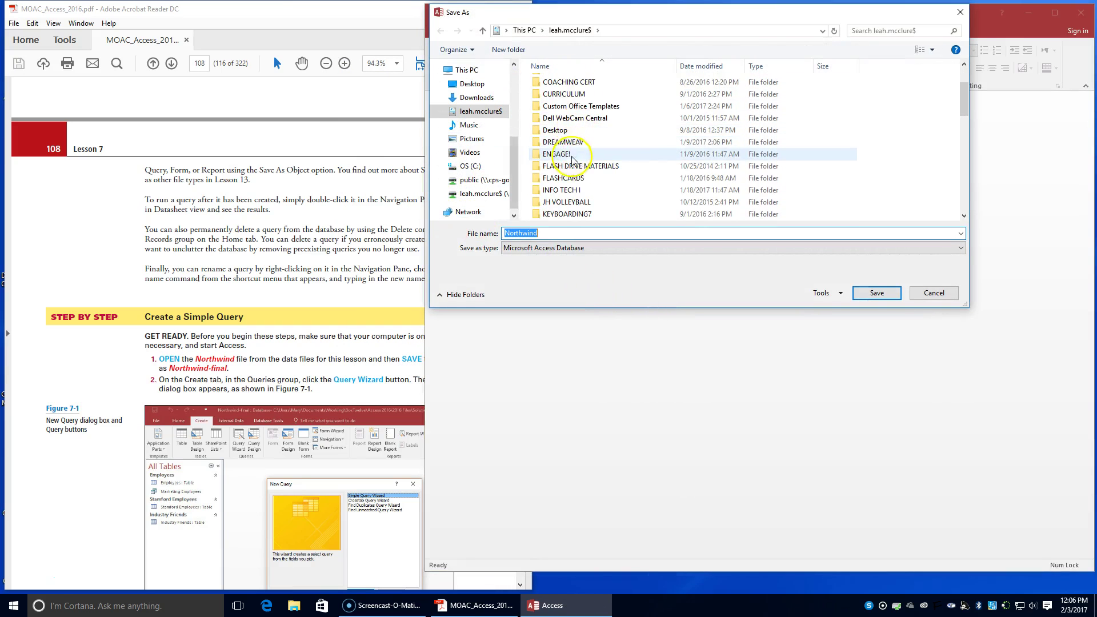
{"action": "scroll", "coordinate": [573, 159], "scroll_direction": "down", "scroll_amount": 1}
{"action": "left_click", "coordinate": [571, 155]}
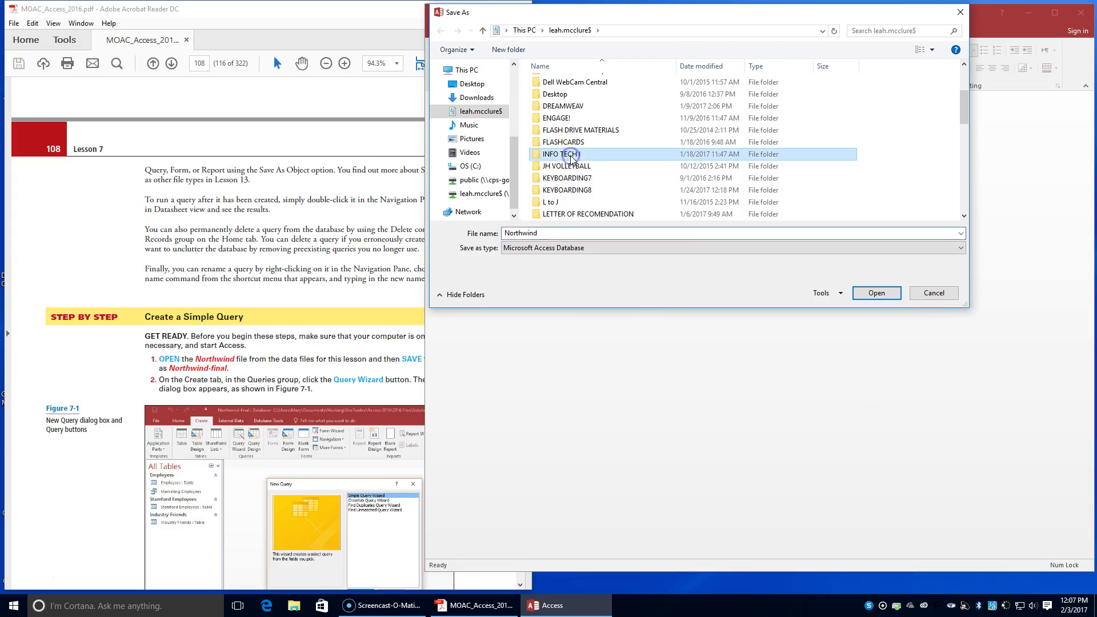
{"action": "double_click", "coordinate": [571, 155]}
{"action": "double_click", "coordinate": [562, 83]}
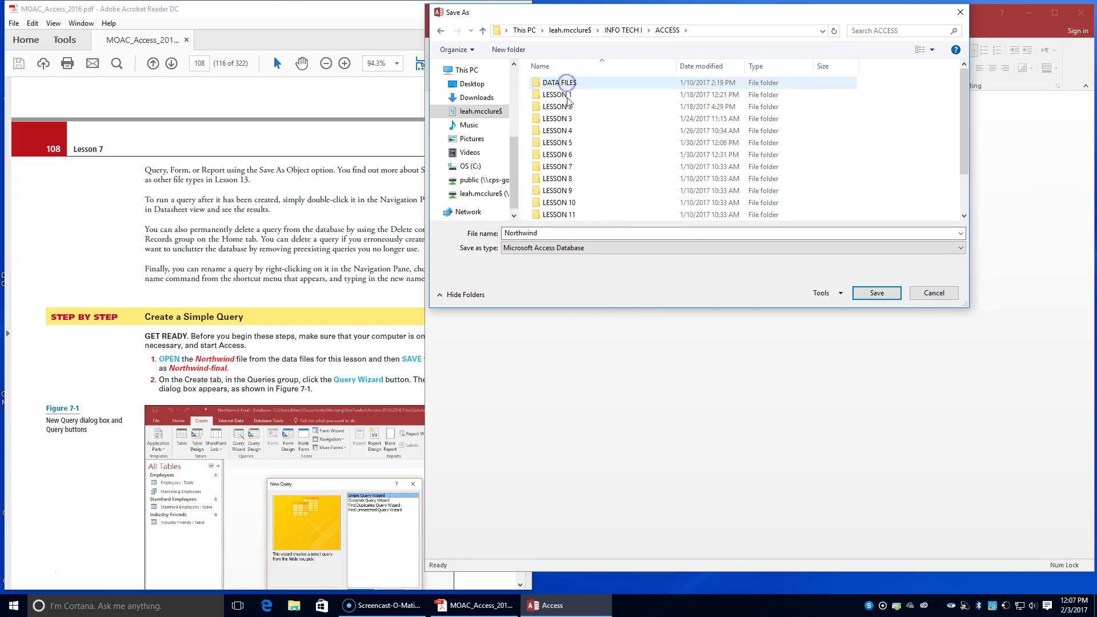
{"action": "double_click", "coordinate": [571, 167]}
Step: Name the database copy Northwind-final and save it
{"action": "double_click", "coordinate": [546, 234]}
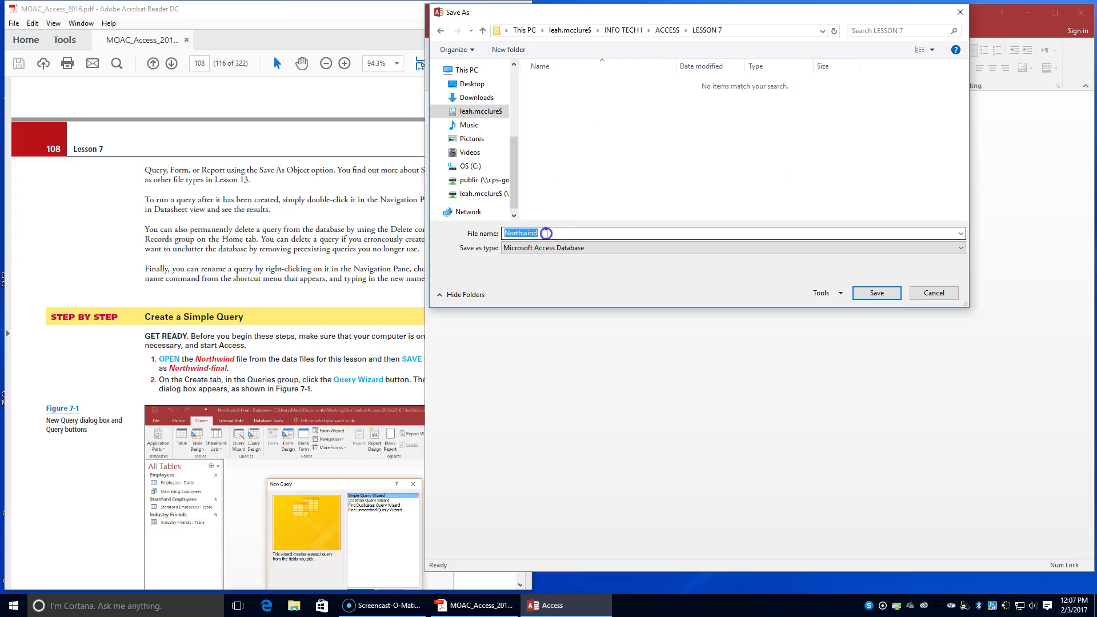
{"action": "left_click", "coordinate": [546, 233]}
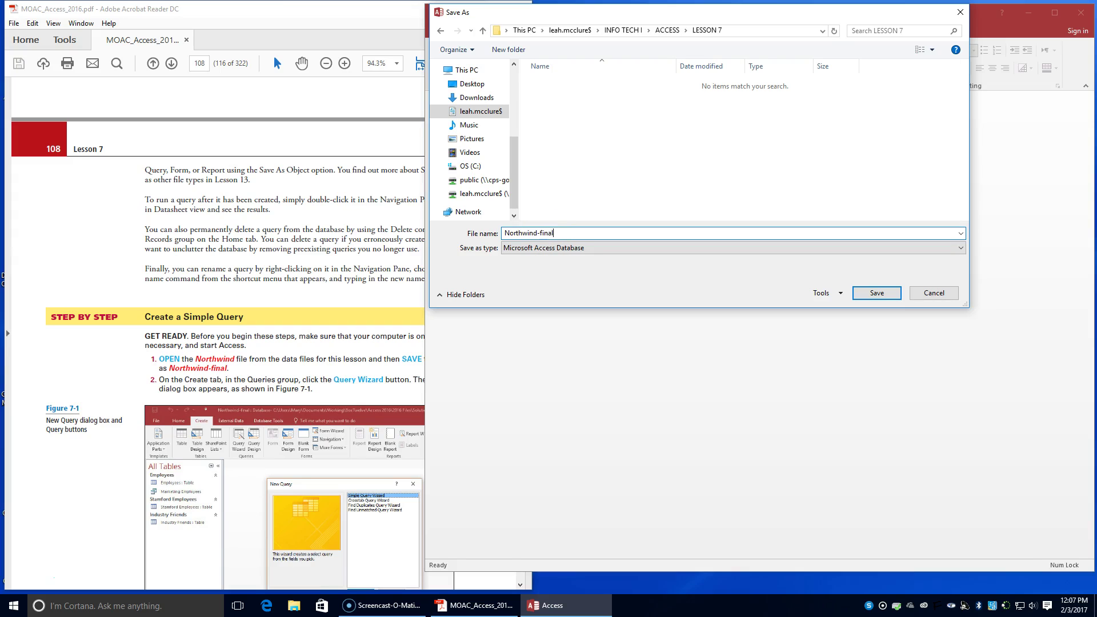
{"action": "key", "text": "Return"}
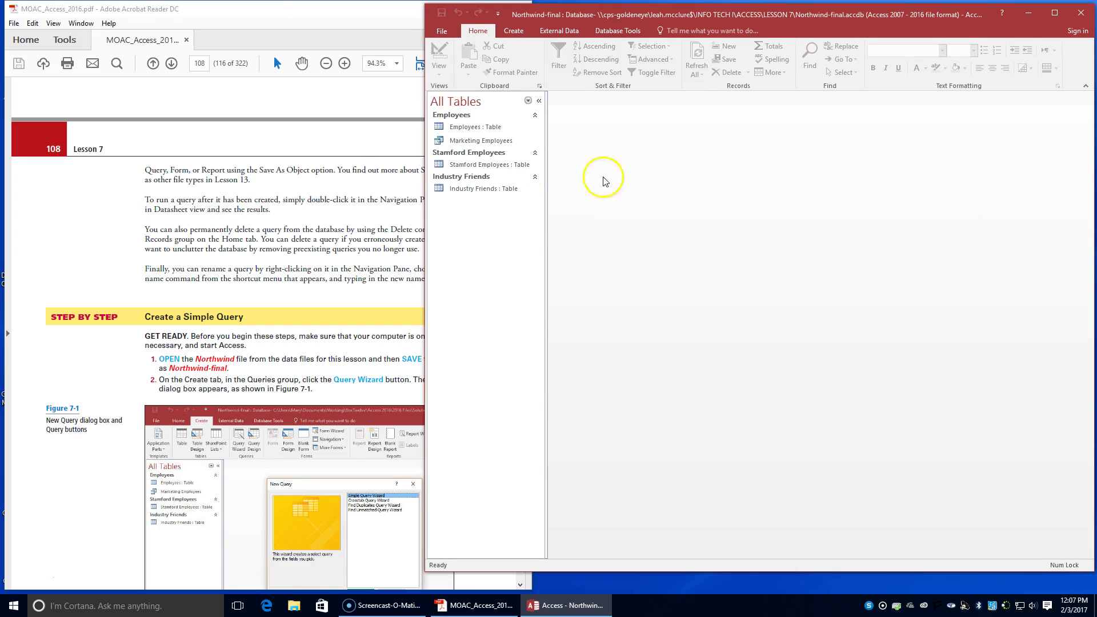
Step: Move and resize the Access window so it fills the space beside the textbook PDF at full height
{"action": "left_click_drag", "start_coordinate": [771, 13], "coordinate": [1095, 3]}
{"action": "left_click_drag", "start_coordinate": [854, 300], "coordinate": [856, 594]}
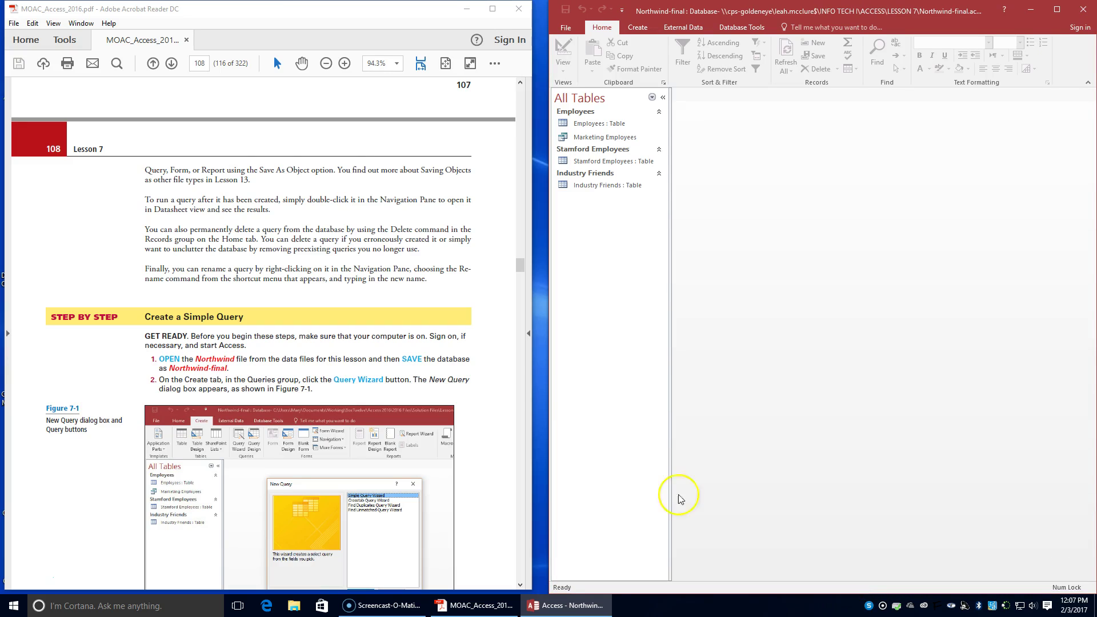
{"action": "left_click_drag", "start_coordinate": [549, 343], "coordinate": [533, 343]}
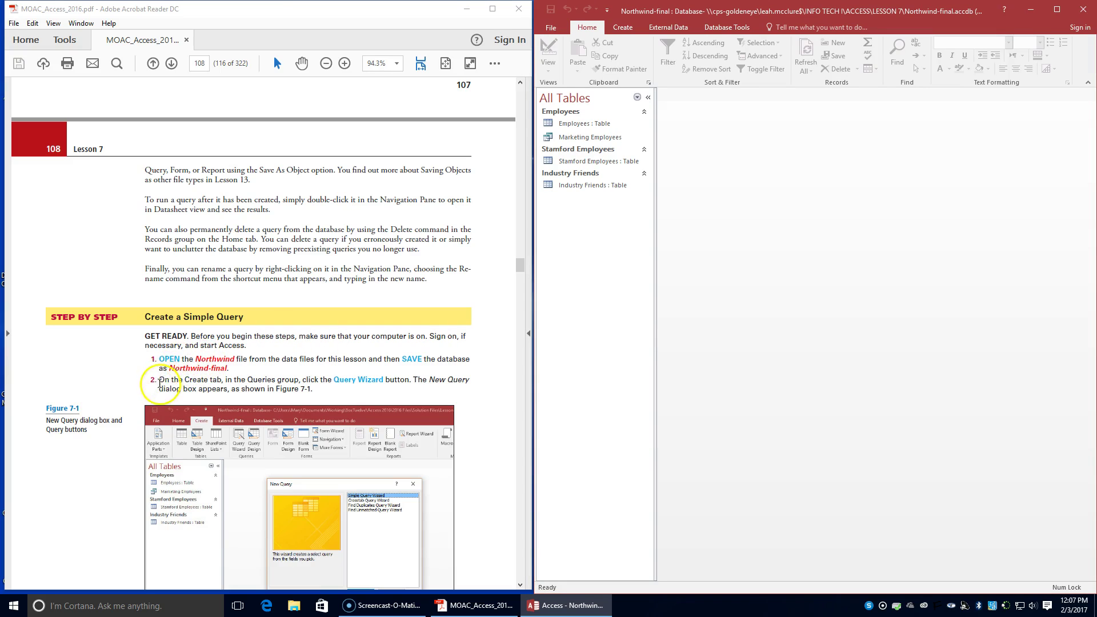
Step: Start a new query using the Simple Query Wizard
{"action": "left_click", "coordinate": [624, 28]}
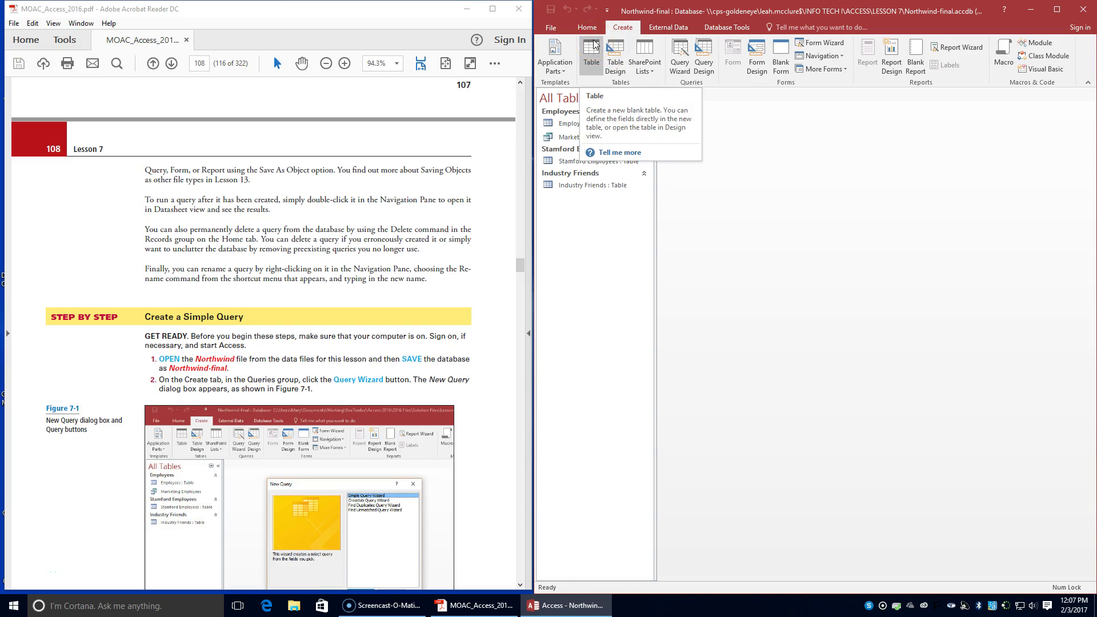
{"action": "left_click", "coordinate": [680, 57]}
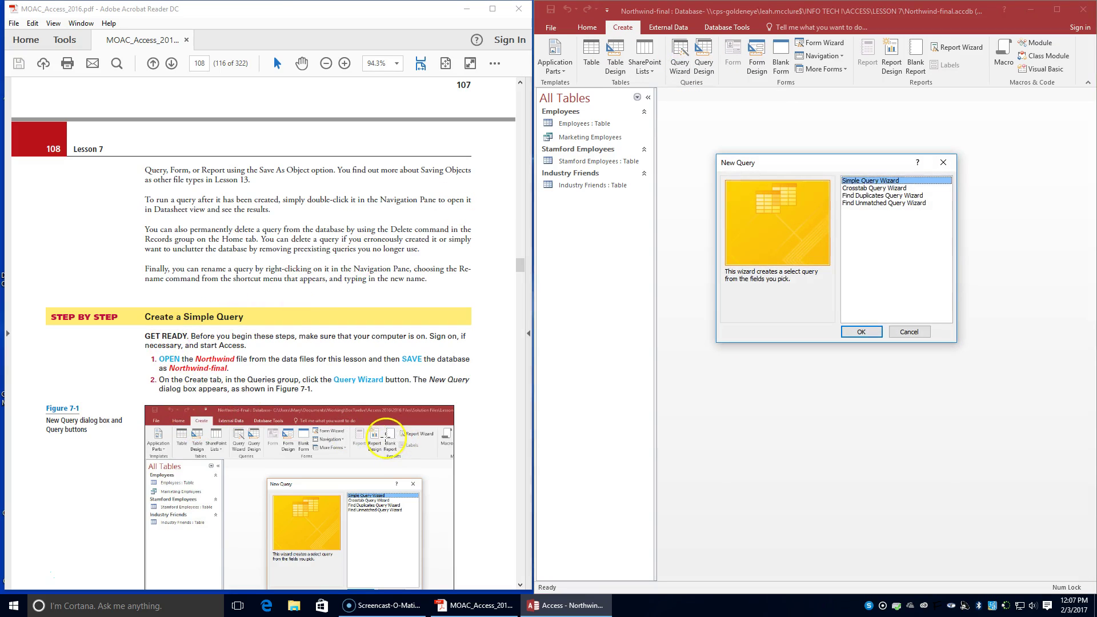
{"action": "scroll", "coordinate": [294, 508], "scroll_direction": "down", "scroll_amount": 5}
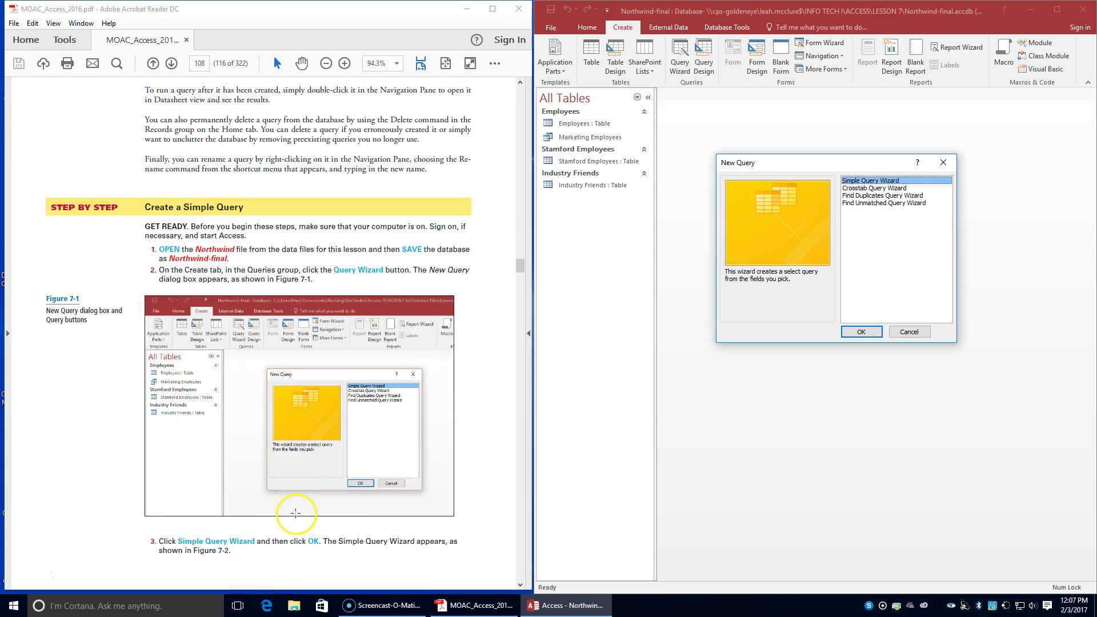
{"action": "scroll", "coordinate": [296, 514], "scroll_direction": "down", "scroll_amount": 2}
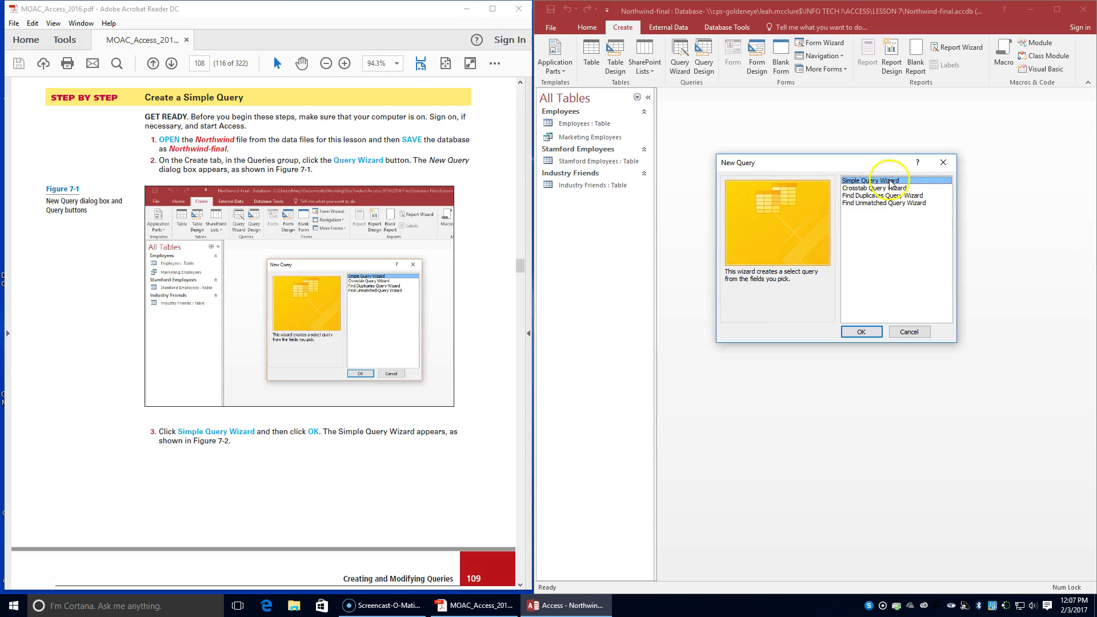
{"action": "left_click", "coordinate": [860, 332]}
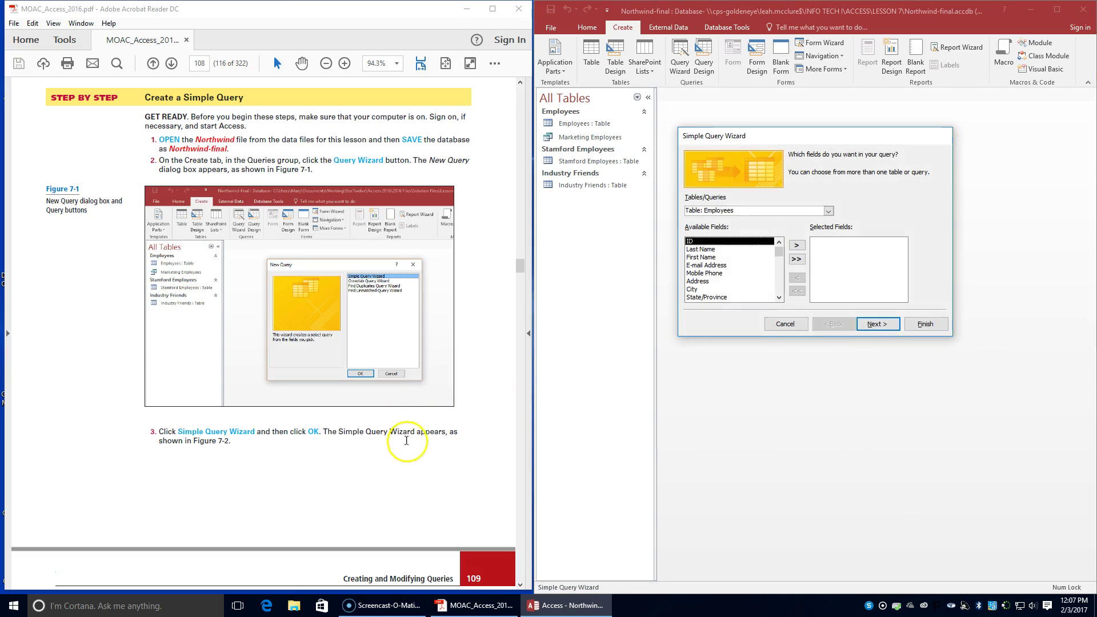
Step: Following steps 4 and 5 of the exercise, choose Table: Employees as the source for the query
{"action": "scroll", "coordinate": [421, 463], "scroll_direction": "down", "scroll_amount": 8}
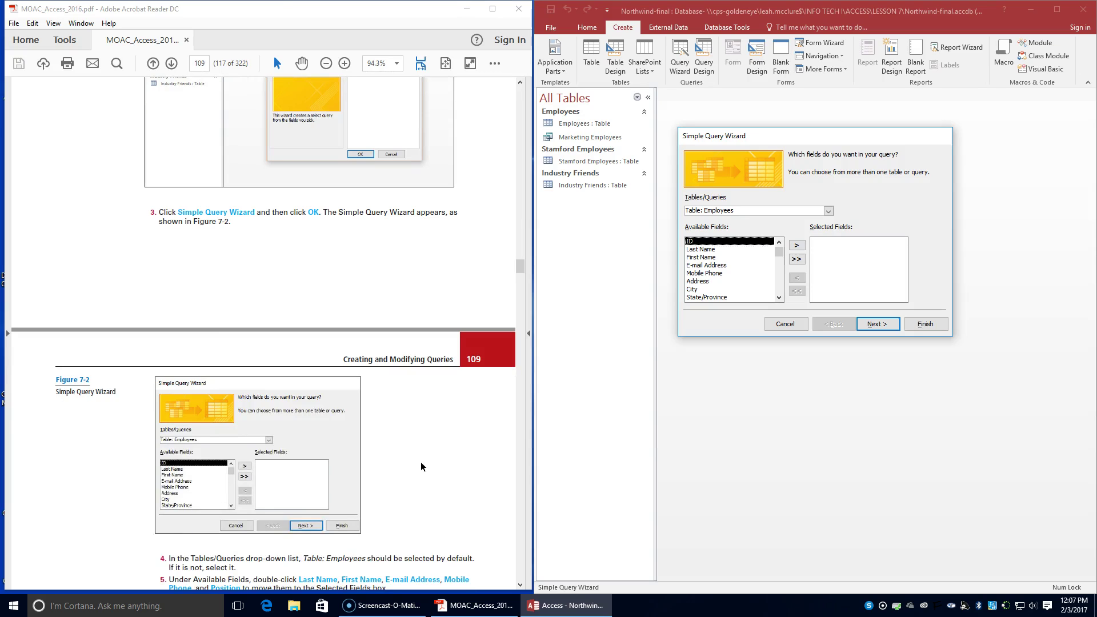
{"action": "scroll", "coordinate": [421, 462], "scroll_direction": "down", "scroll_amount": 2}
{"action": "scroll", "coordinate": [422, 466], "scroll_direction": "down", "scroll_amount": 1}
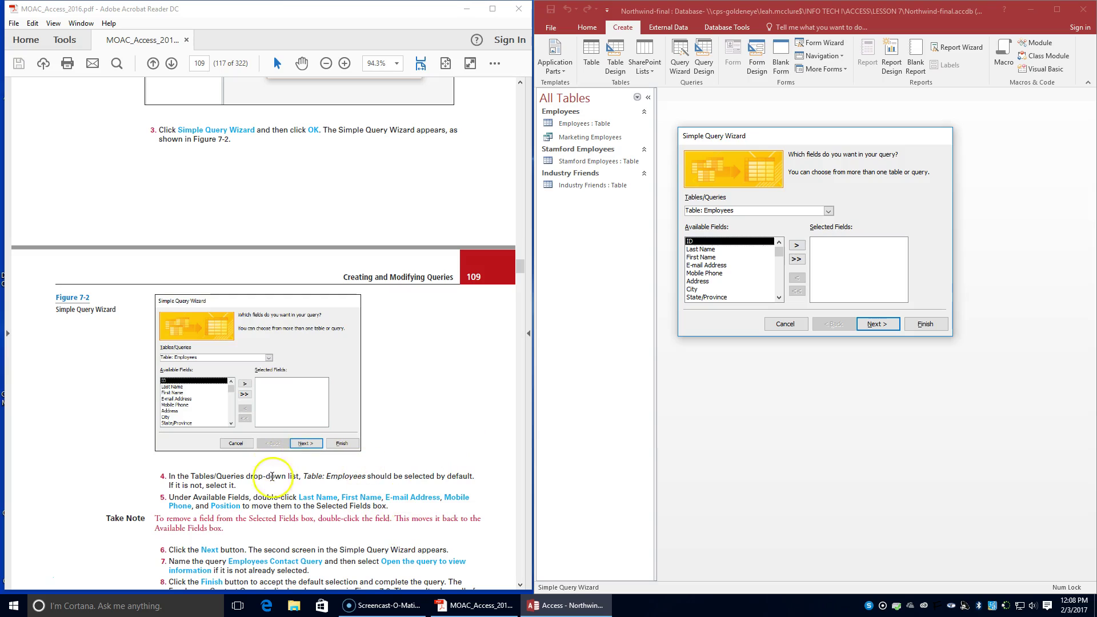
{"action": "left_click", "coordinate": [832, 211]}
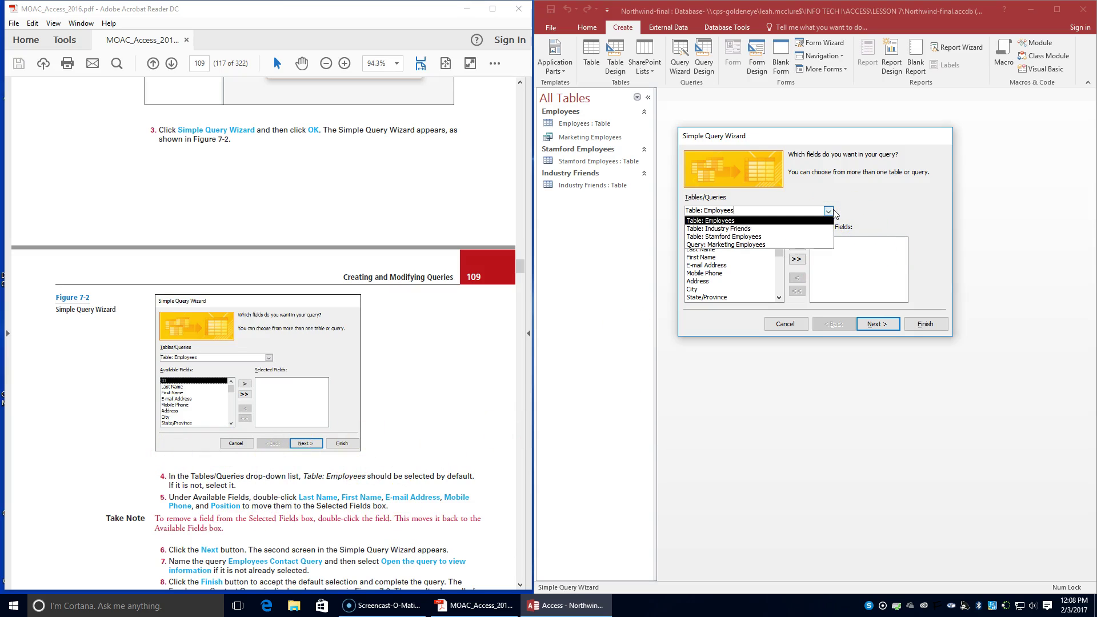
{"action": "left_click", "coordinate": [771, 220]}
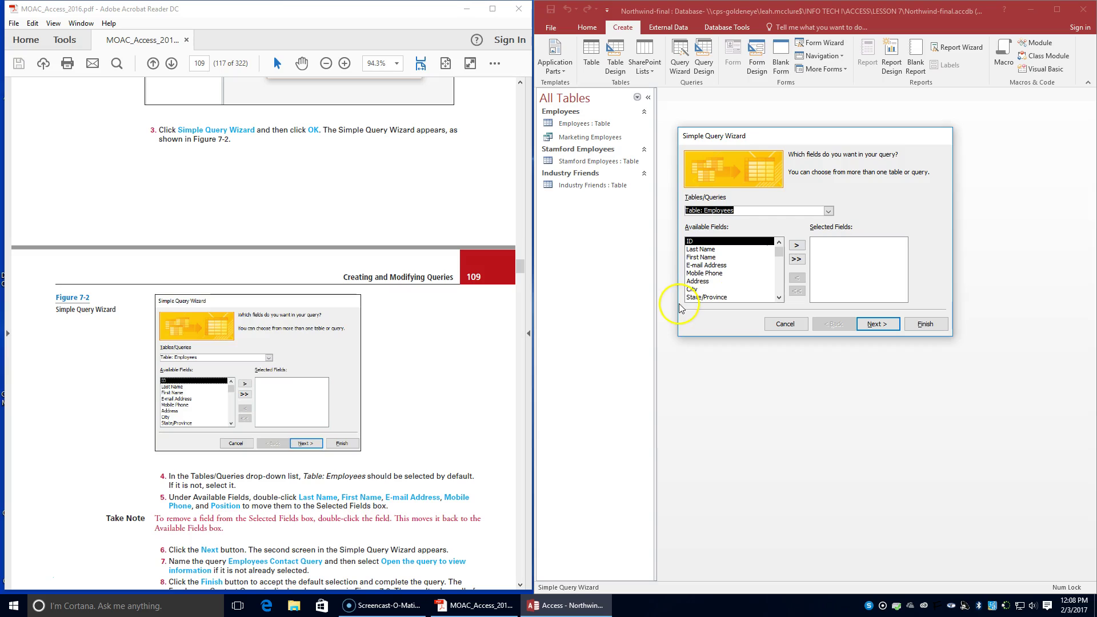
Step: Add Last Name, First Name, E-mail Address, Mobile Phone and Position to the query's selected fields and continue to the title page
{"action": "double_click", "coordinate": [706, 250]}
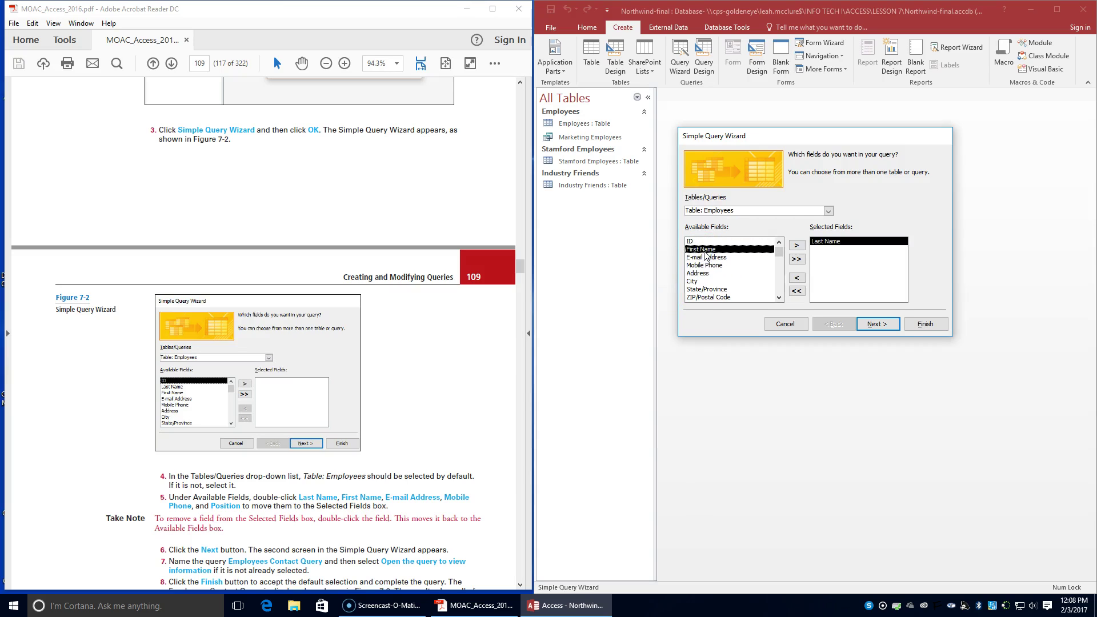
{"action": "left_click", "coordinate": [704, 251]}
{"action": "double_click", "coordinate": [704, 251]}
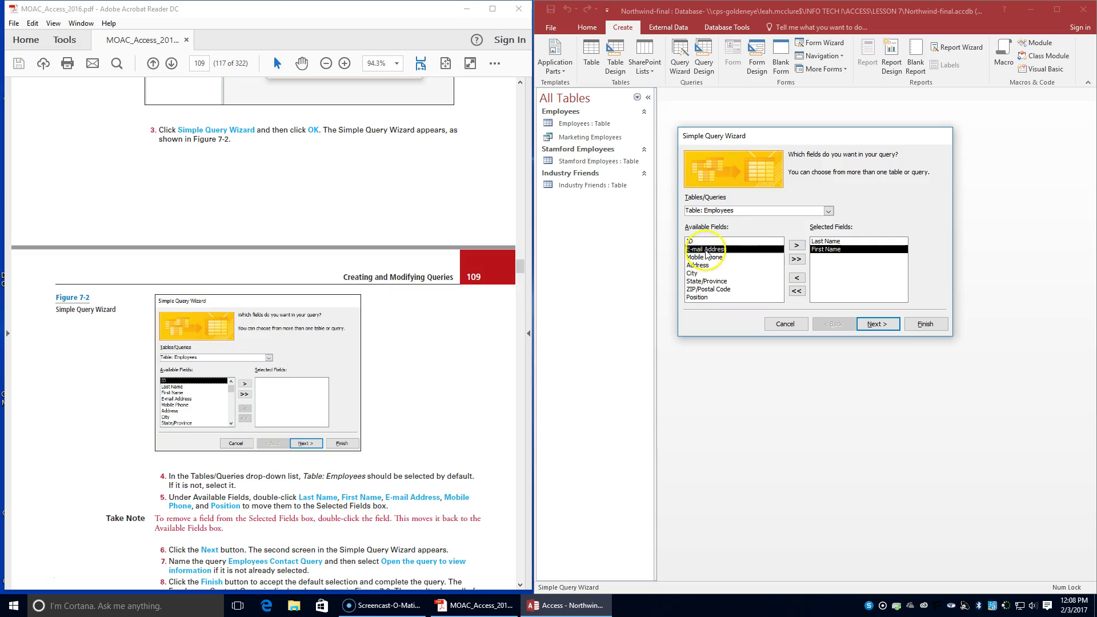
{"action": "double_click", "coordinate": [705, 251]}
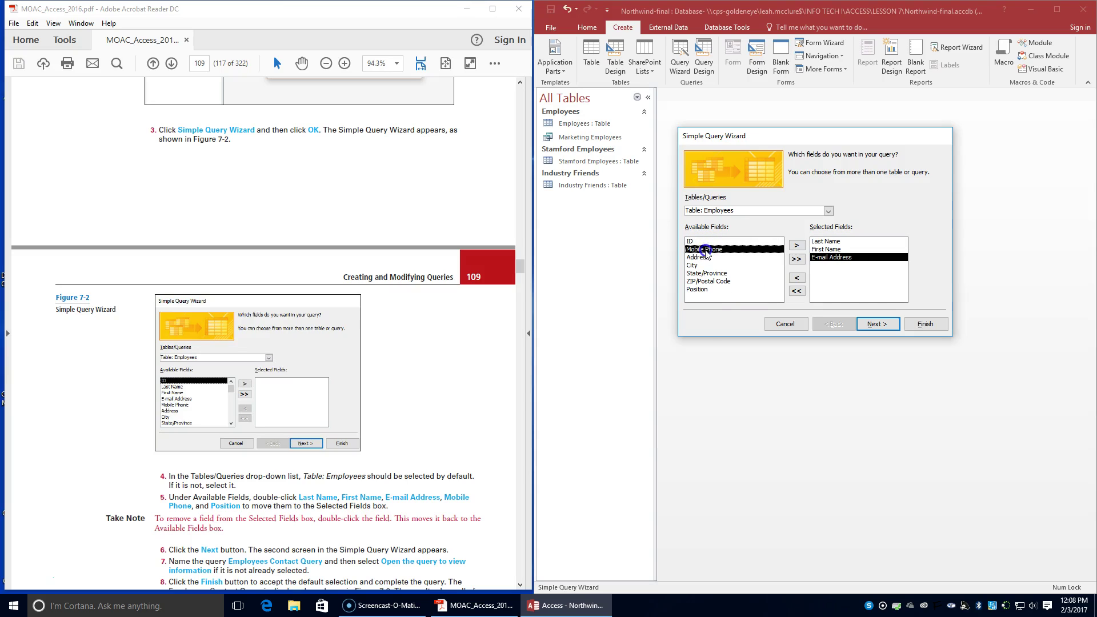
{"action": "double_click", "coordinate": [706, 251]}
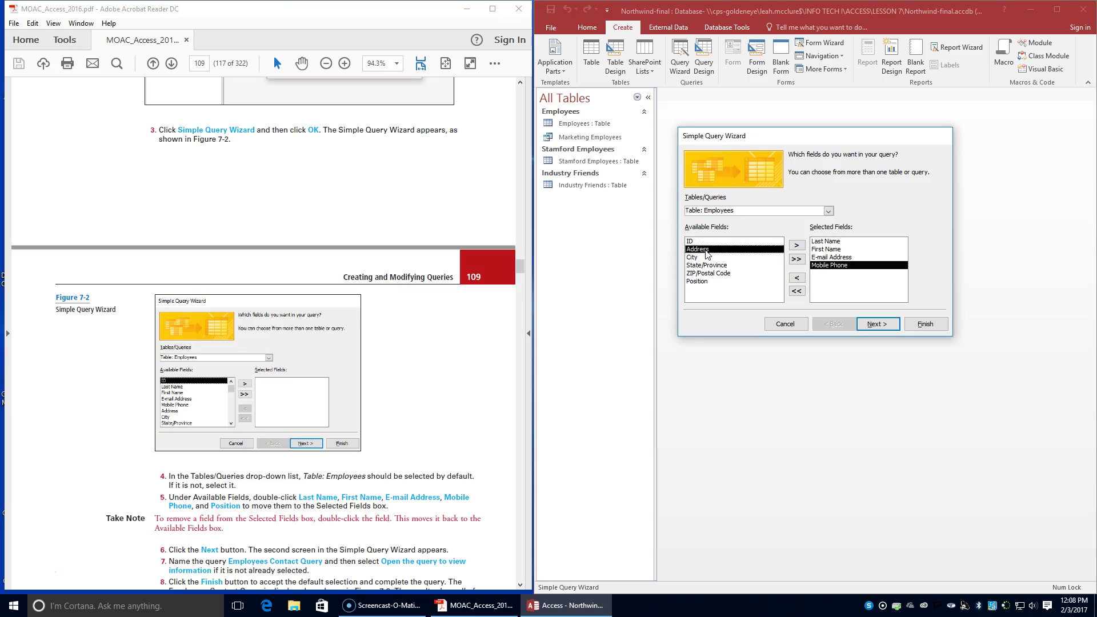
{"action": "double_click", "coordinate": [698, 281]}
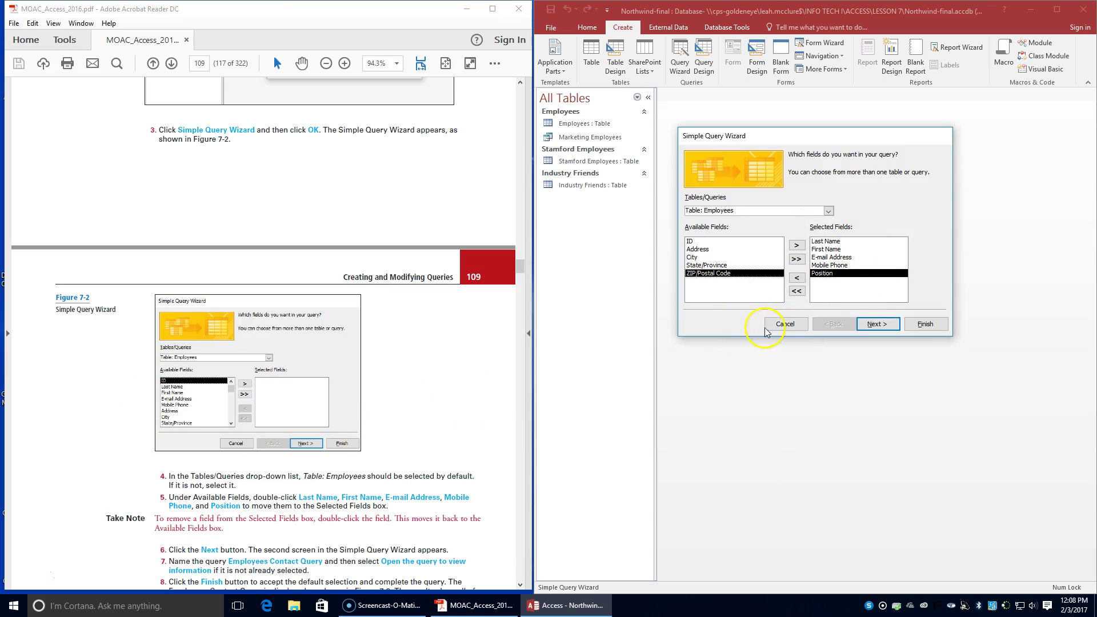
{"action": "left_click", "coordinate": [877, 324]}
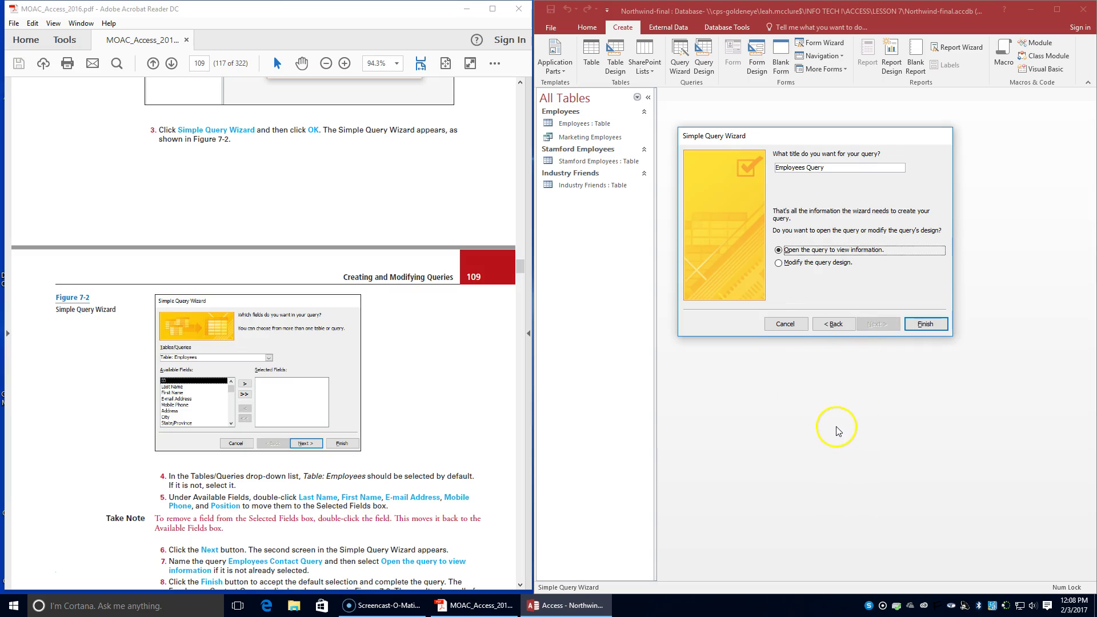
Step: Title the query Employees Contact Query and finish the wizard with the query opened to view information
{"action": "scroll", "coordinate": [340, 487], "scroll_direction": "down", "scroll_amount": 2}
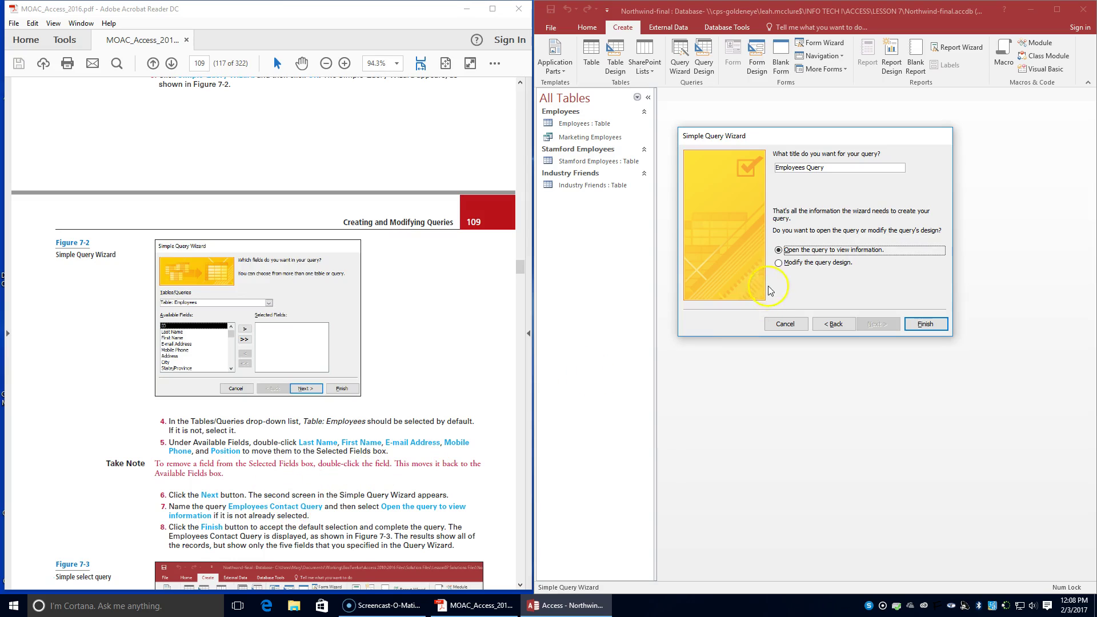
{"action": "left_click", "coordinate": [805, 167]}
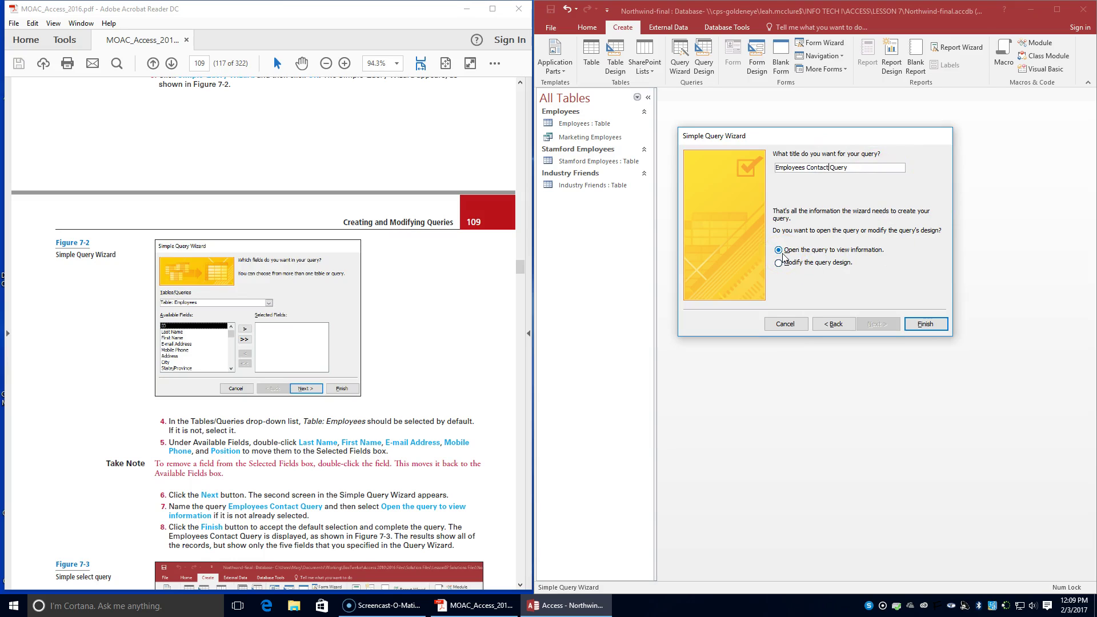
{"action": "left_click", "coordinate": [925, 324]}
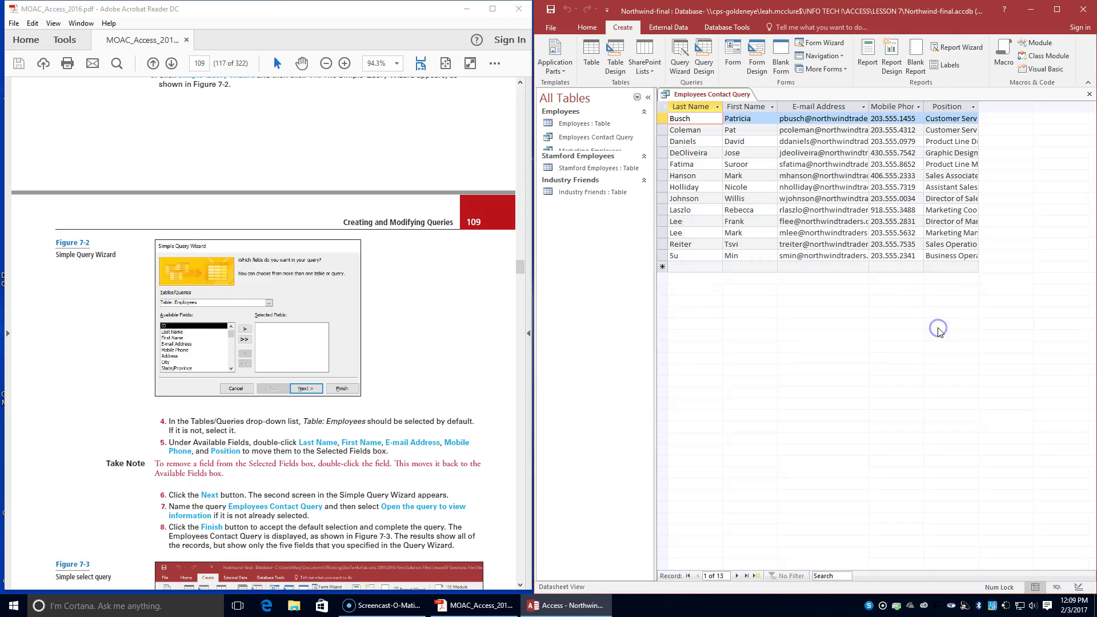
{"action": "left_click", "coordinate": [923, 325]}
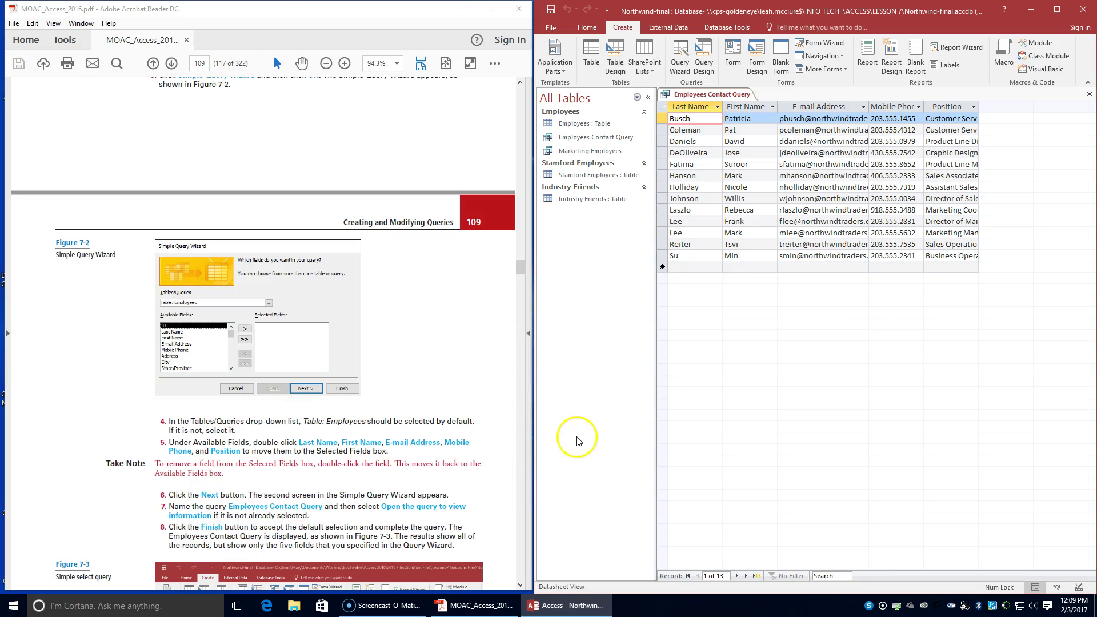
Step: Check the query results against Figure 7-3 in the textbook and close the Employees Contact Query as step 9 instructs
{"action": "scroll", "coordinate": [423, 462], "scroll_direction": "down", "scroll_amount": 3}
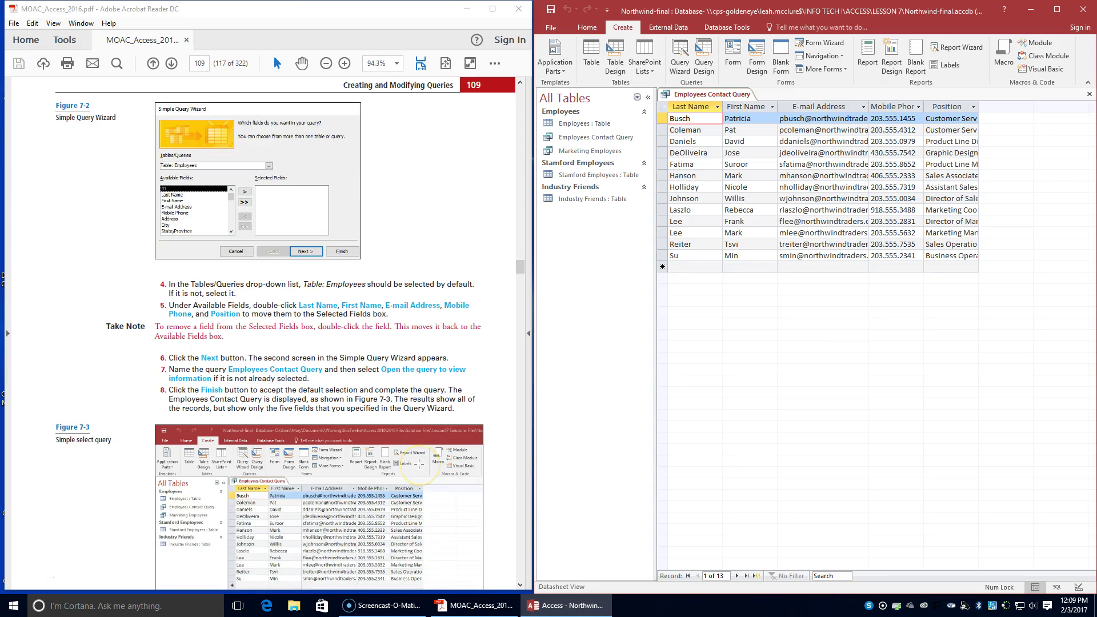
{"action": "scroll", "coordinate": [420, 462], "scroll_direction": "down", "scroll_amount": 1}
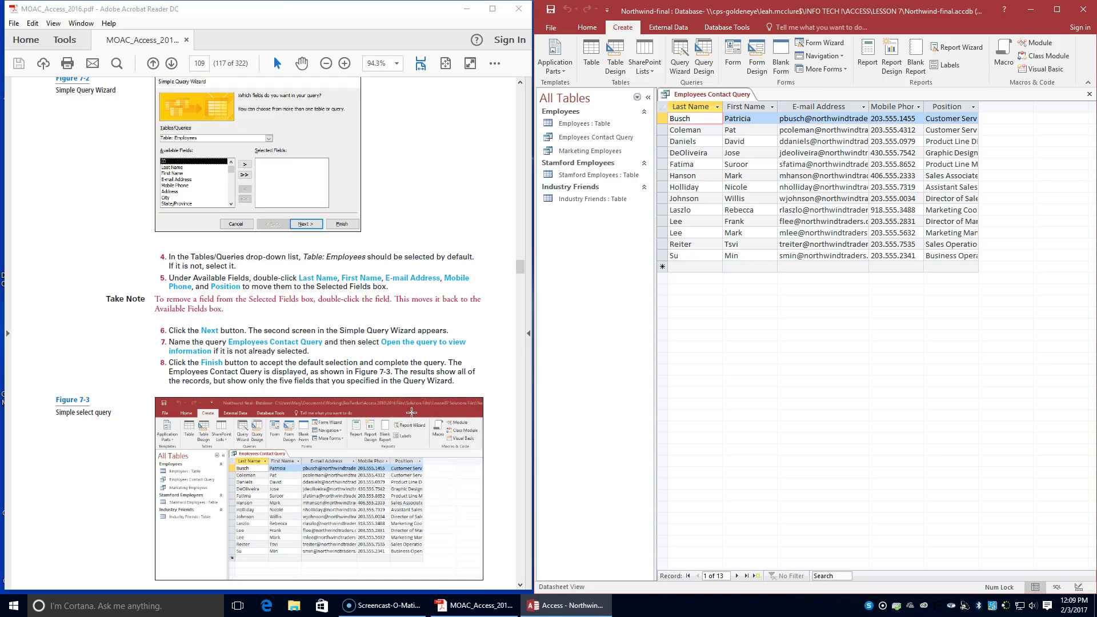
{"action": "scroll", "coordinate": [411, 411], "scroll_direction": "down", "scroll_amount": 7}
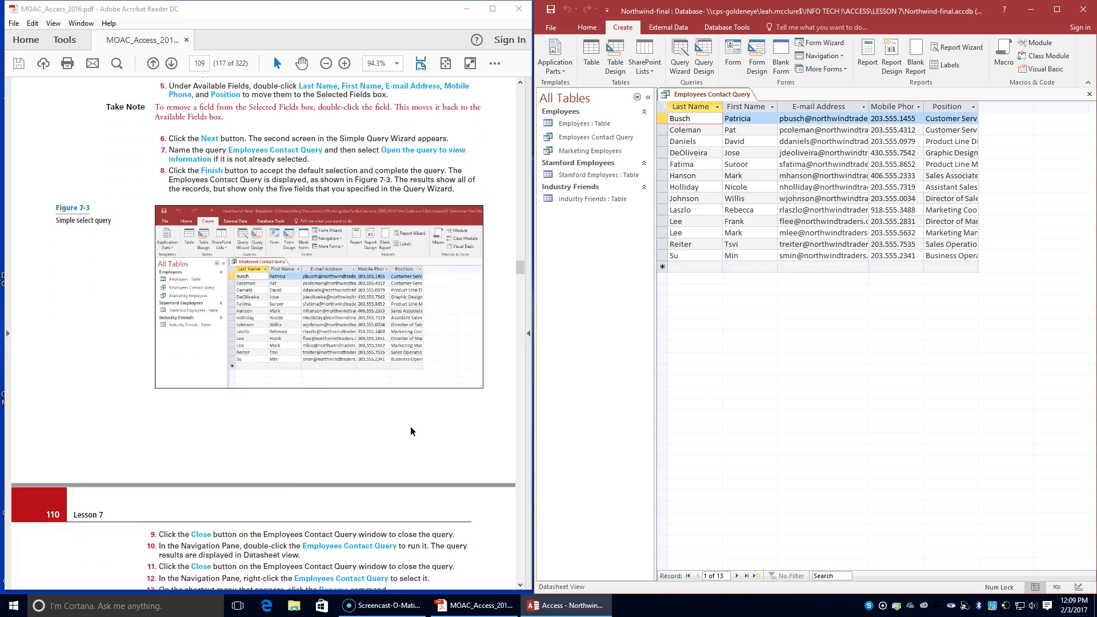
{"action": "scroll", "coordinate": [410, 426], "scroll_direction": "down", "scroll_amount": 1}
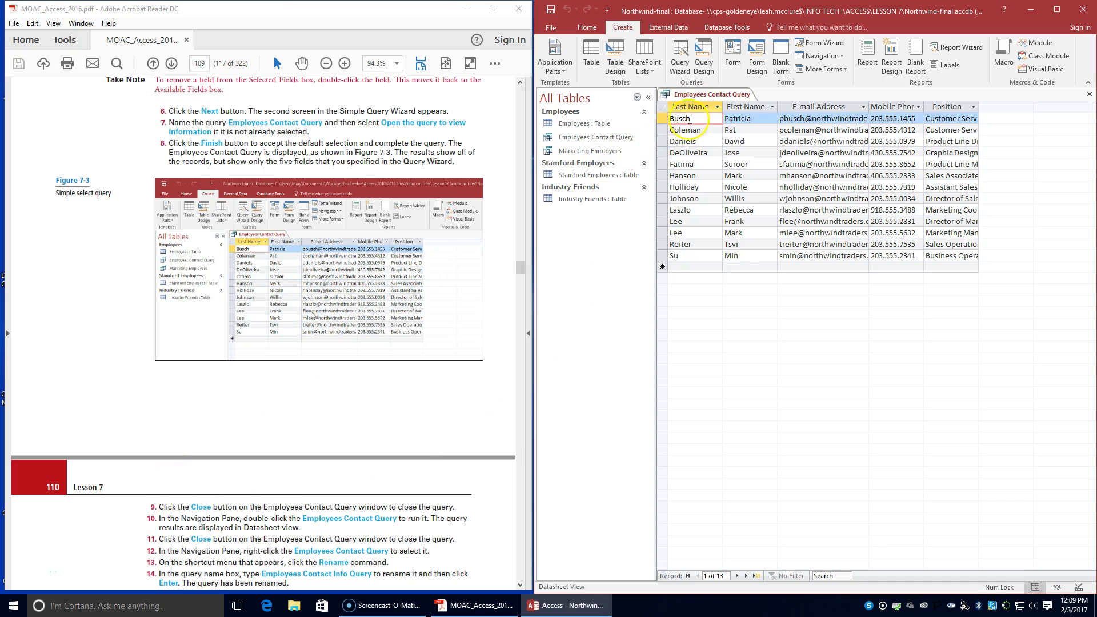
{"action": "right_click", "coordinate": [700, 95]}
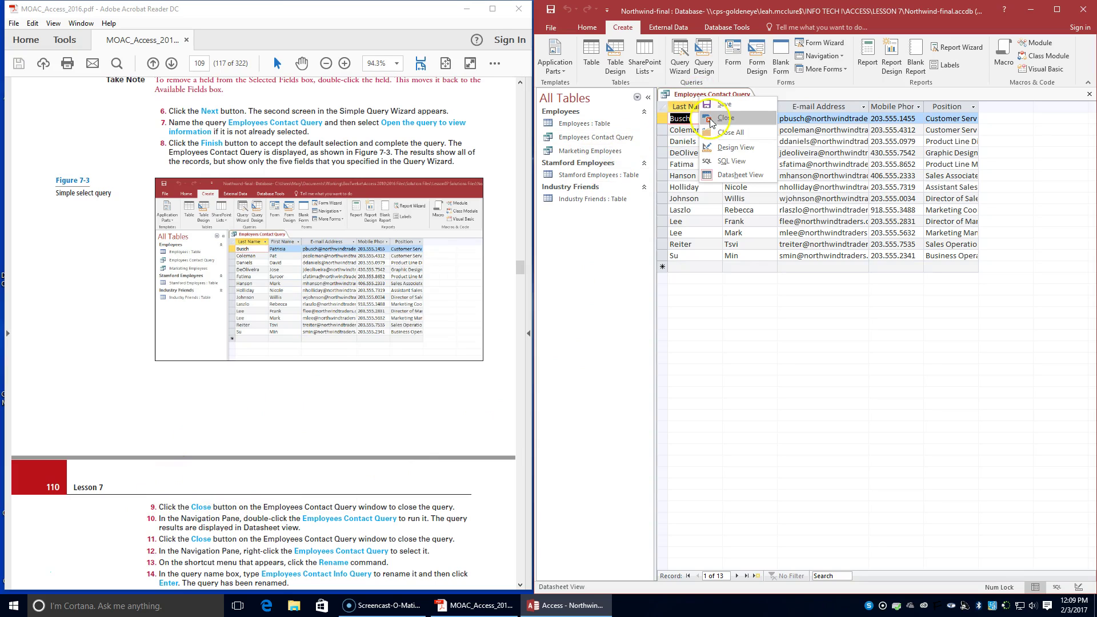
{"action": "left_click", "coordinate": [709, 119]}
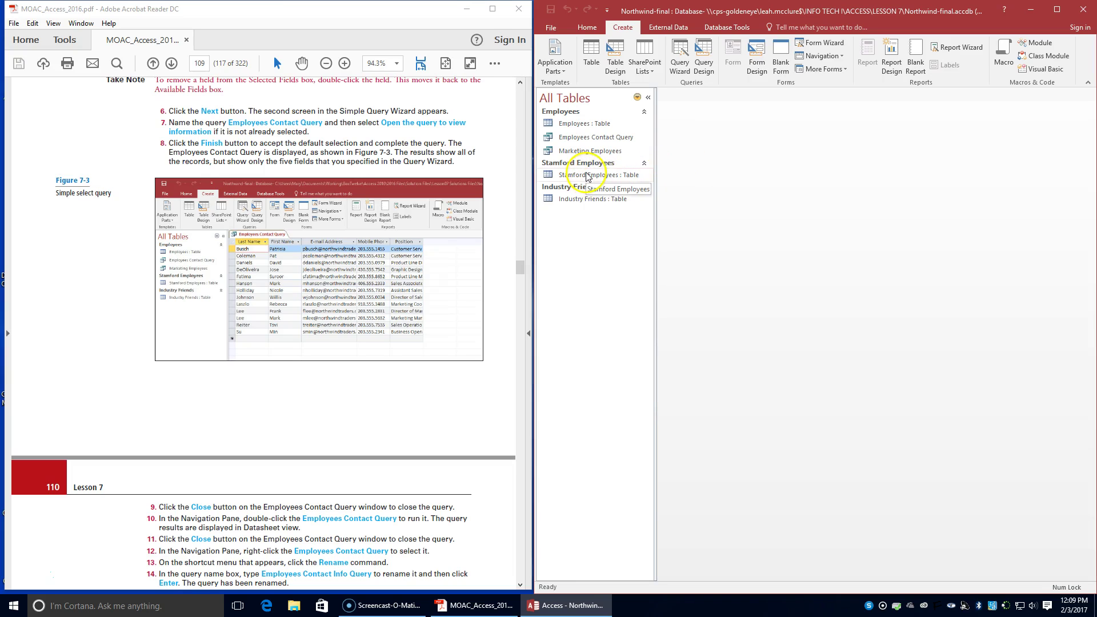
Step: Run the saved Employees Contact Query in Datasheet view and close it again, following steps 10 and 11
{"action": "double_click", "coordinate": [594, 138]}
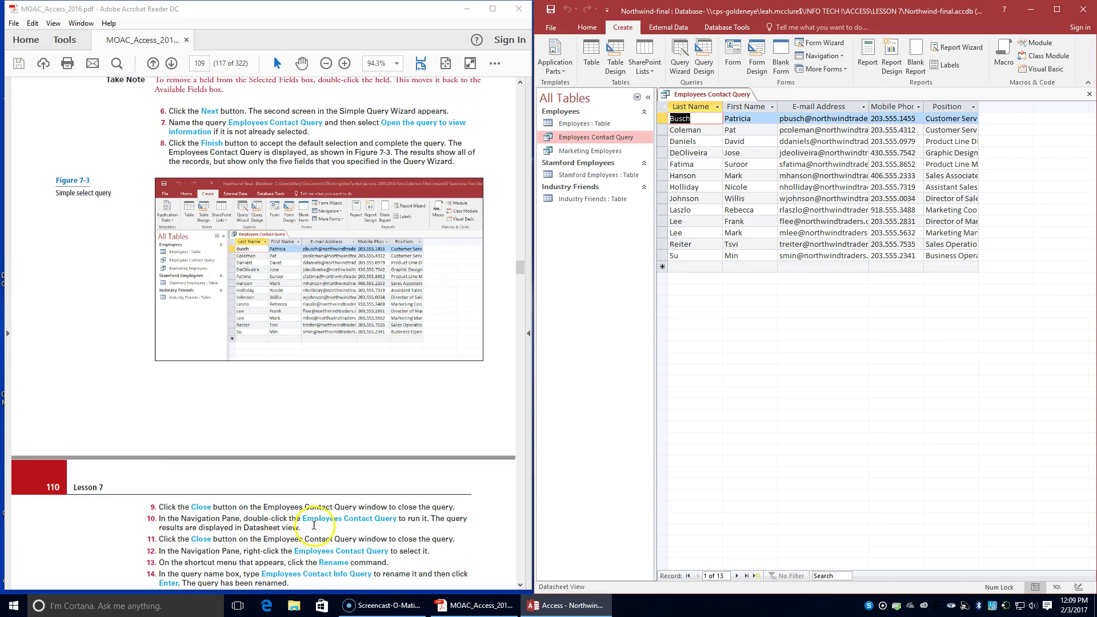
{"action": "right_click", "coordinate": [708, 95]}
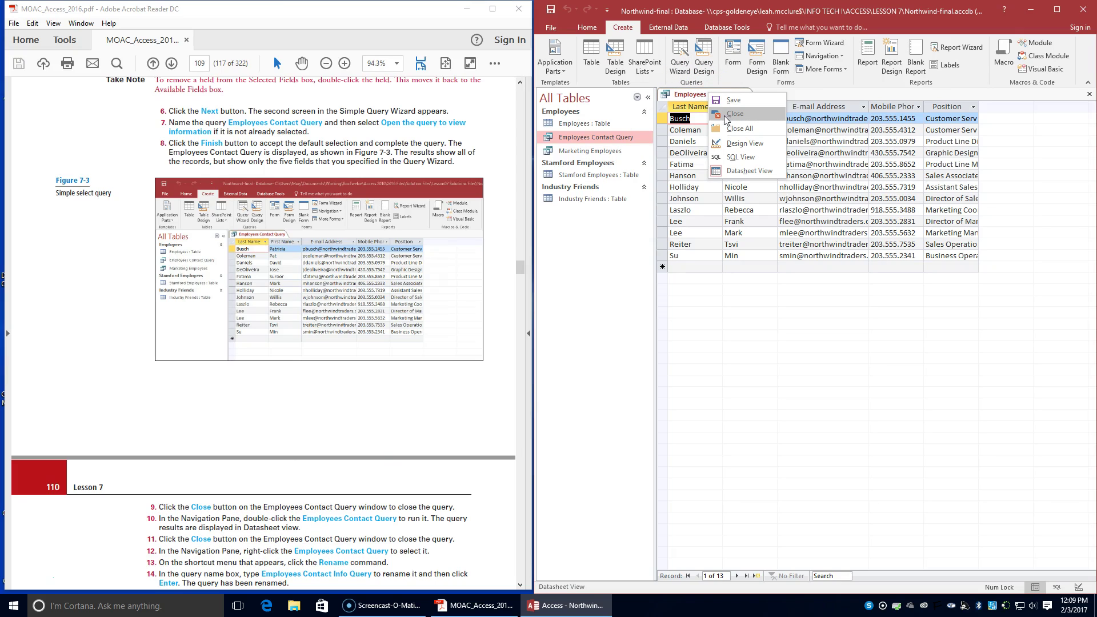
{"action": "left_click", "coordinate": [726, 115]}
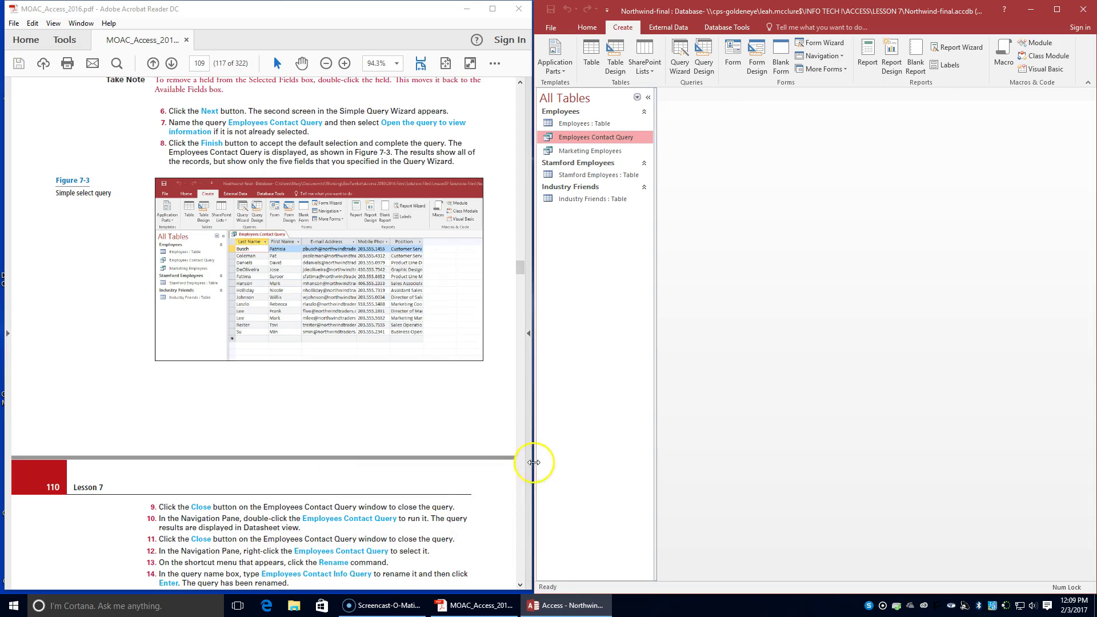
Step: Rename the Employees Contact Query as Employees Contact Info Query, following steps 12 to 14
{"action": "right_click", "coordinate": [597, 138]}
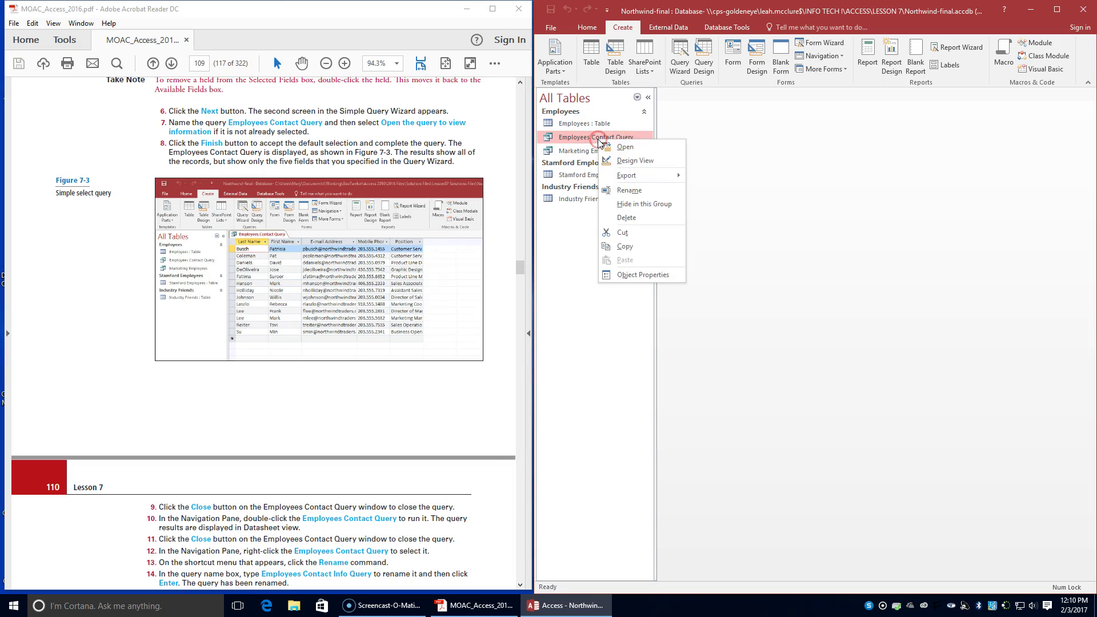
{"action": "left_click", "coordinate": [626, 189]}
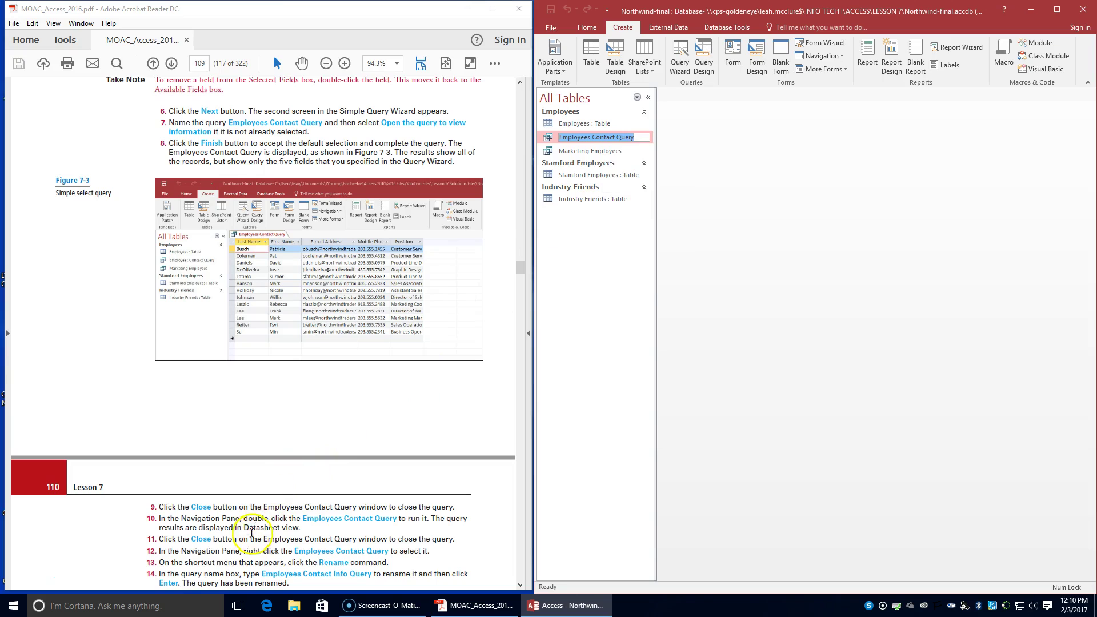
{"action": "scroll", "coordinate": [402, 518], "scroll_direction": "down", "scroll_amount": 1}
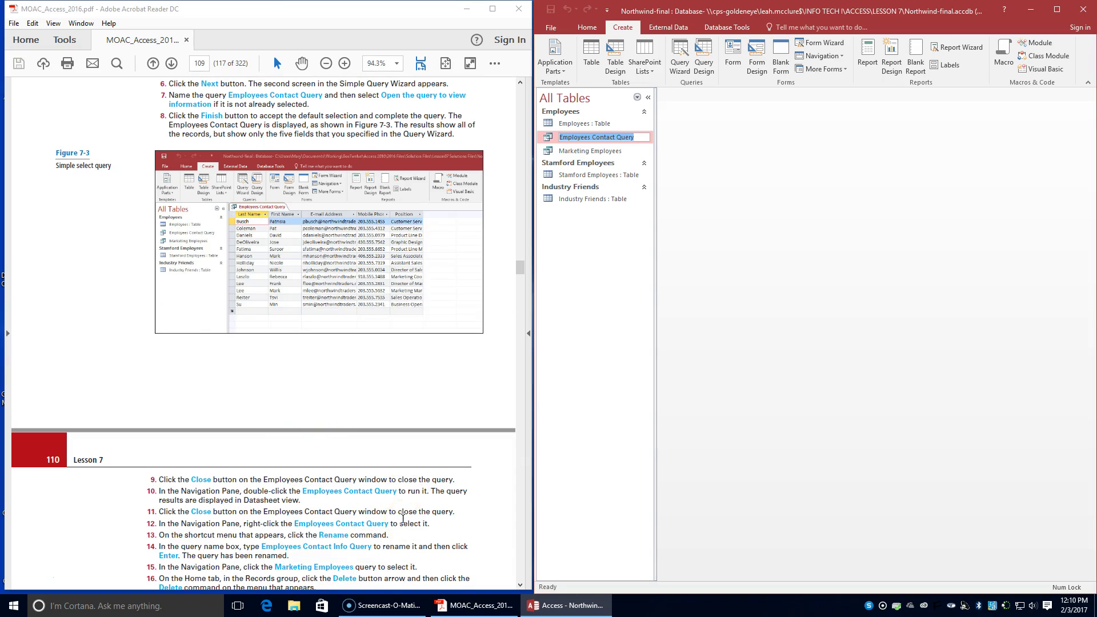
{"action": "scroll", "coordinate": [433, 407], "scroll_direction": "down", "scroll_amount": 1}
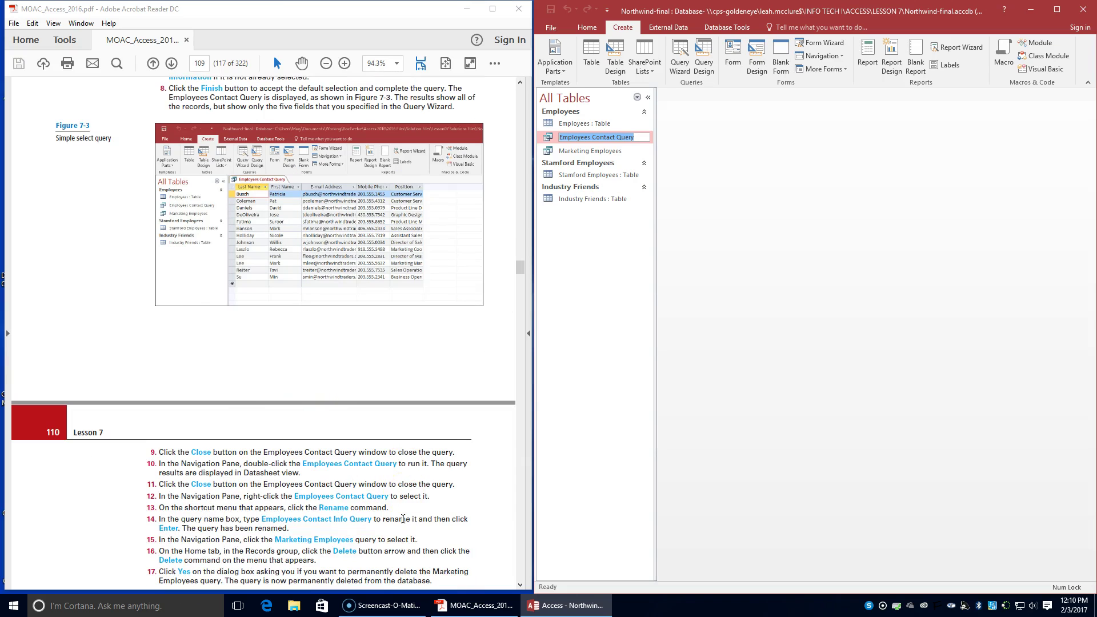
{"action": "left_click", "coordinate": [616, 137]}
{"action": "type", "text": "Info"}
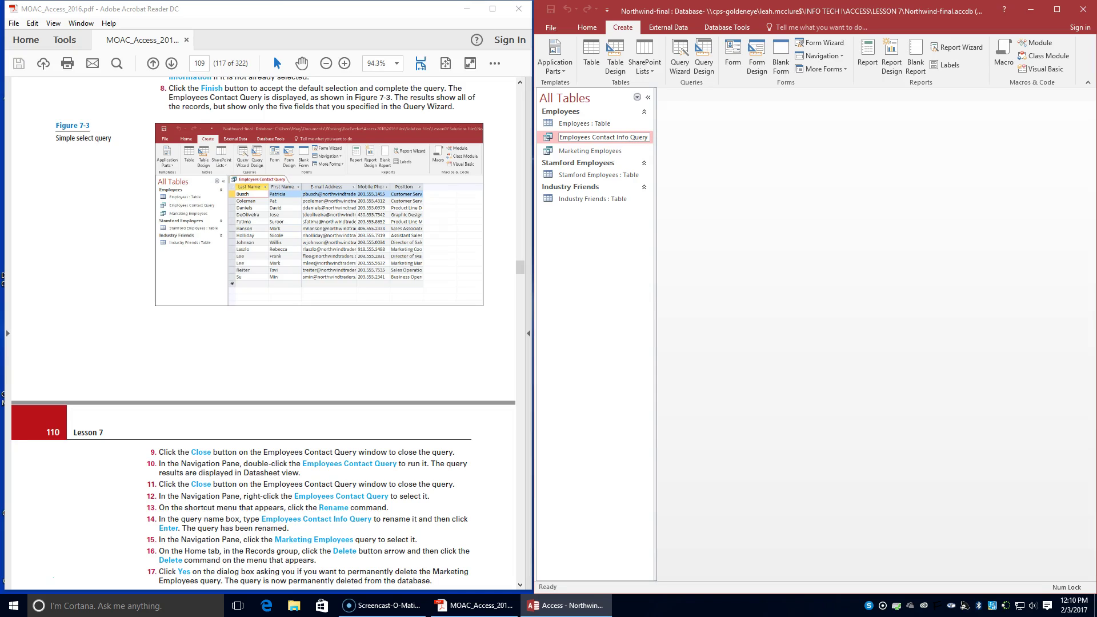
{"action": "key", "text": "Return"}
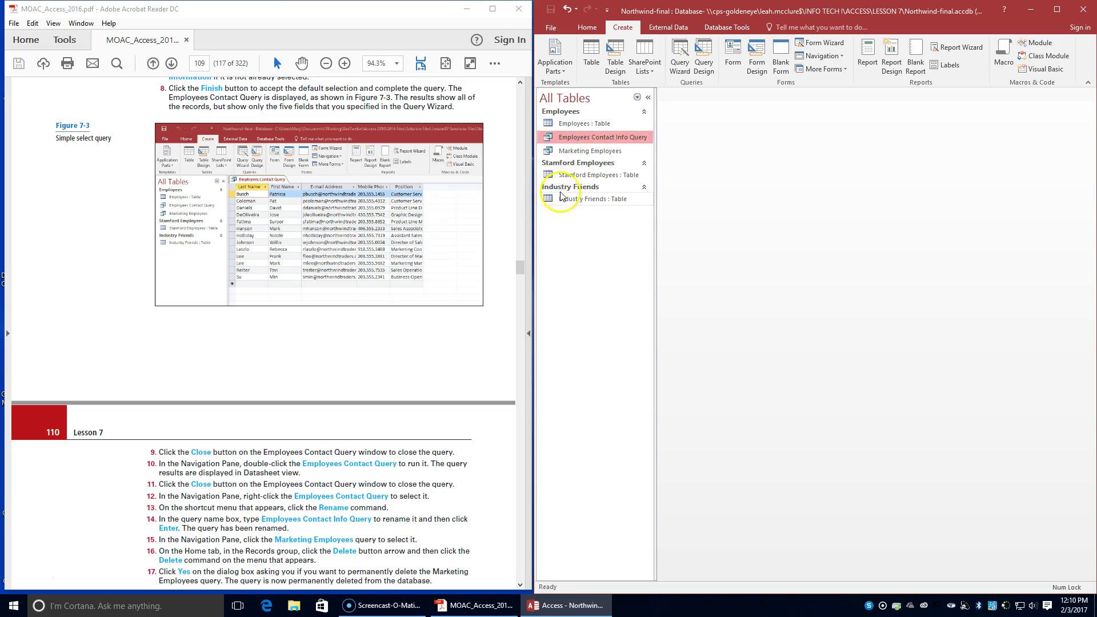
Step: Permanently delete the Marketing Employees query from the database, following steps 15 to 17
{"action": "left_click", "coordinate": [600, 150]}
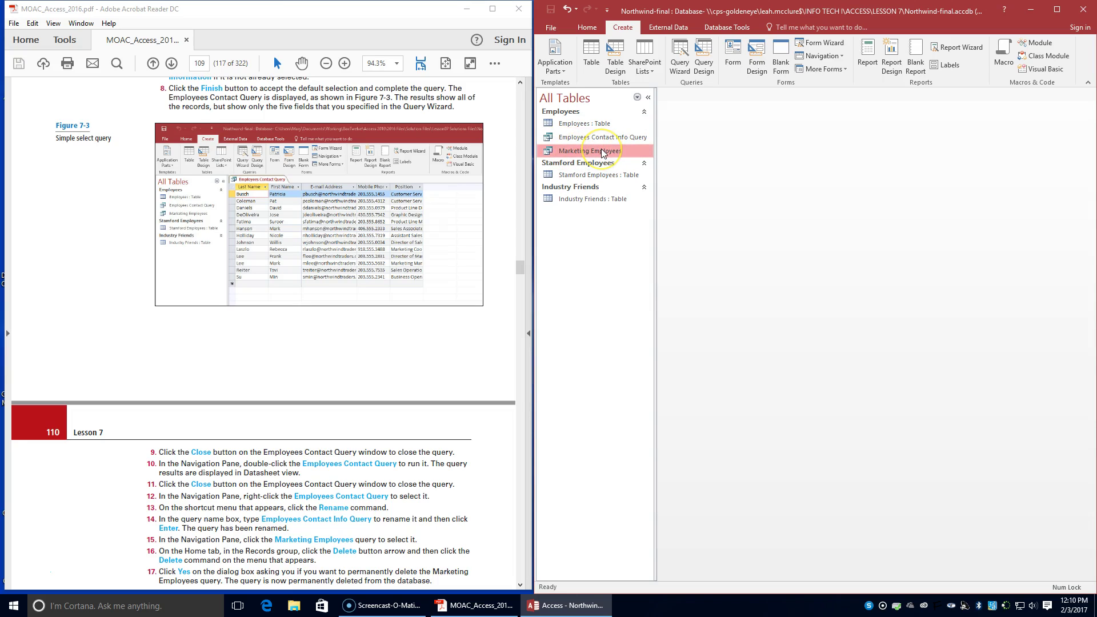
{"action": "left_click", "coordinate": [594, 29]}
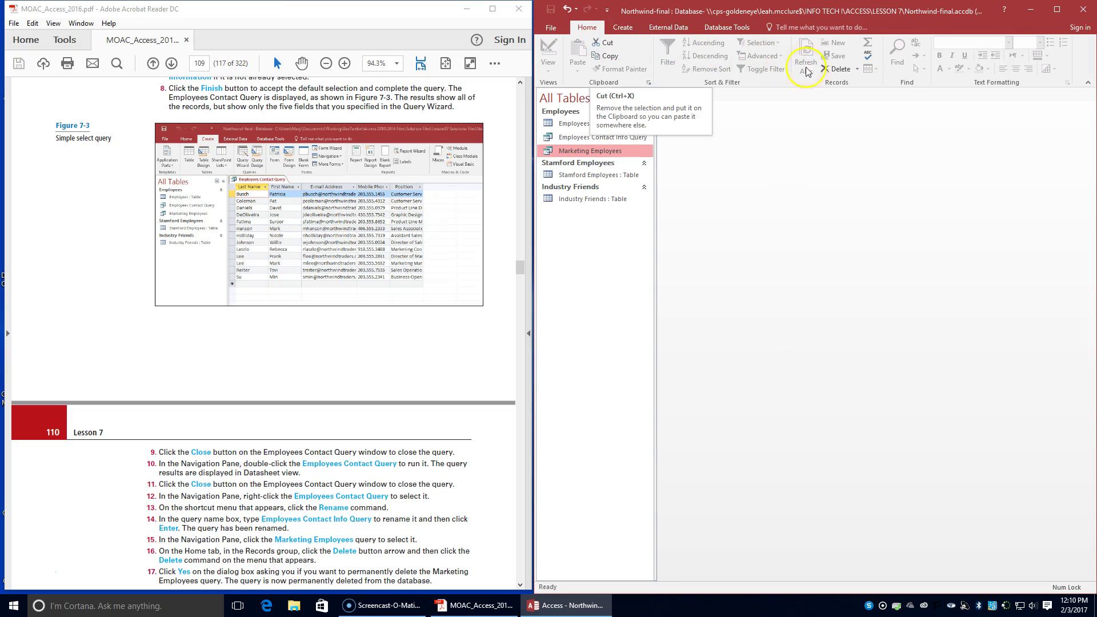
{"action": "left_click", "coordinate": [858, 70]}
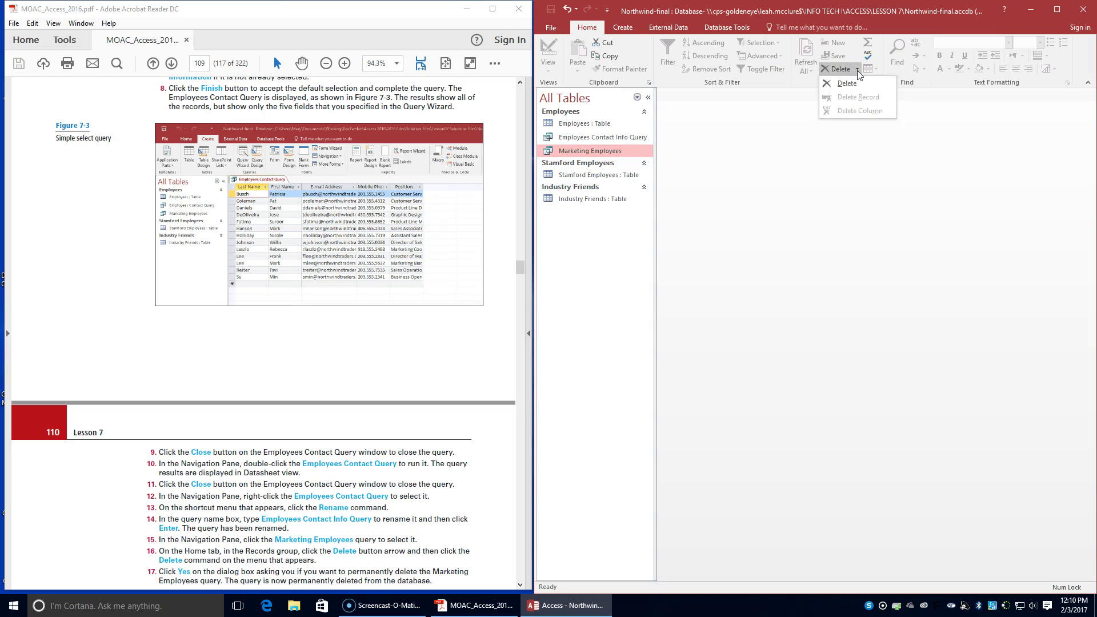
{"action": "left_click", "coordinate": [846, 83]}
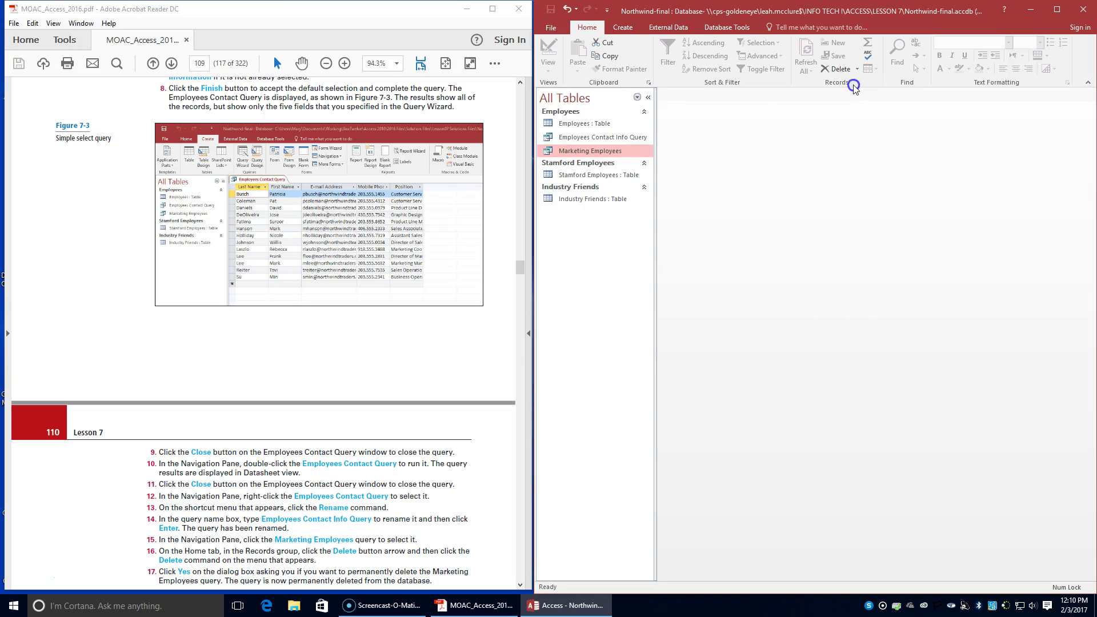
{"action": "scroll", "coordinate": [352, 477], "scroll_direction": "down", "scroll_amount": 2}
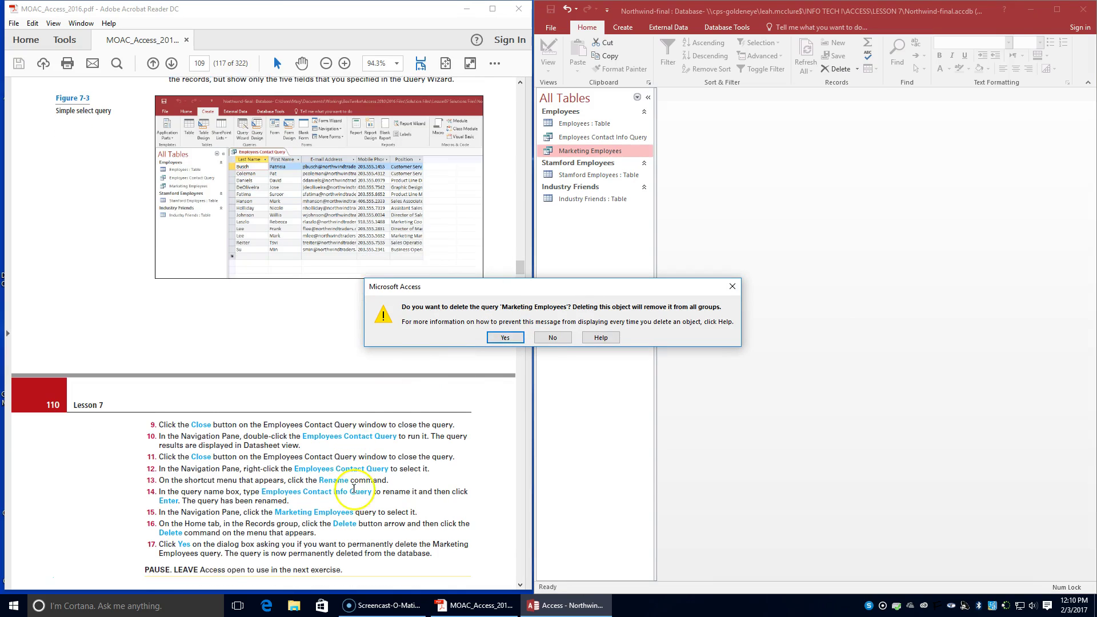
{"action": "left_click", "coordinate": [503, 339]}
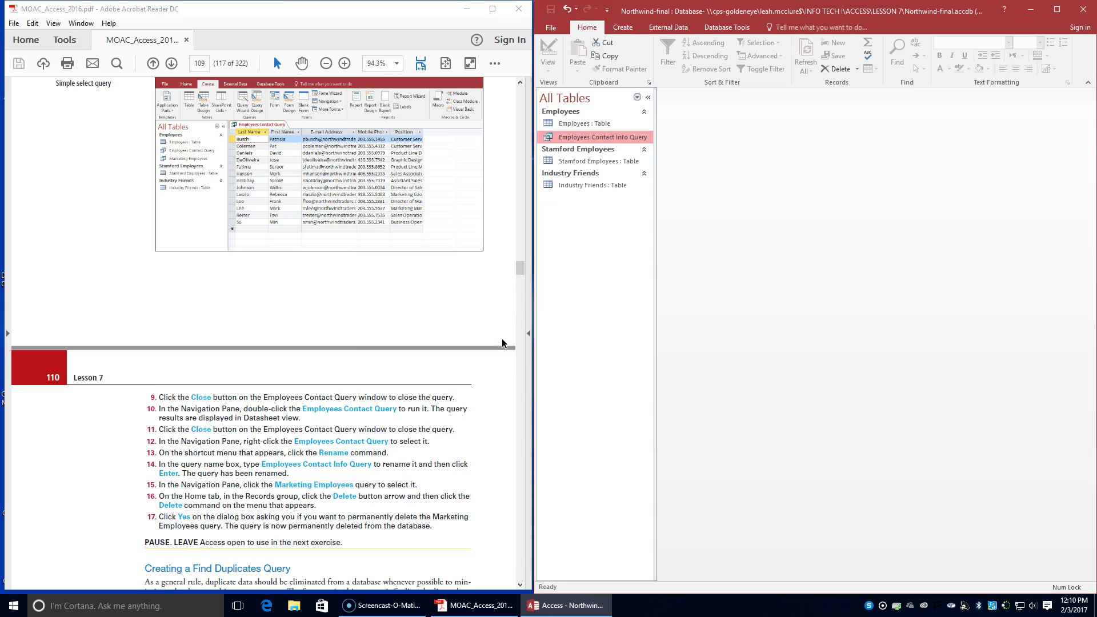
Step: Read on in the textbook PDF to the step-by-step exercise Create a Find Duplicates Query
{"action": "scroll", "coordinate": [410, 498], "scroll_direction": "down", "scroll_amount": 2}
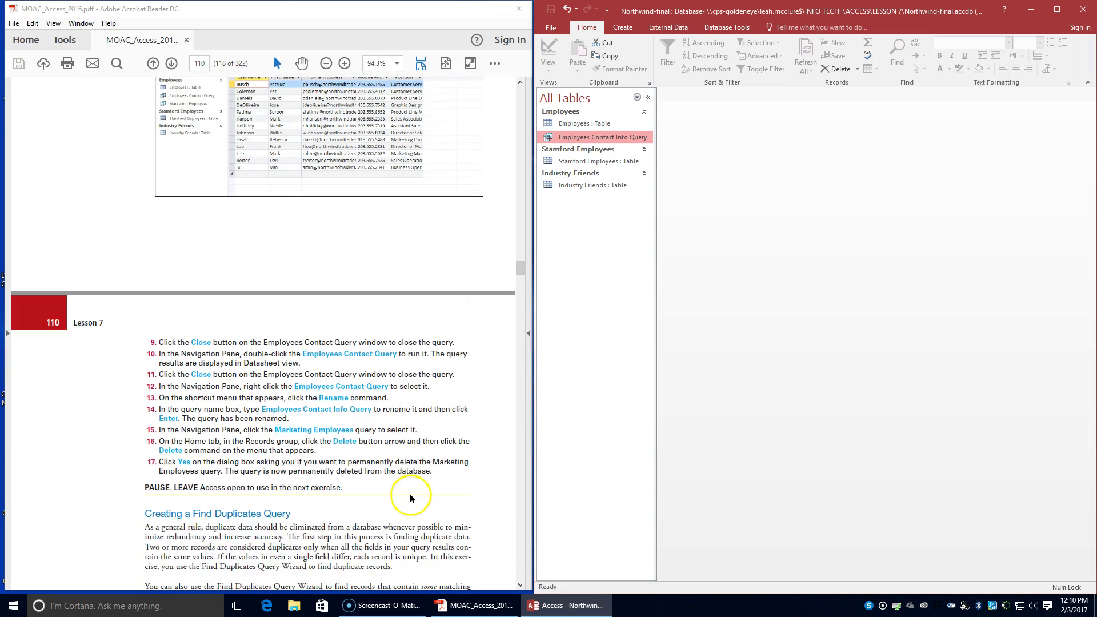
{"action": "scroll", "coordinate": [410, 498], "scroll_direction": "down", "scroll_amount": 1}
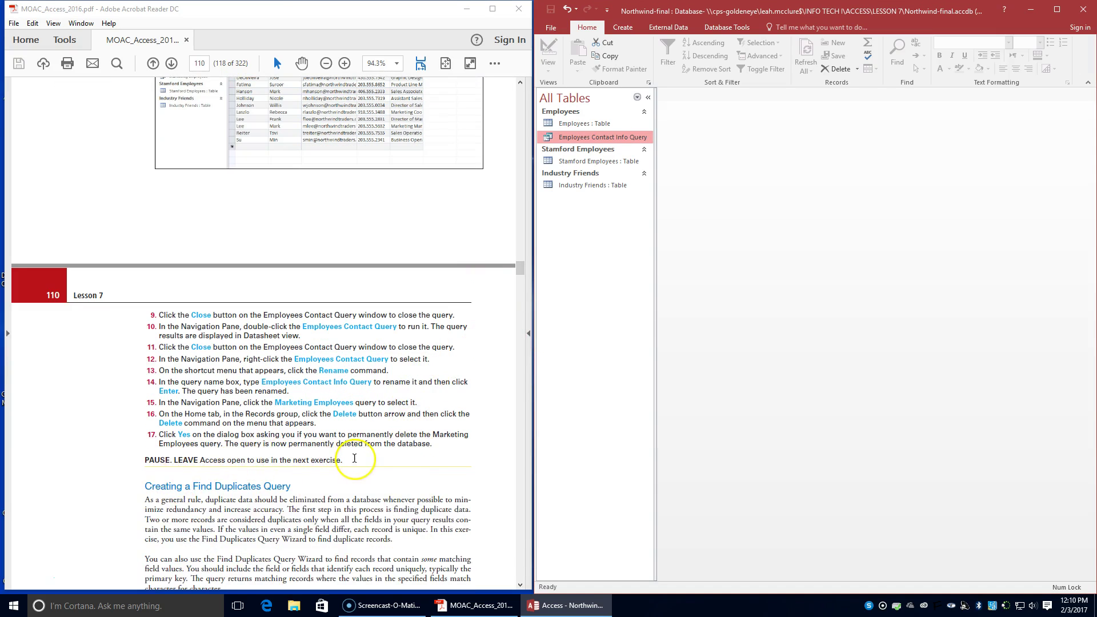
{"action": "scroll", "coordinate": [354, 458], "scroll_direction": "down", "scroll_amount": 8}
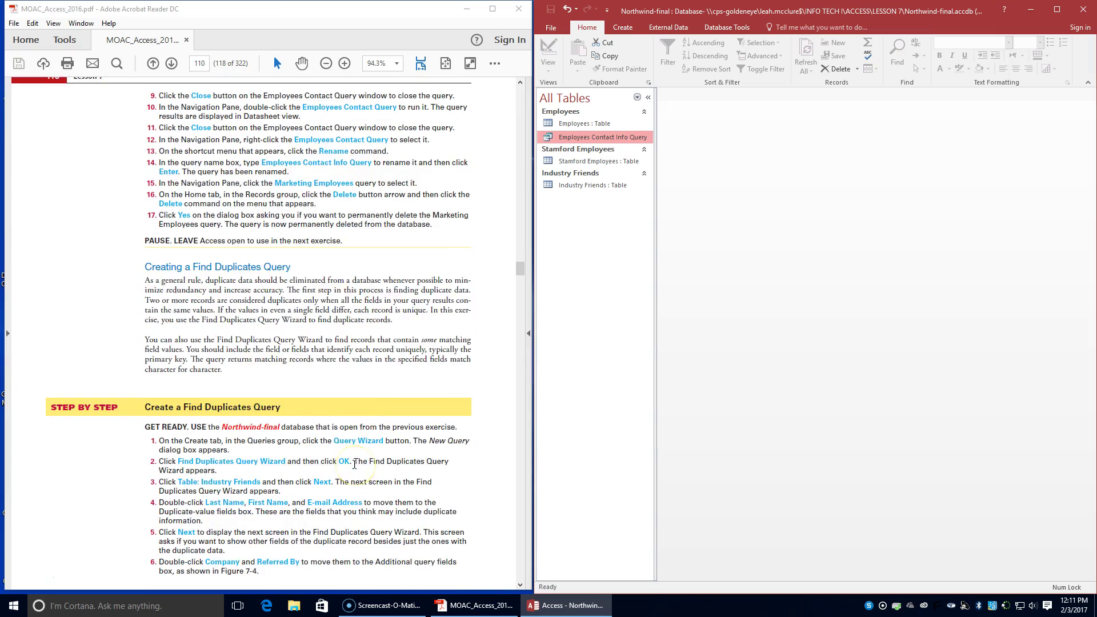
{"action": "scroll", "coordinate": [354, 464], "scroll_direction": "down", "scroll_amount": 1}
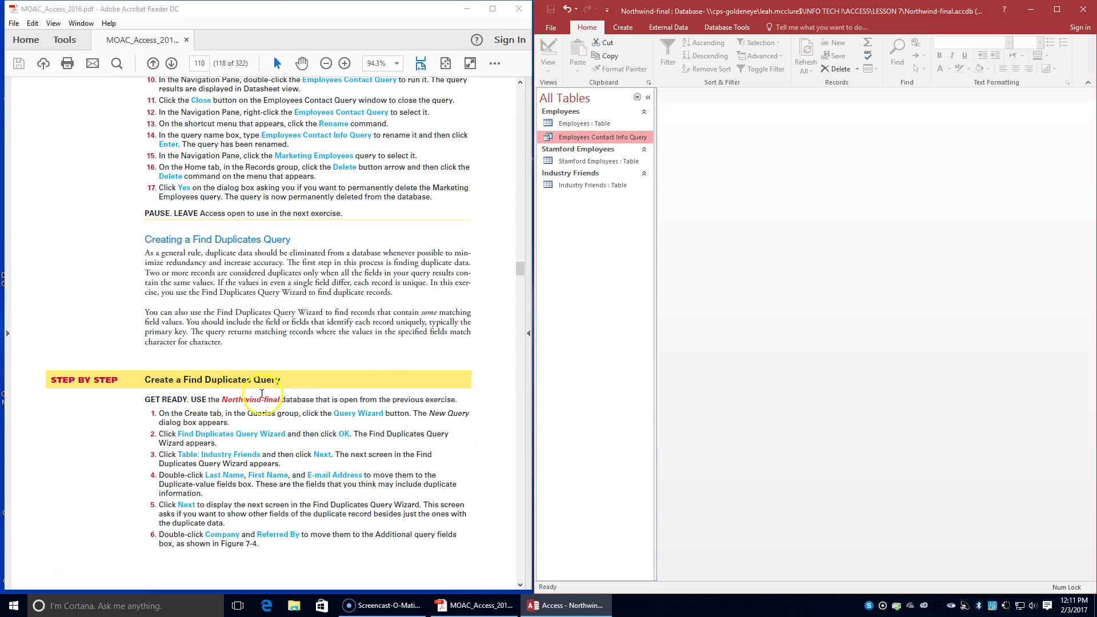
Step: Start a Find Duplicates Query Wizard and choose the Industry Friends table as its source, following steps 1 to 3
{"action": "left_click", "coordinate": [624, 28]}
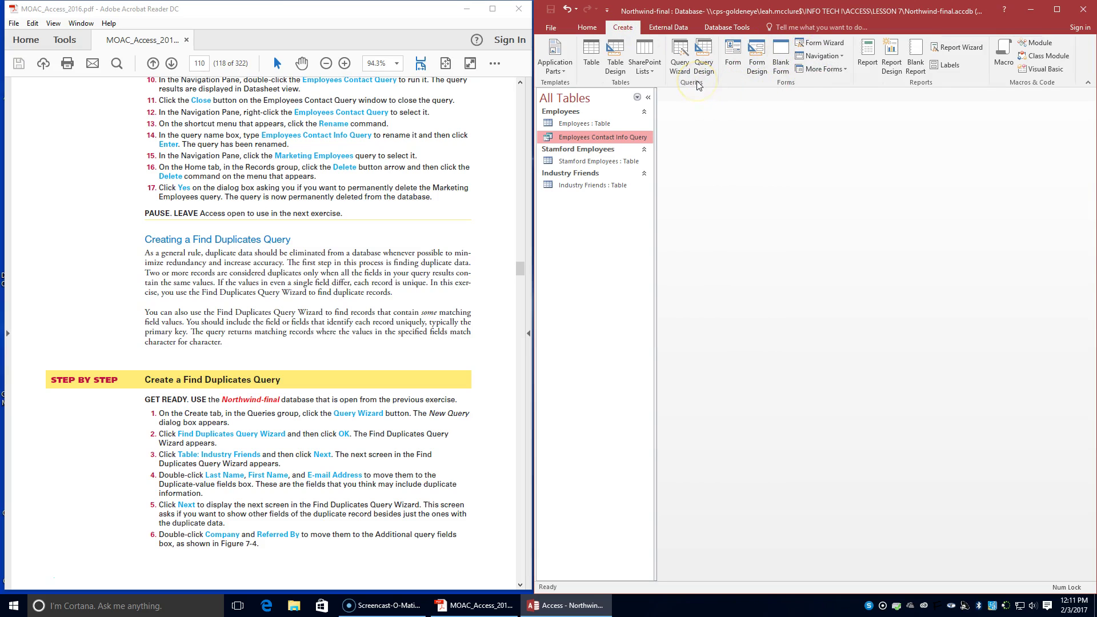
{"action": "left_click", "coordinate": [677, 65]}
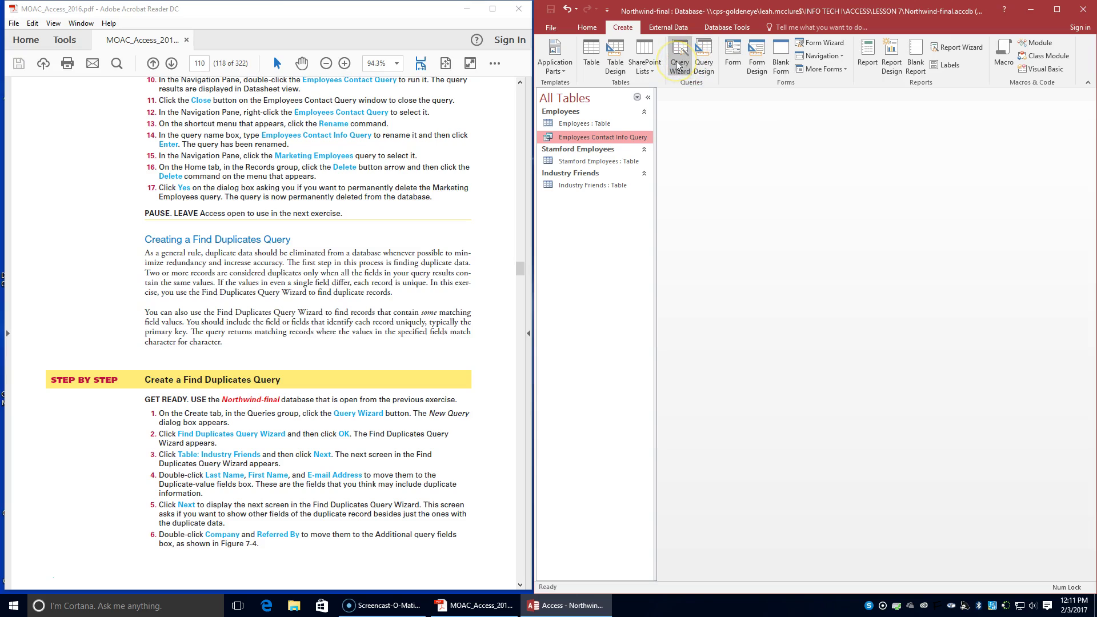
{"action": "left_click", "coordinate": [677, 65]}
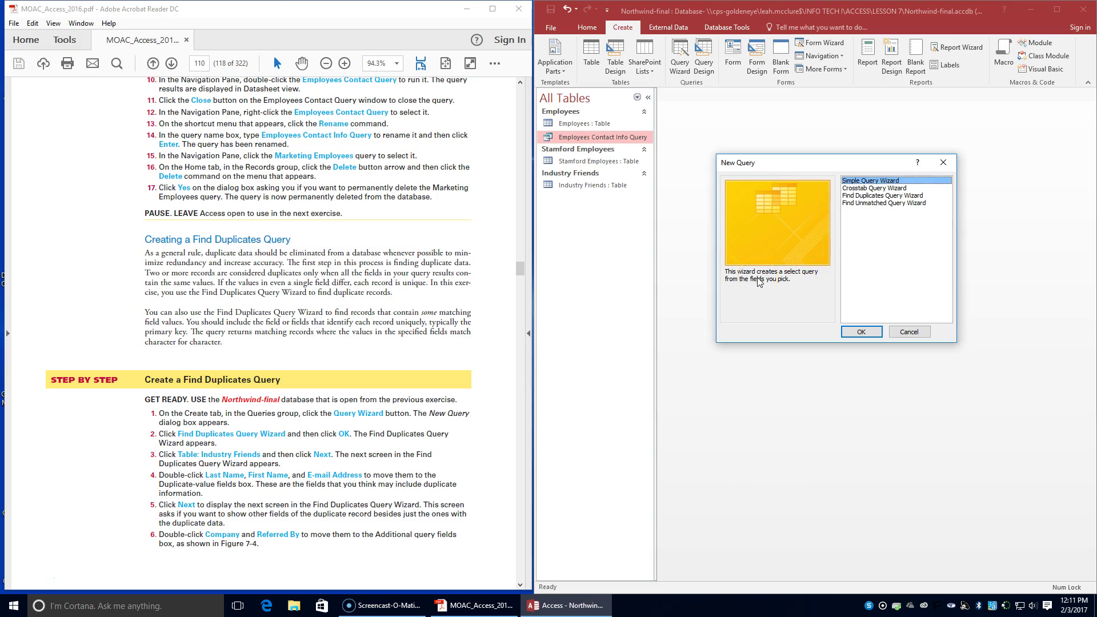
{"action": "left_click", "coordinate": [896, 195]}
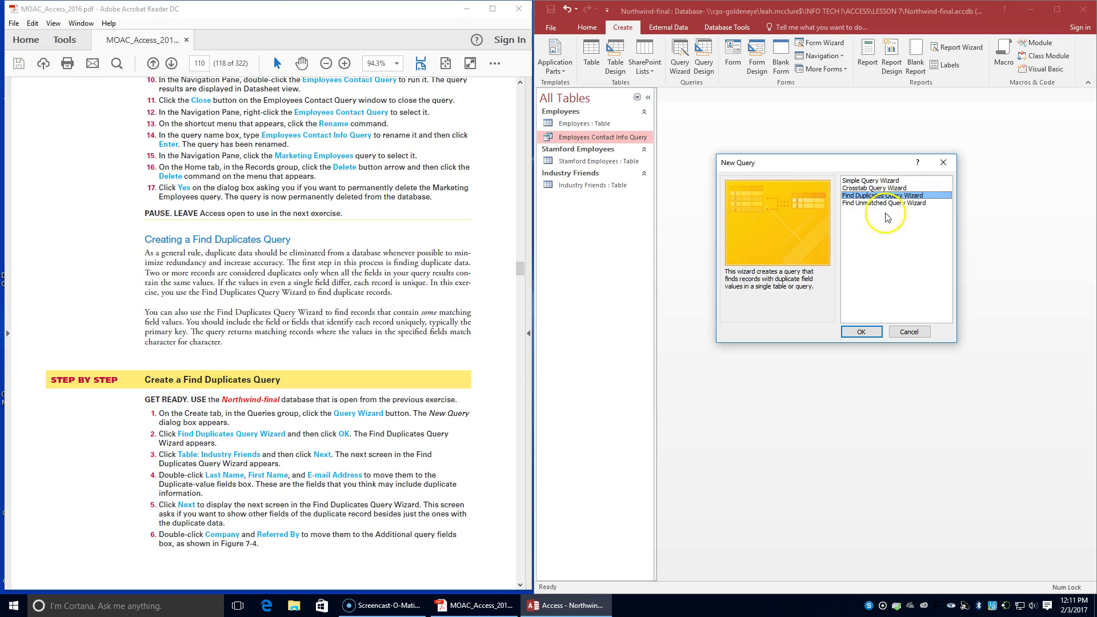
{"action": "left_click", "coordinate": [861, 335]}
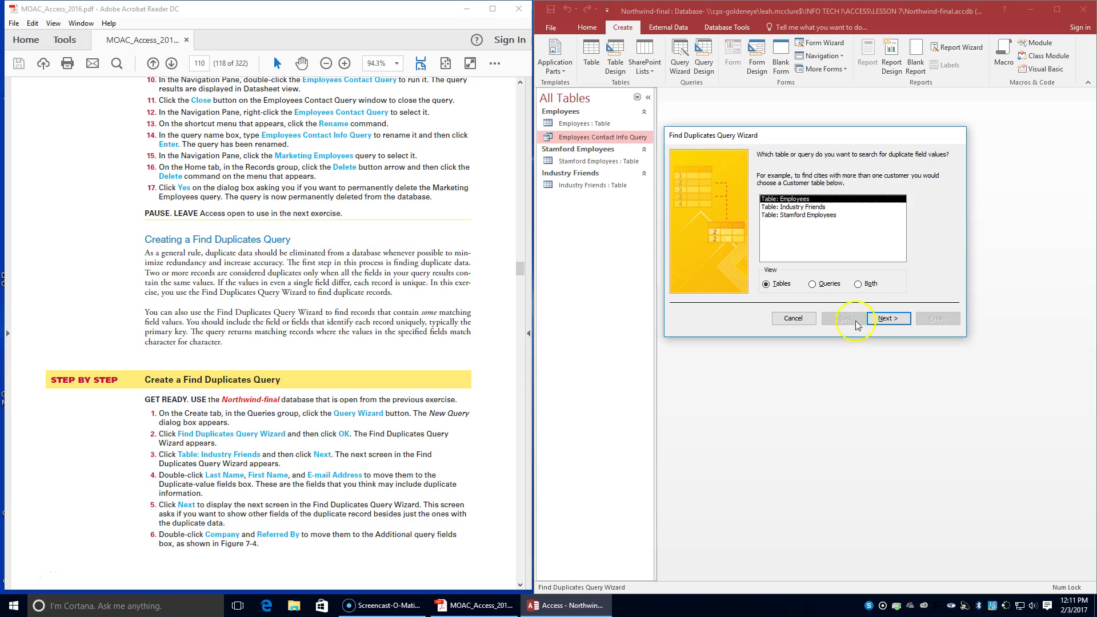
{"action": "left_click", "coordinate": [816, 207]}
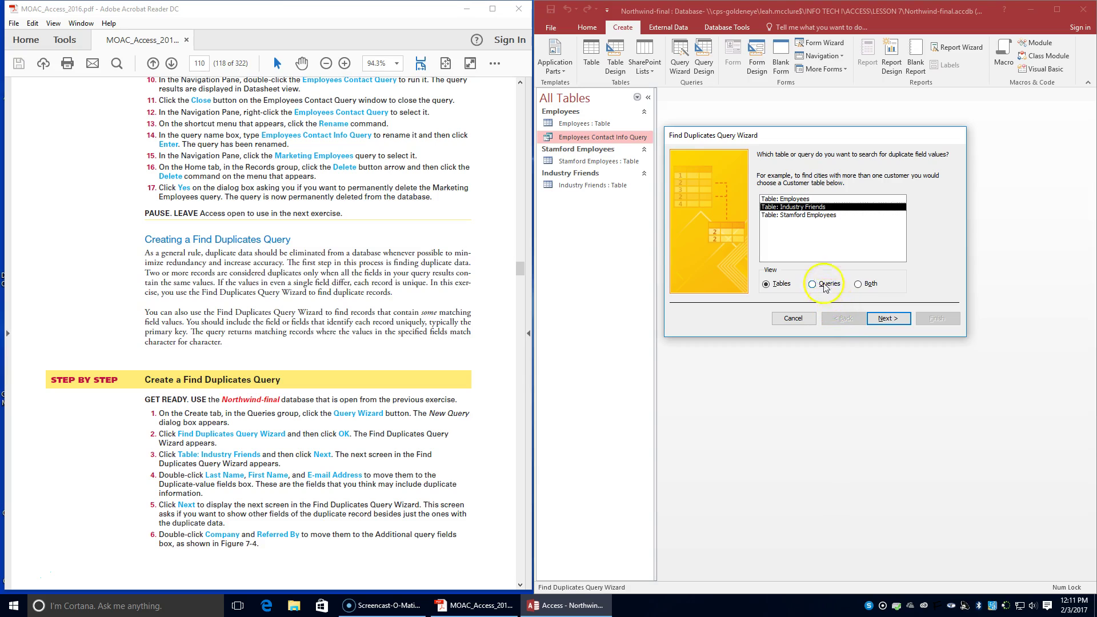
{"action": "left_click", "coordinate": [888, 318]}
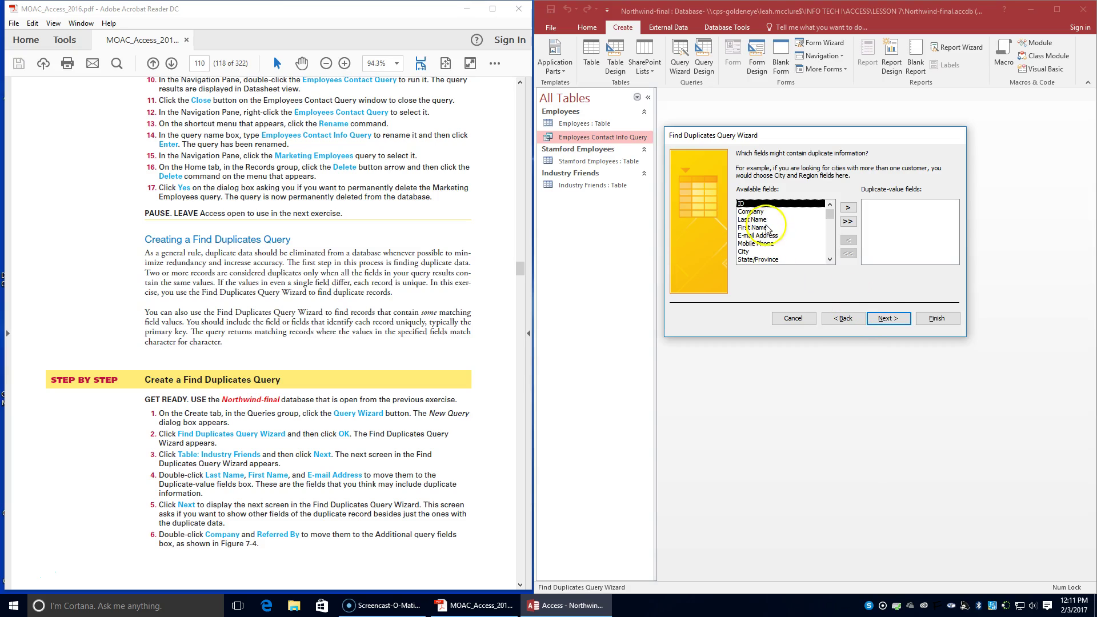
Step: Add Last Name, First Name and E-mail Address as the duplicate-value fields and continue to the wizard's additional fields
{"action": "double_click", "coordinate": [760, 219]}
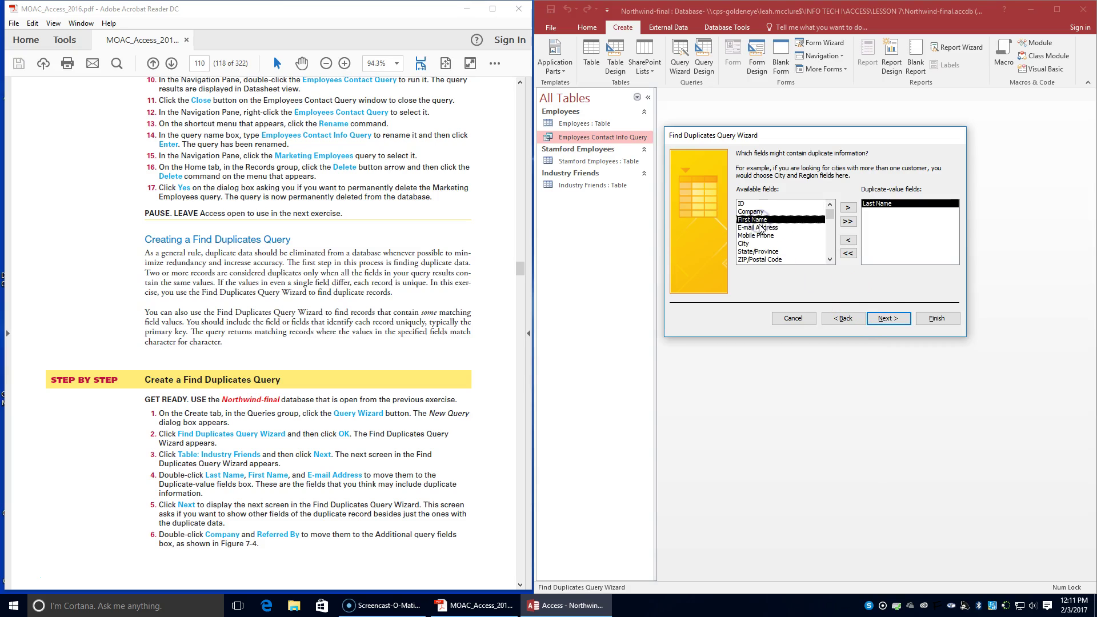
{"action": "double_click", "coordinate": [757, 220]}
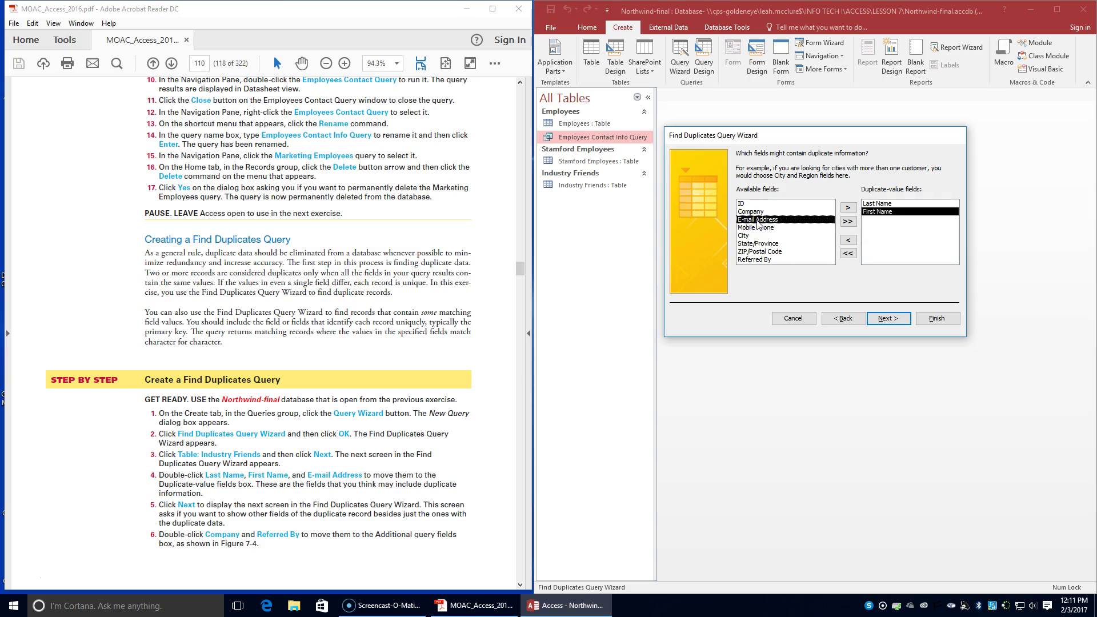
{"action": "double_click", "coordinate": [758, 219]}
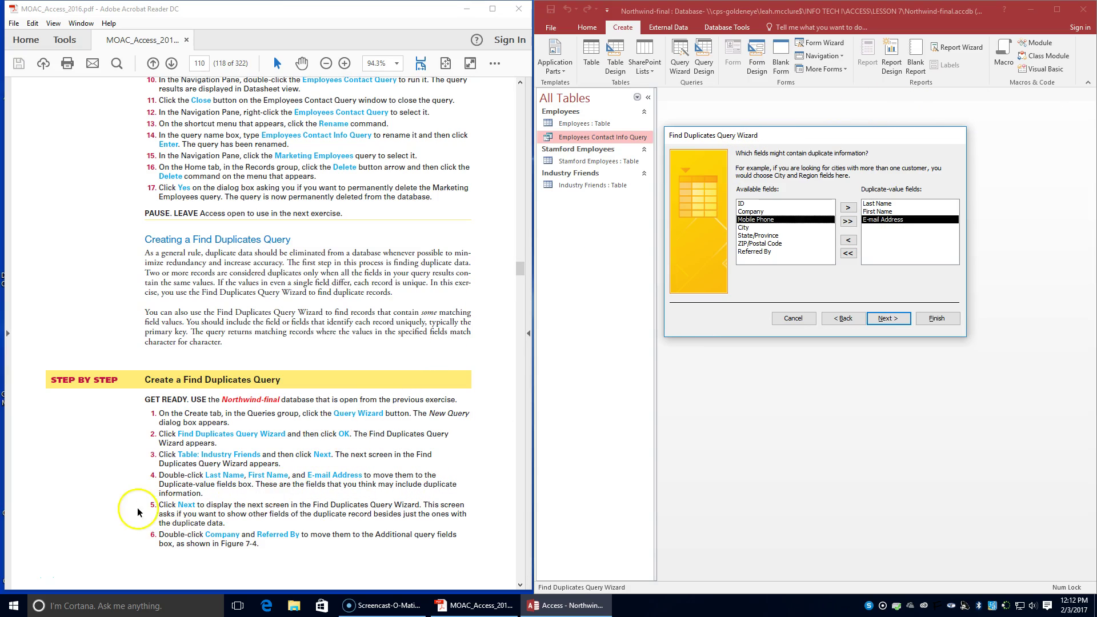
{"action": "left_click", "coordinate": [887, 318]}
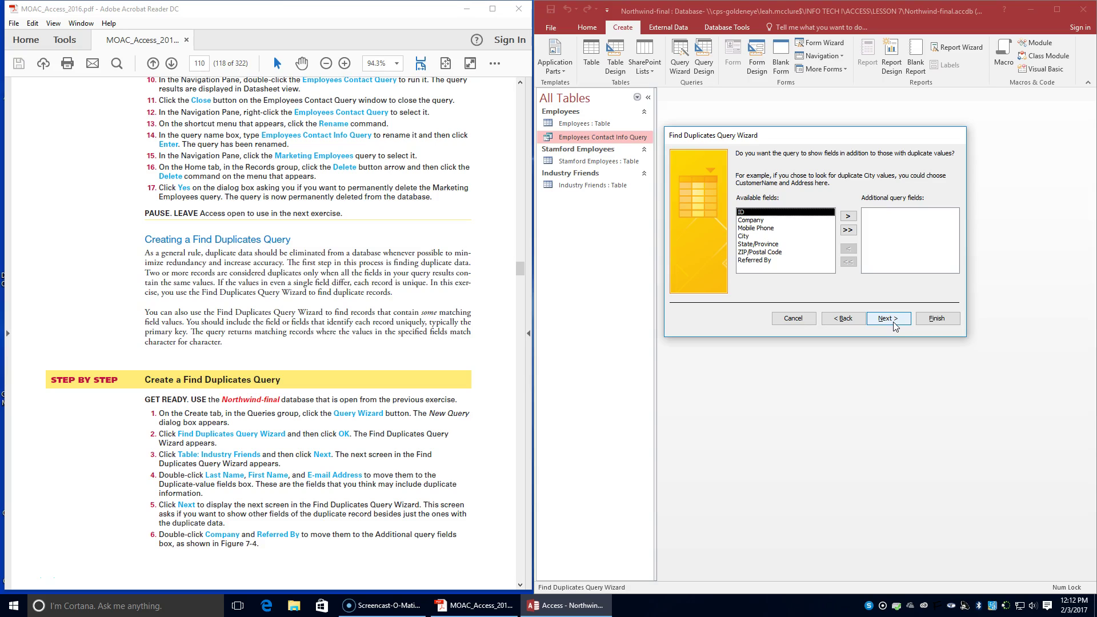
Step: Add Company and Referred By as additional query fields and continue to the wizard's final screen, following steps 6 and 7
{"action": "left_click", "coordinate": [745, 221]}
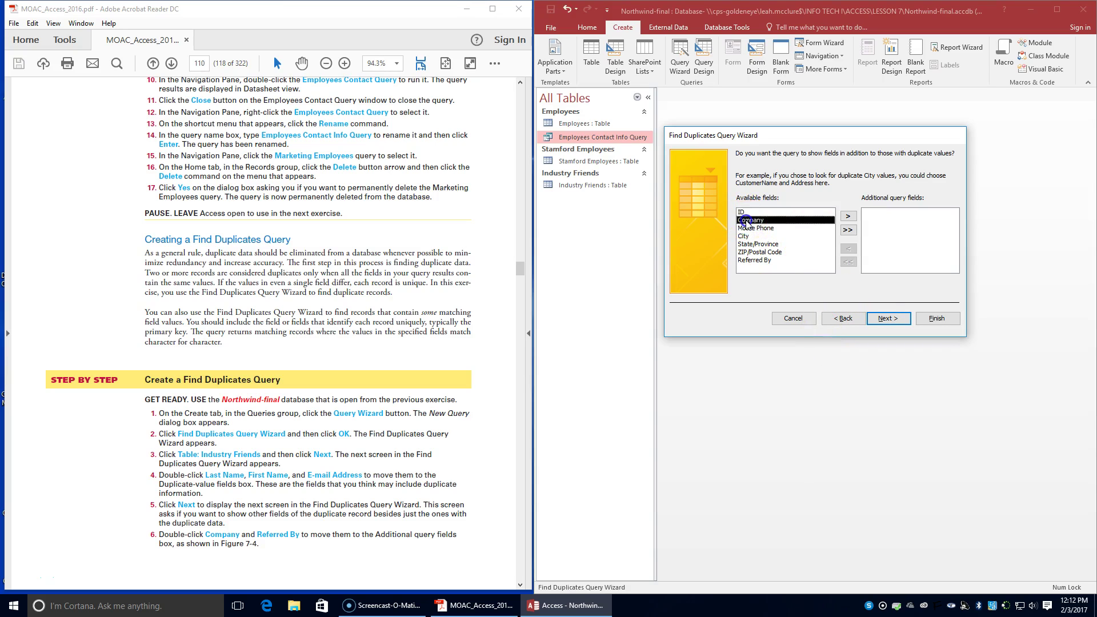
{"action": "double_click", "coordinate": [745, 221]}
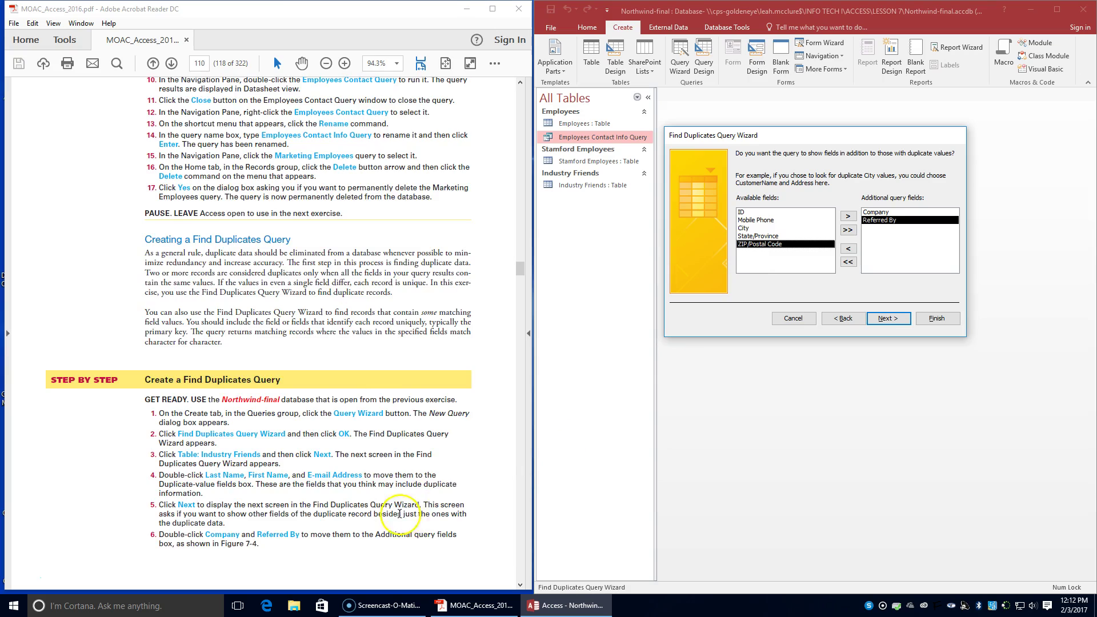
{"action": "scroll", "coordinate": [392, 512], "scroll_direction": "down", "scroll_amount": 12}
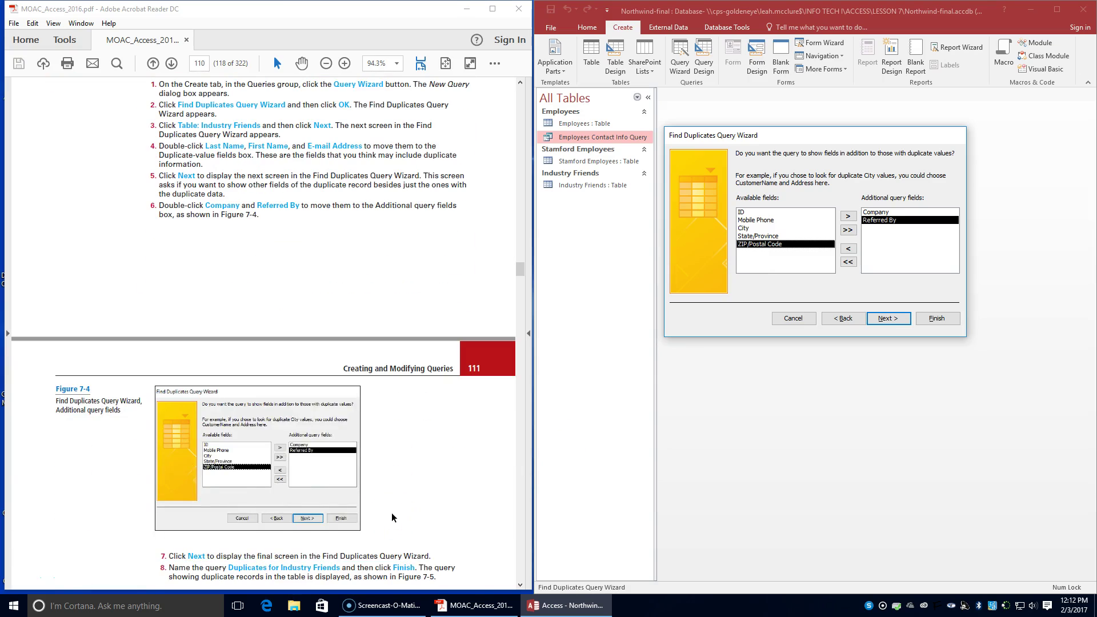
{"action": "scroll", "coordinate": [392, 513], "scroll_direction": "down", "scroll_amount": 2}
{"action": "left_click", "coordinate": [887, 319]}
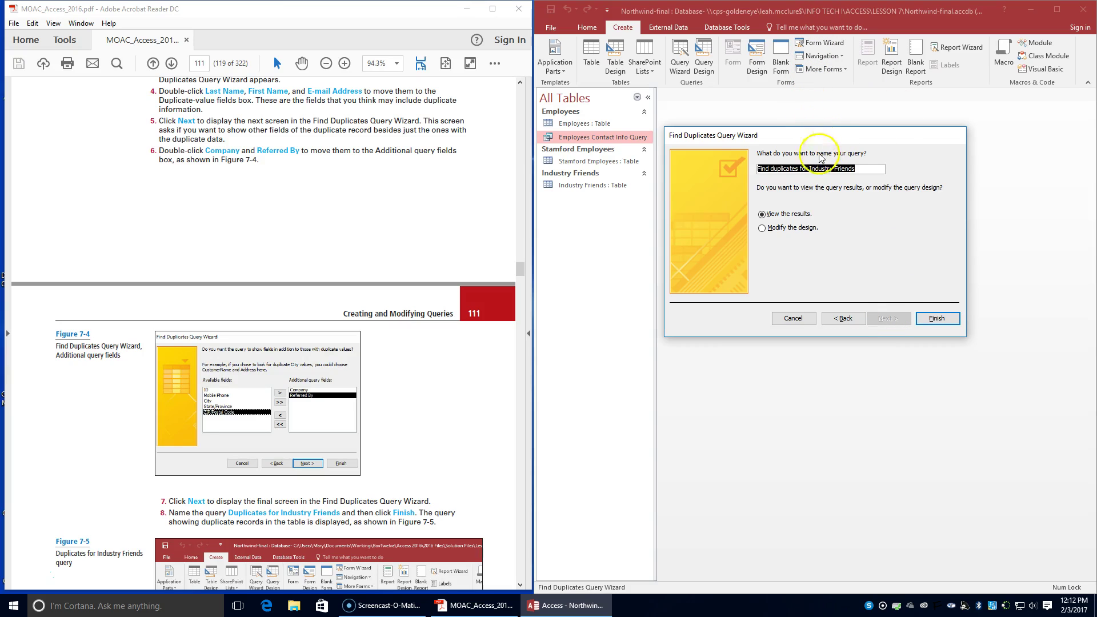
Step: Name the query Duplicates for Industry Friends and finish the wizard to show its results, following step 8
{"action": "left_click", "coordinate": [770, 169]}
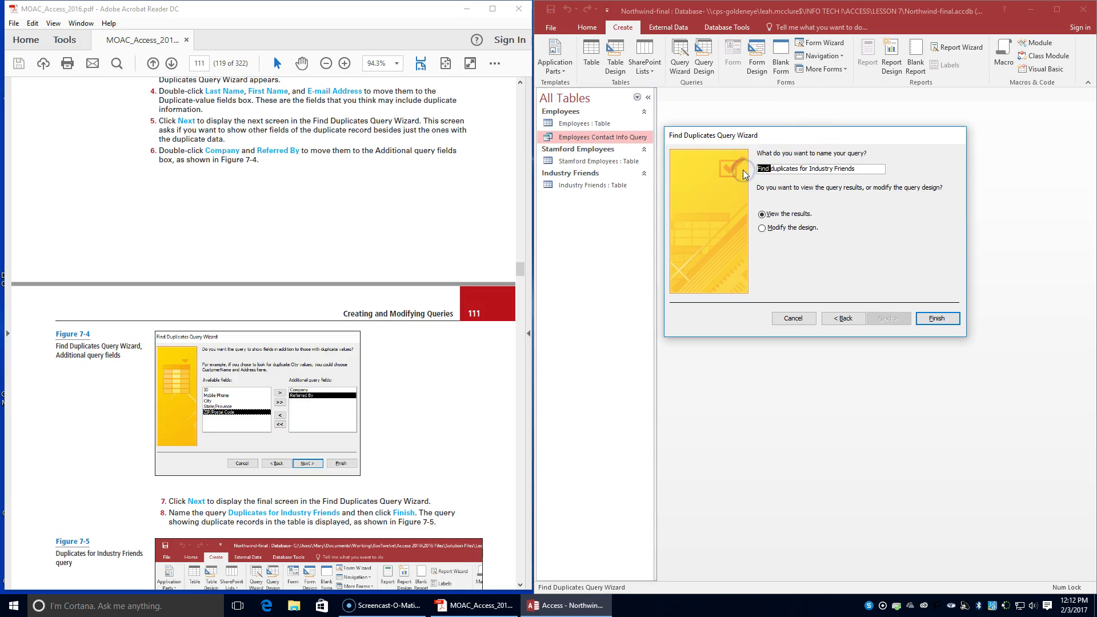
{"action": "key", "text": "Delete"}
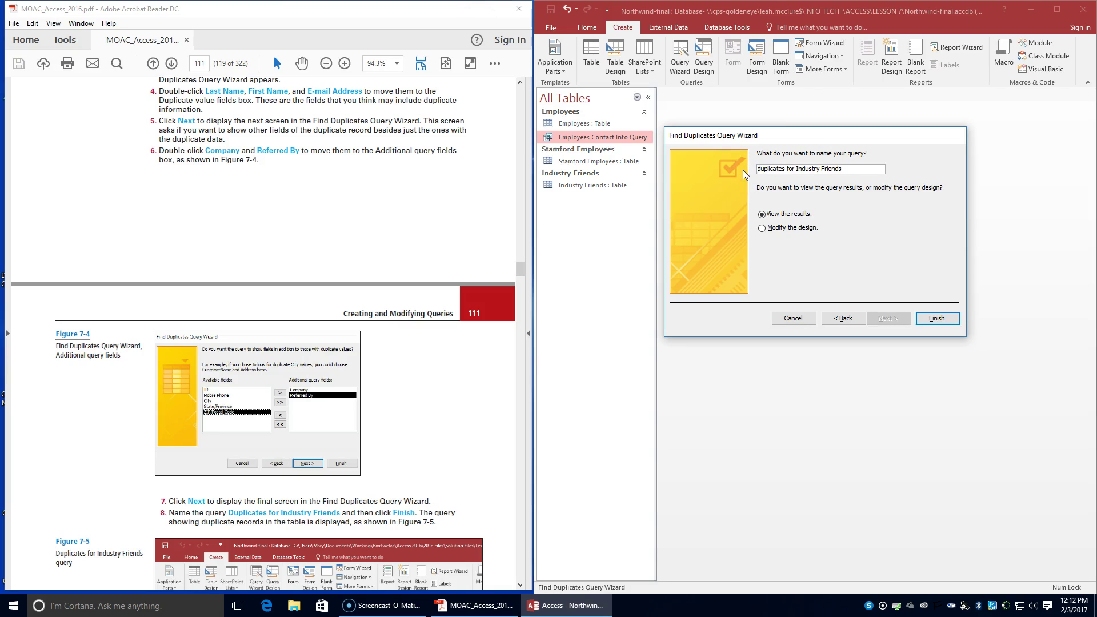
{"action": "key", "text": "BackSpace"}
{"action": "type", "text": "D"}
{"action": "scroll", "coordinate": [435, 394], "scroll_direction": "down", "scroll_amount": 2}
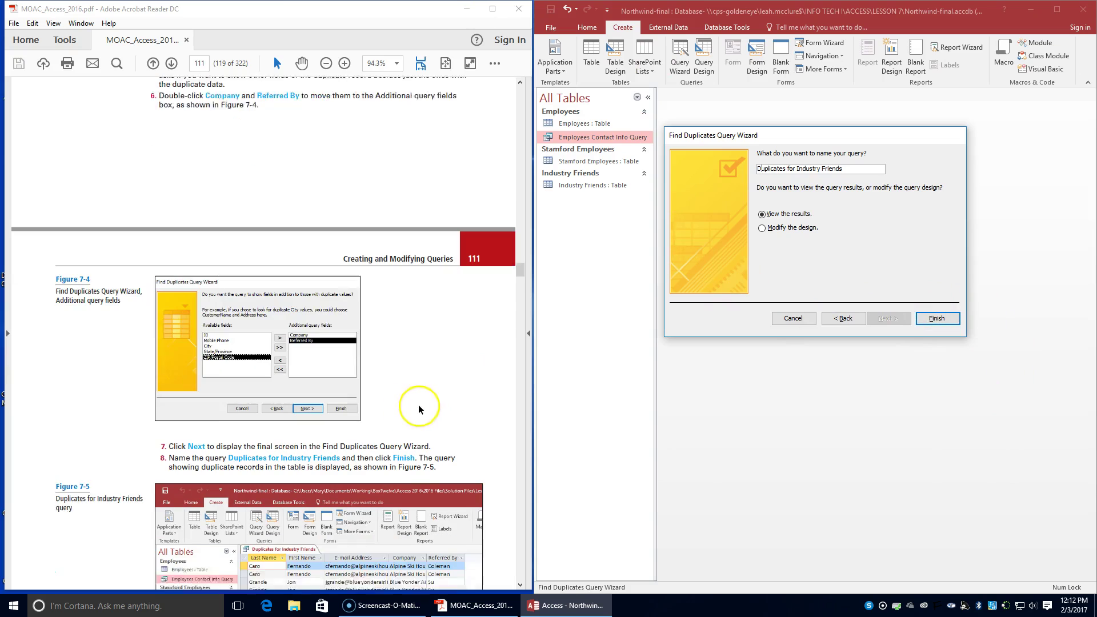
{"action": "scroll", "coordinate": [418, 404], "scroll_direction": "down", "scroll_amount": 2}
{"action": "scroll", "coordinate": [418, 405], "scroll_direction": "down", "scroll_amount": 2}
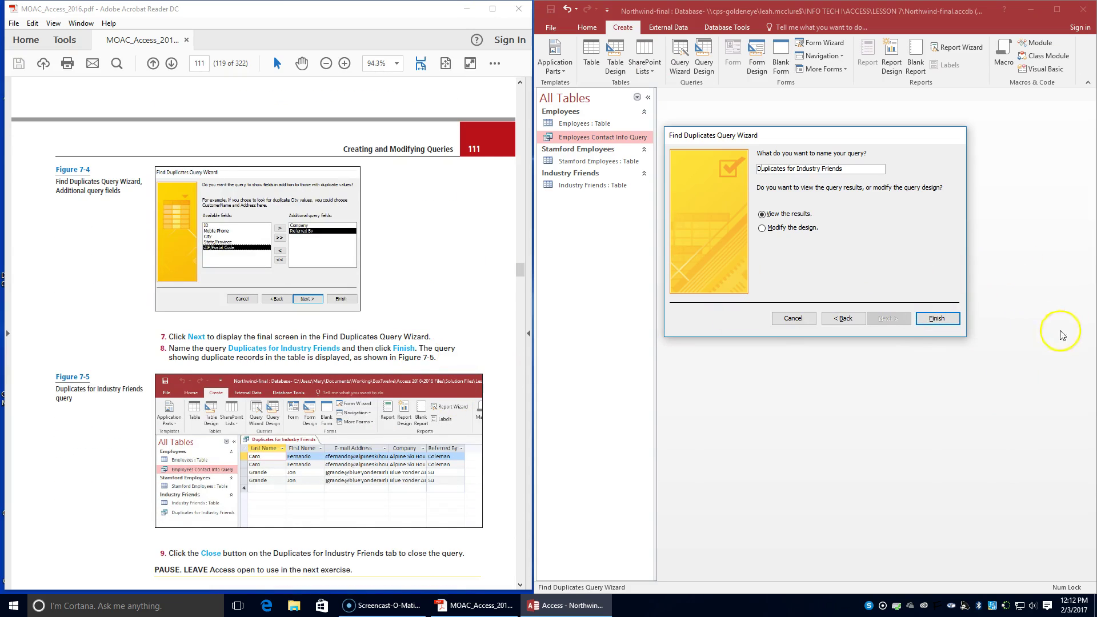
{"action": "left_click", "coordinate": [947, 317]}
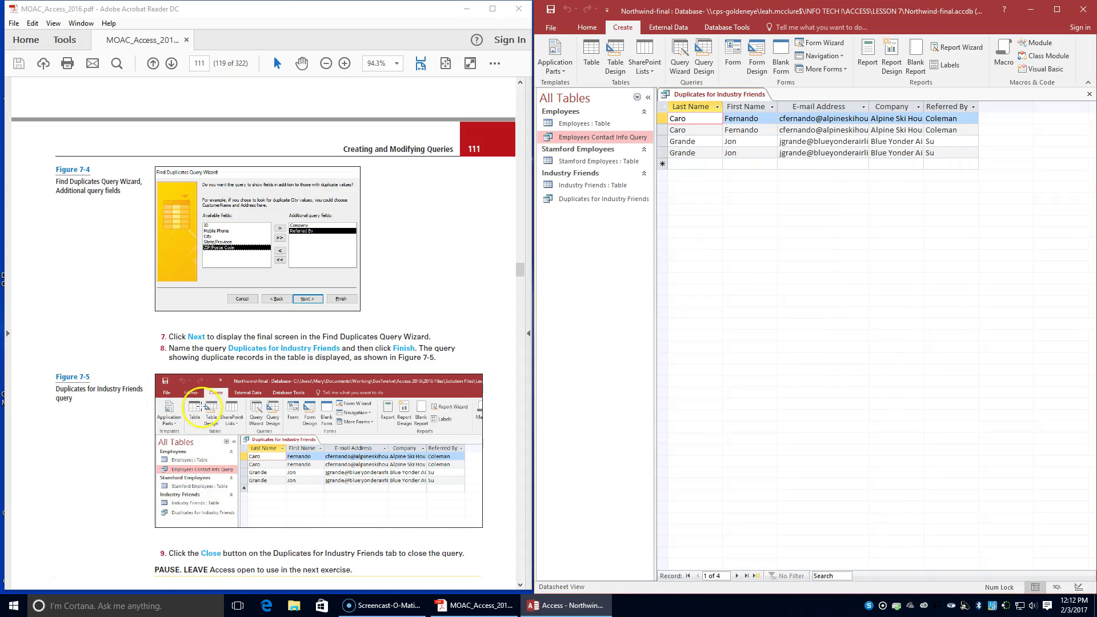
Step: Compare the query results with Figure 7-5 in the textbook and close the Duplicates for Industry Friends query
{"action": "scroll", "coordinate": [199, 404], "scroll_direction": "down", "scroll_amount": 1}
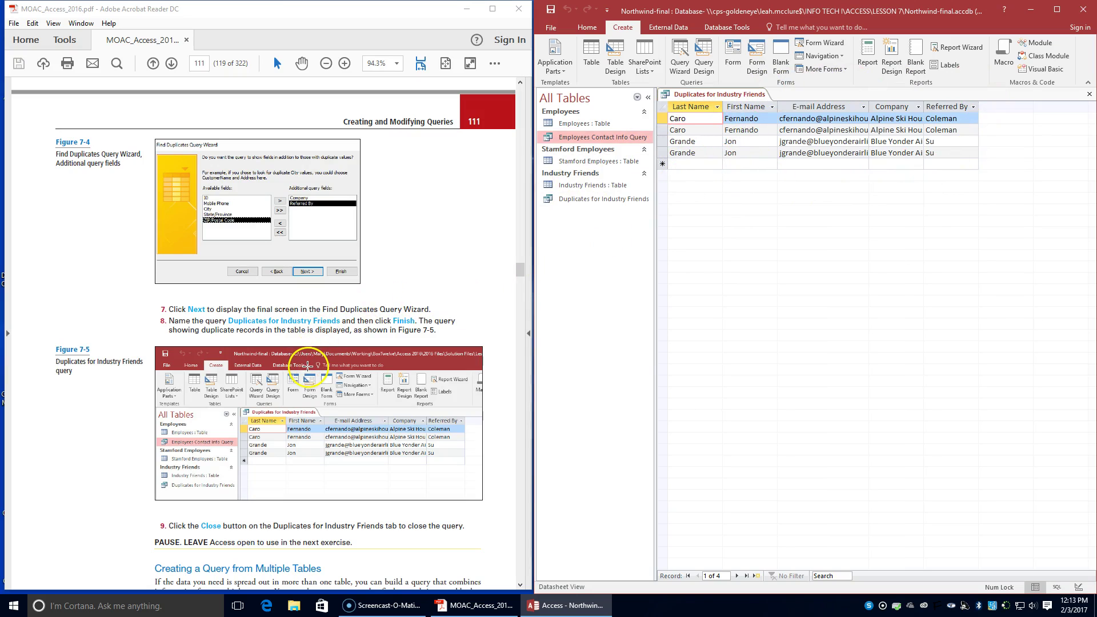
{"action": "scroll", "coordinate": [379, 304], "scroll_direction": "down", "scroll_amount": 1}
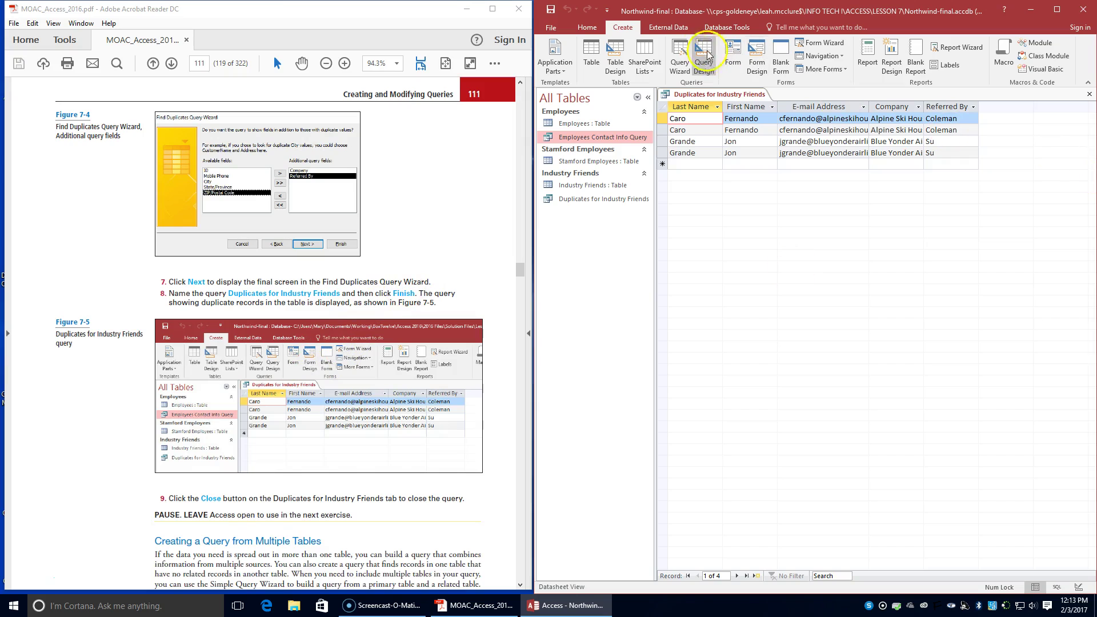
{"action": "right_click", "coordinate": [690, 95]}
{"action": "left_click", "coordinate": [701, 115]}
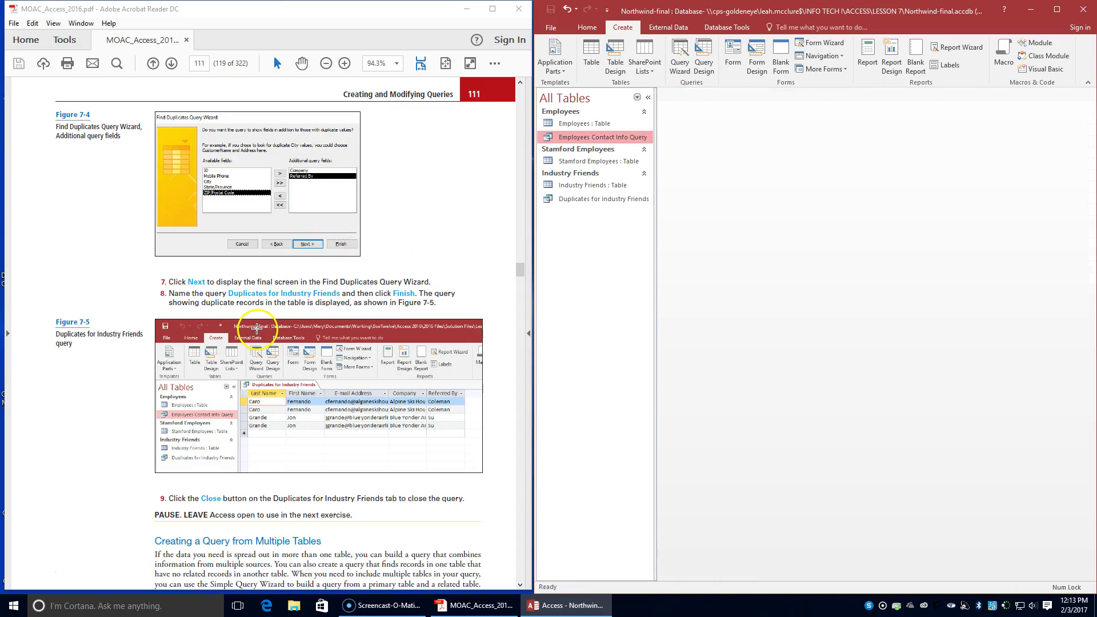
Step: Open the Employees table and display the database's table relationships, following steps 1 and 2 of Create a Query from Multiple Tables
{"action": "scroll", "coordinate": [271, 312], "scroll_direction": "down", "scroll_amount": 3}
{"action": "scroll", "coordinate": [259, 326], "scroll_direction": "down", "scroll_amount": 9}
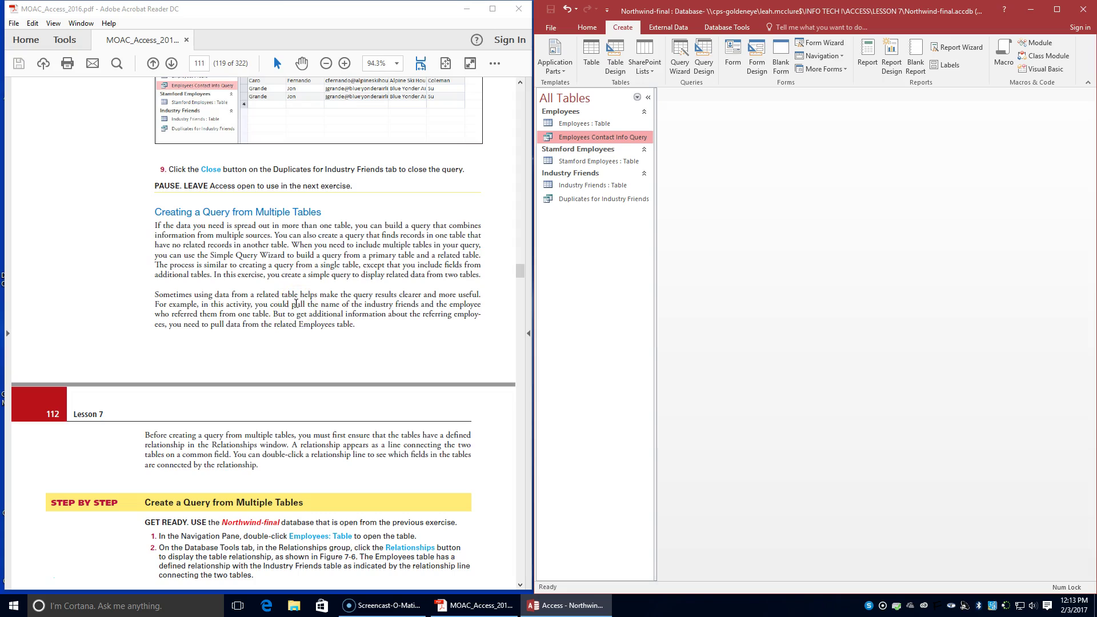
{"action": "left_click", "coordinate": [300, 300]}
{"action": "double_click", "coordinate": [574, 123]}
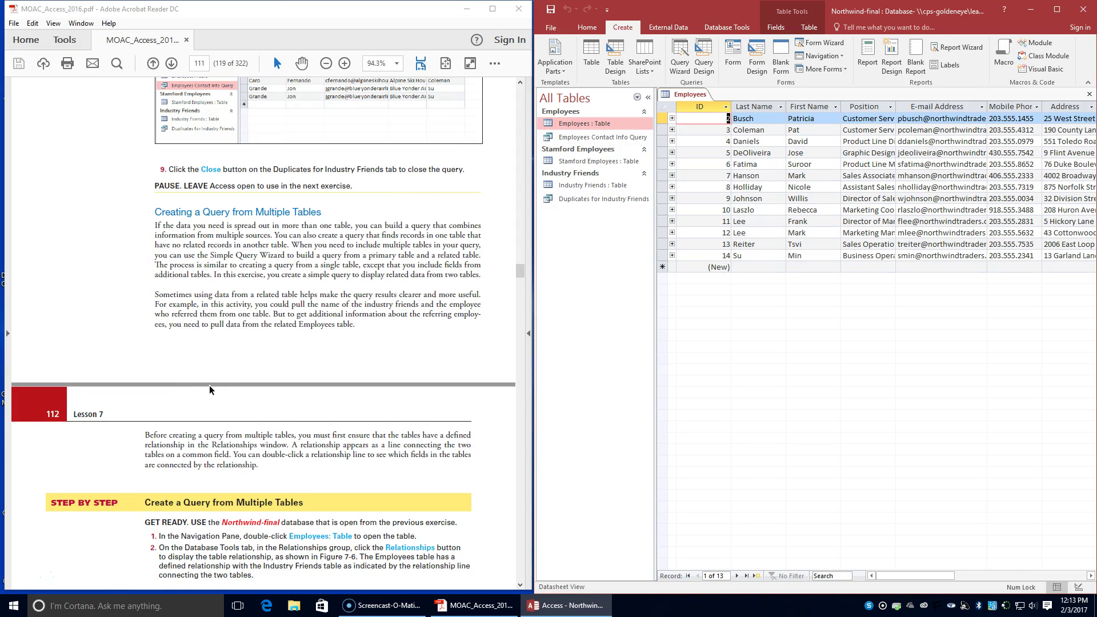
{"action": "left_click", "coordinate": [723, 28]}
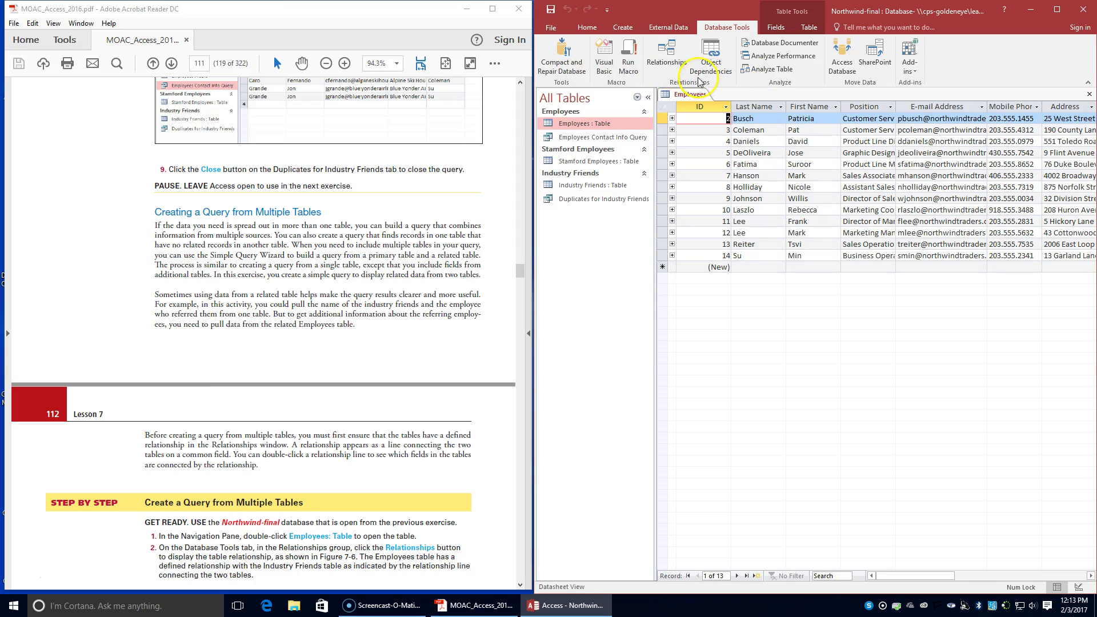
{"action": "left_click", "coordinate": [666, 54]}
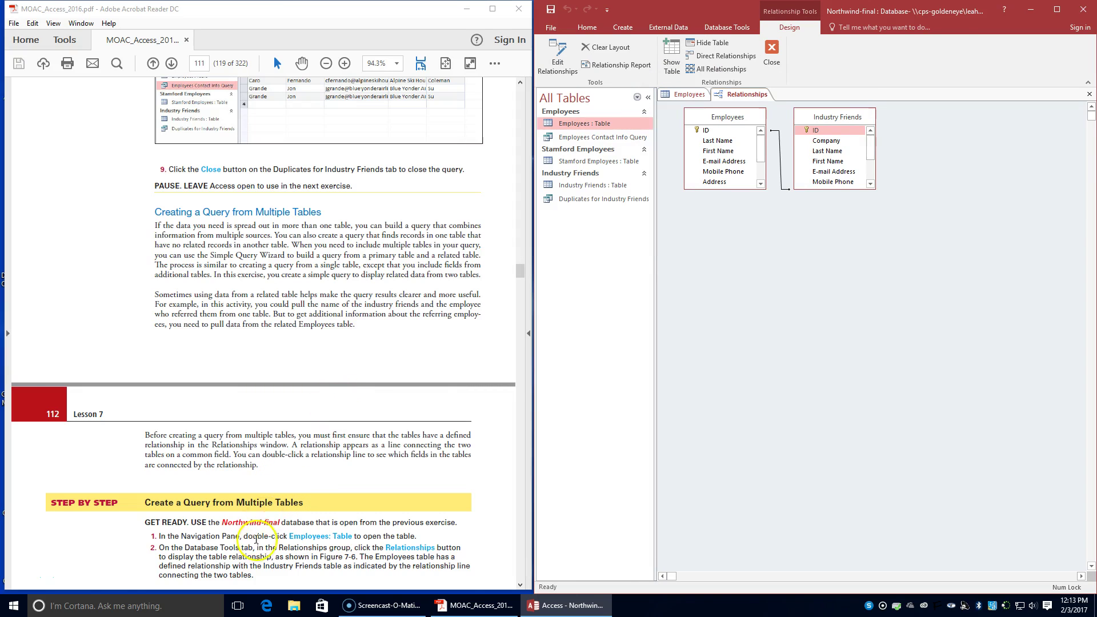
Step: Compare the relationships with Figure 7-6 in the textbook, and close the Relationships window and the Employees table, following step 3
{"action": "scroll", "coordinate": [271, 533], "scroll_direction": "down", "scroll_amount": 1}
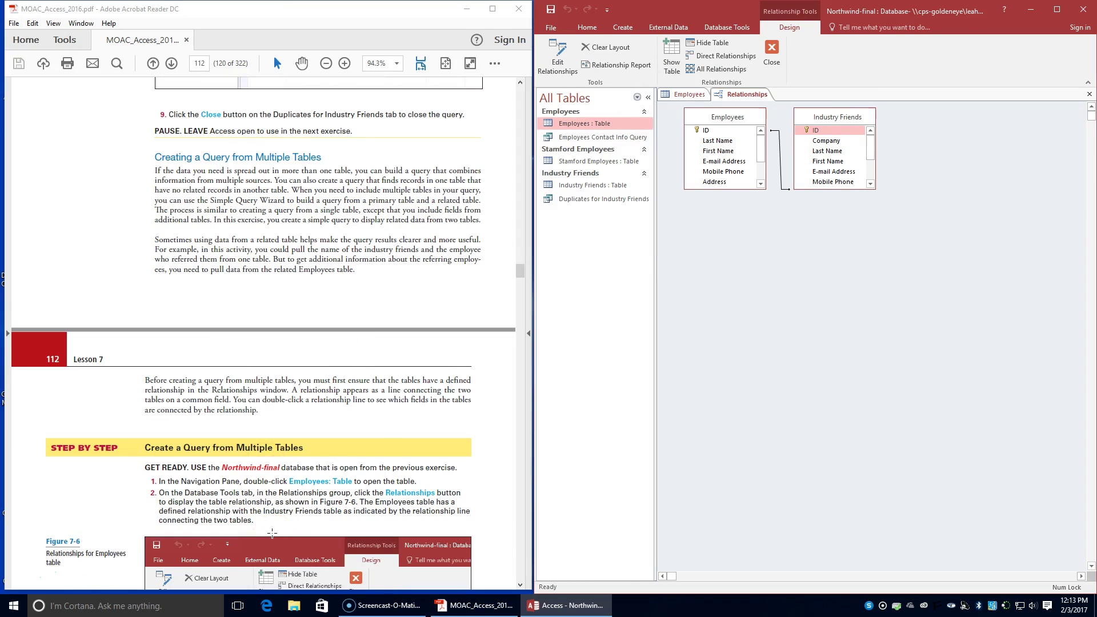
{"action": "scroll", "coordinate": [272, 533], "scroll_direction": "down", "scroll_amount": 1}
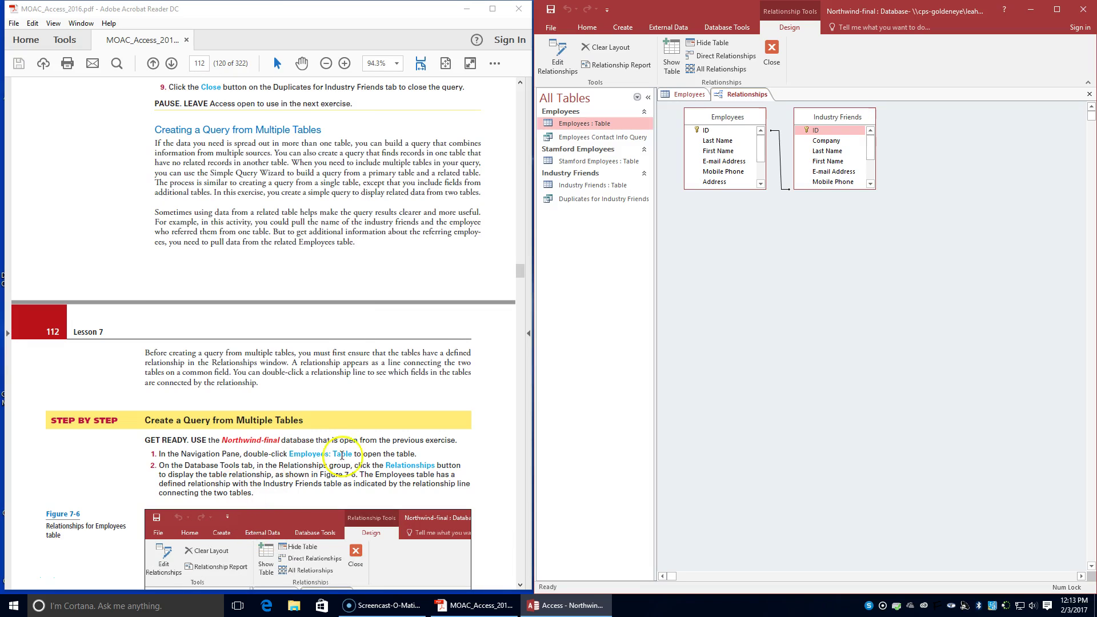
{"action": "scroll", "coordinate": [364, 483], "scroll_direction": "down", "scroll_amount": 4}
{"action": "scroll", "coordinate": [364, 483], "scroll_direction": "down", "scroll_amount": 3}
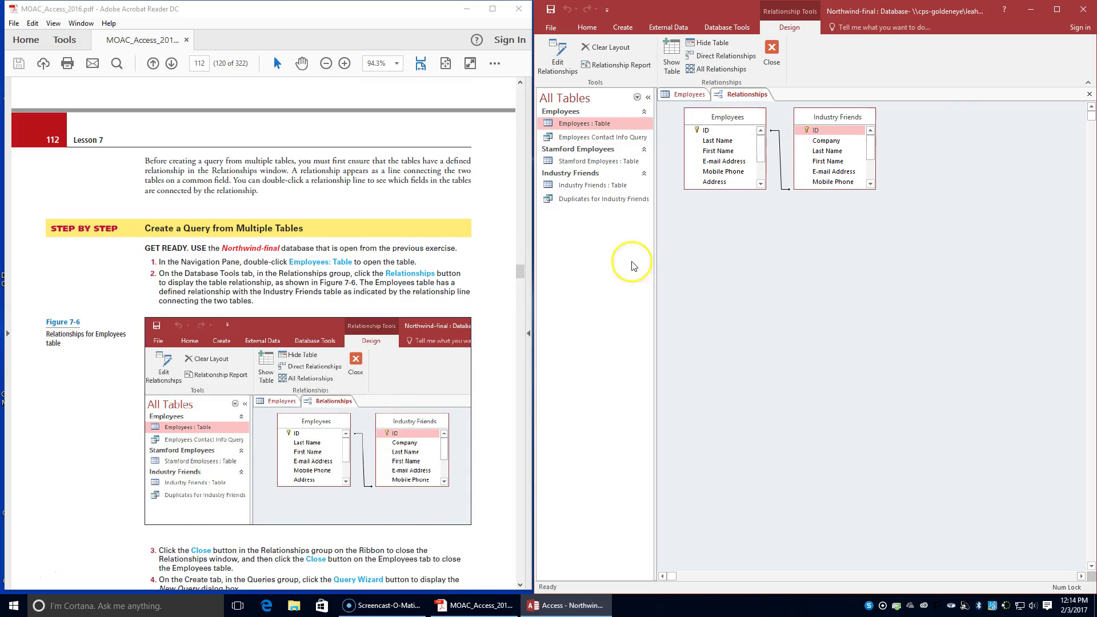
{"action": "scroll", "coordinate": [391, 456], "scroll_direction": "down", "scroll_amount": 2}
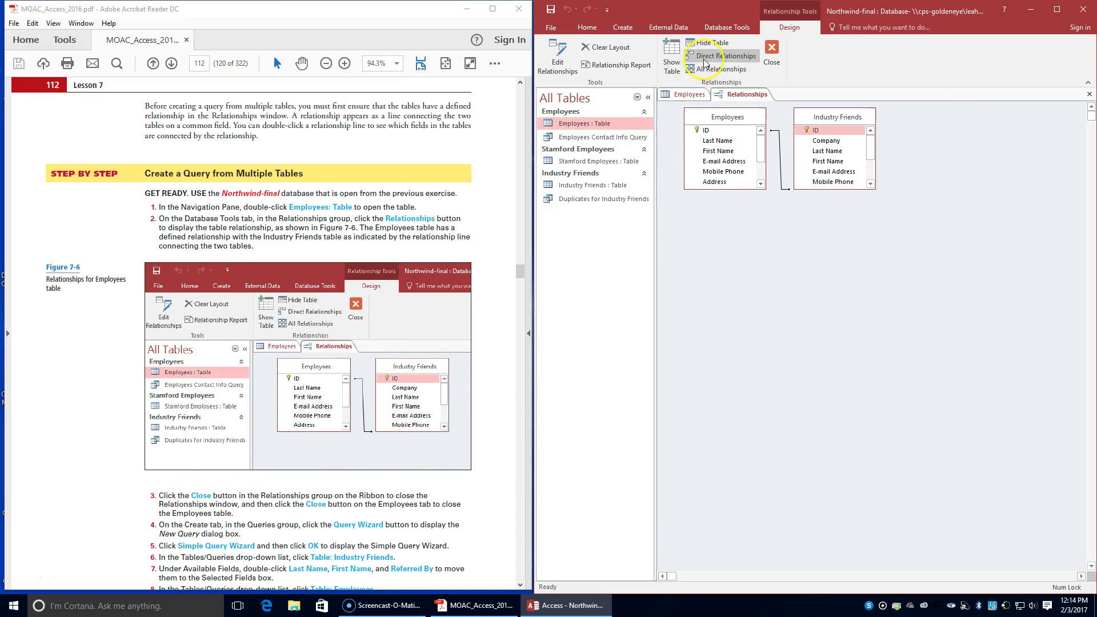
{"action": "left_click", "coordinate": [779, 48]}
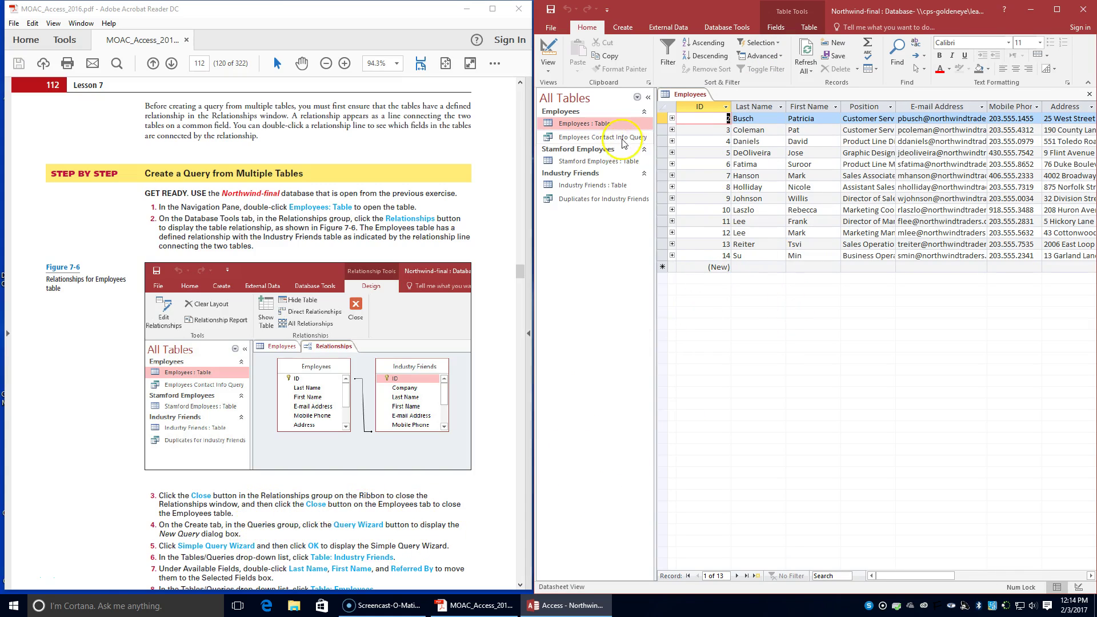
{"action": "right_click", "coordinate": [691, 96]}
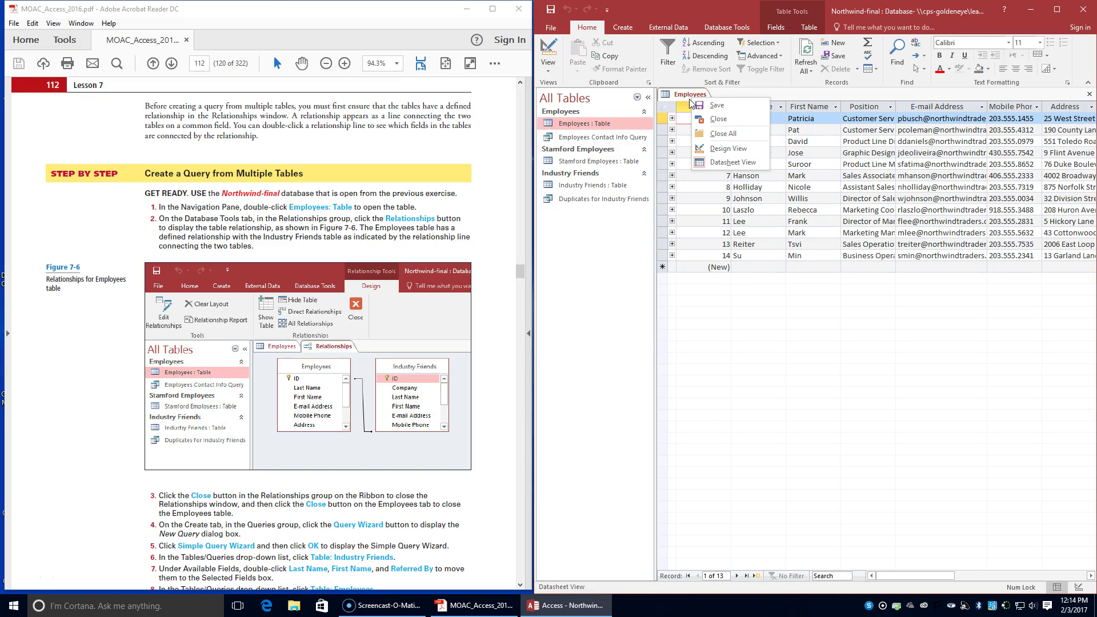
{"action": "left_click", "coordinate": [715, 119]}
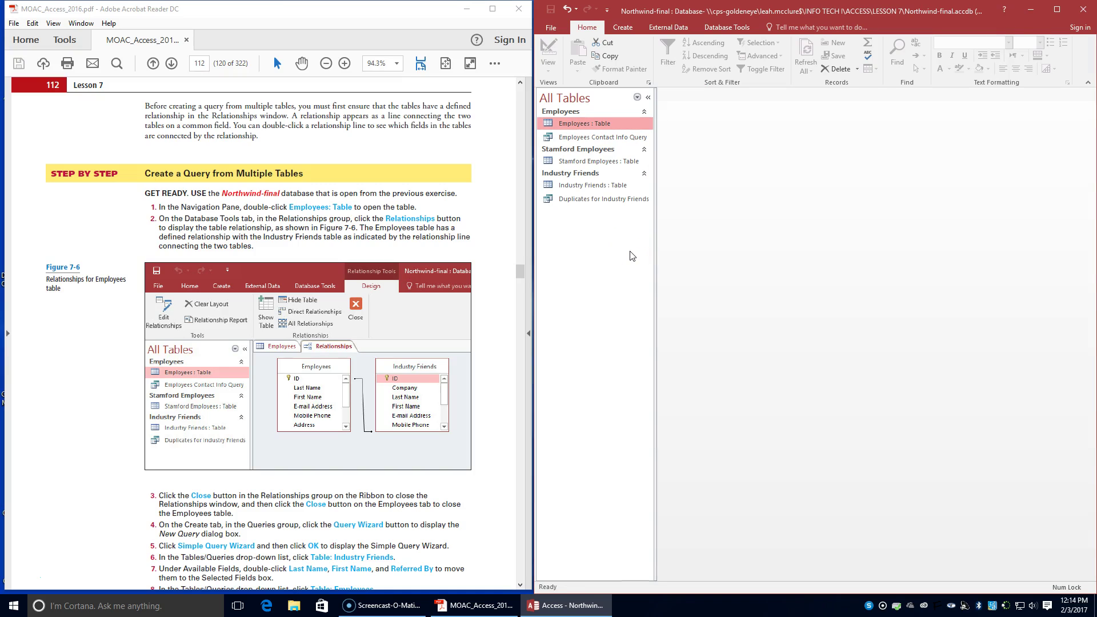
Step: Start a Simple Query Wizard query and add Last Name, First Name and Referred By from the Industry Friends table
{"action": "left_click", "coordinate": [622, 29]}
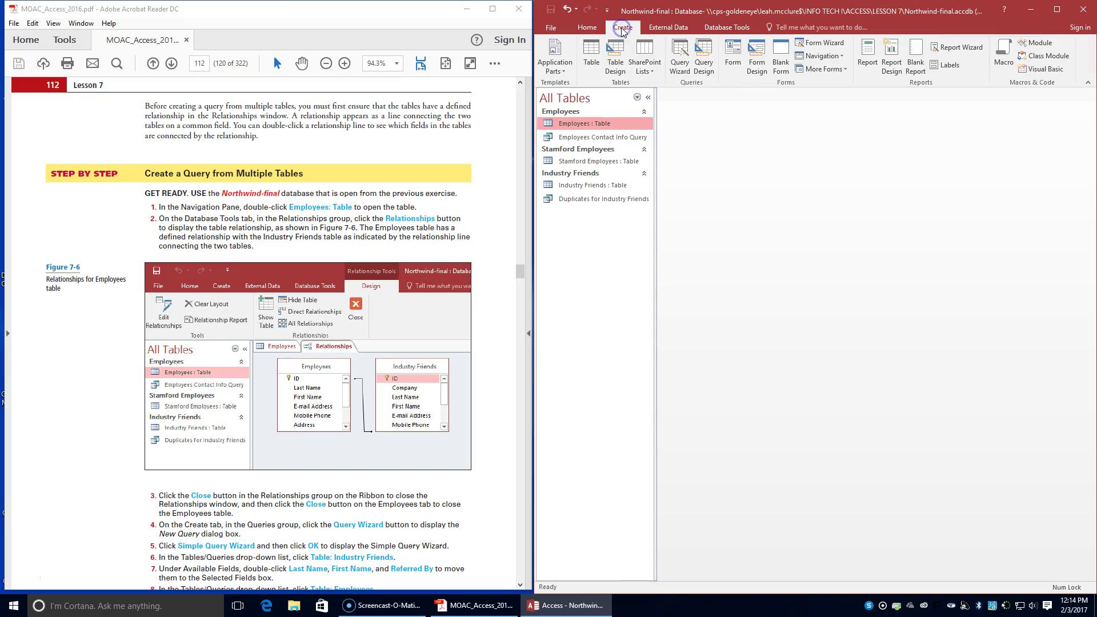
{"action": "left_click", "coordinate": [688, 73]}
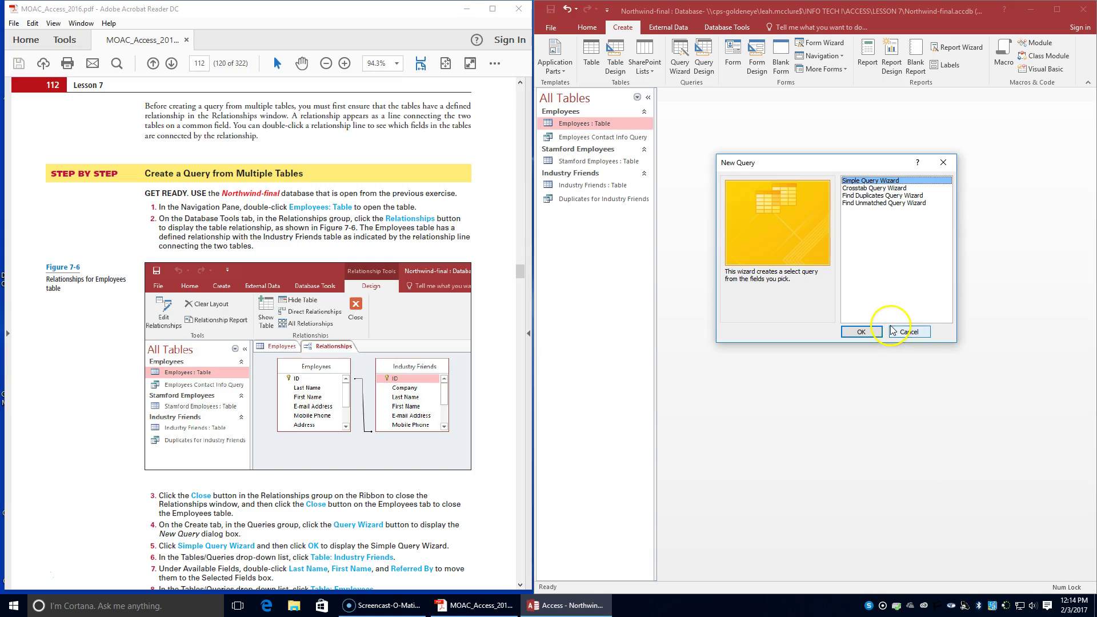
{"action": "left_click", "coordinate": [878, 336]}
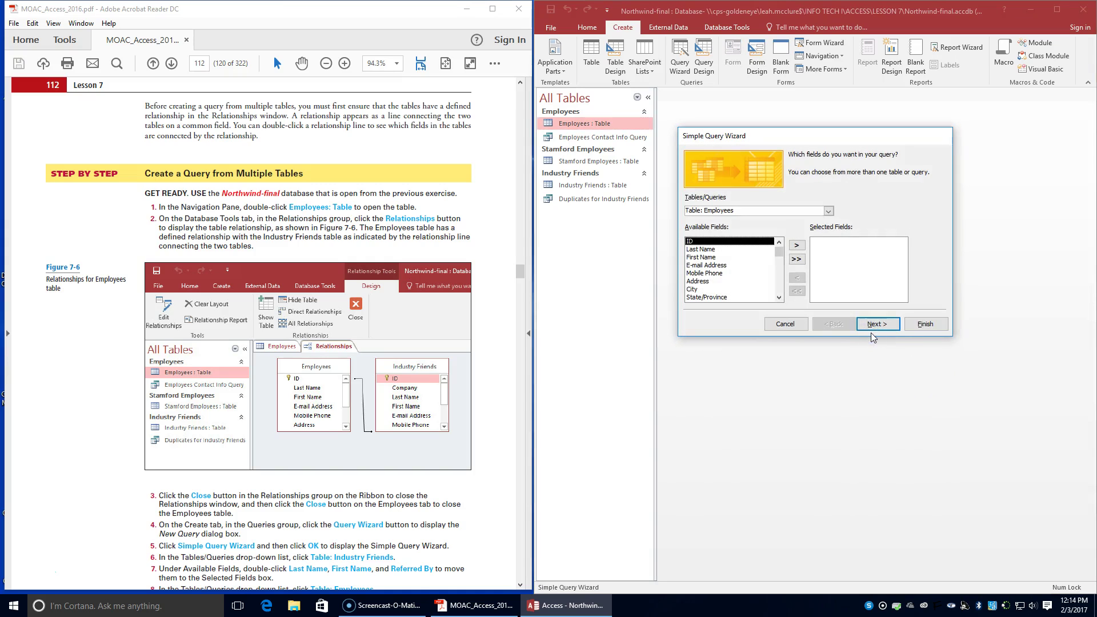
{"action": "left_click", "coordinate": [834, 212]}
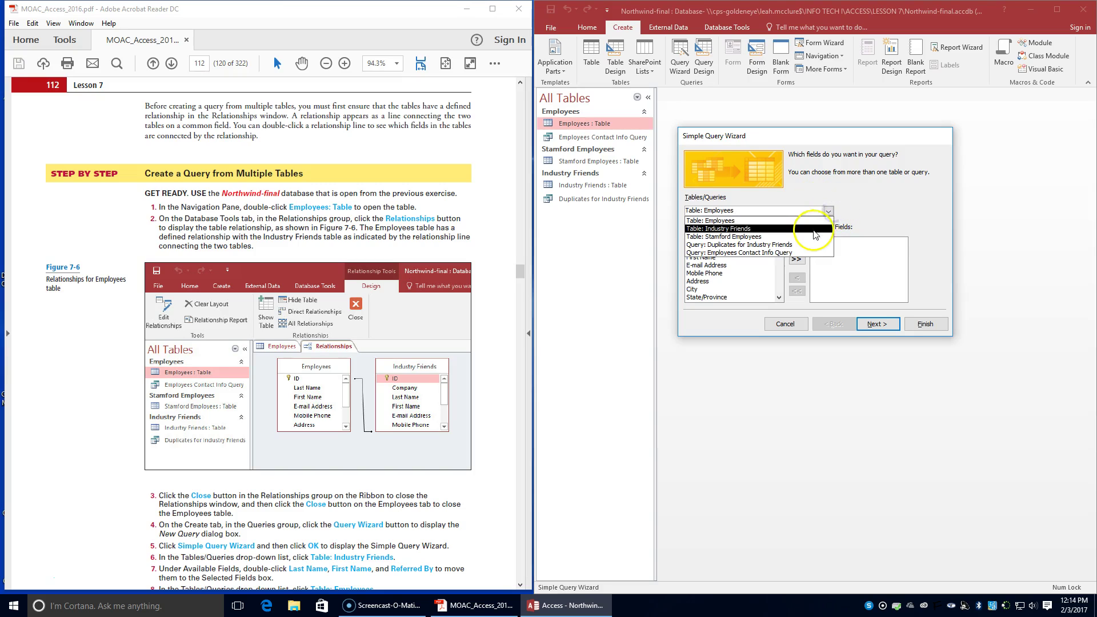
{"action": "left_click", "coordinate": [812, 229]}
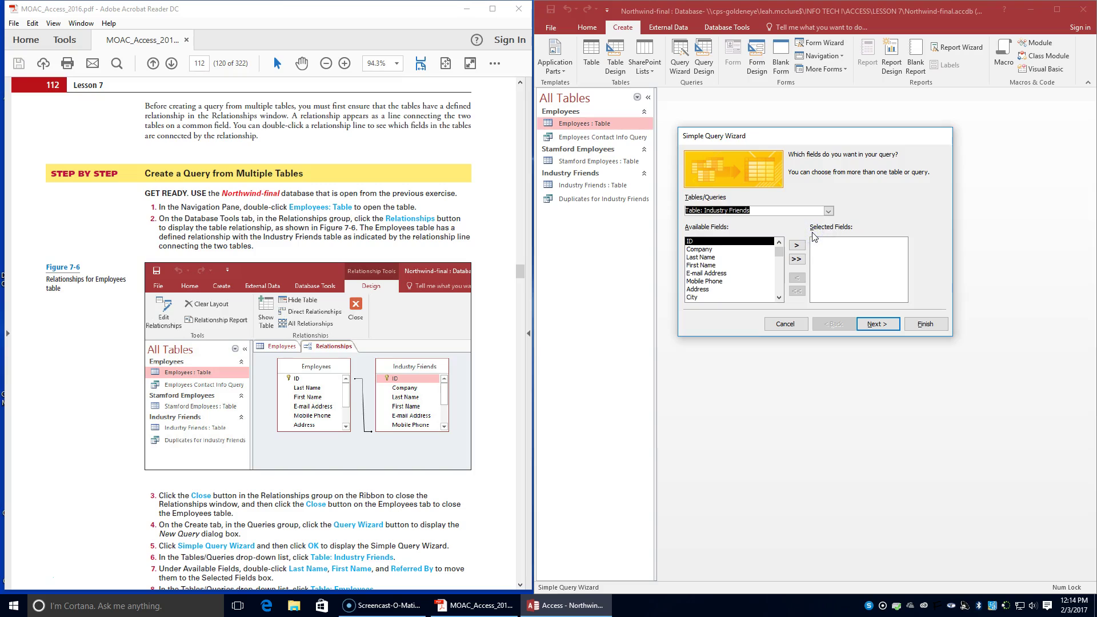
{"action": "double_click", "coordinate": [708, 257]}
{"action": "double_click", "coordinate": [708, 257]}
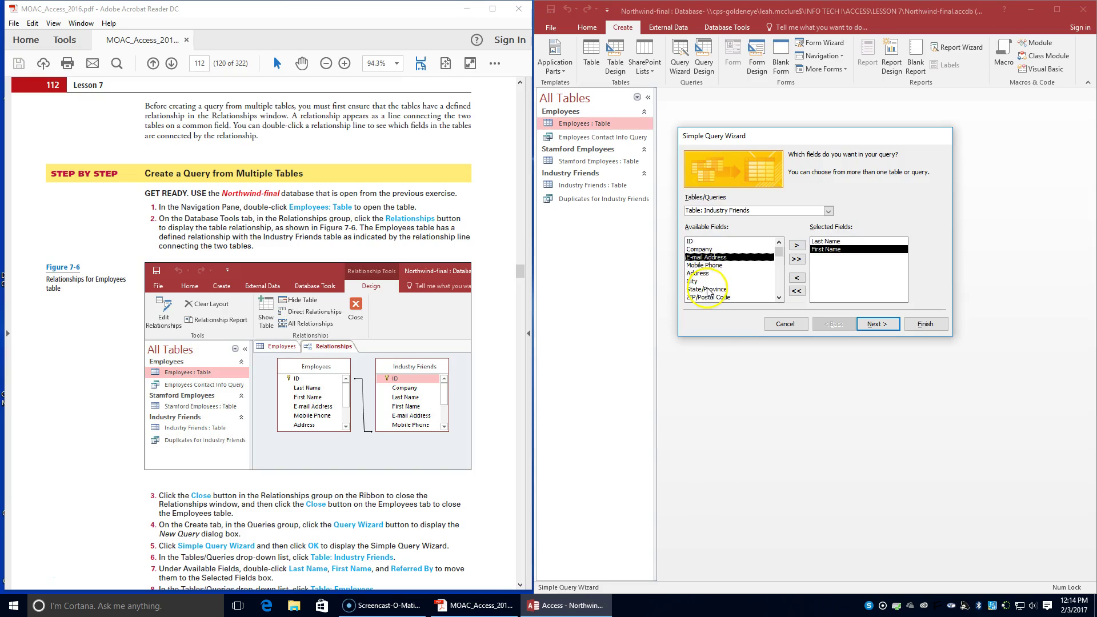
{"action": "scroll", "coordinate": [707, 297], "scroll_direction": "down", "scroll_amount": 1}
{"action": "double_click", "coordinate": [707, 297]}
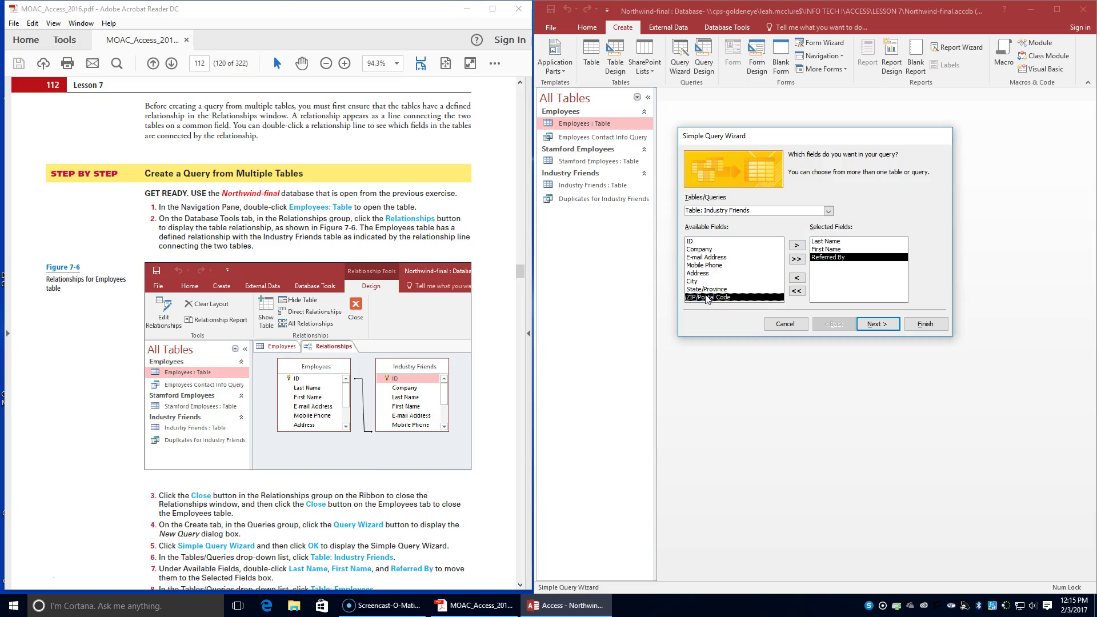
Step: Add the Position and E-mail Address fields from the Employees table to the query, following steps 8 and 9
{"action": "scroll", "coordinate": [366, 476], "scroll_direction": "down", "scroll_amount": 1}
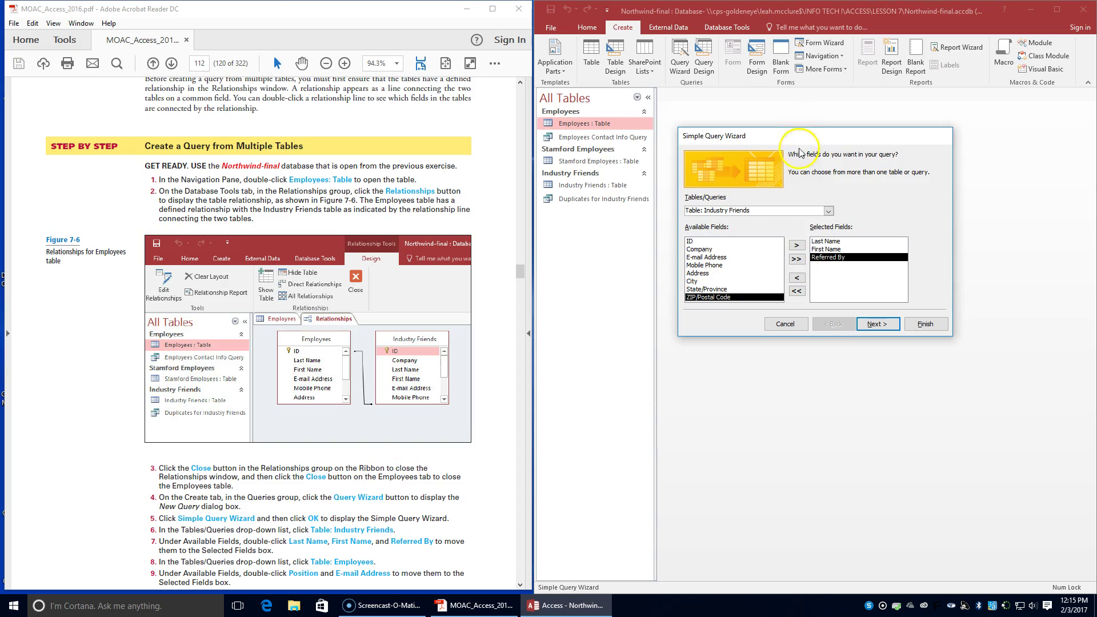
{"action": "left_click", "coordinate": [827, 211]}
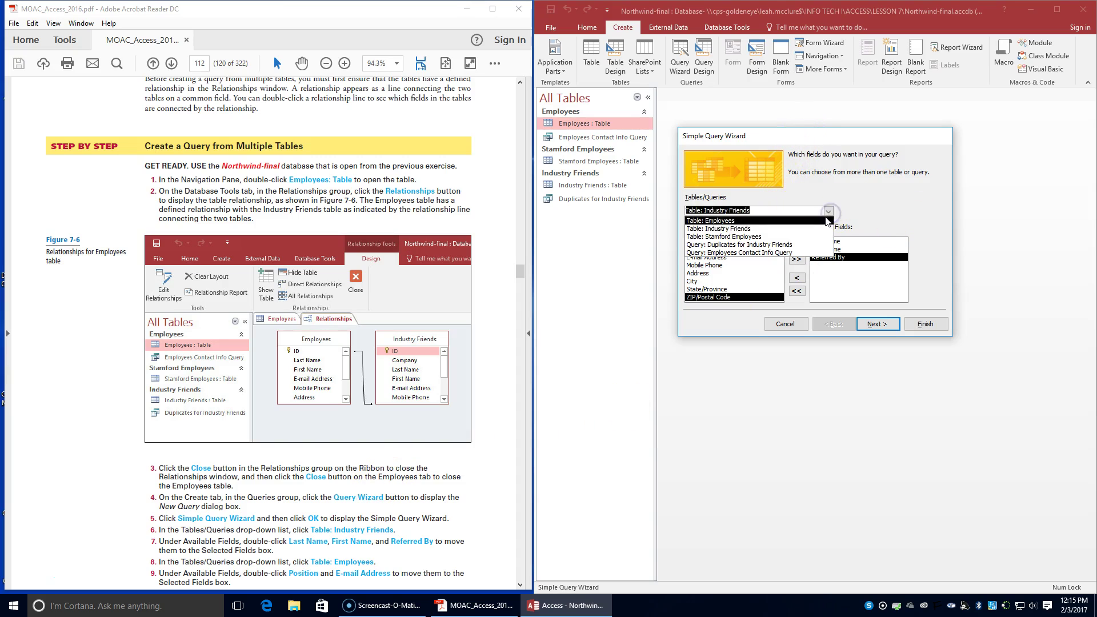
{"action": "left_click", "coordinate": [817, 221]}
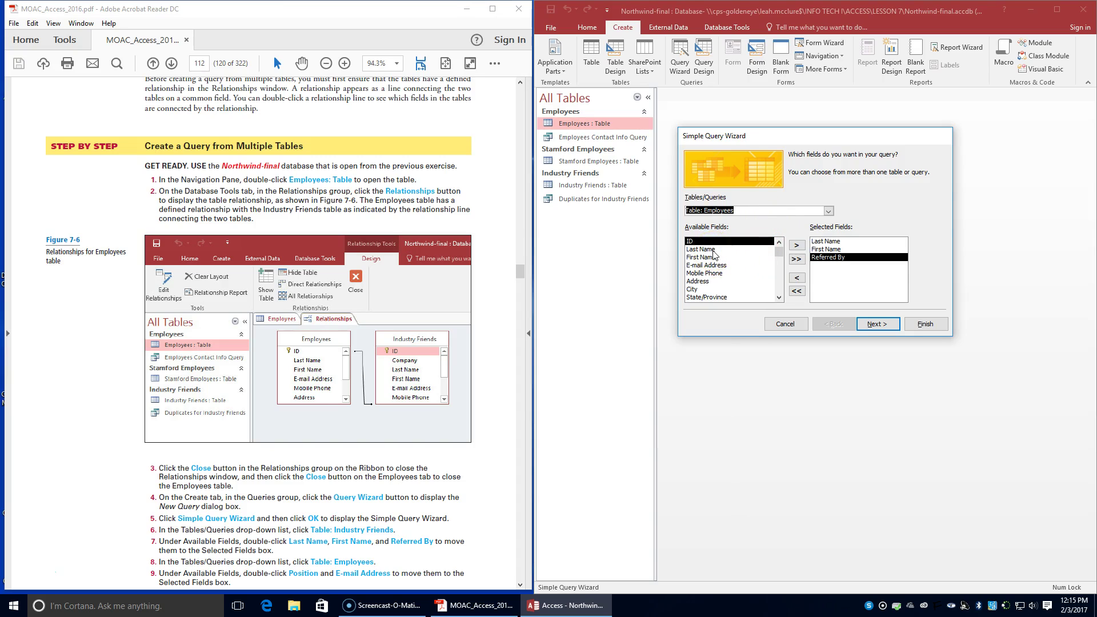
{"action": "scroll", "coordinate": [706, 283], "scroll_direction": "down", "scroll_amount": 1}
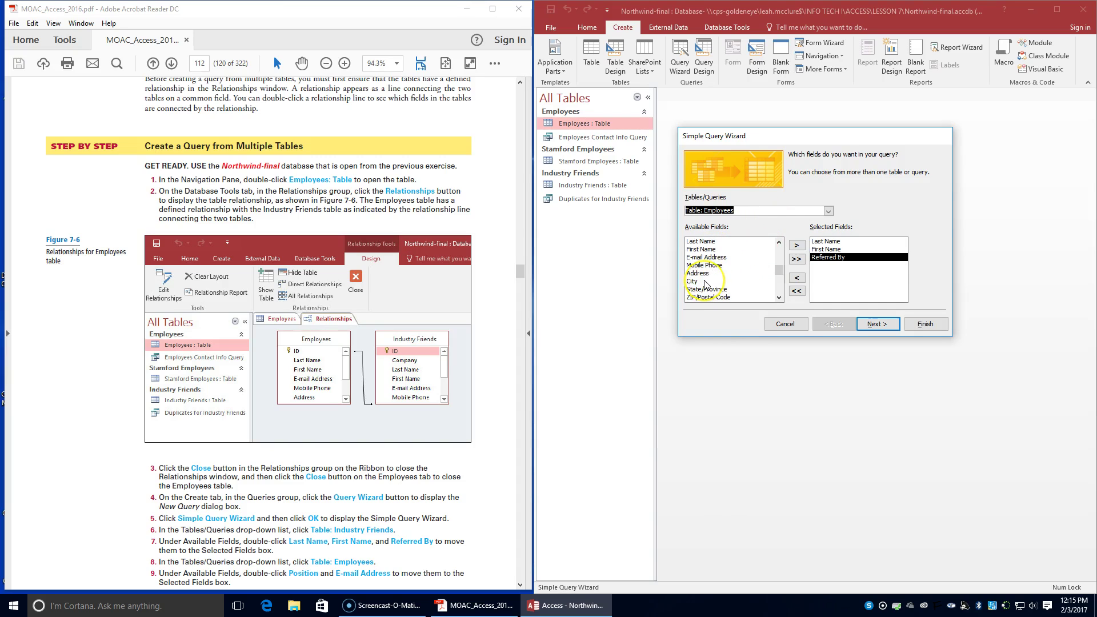
{"action": "double_click", "coordinate": [703, 297]}
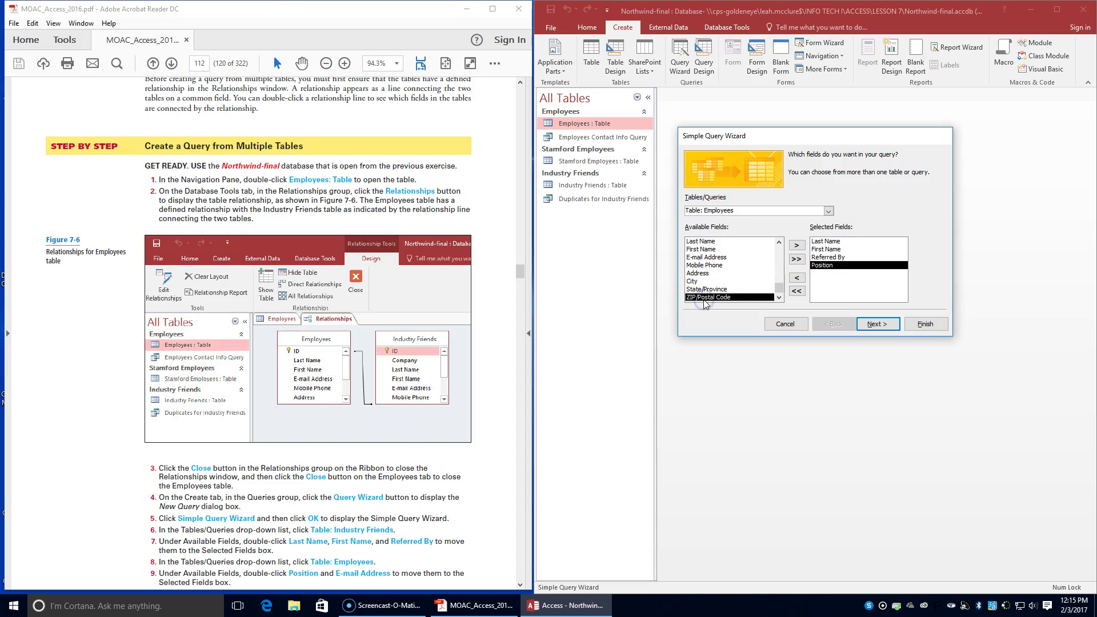
{"action": "double_click", "coordinate": [702, 257]}
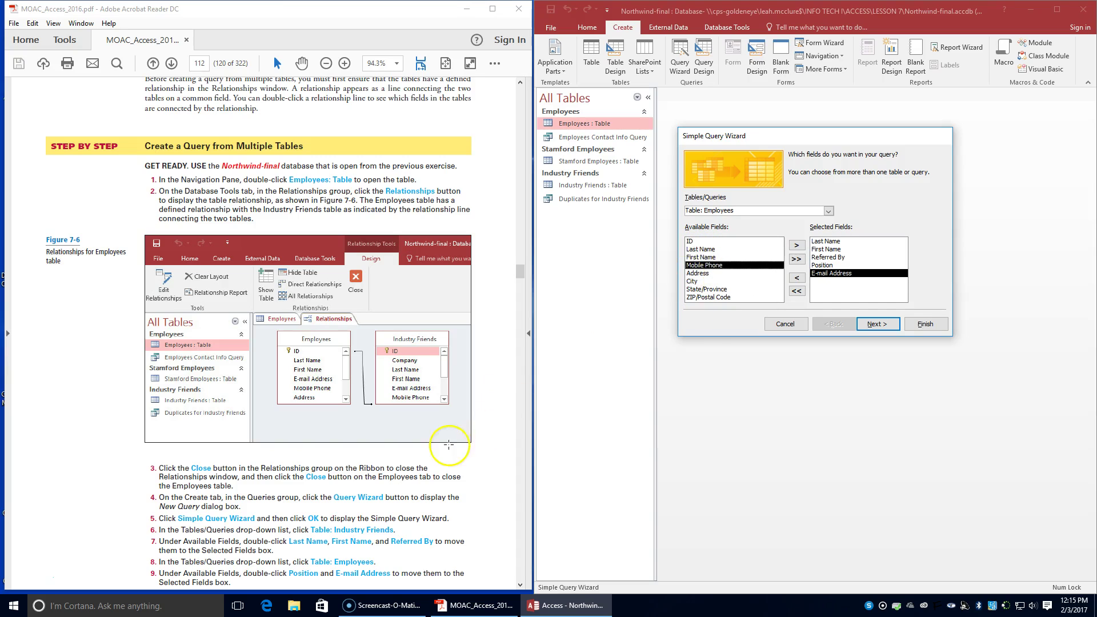
Step: Keep the Detail option and the default title Industry Friends Query, and finish the wizard to open the query, following steps 10 and 11
{"action": "scroll", "coordinate": [440, 444], "scroll_direction": "down", "scroll_amount": 1}
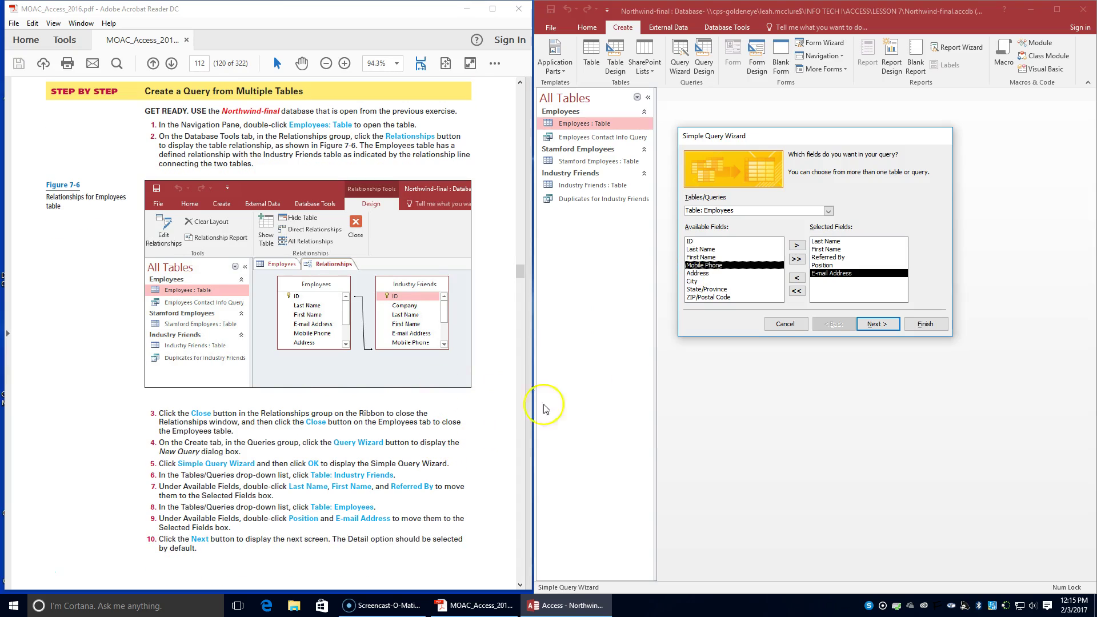
{"action": "left_click", "coordinate": [878, 325]}
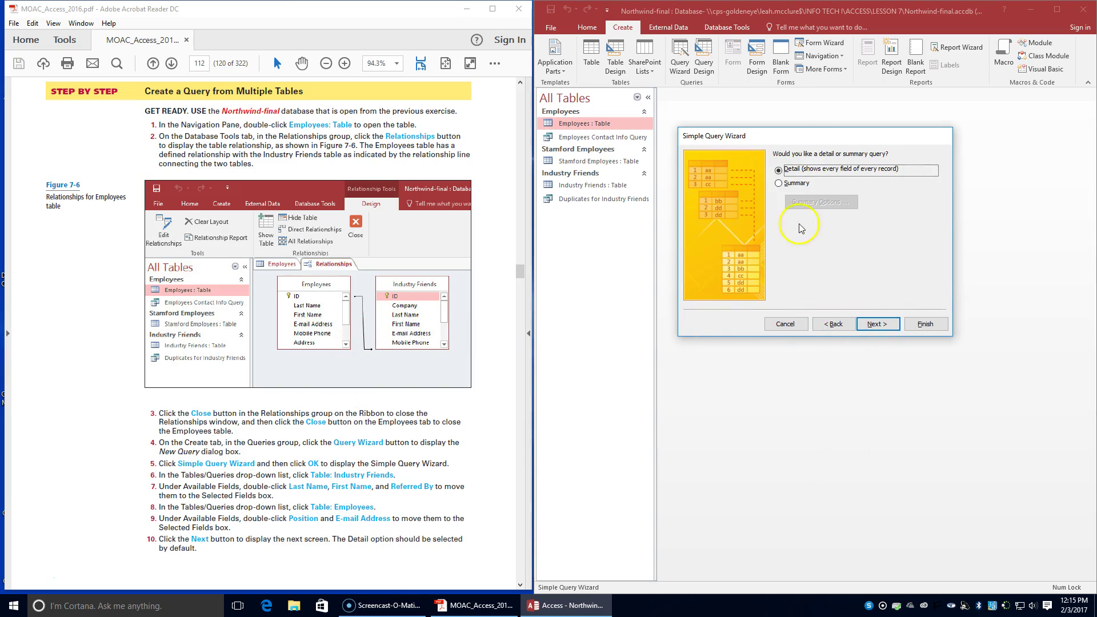
{"action": "scroll", "coordinate": [254, 406], "scroll_direction": "down", "scroll_amount": 3}
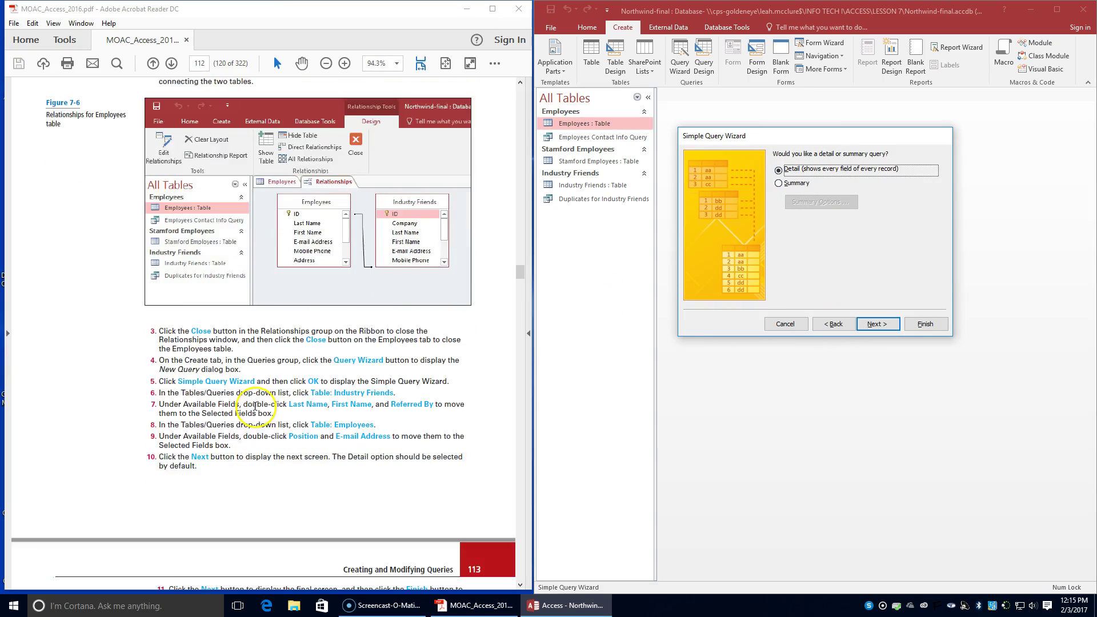
{"action": "scroll", "coordinate": [254, 406], "scroll_direction": "down", "scroll_amount": 3}
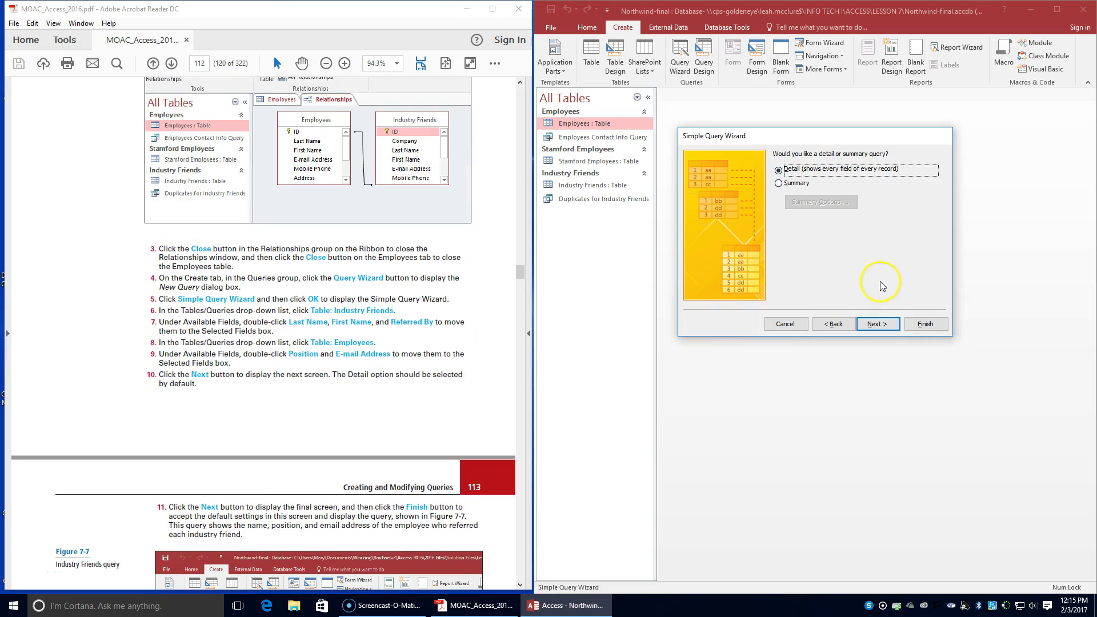
{"action": "left_click", "coordinate": [883, 330]}
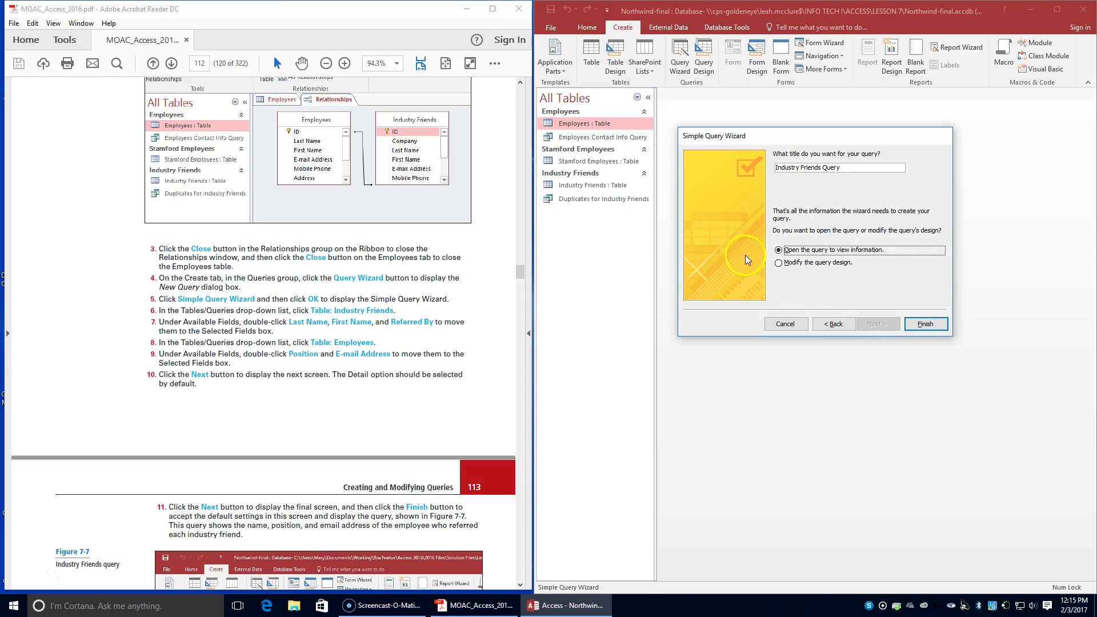
{"action": "left_click", "coordinate": [925, 326]}
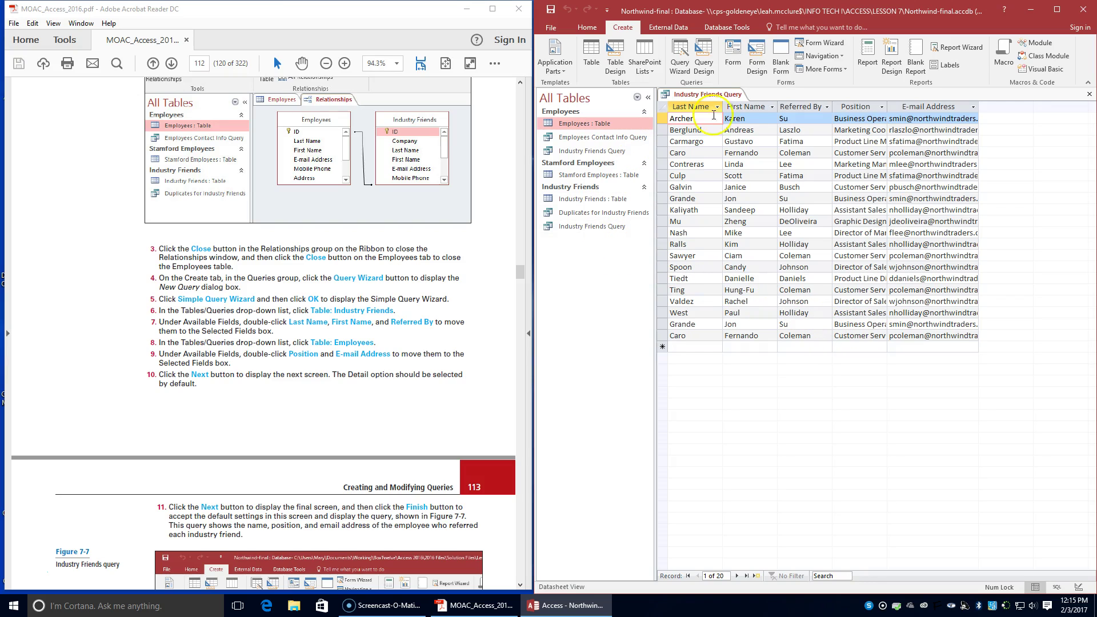
Step: Compare the query results with Figure 7-7 in the textbook and close Industry Friends Query, following step 12
{"action": "scroll", "coordinate": [371, 466], "scroll_direction": "down", "scroll_amount": 3}
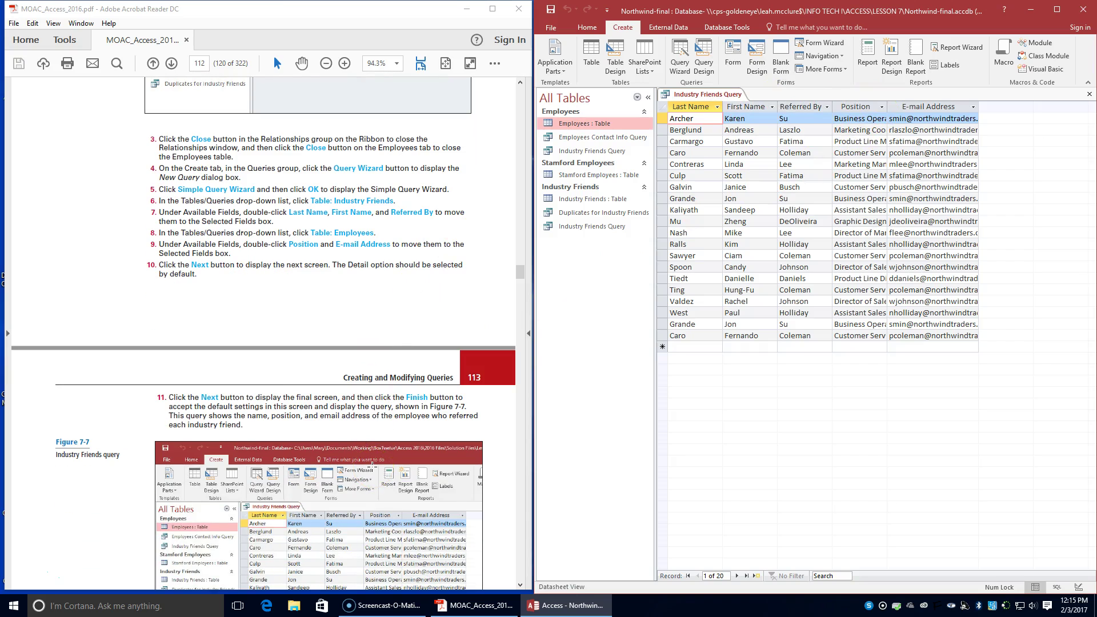
{"action": "scroll", "coordinate": [372, 465], "scroll_direction": "down", "scroll_amount": 1}
{"action": "scroll", "coordinate": [371, 466], "scroll_direction": "down", "scroll_amount": 4}
{"action": "scroll", "coordinate": [374, 464], "scroll_direction": "down", "scroll_amount": 4}
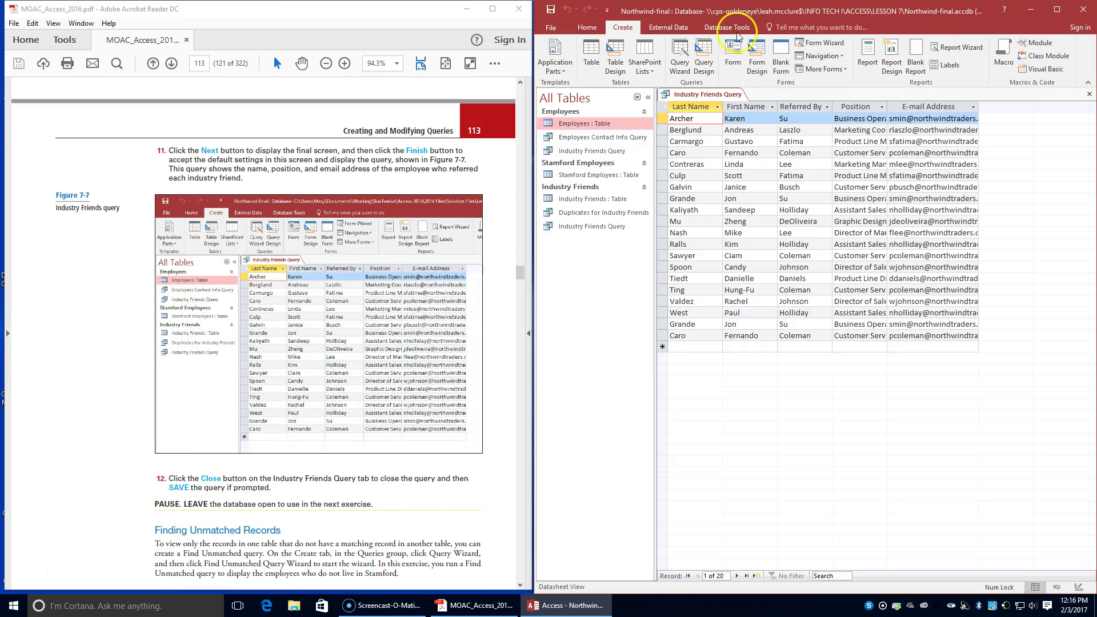
{"action": "right_click", "coordinate": [704, 94]}
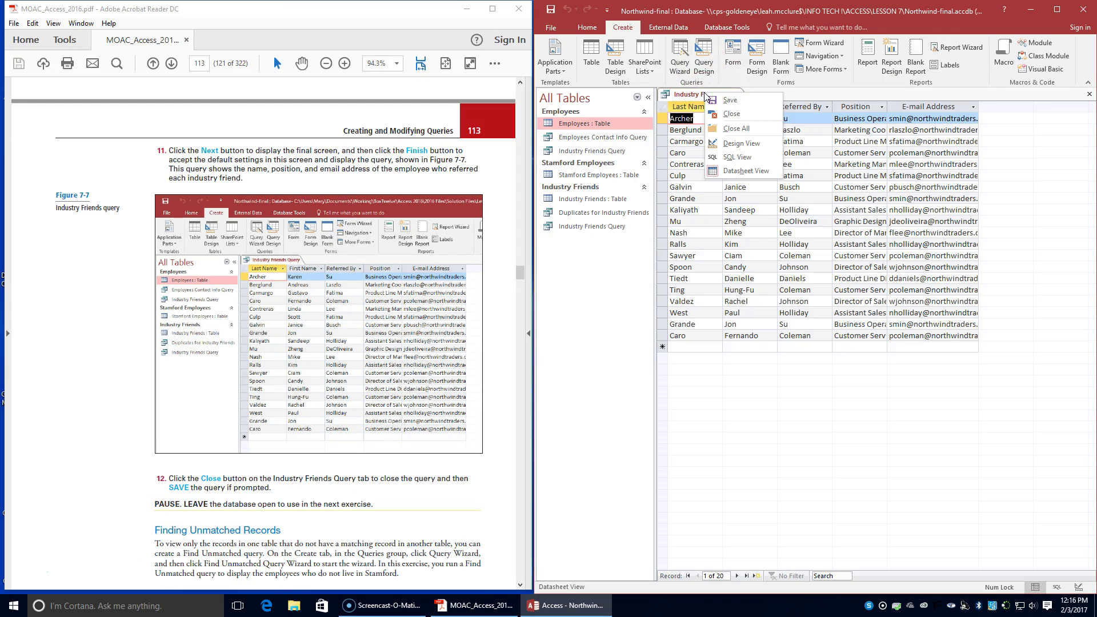
{"action": "left_click", "coordinate": [715, 114]}
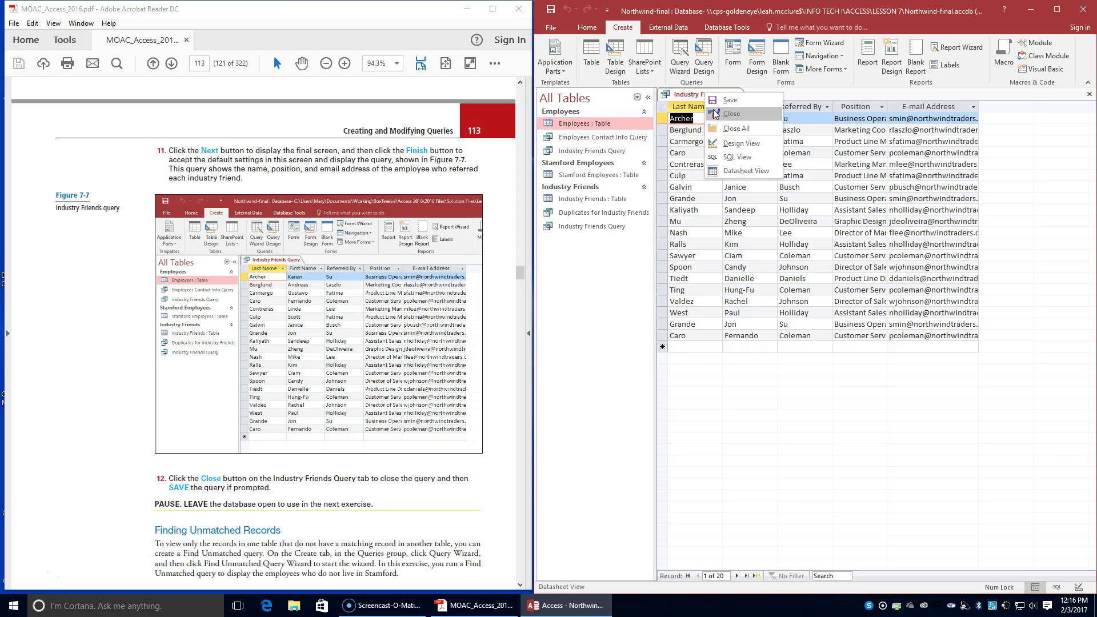
{"action": "left_click", "coordinate": [715, 114]}
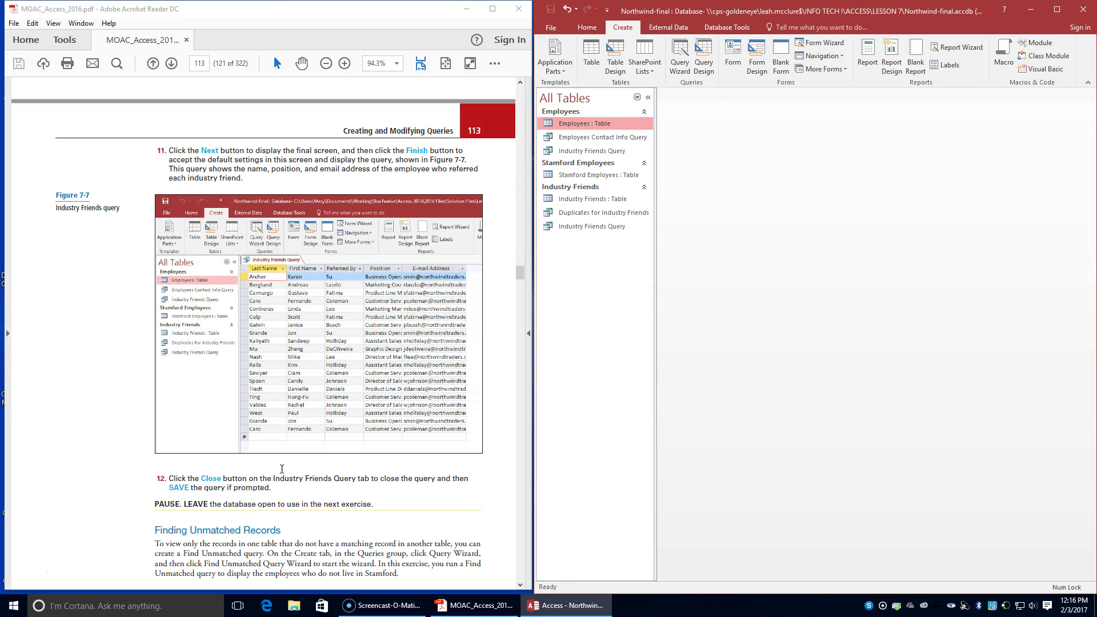
Step: Start the Find Unmatched Query Wizard, following steps 1 and 2 of Find Unmatched Records in the textbook
{"action": "scroll", "coordinate": [282, 468], "scroll_direction": "down", "scroll_amount": 4}
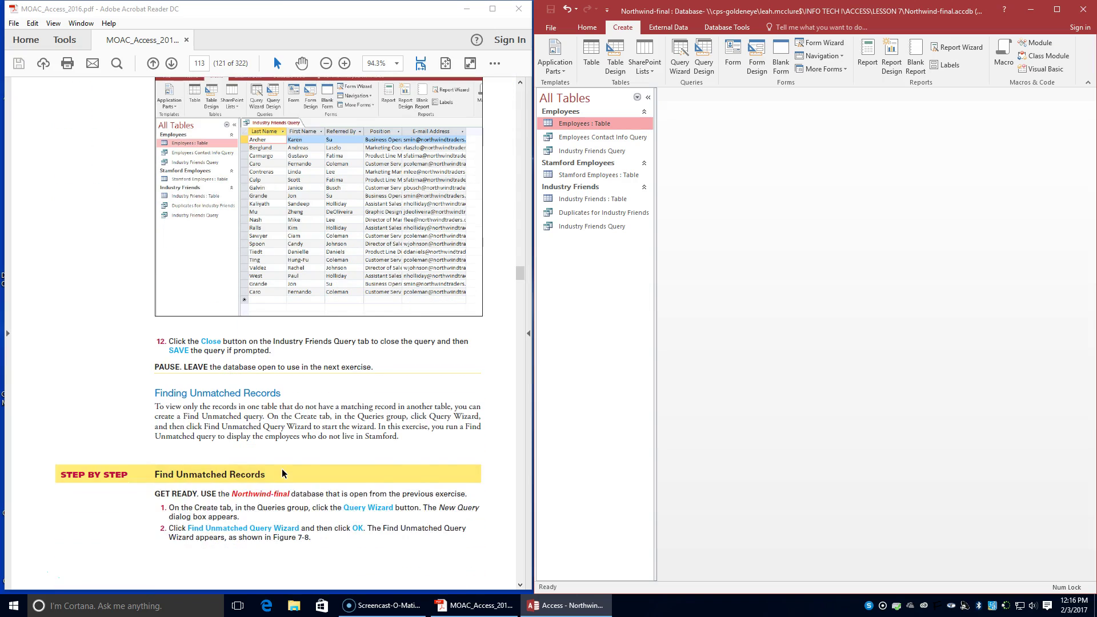
{"action": "scroll", "coordinate": [282, 468], "scroll_direction": "down", "scroll_amount": 2}
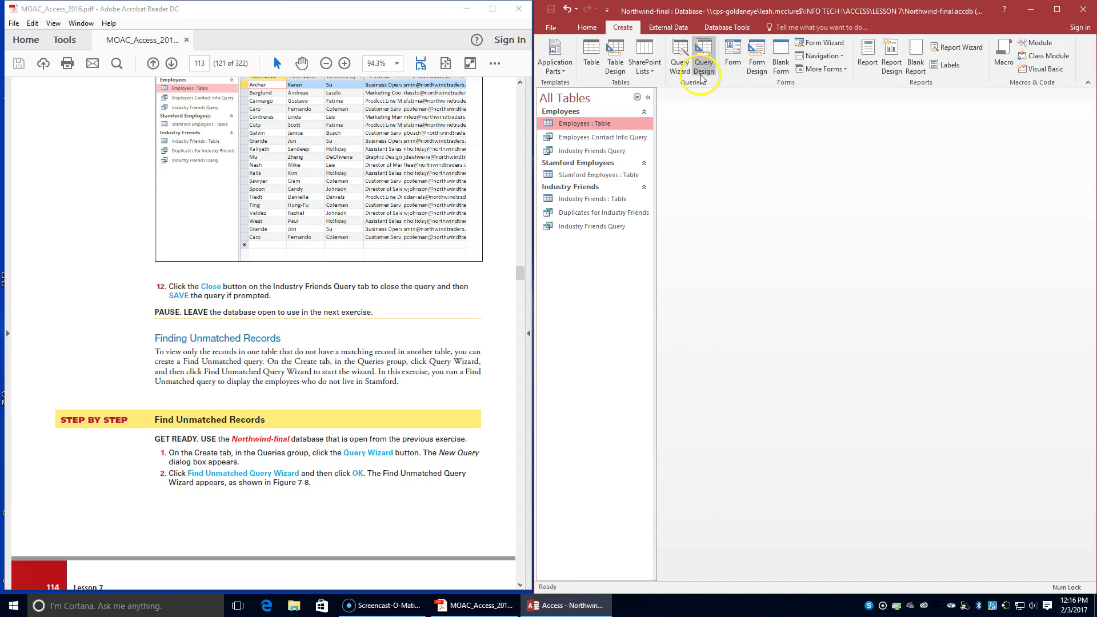
{"action": "left_click", "coordinate": [681, 71]}
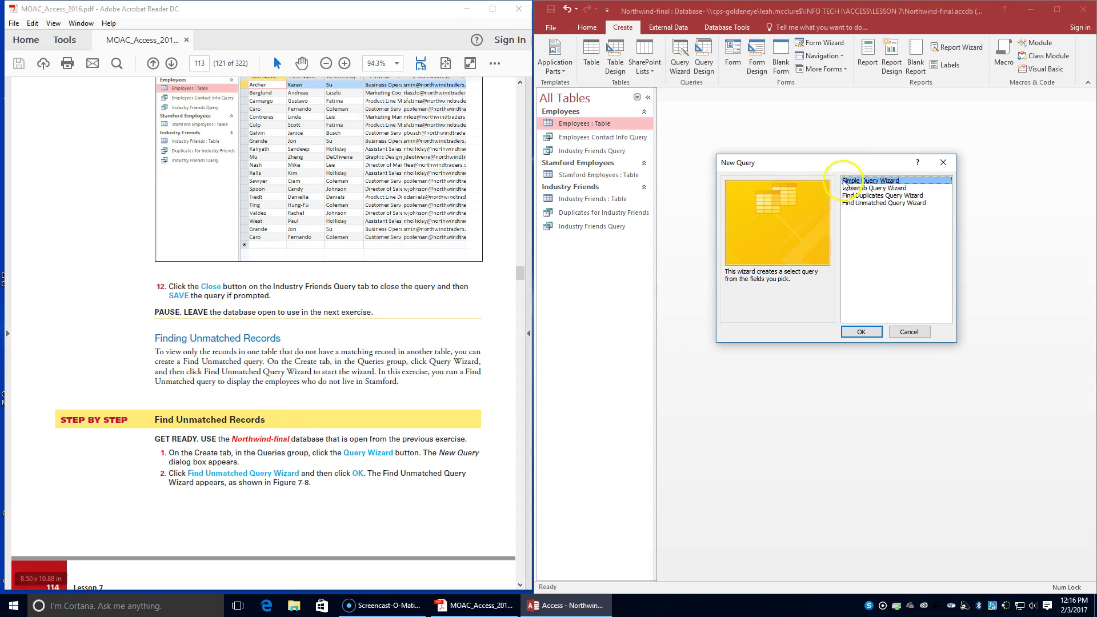
{"action": "left_click", "coordinate": [875, 204]}
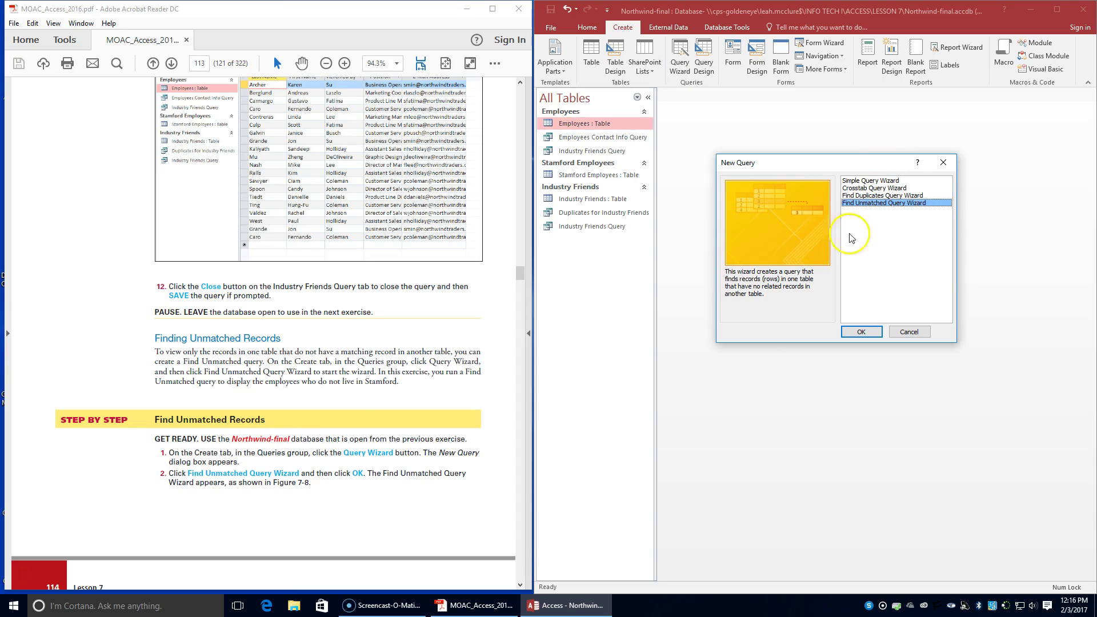
{"action": "left_click", "coordinate": [859, 333]}
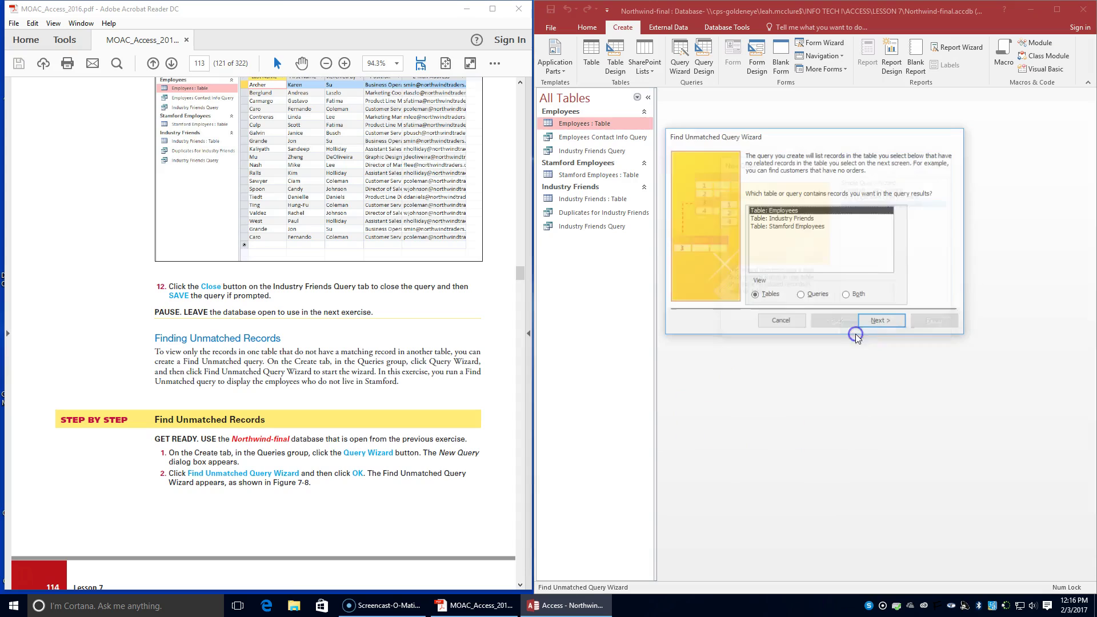
Step: Keep Employees as the table whose records are displayed and choose Stamford Employees as the related table, following steps 3 and 4
{"action": "scroll", "coordinate": [369, 438], "scroll_direction": "down", "scroll_amount": 5}
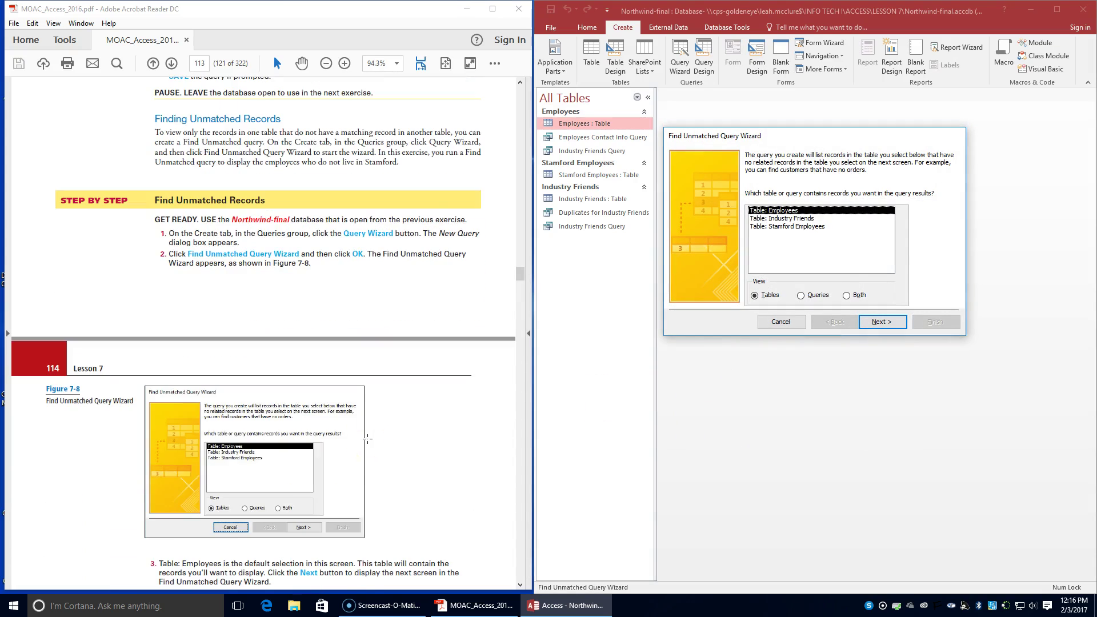
{"action": "scroll", "coordinate": [367, 438], "scroll_direction": "down", "scroll_amount": 3}
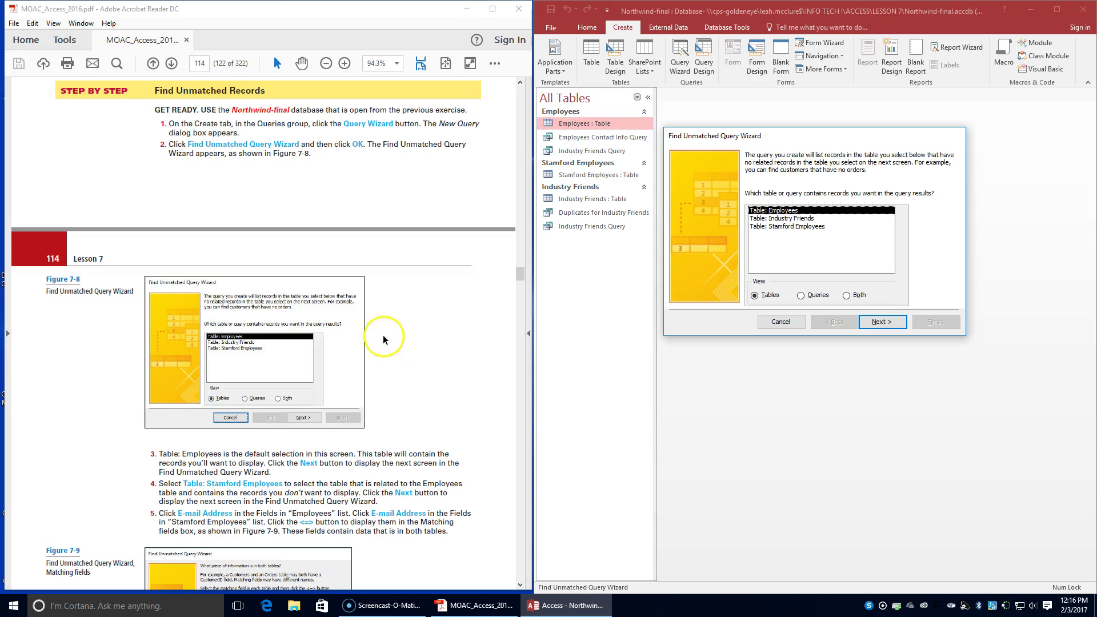
{"action": "left_click", "coordinate": [870, 323]}
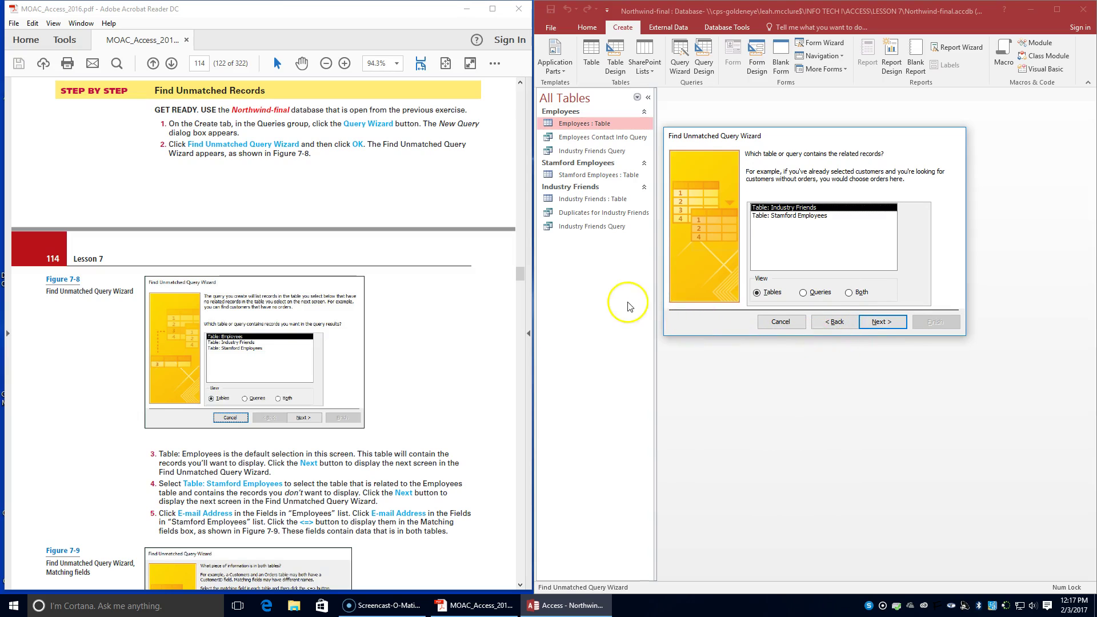
{"action": "left_click", "coordinate": [820, 216]}
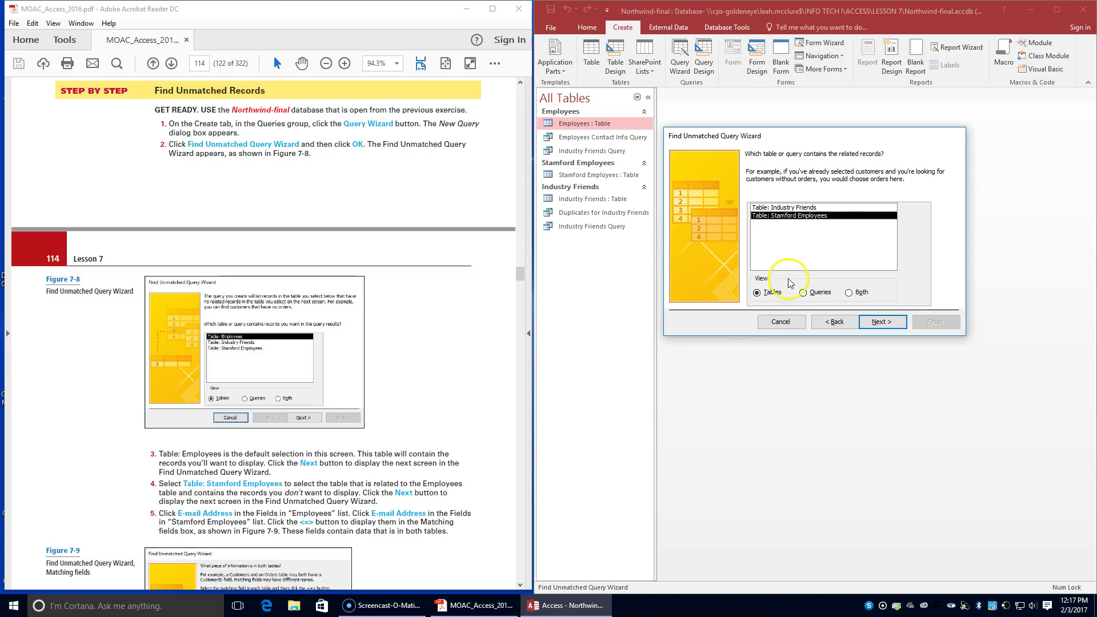
{"action": "left_click", "coordinate": [881, 323]}
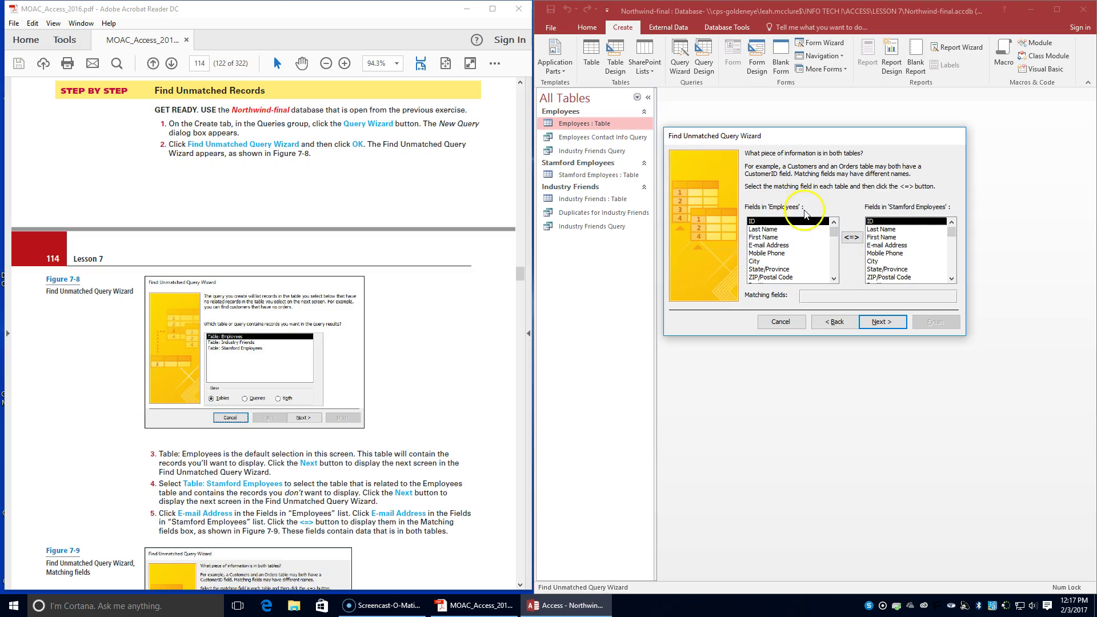
Step: Match E-mail Address in Employees with E-mail Address in Stamford Employees and continue to the field selection, following steps 5 and 6
{"action": "left_click", "coordinate": [775, 246]}
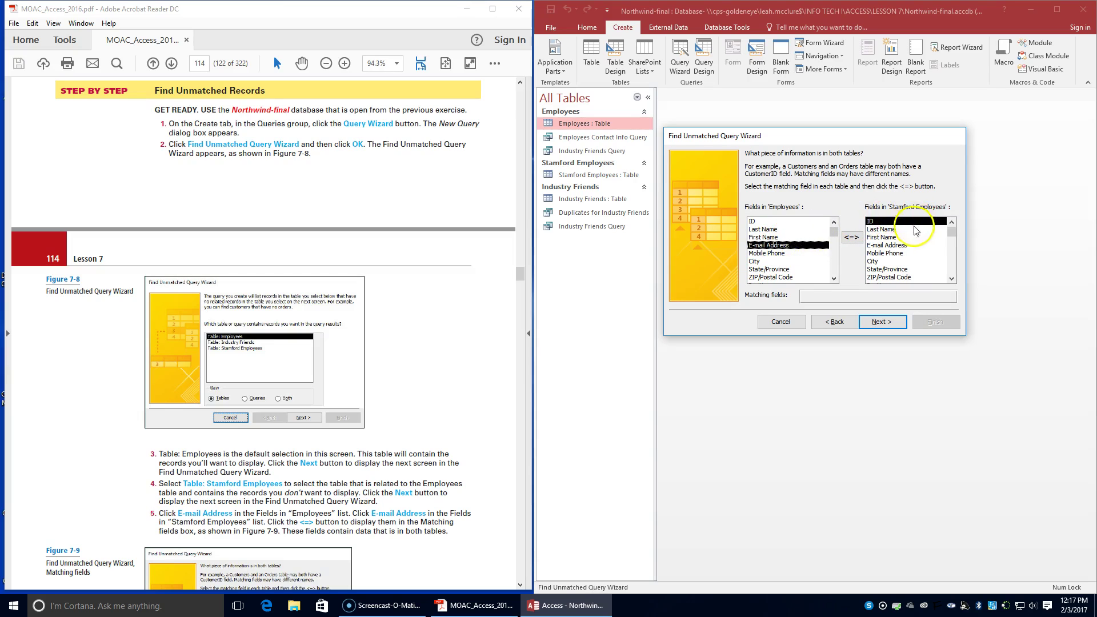
{"action": "left_click", "coordinate": [887, 245]}
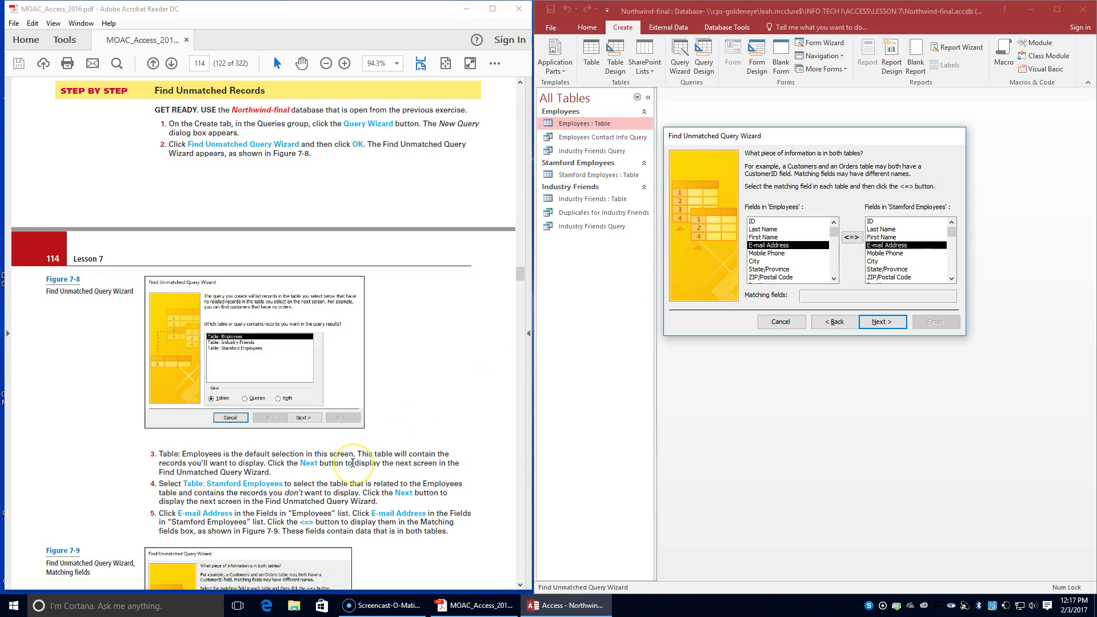
{"action": "scroll", "coordinate": [345, 469], "scroll_direction": "down", "scroll_amount": 2}
{"action": "scroll", "coordinate": [353, 461], "scroll_direction": "down", "scroll_amount": 2}
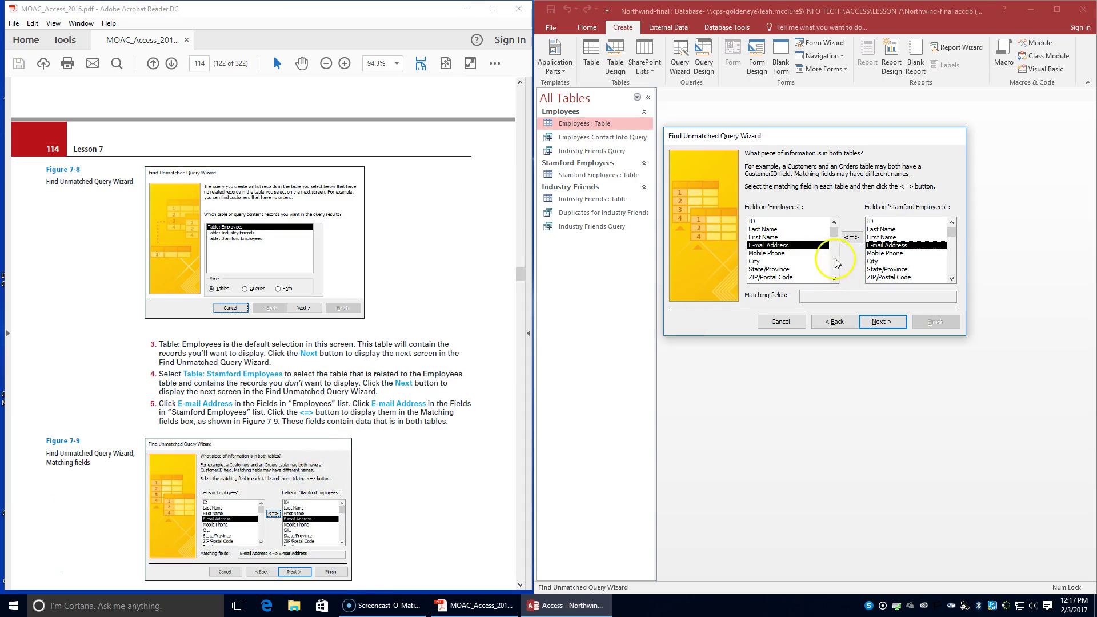
{"action": "left_click", "coordinate": [851, 237]}
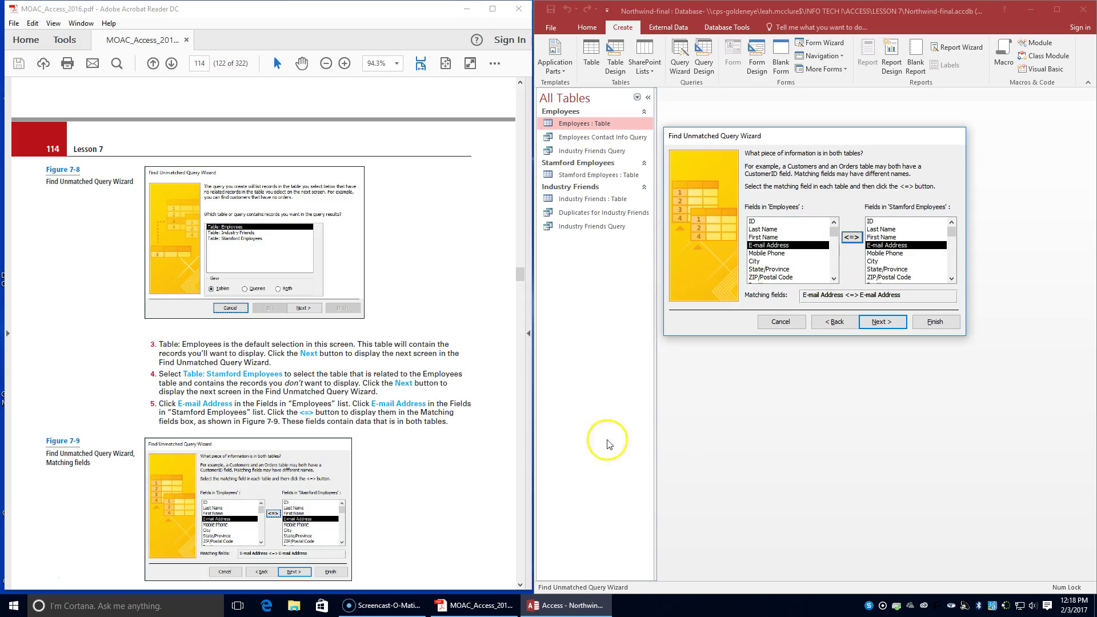
{"action": "scroll", "coordinate": [343, 485], "scroll_direction": "down", "scroll_amount": 3}
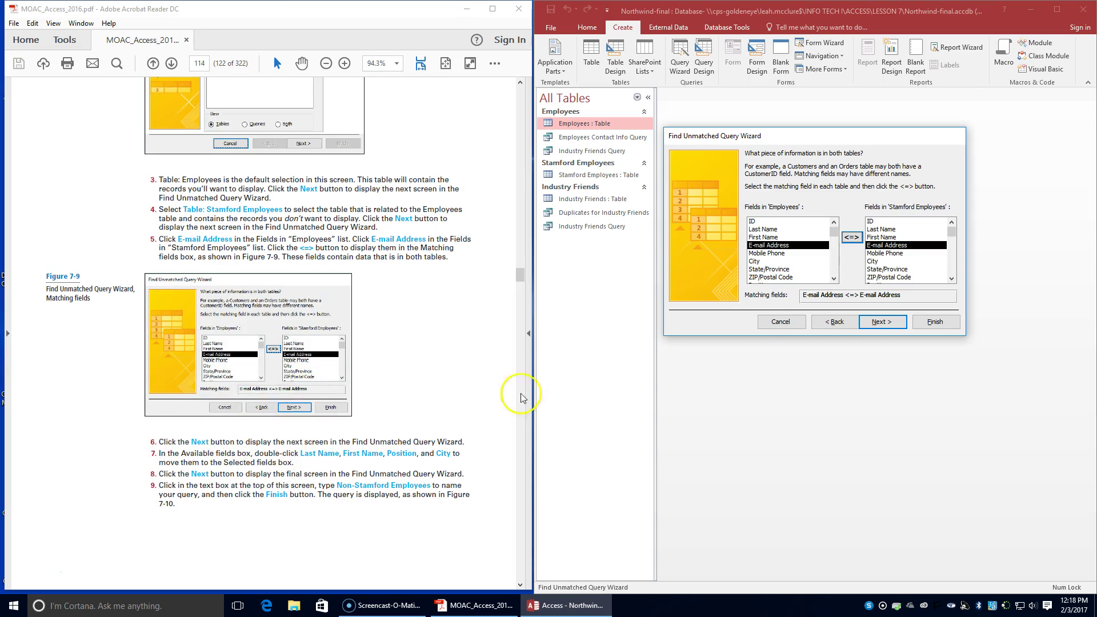
{"action": "left_click", "coordinate": [874, 322]}
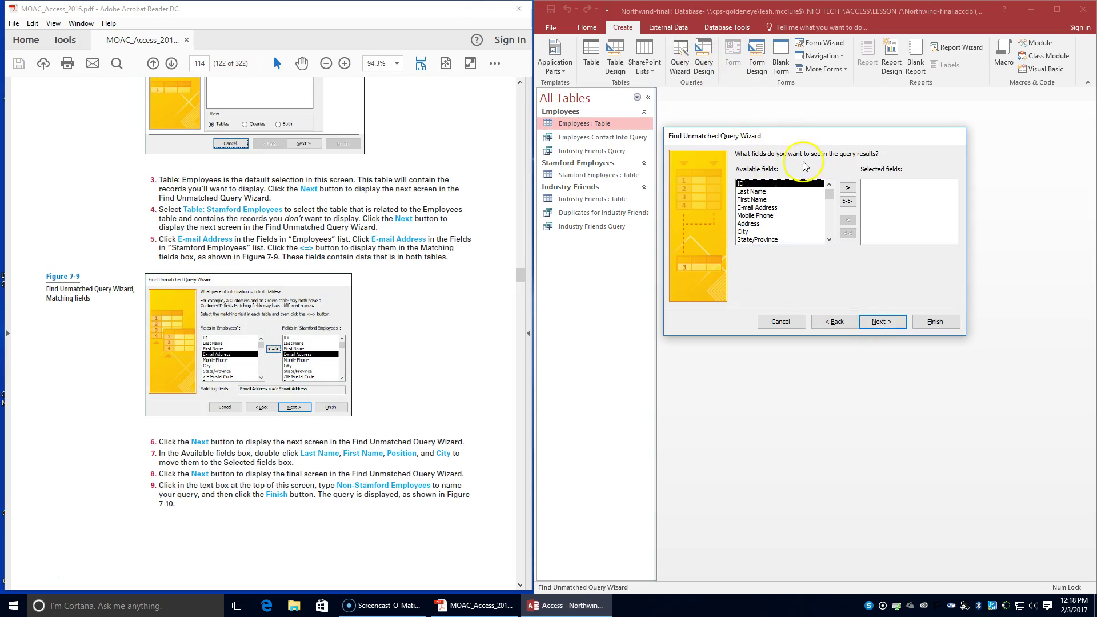
Step: Include the Last Name, First Name, Position and City fields in the query results and continue, following steps 7 and 8
{"action": "left_click", "coordinate": [755, 192]}
{"action": "double_click", "coordinate": [755, 192]}
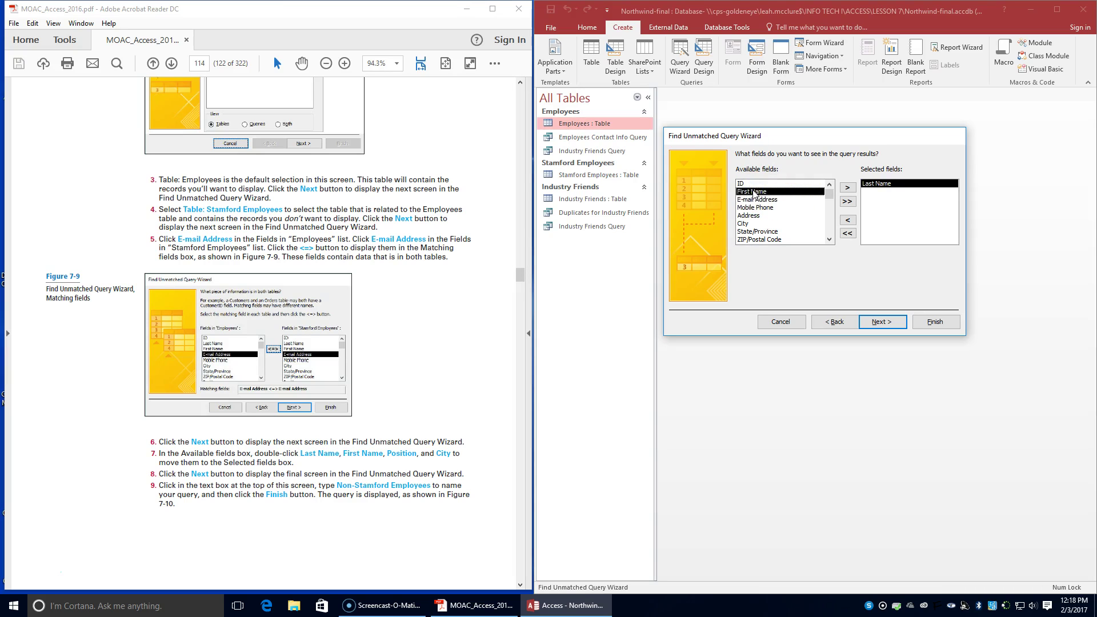
{"action": "double_click", "coordinate": [753, 192]}
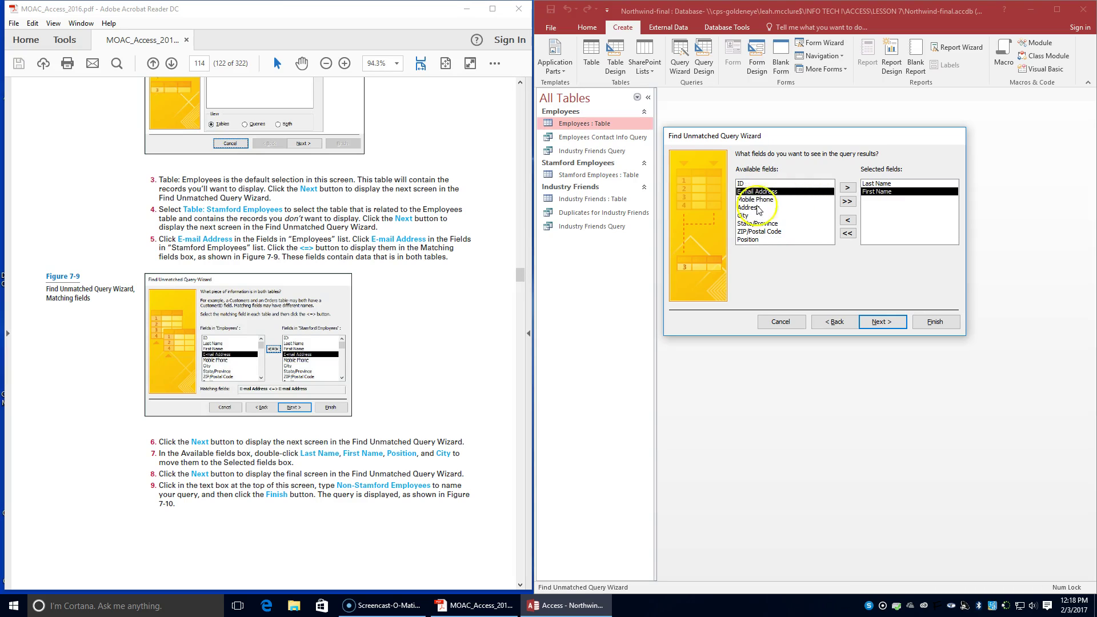
{"action": "left_click", "coordinate": [751, 239]}
{"action": "double_click", "coordinate": [752, 240]}
{"action": "left_click", "coordinate": [746, 216]}
{"action": "double_click", "coordinate": [746, 216]}
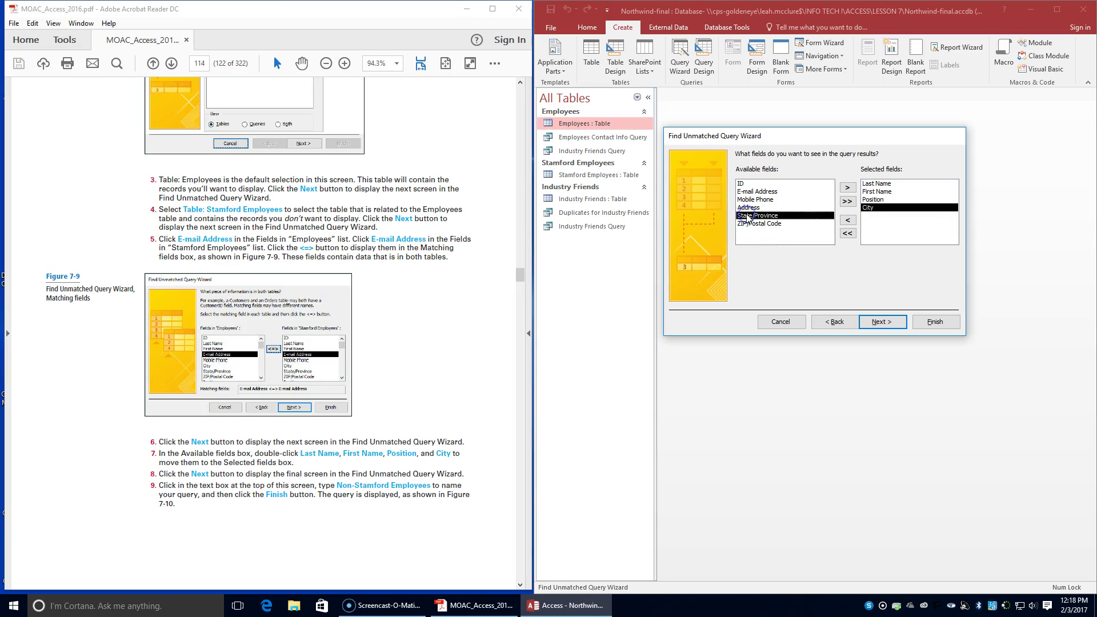
{"action": "left_click", "coordinate": [878, 321]}
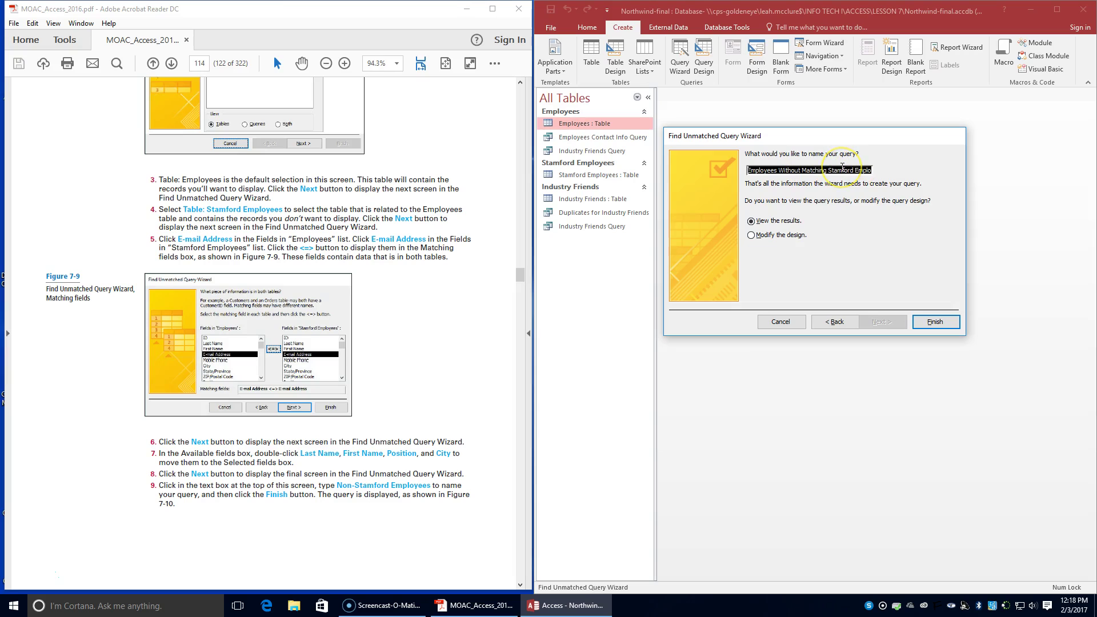
Step: Name the query Non-Stamford Employees, finish the wizard to view its results, and compare them with Figure 7-10
{"action": "type", "text": "Non-Stamford Employees"}
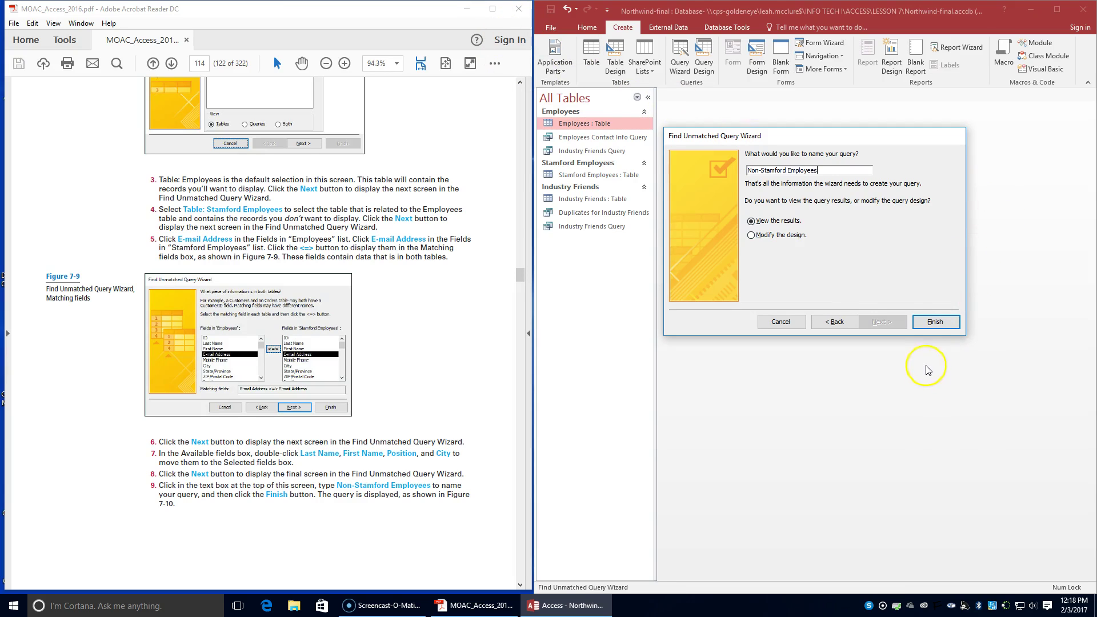
{"action": "left_click", "coordinate": [944, 325]}
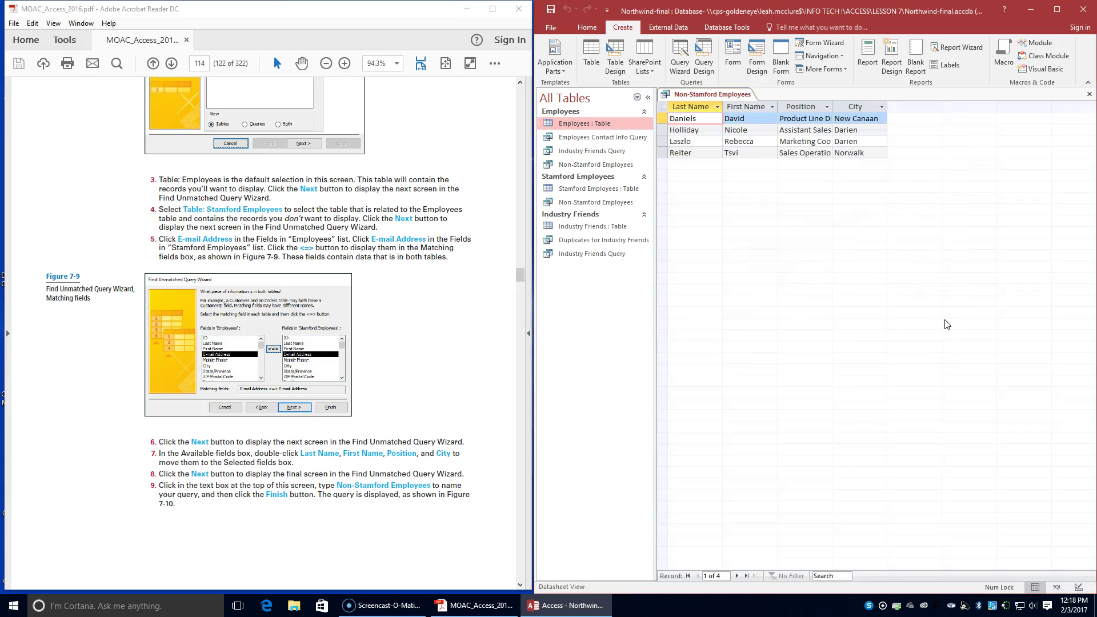
{"action": "scroll", "coordinate": [279, 462], "scroll_direction": "down", "scroll_amount": 5}
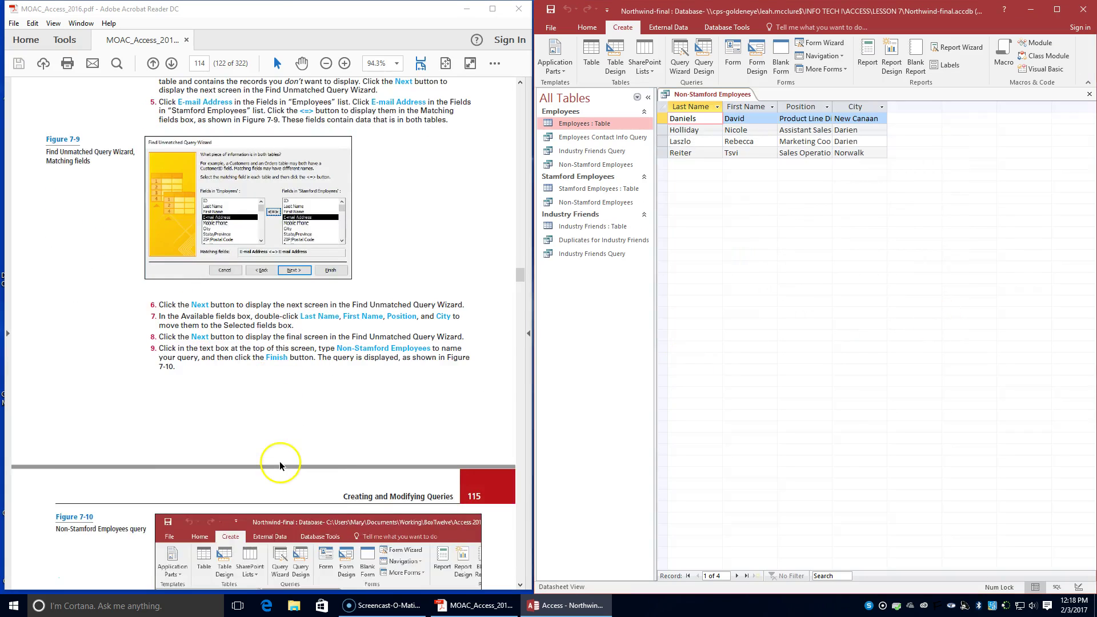
{"action": "scroll", "coordinate": [279, 459], "scroll_direction": "down", "scroll_amount": 2}
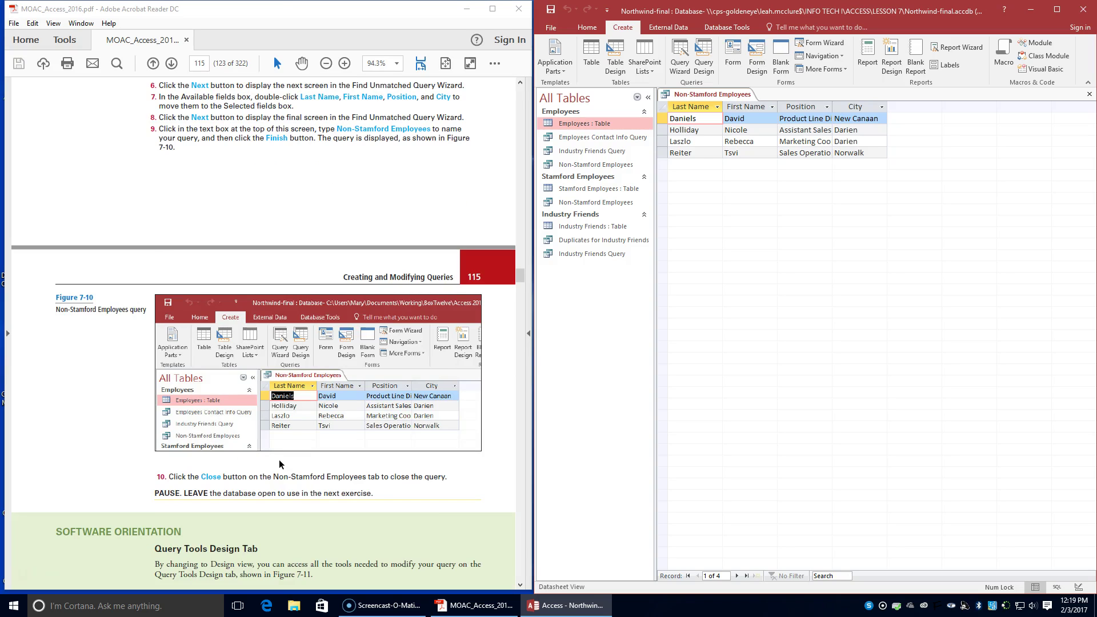
Step: Review the textbook's sections on creating a query from multiple tables and finding unmatched records
{"action": "scroll", "coordinate": [279, 460], "scroll_direction": "up", "scroll_amount": 15}
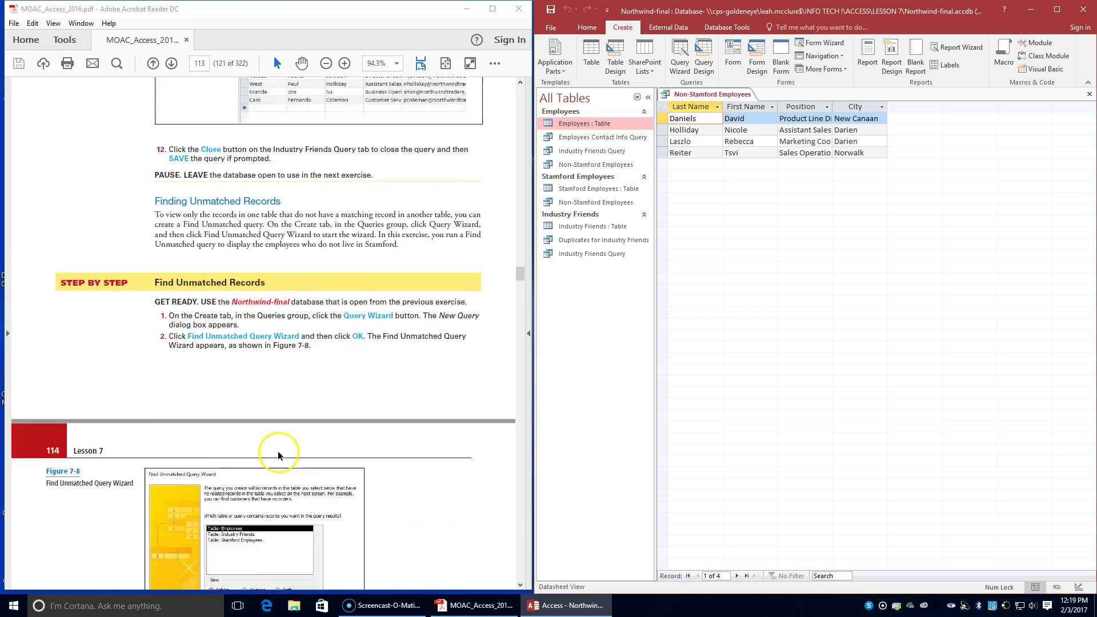
{"action": "scroll", "coordinate": [279, 455], "scroll_direction": "up", "scroll_amount": 15}
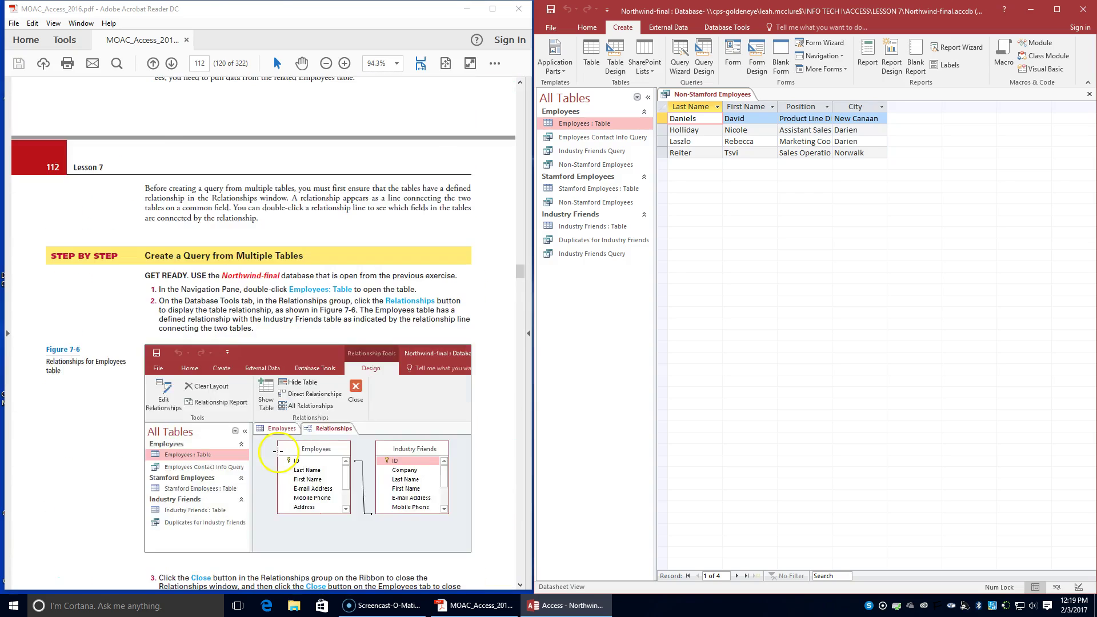
{"action": "scroll", "coordinate": [277, 451], "scroll_direction": "up", "scroll_amount": 5}
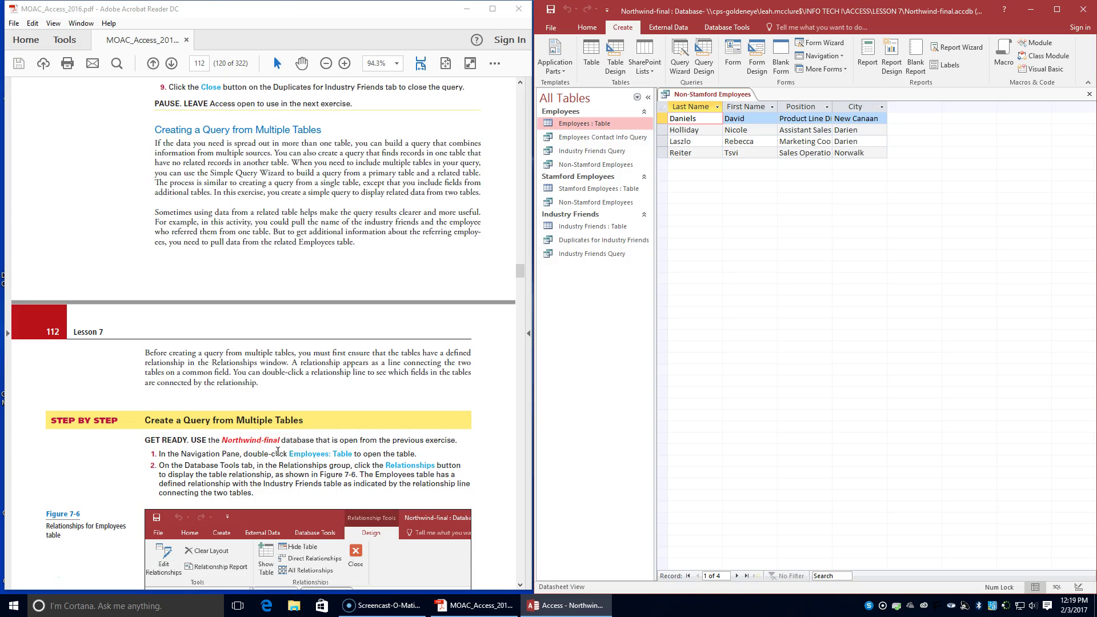
{"action": "scroll", "coordinate": [278, 451], "scroll_direction": "down", "scroll_amount": 20}
{"action": "scroll", "coordinate": [277, 451], "scroll_direction": "down", "scroll_amount": 8}
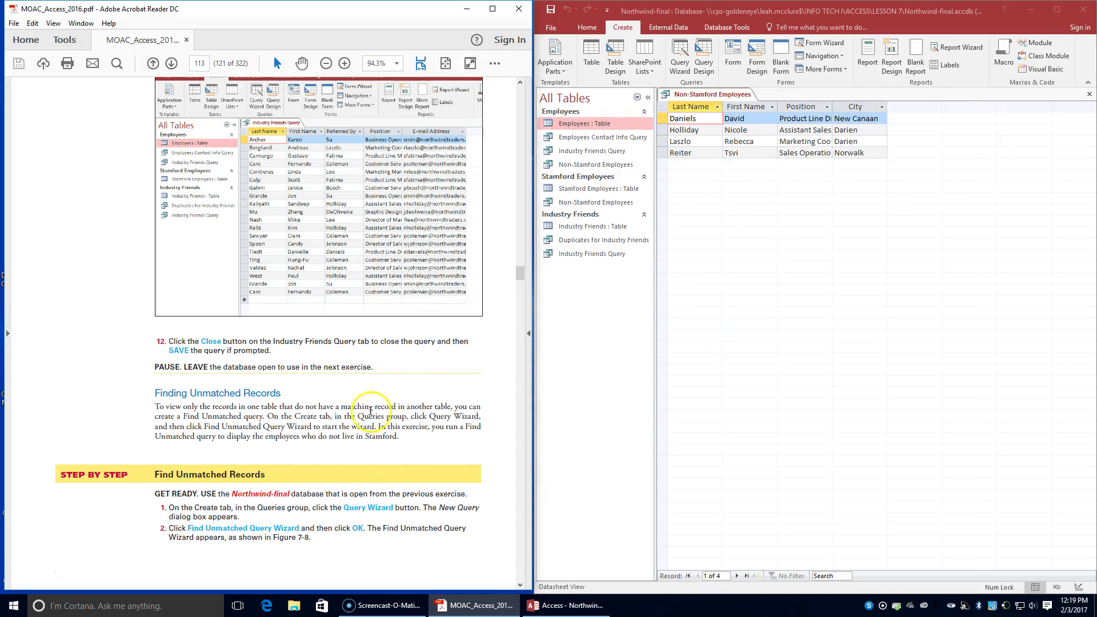
{"action": "scroll", "coordinate": [375, 436], "scroll_direction": "down", "scroll_amount": 3}
{"action": "scroll", "coordinate": [376, 437], "scroll_direction": "down", "scroll_amount": 7}
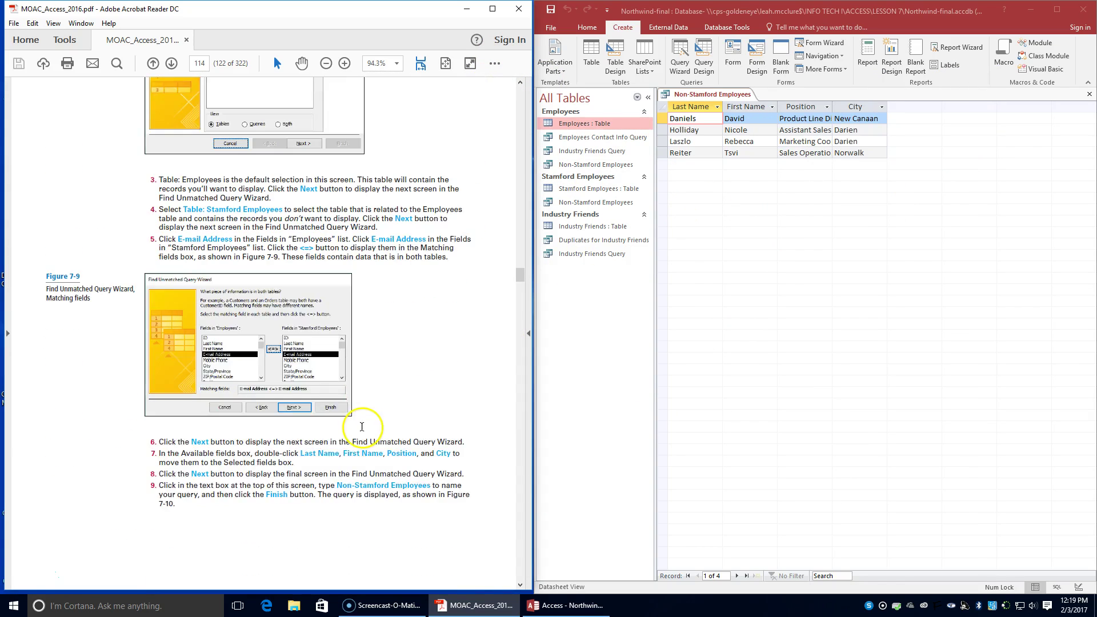
{"action": "scroll", "coordinate": [362, 426], "scroll_direction": "down", "scroll_amount": 3}
{"action": "scroll", "coordinate": [362, 427], "scroll_direction": "down", "scroll_amount": 2}
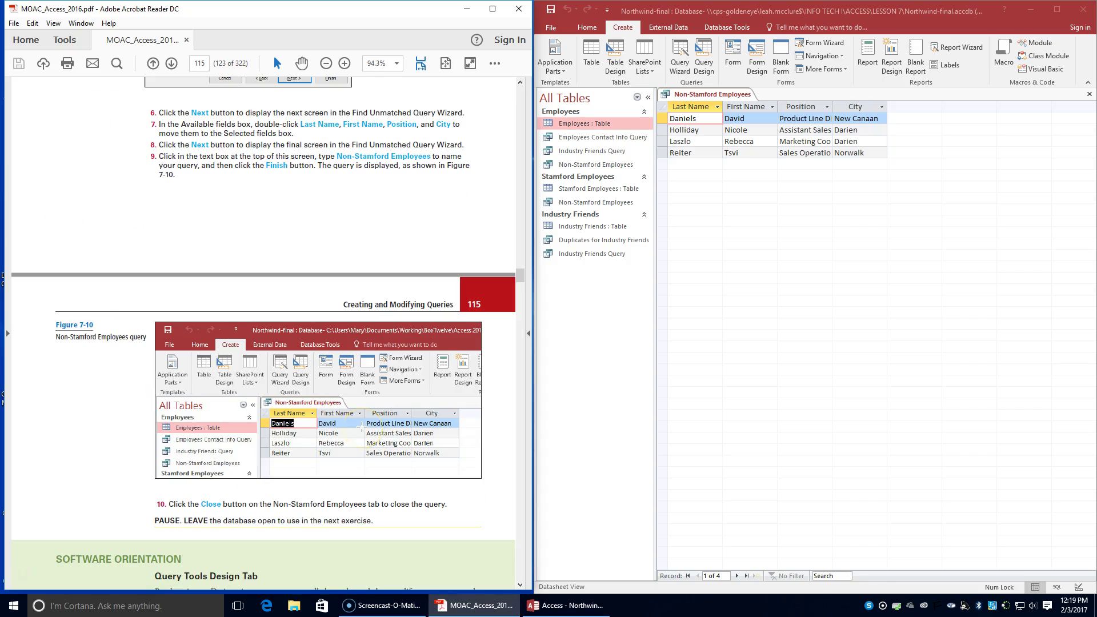
Step: Check the Non-Stamford Employees results against Figure 7-10 and close the query, following step 10
{"action": "scroll", "coordinate": [360, 427], "scroll_direction": "down", "scroll_amount": 2}
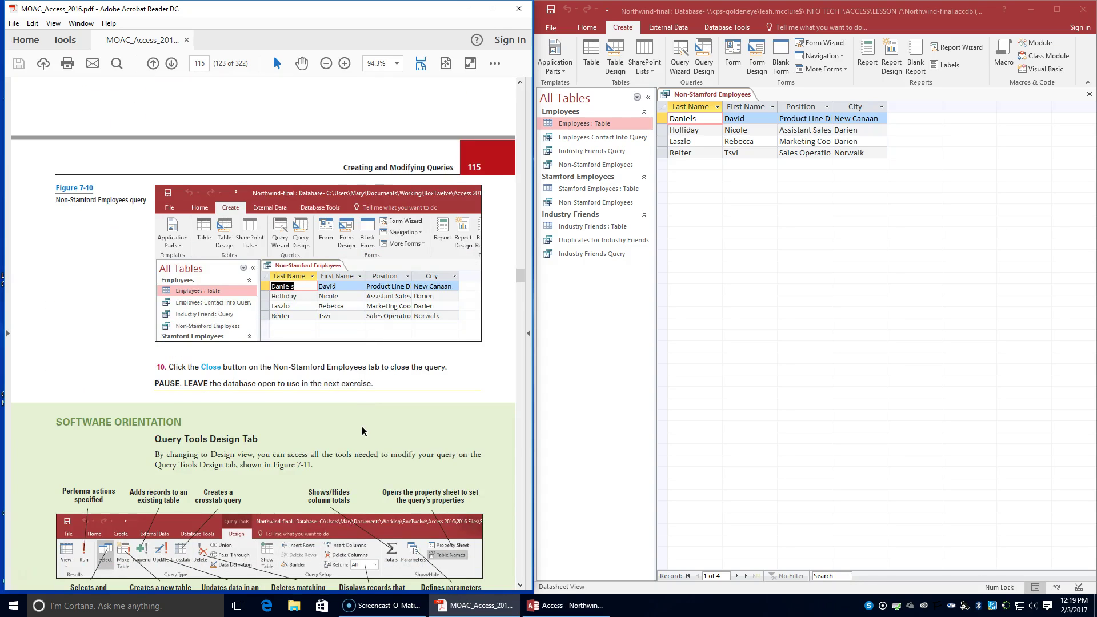
{"action": "scroll", "coordinate": [362, 430], "scroll_direction": "up", "scroll_amount": 3}
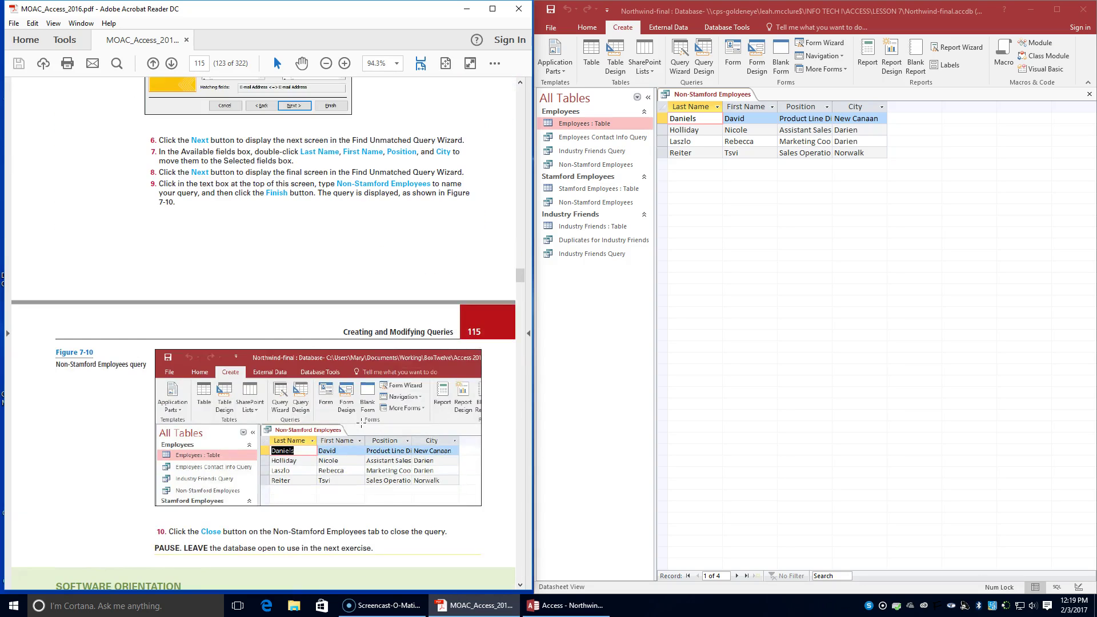
{"action": "scroll", "coordinate": [361, 424], "scroll_direction": "down", "scroll_amount": 3}
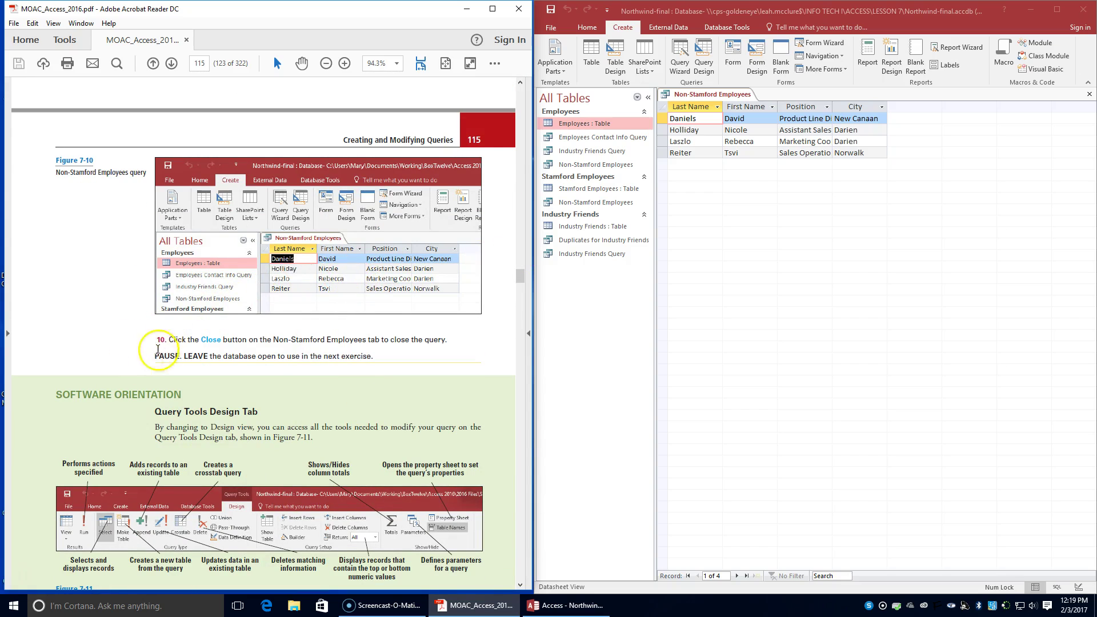
{"action": "right_click", "coordinate": [683, 94]}
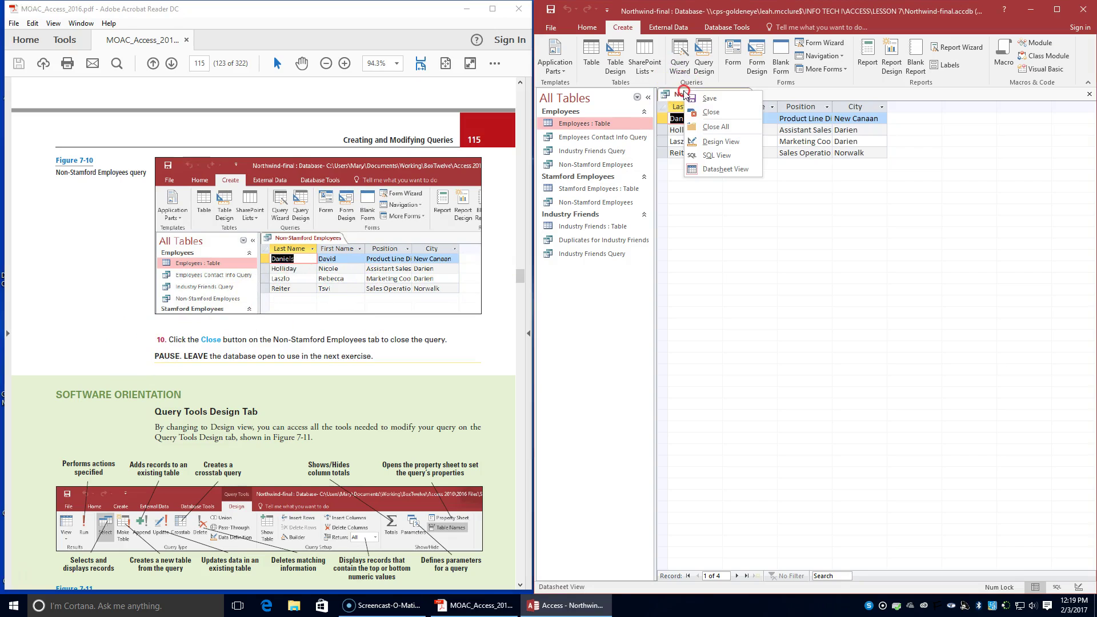
{"action": "left_click", "coordinate": [709, 111]}
Step: Read the textbook's Query Tools Design Tab overview and the Modifying a Query and Adding a Table to a Query sections
{"action": "scroll", "coordinate": [300, 332], "scroll_direction": "down", "scroll_amount": 1}
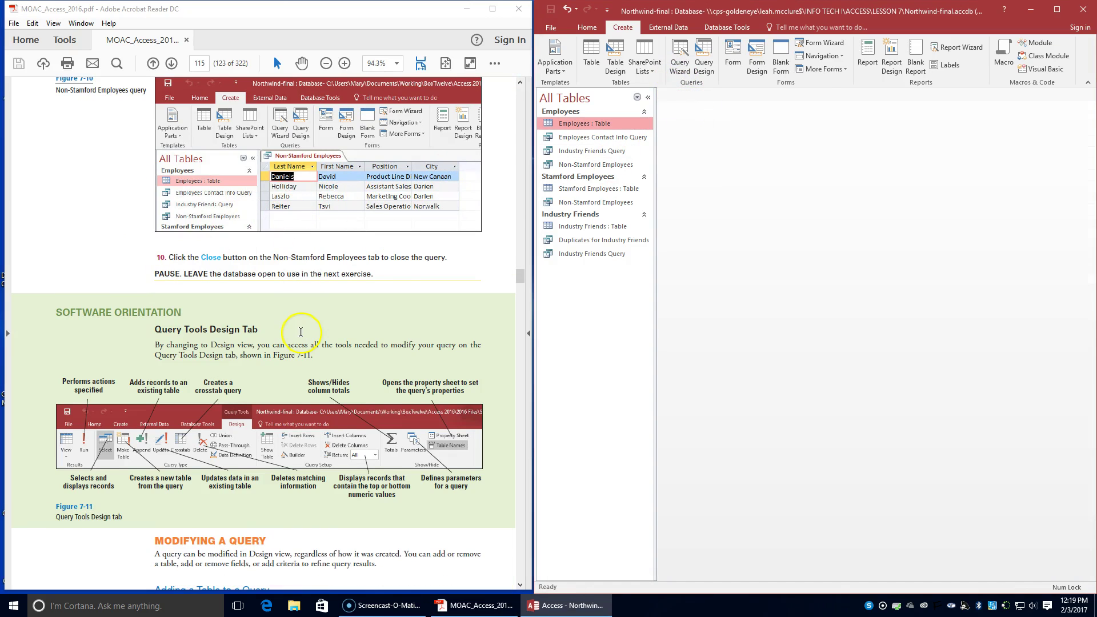
{"action": "scroll", "coordinate": [302, 332], "scroll_direction": "down", "scroll_amount": 3}
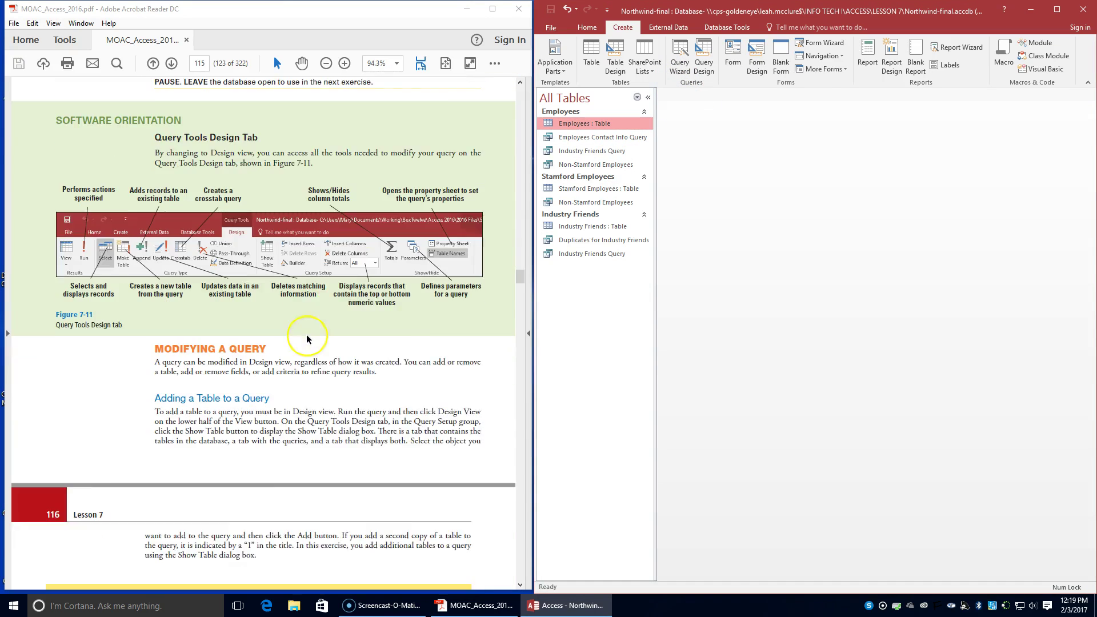
{"action": "scroll", "coordinate": [307, 339], "scroll_direction": "down", "scroll_amount": 1}
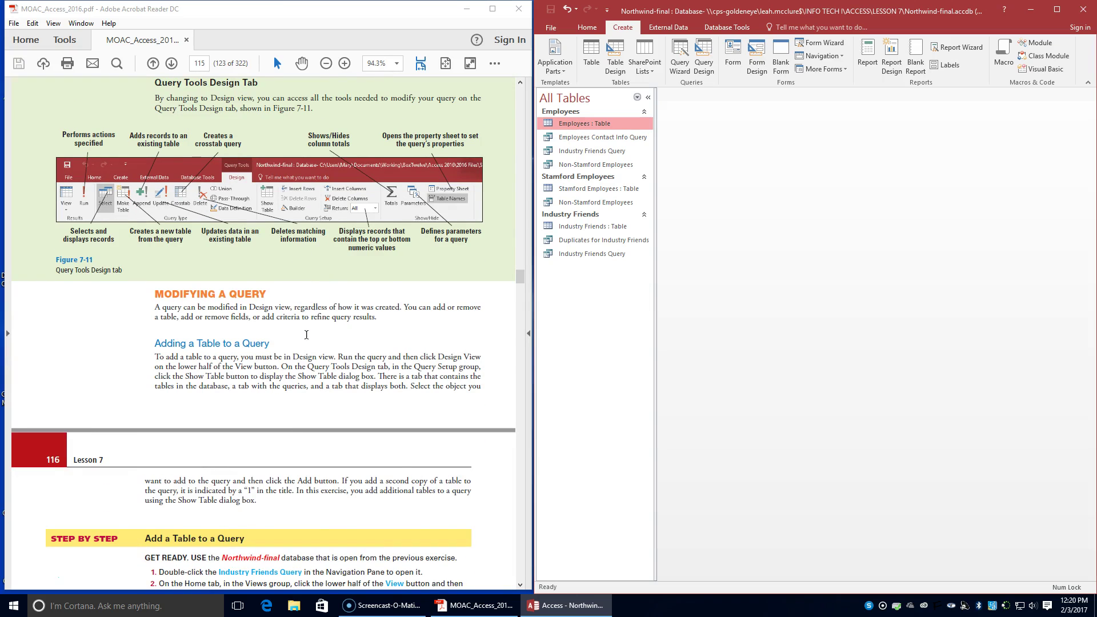
{"action": "scroll", "coordinate": [306, 337], "scroll_direction": "up", "scroll_amount": 1}
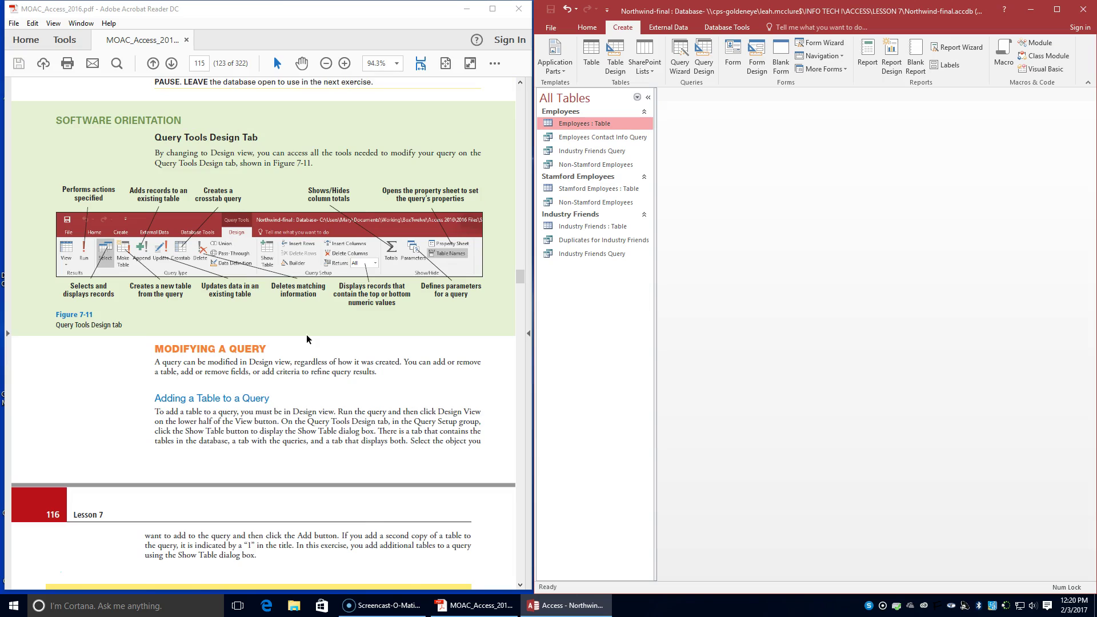
{"action": "scroll", "coordinate": [307, 339], "scroll_direction": "down", "scroll_amount": 1}
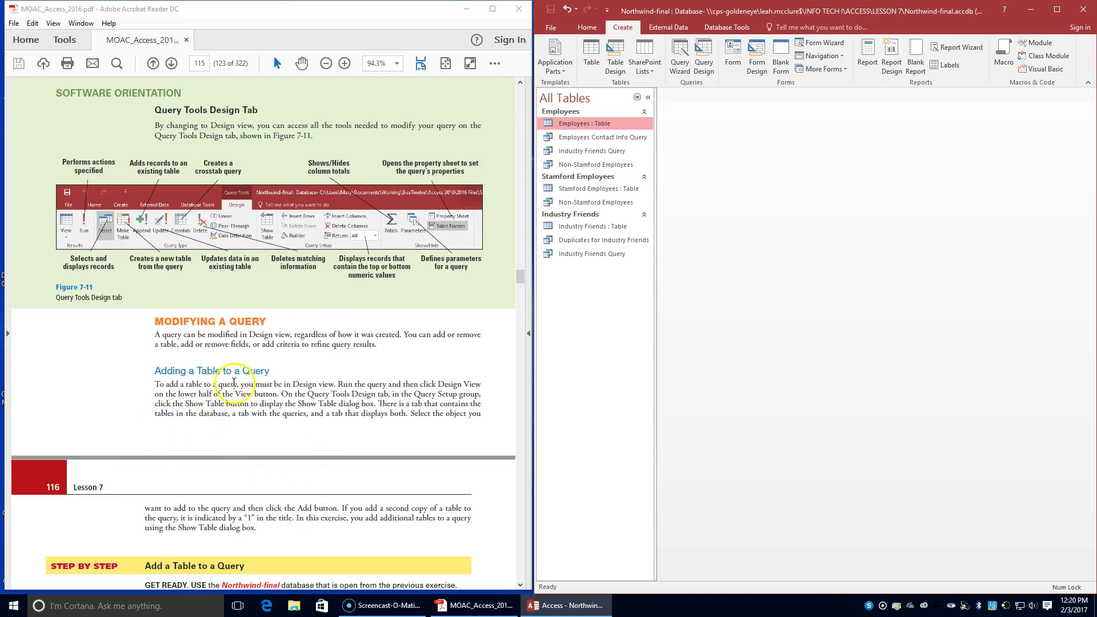
{"action": "scroll", "coordinate": [244, 379], "scroll_direction": "down", "scroll_amount": 3}
{"action": "scroll", "coordinate": [243, 379], "scroll_direction": "down", "scroll_amount": 4}
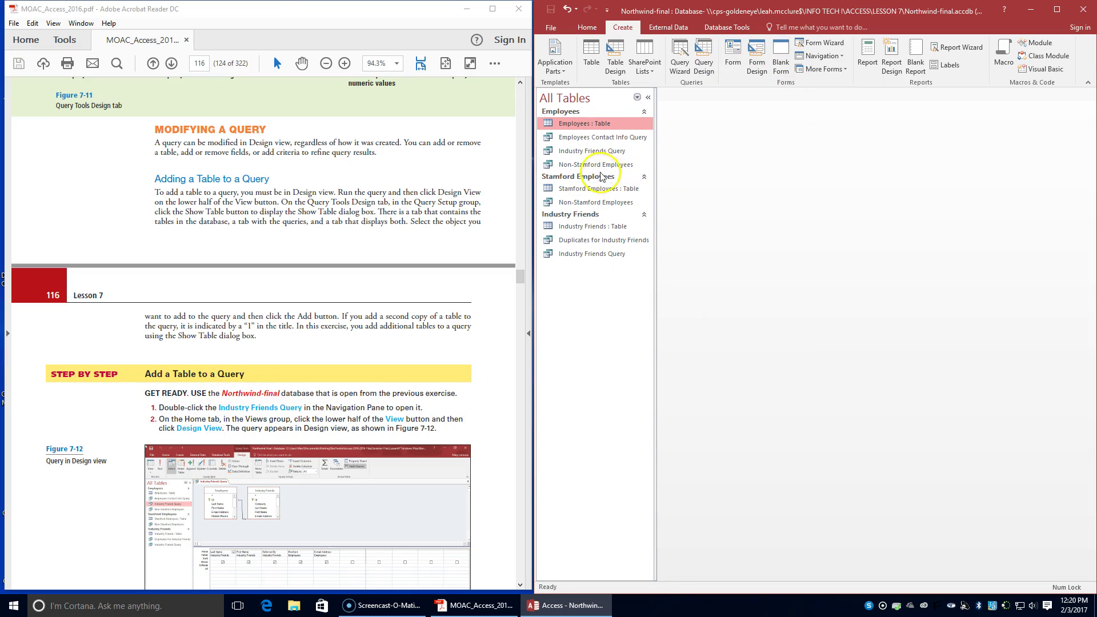
Step: Open Industry Friends Query in Design view, following steps 1 and 2 of Add a Table to a Query, and compare it with Figure 7-12
{"action": "double_click", "coordinate": [596, 153]}
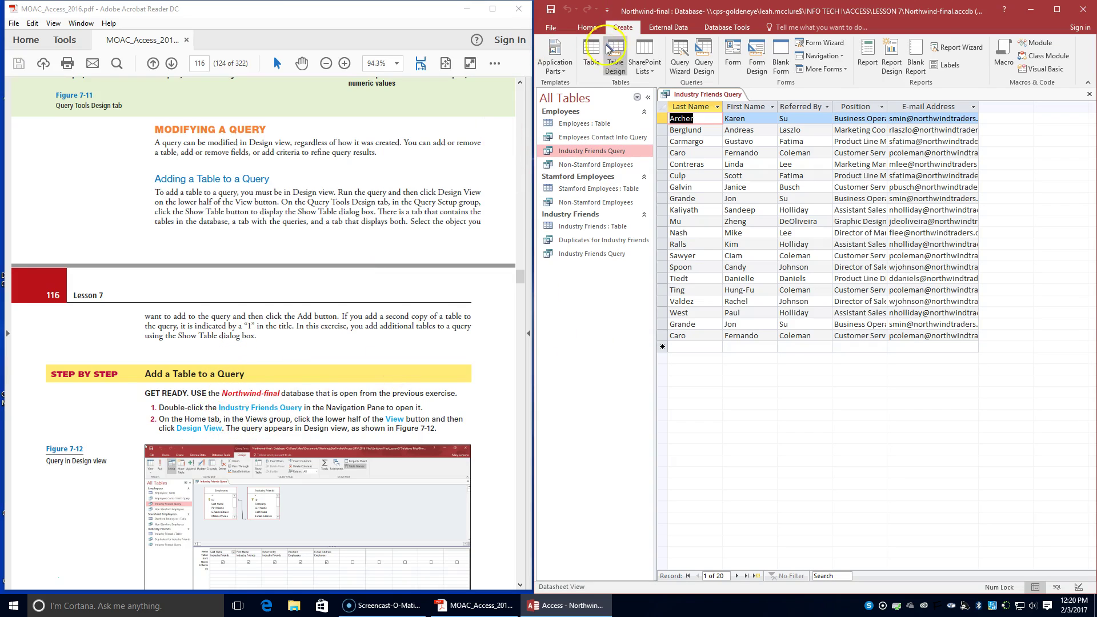
{"action": "left_click", "coordinate": [578, 27]}
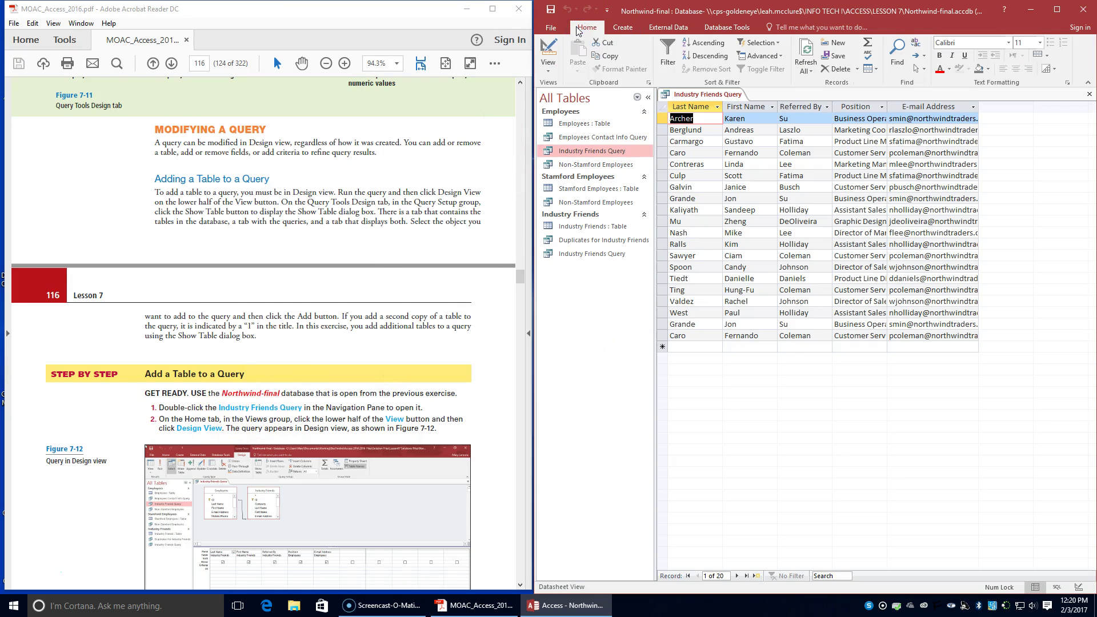
{"action": "left_click", "coordinate": [550, 73]}
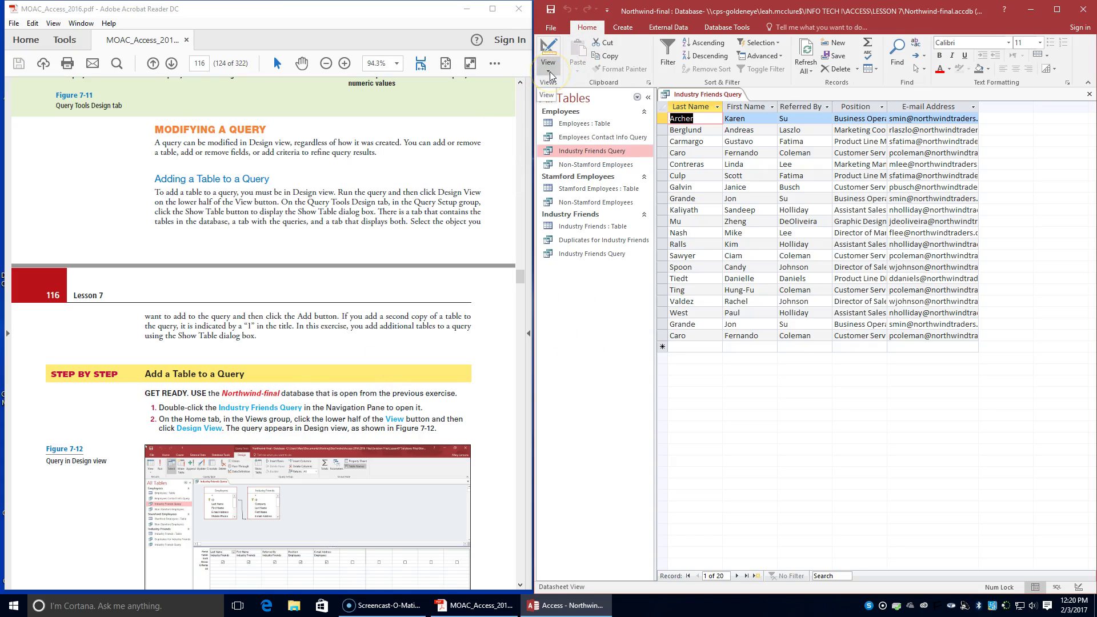
{"action": "left_click", "coordinate": [572, 143]}
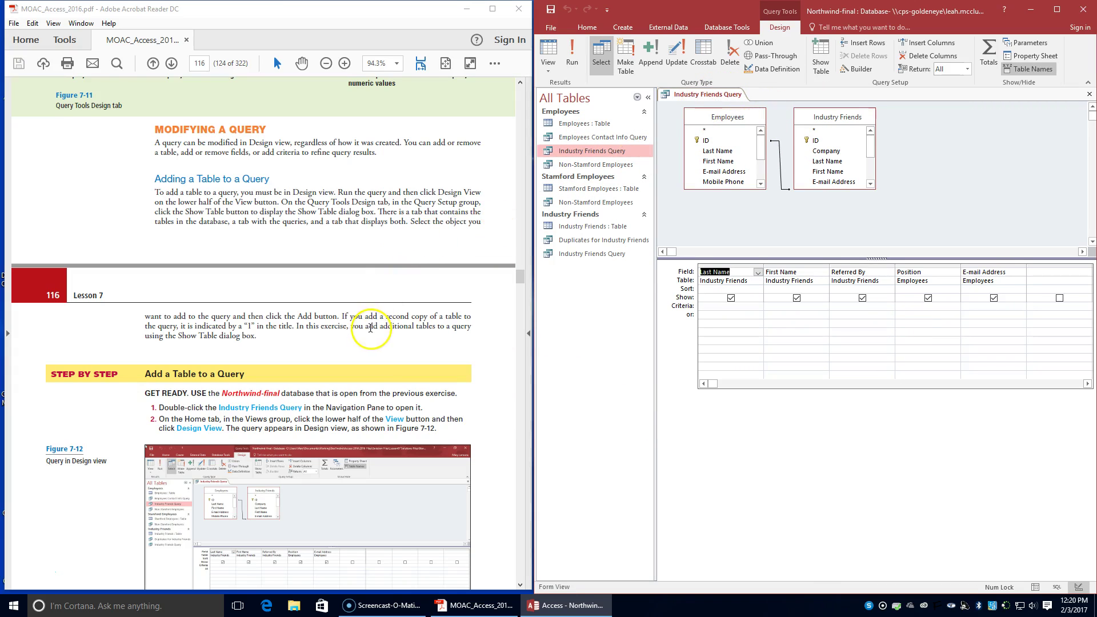
{"action": "scroll", "coordinate": [379, 308], "scroll_direction": "down", "scroll_amount": 3}
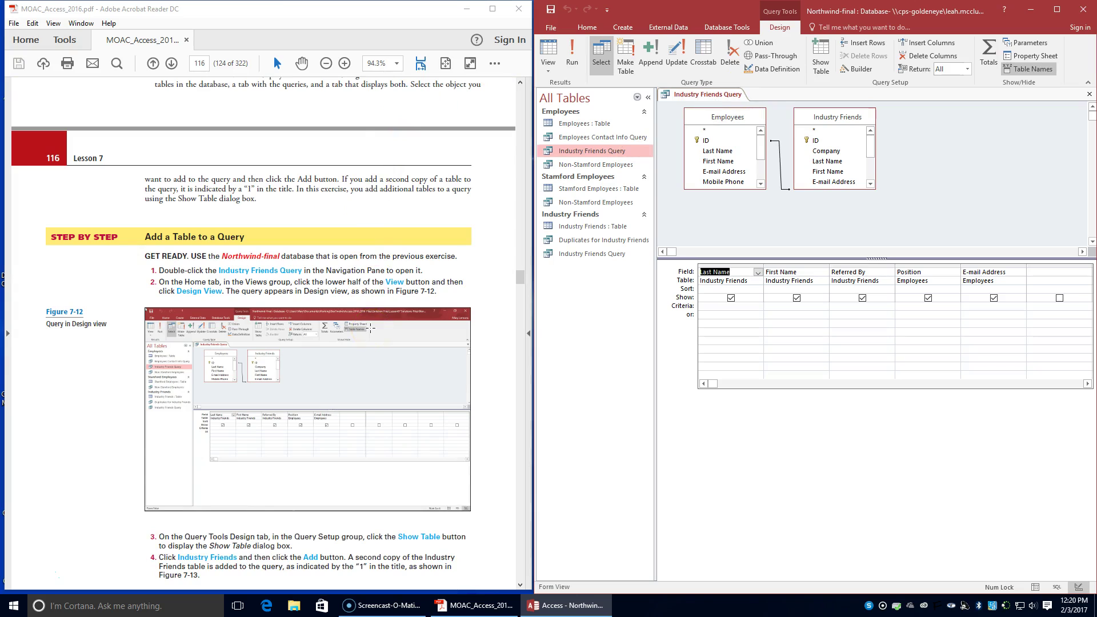
Step: Following steps 3 and 4, add a second copy of the Industry Friends table to Industry Friends Query through Show Table
{"action": "scroll", "coordinate": [311, 375], "scroll_direction": "down", "scroll_amount": 1}
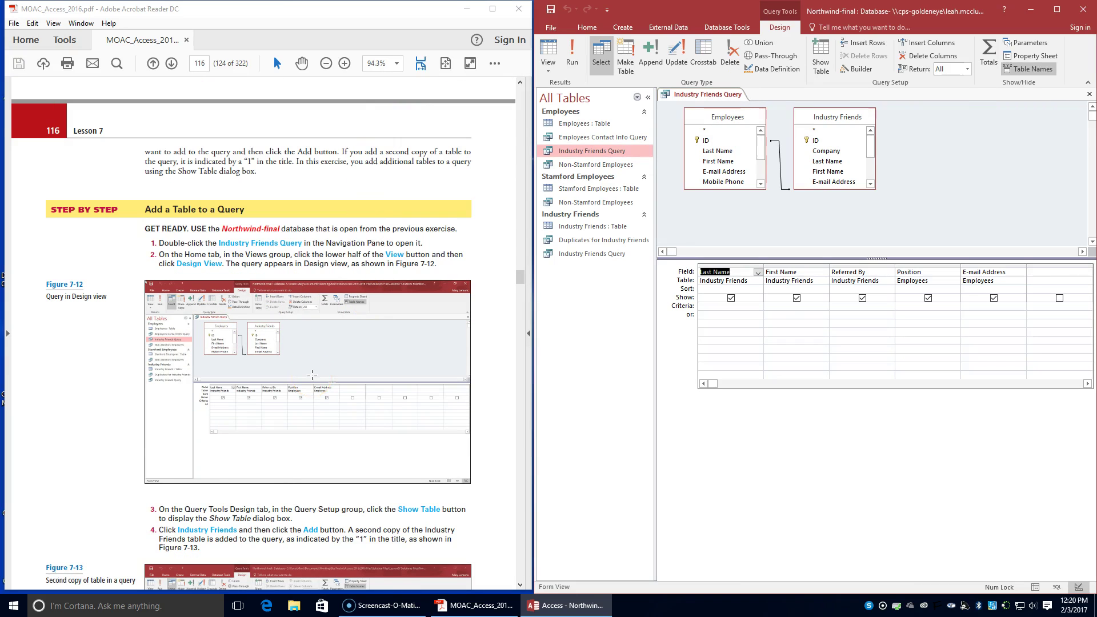
{"action": "scroll", "coordinate": [311, 375], "scroll_direction": "down", "scroll_amount": 3}
{"action": "left_click", "coordinate": [314, 368]}
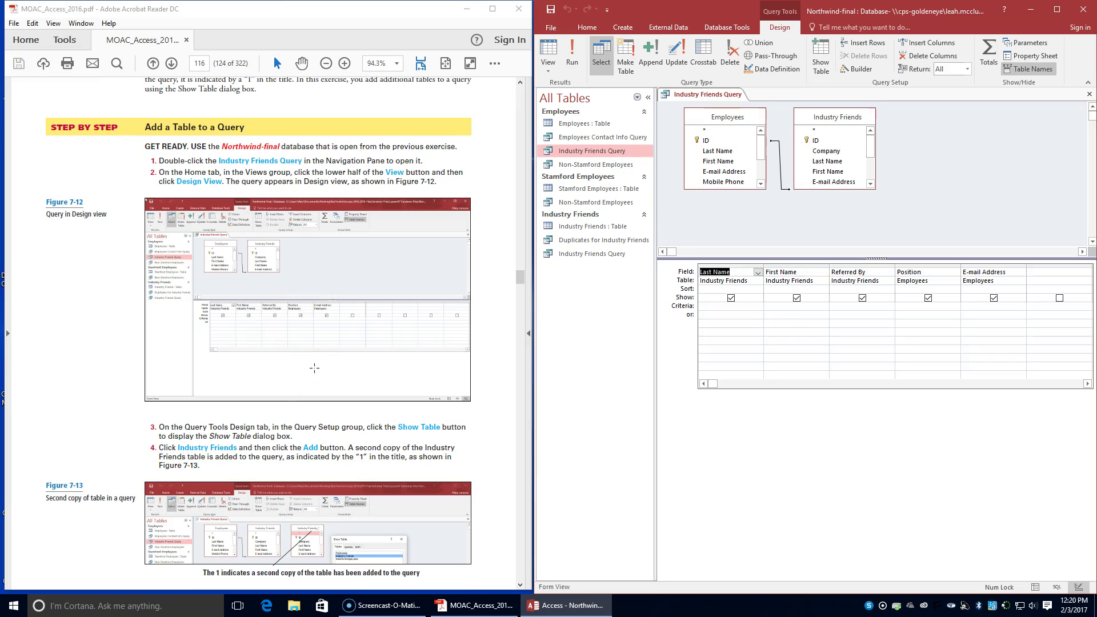
{"action": "left_click", "coordinate": [790, 26]}
{"action": "left_click", "coordinate": [892, 84]}
{"action": "left_click", "coordinate": [822, 64]}
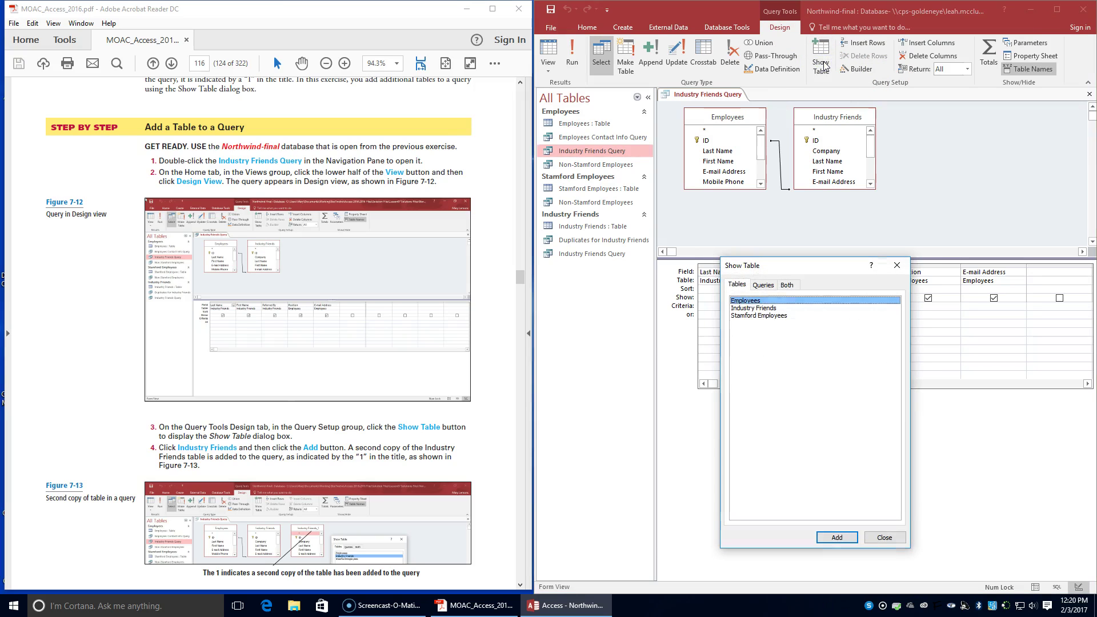
{"action": "left_click", "coordinate": [779, 308]}
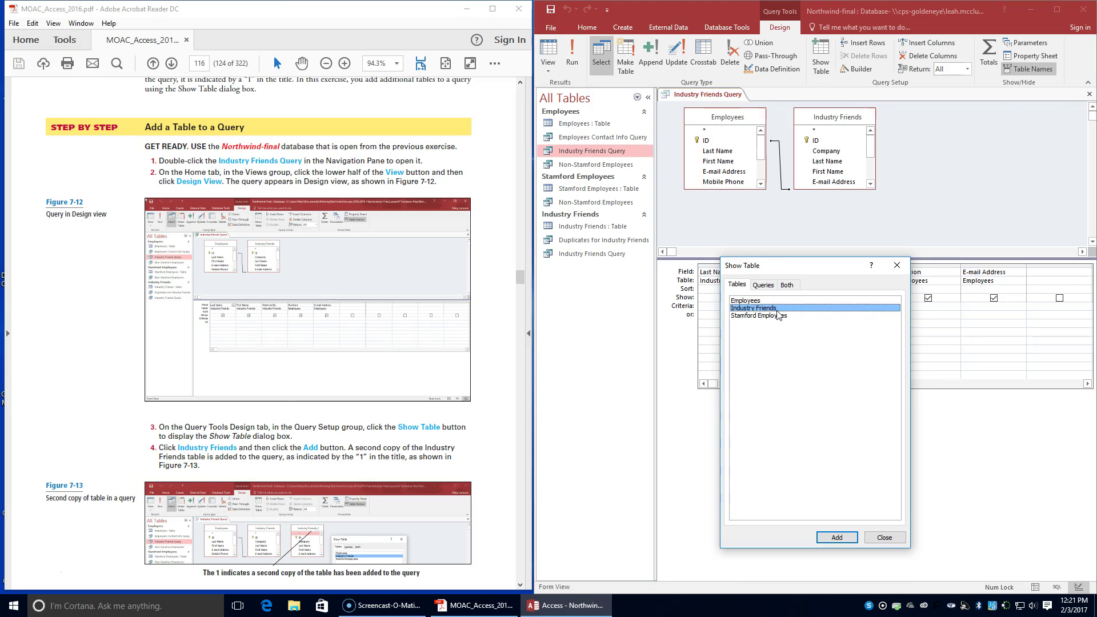
{"action": "left_click", "coordinate": [837, 538]}
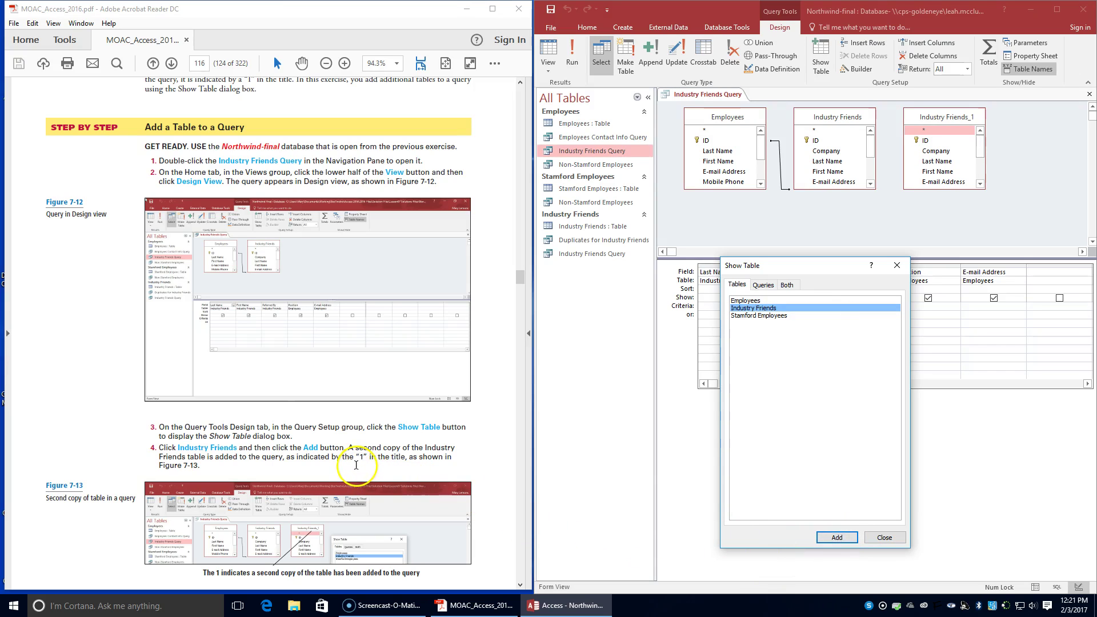
Step: Add the Stamford Employees table to Industry Friends Query and close the Show Table dialog, following steps 5 and 6
{"action": "scroll", "coordinate": [394, 453], "scroll_direction": "down", "scroll_amount": 1}
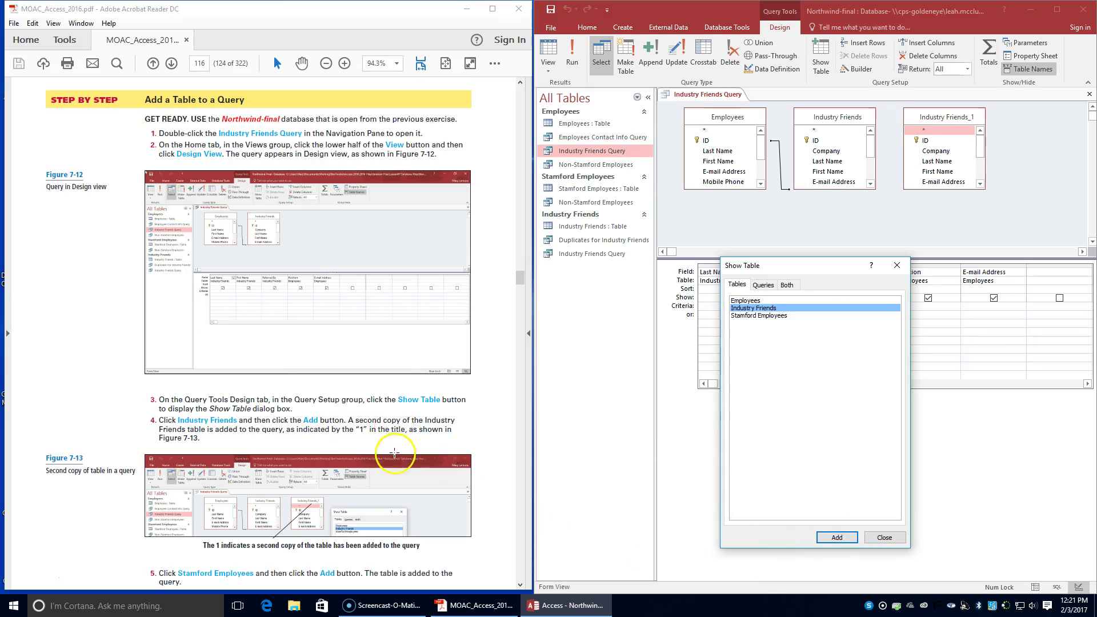
{"action": "scroll", "coordinate": [394, 452], "scroll_direction": "down", "scroll_amount": 2}
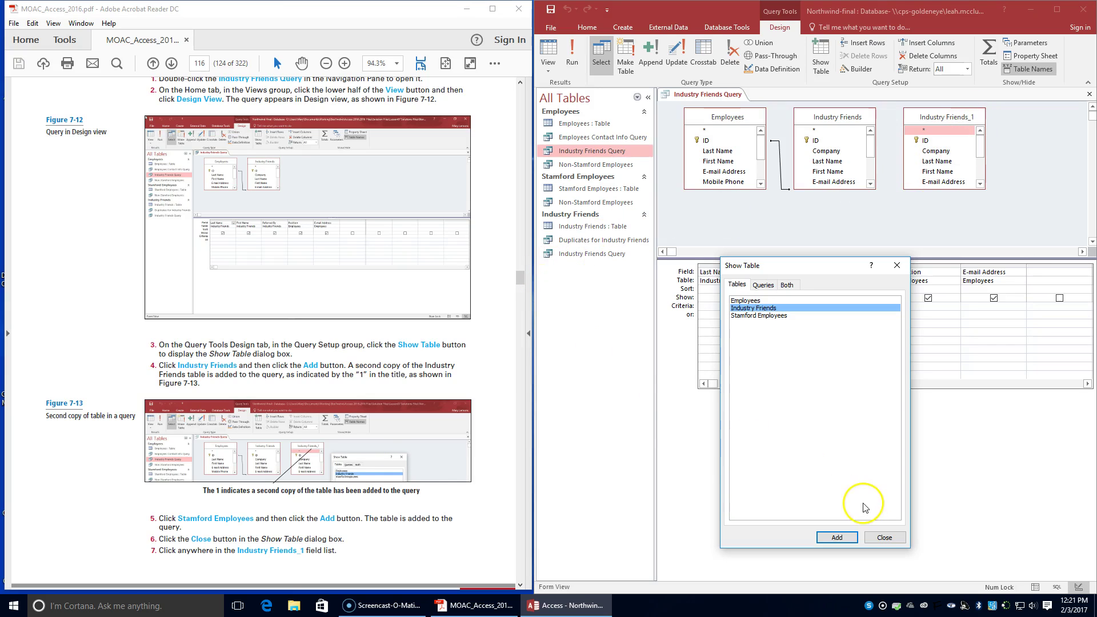
{"action": "left_click", "coordinate": [768, 316]}
{"action": "left_click", "coordinate": [843, 538]}
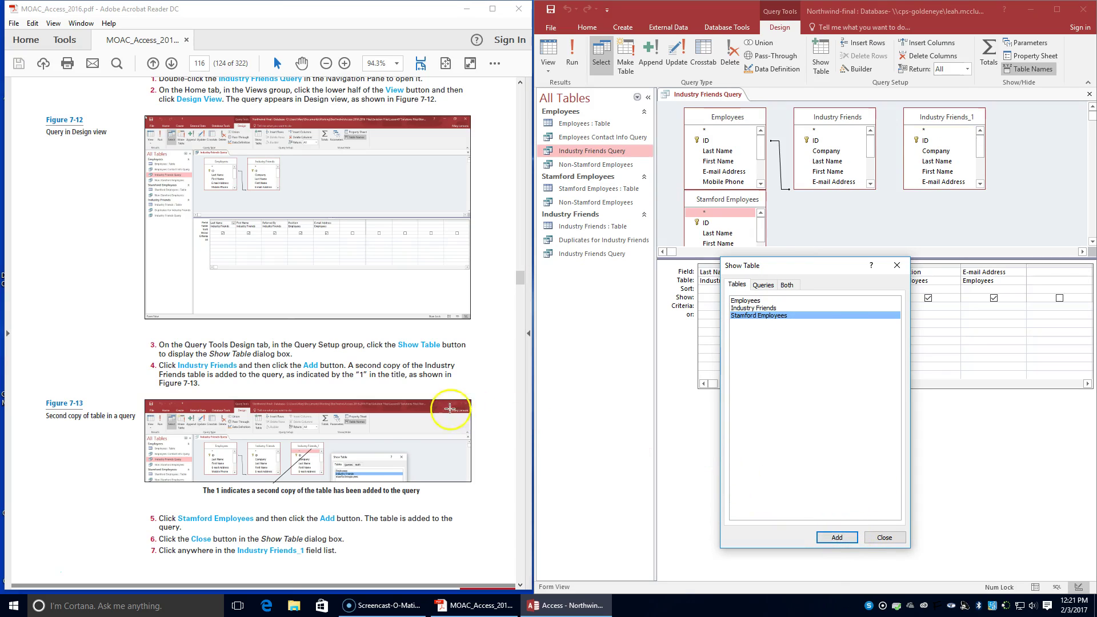
{"action": "scroll", "coordinate": [394, 502], "scroll_direction": "down", "scroll_amount": 1}
{"action": "scroll", "coordinate": [395, 491], "scroll_direction": "down", "scroll_amount": 1}
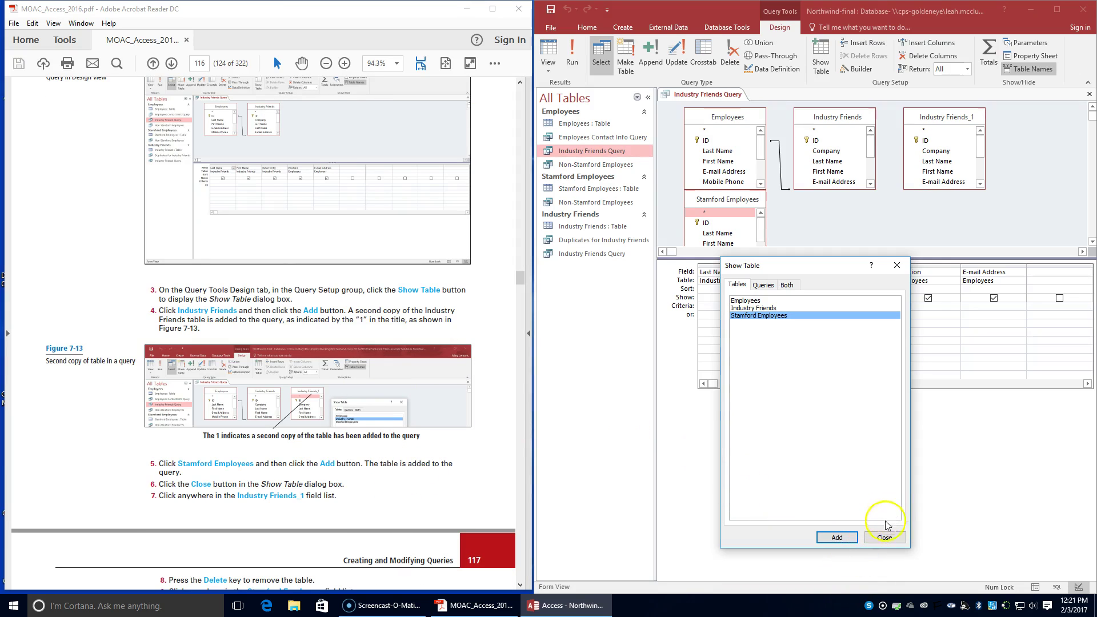
{"action": "left_click", "coordinate": [885, 537]}
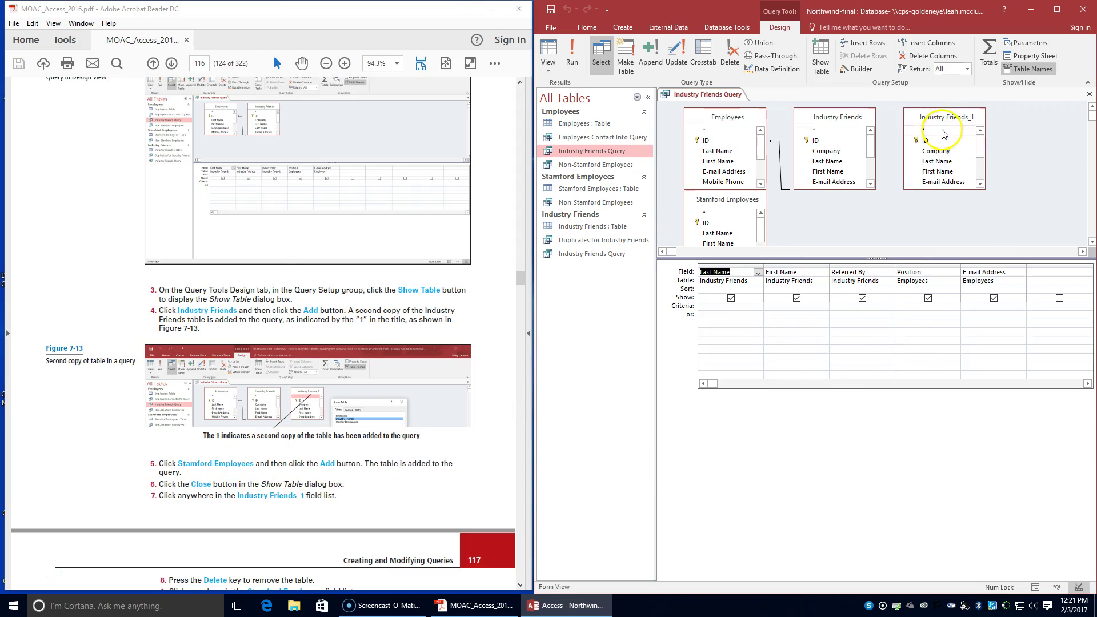
Step: Remove the Industry Friends_1 and Stamford Employees tables from the query, following steps 7 to 10
{"action": "left_click", "coordinate": [928, 120]}
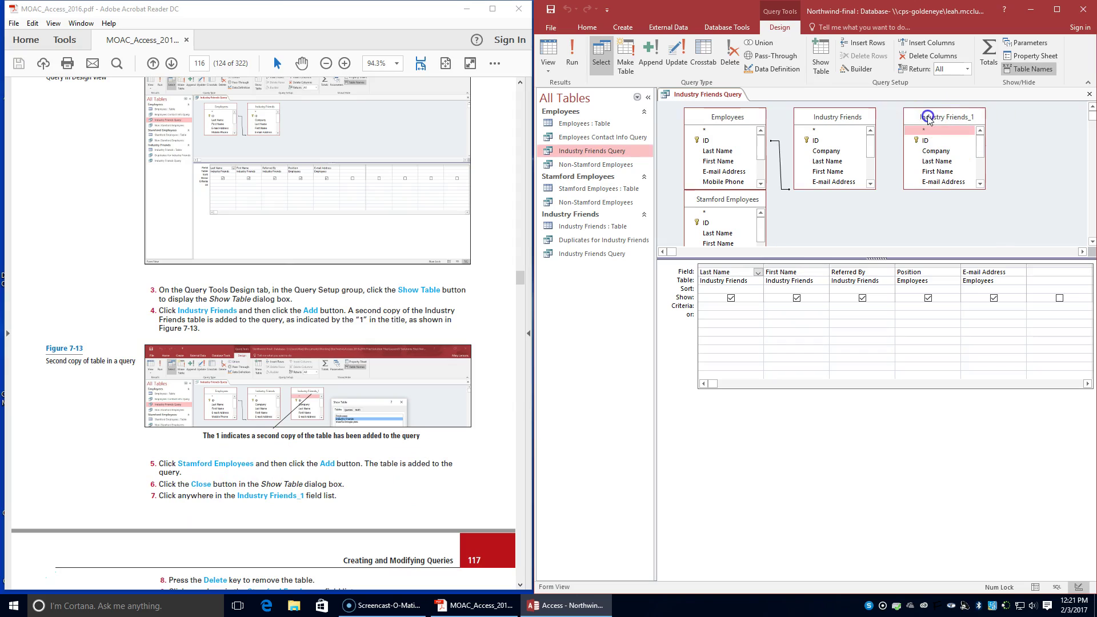
{"action": "left_click", "coordinate": [948, 139]}
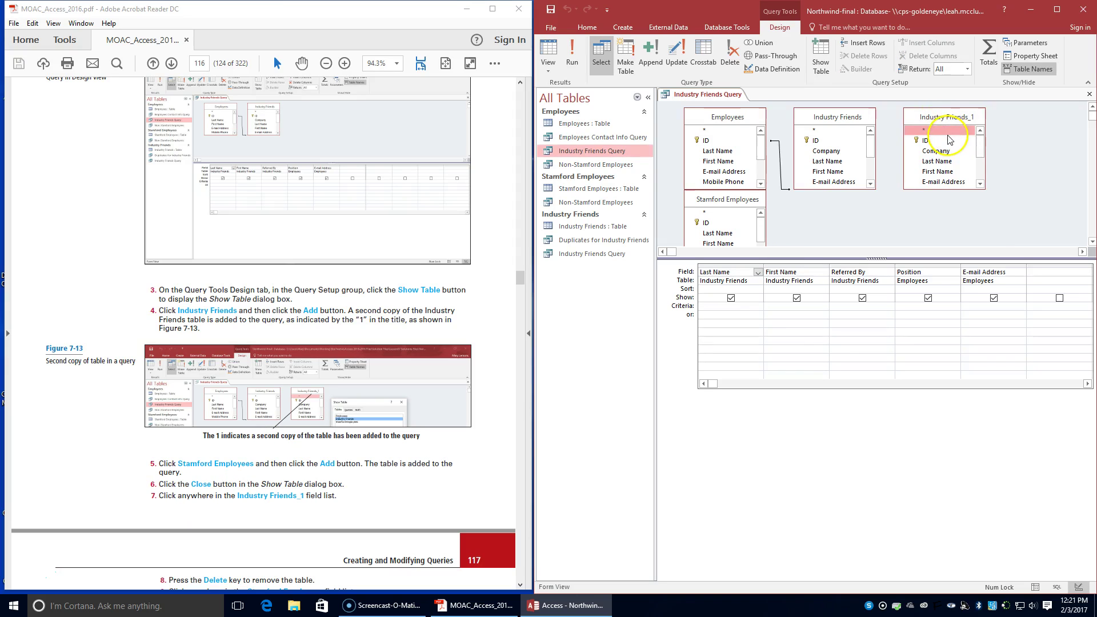
{"action": "scroll", "coordinate": [309, 491], "scroll_direction": "down", "scroll_amount": 2}
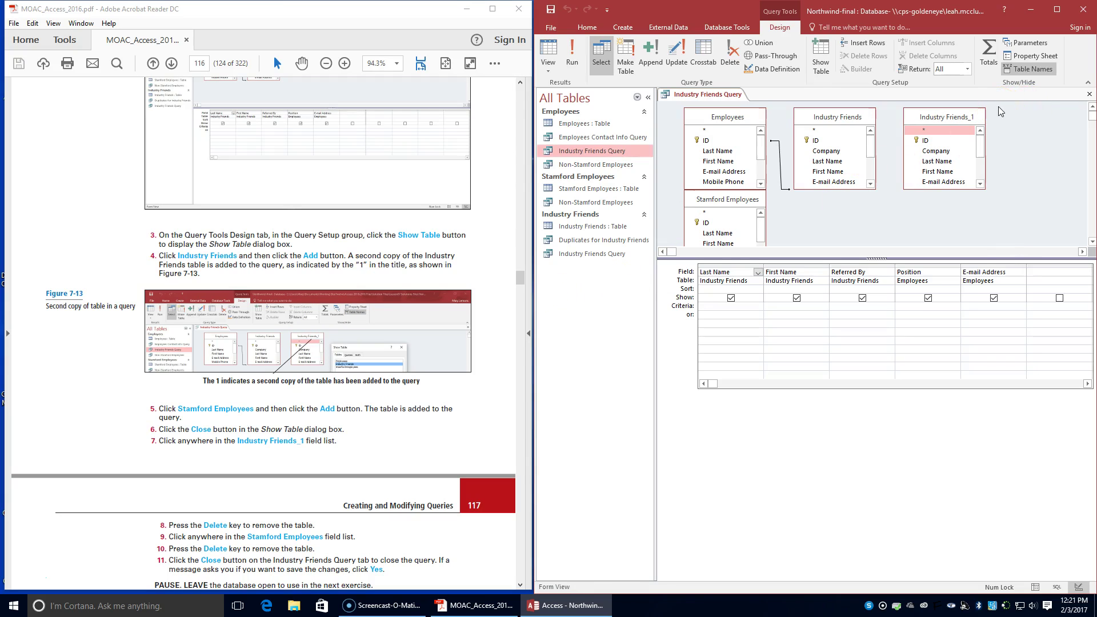
{"action": "key", "text": "Delete"}
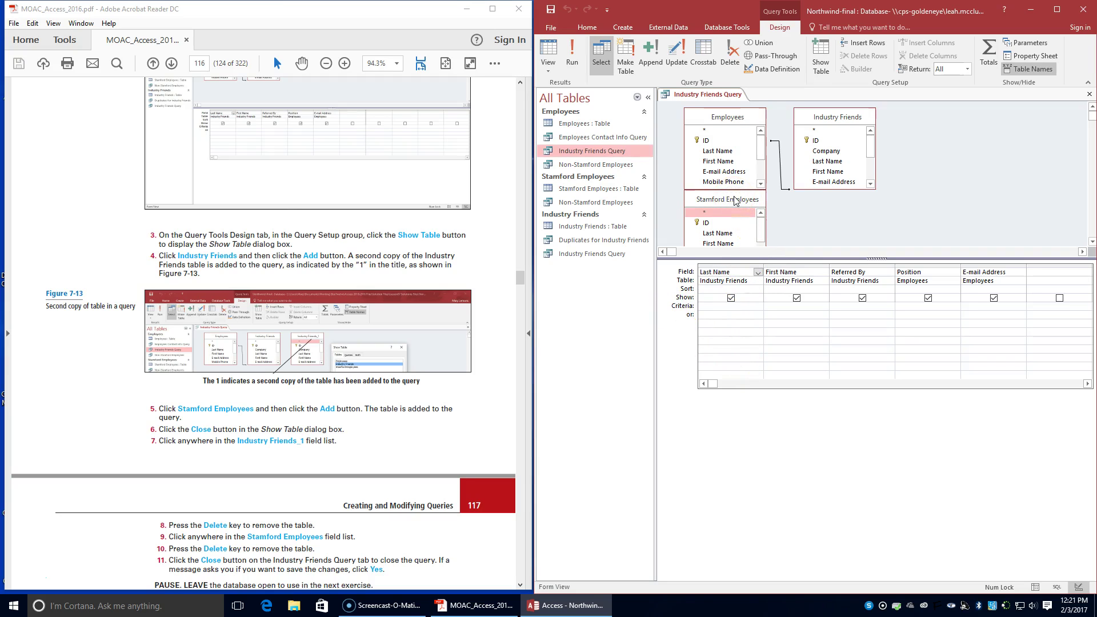
{"action": "key", "text": "Delete"}
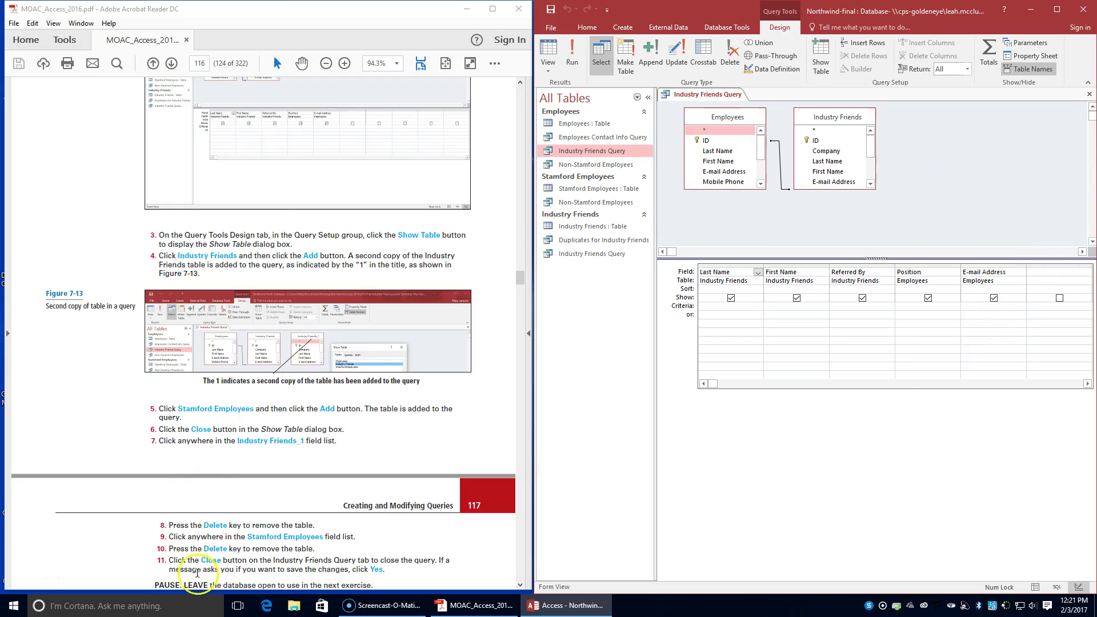
Step: Close Industry Friends Query and save its design changes, following step 11
{"action": "left_click_drag", "start_coordinate": [169, 559], "coordinate": [395, 560]}
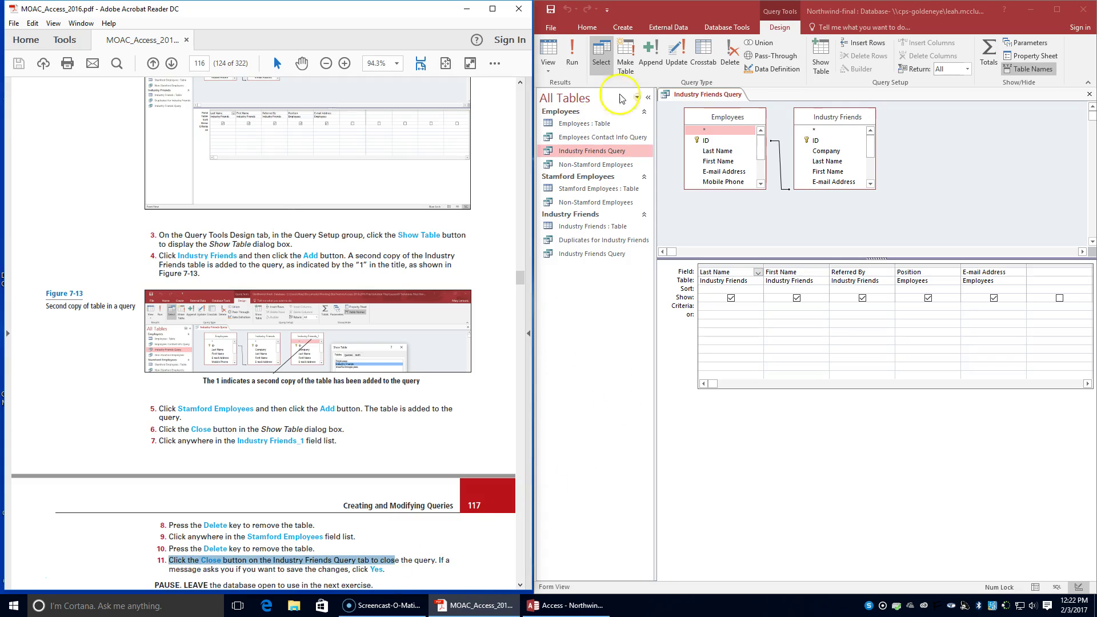
{"action": "right_click", "coordinate": [716, 94]}
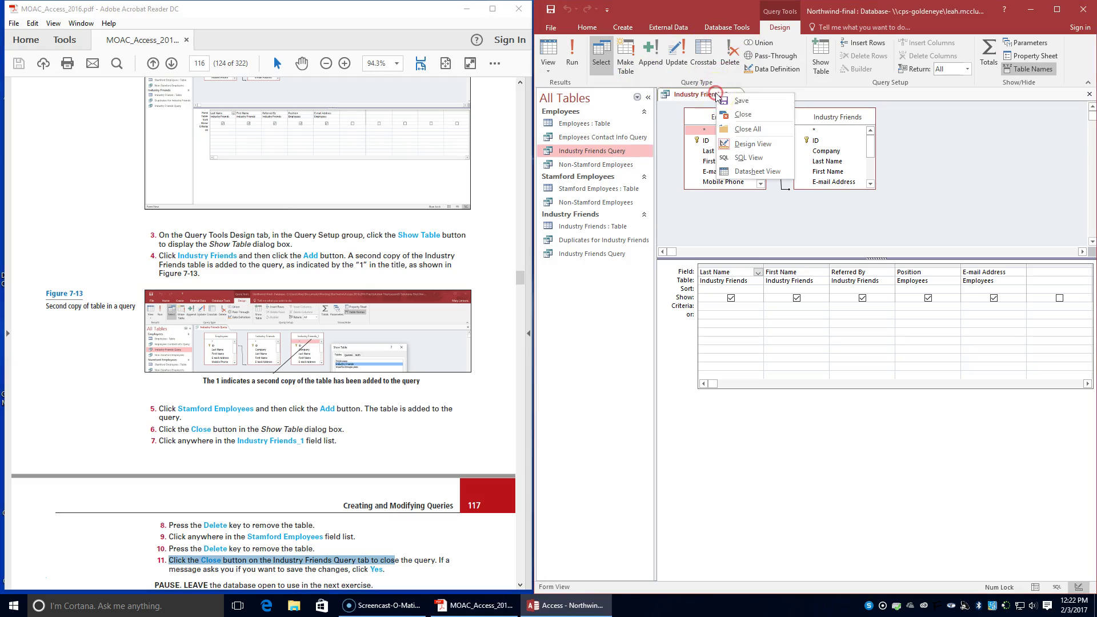
{"action": "left_click", "coordinate": [738, 117]}
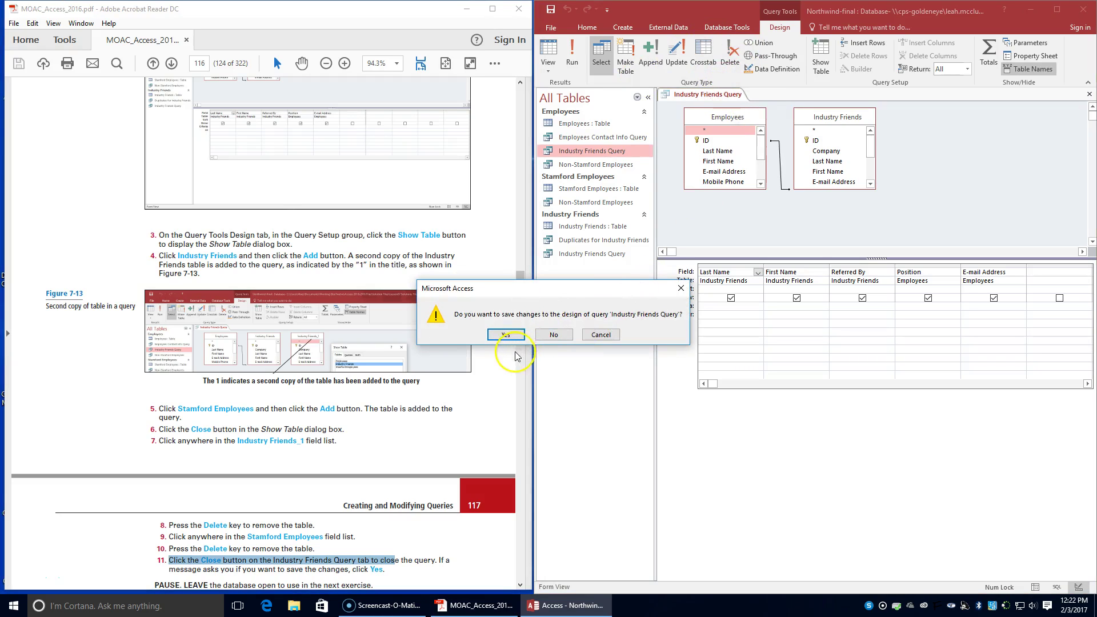
{"action": "left_click", "coordinate": [506, 334]}
Step: Read the textbook's Adding Criteria to a Query section, the criteria examples in Tables 7-1 and 7-2, and the exercise's first steps
{"action": "scroll", "coordinate": [298, 367], "scroll_direction": "down", "scroll_amount": 3}
{"action": "scroll", "coordinate": [298, 368], "scroll_direction": "down", "scroll_amount": 1}
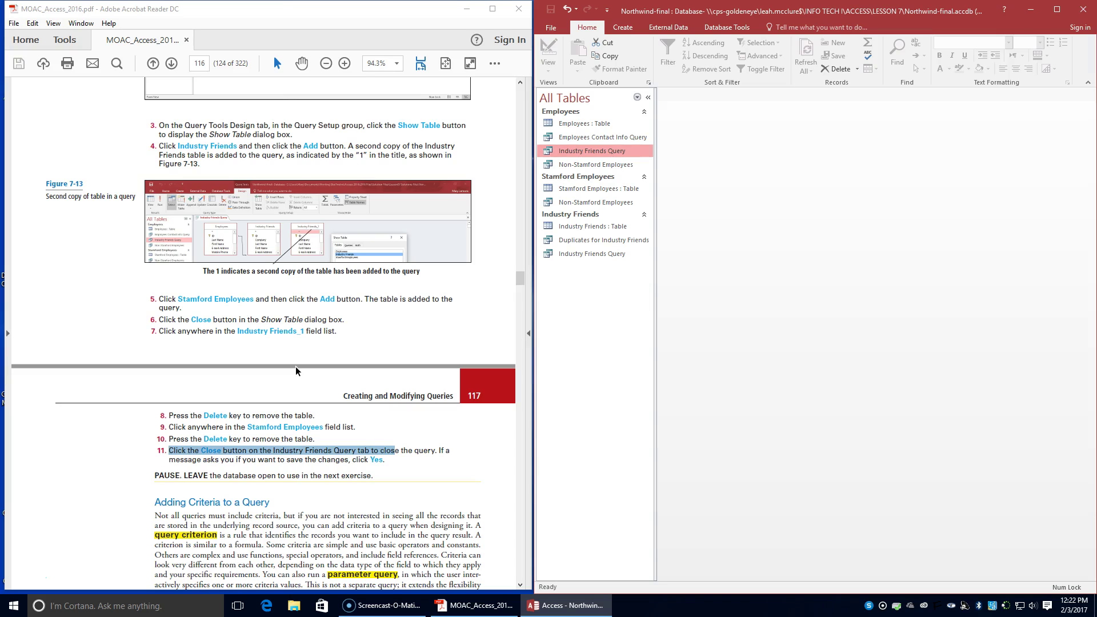
{"action": "scroll", "coordinate": [297, 372], "scroll_direction": "down", "scroll_amount": 11}
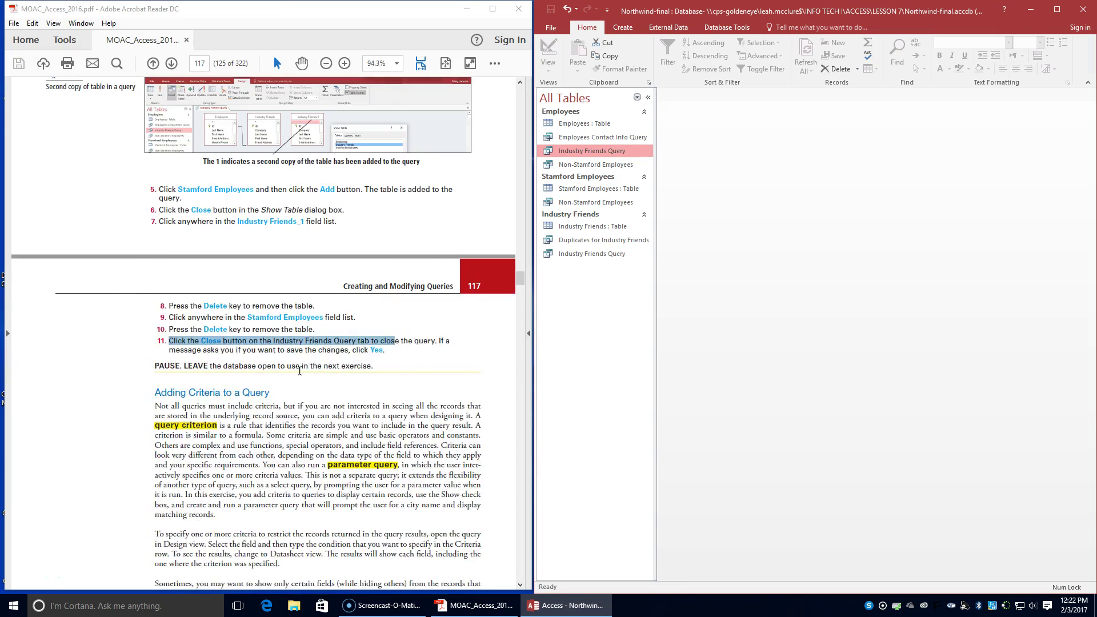
{"action": "scroll", "coordinate": [299, 371], "scroll_direction": "down", "scroll_amount": 10}
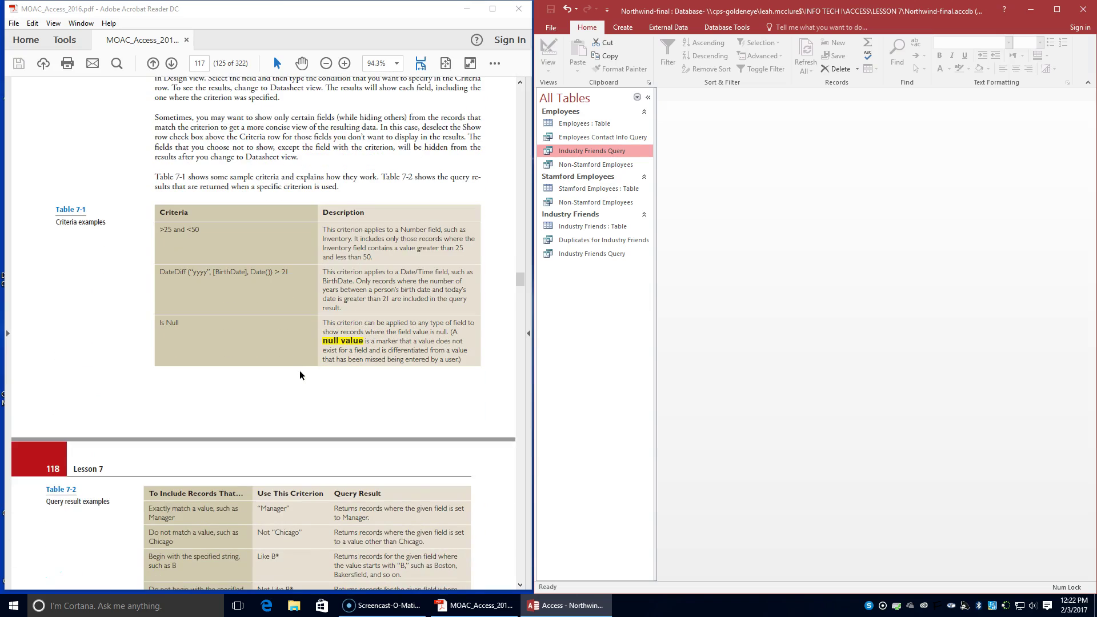
{"action": "scroll", "coordinate": [299, 375], "scroll_direction": "down", "scroll_amount": 1}
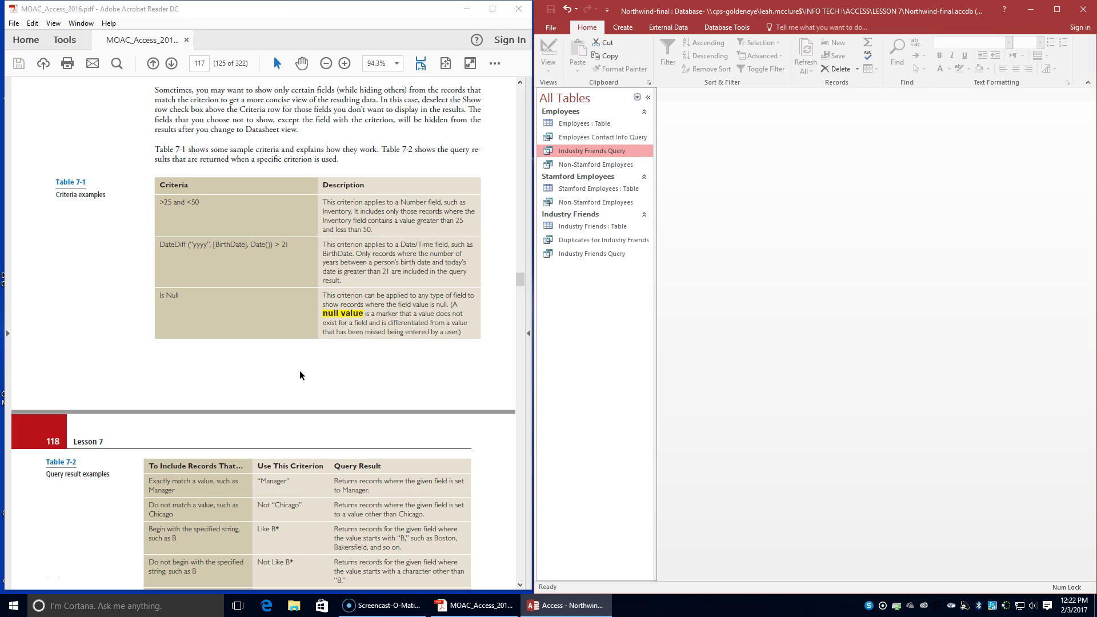
{"action": "scroll", "coordinate": [301, 376], "scroll_direction": "up", "scroll_amount": 1}
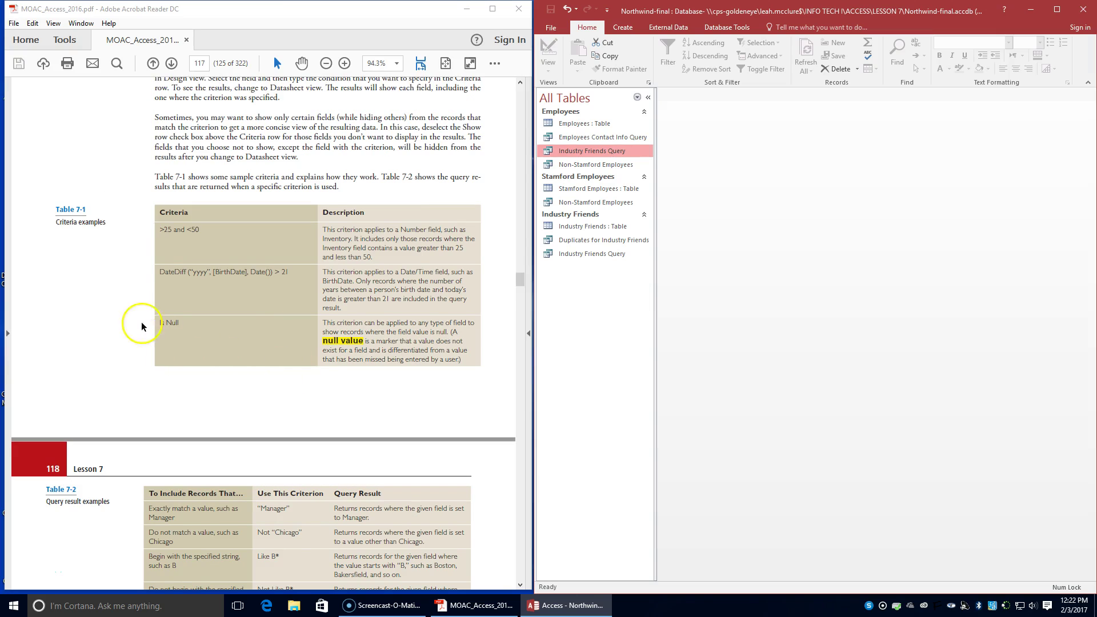
{"action": "scroll", "coordinate": [318, 246], "scroll_direction": "down", "scroll_amount": 3}
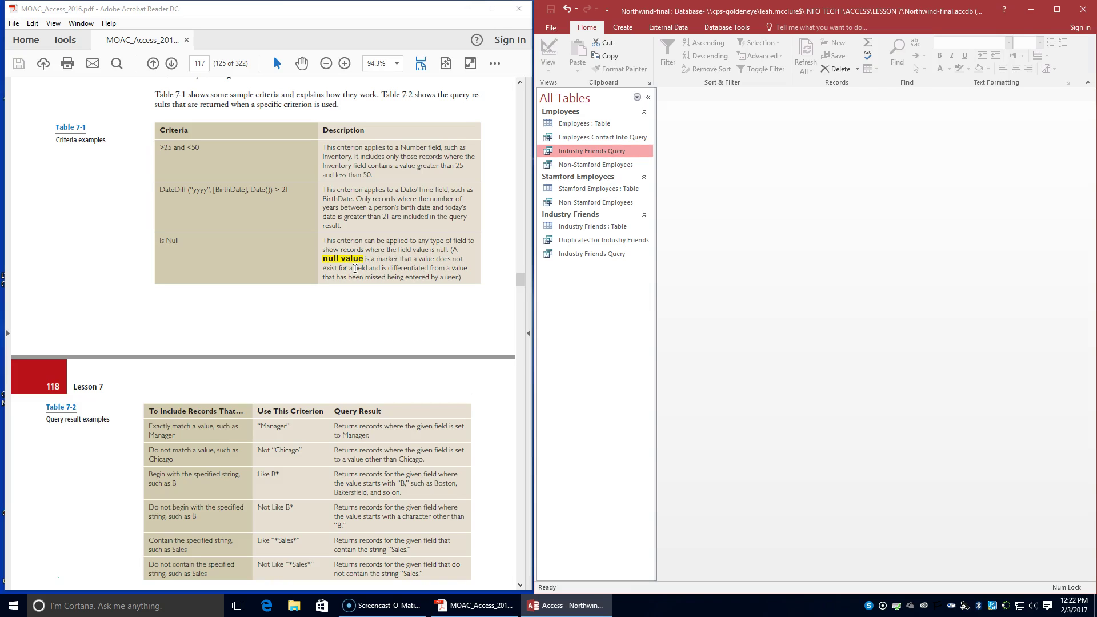
{"action": "scroll", "coordinate": [355, 268], "scroll_direction": "down", "scroll_amount": 3}
{"action": "left_click", "coordinate": [357, 358]}
{"action": "scroll", "coordinate": [358, 359], "scroll_direction": "down", "scroll_amount": 4}
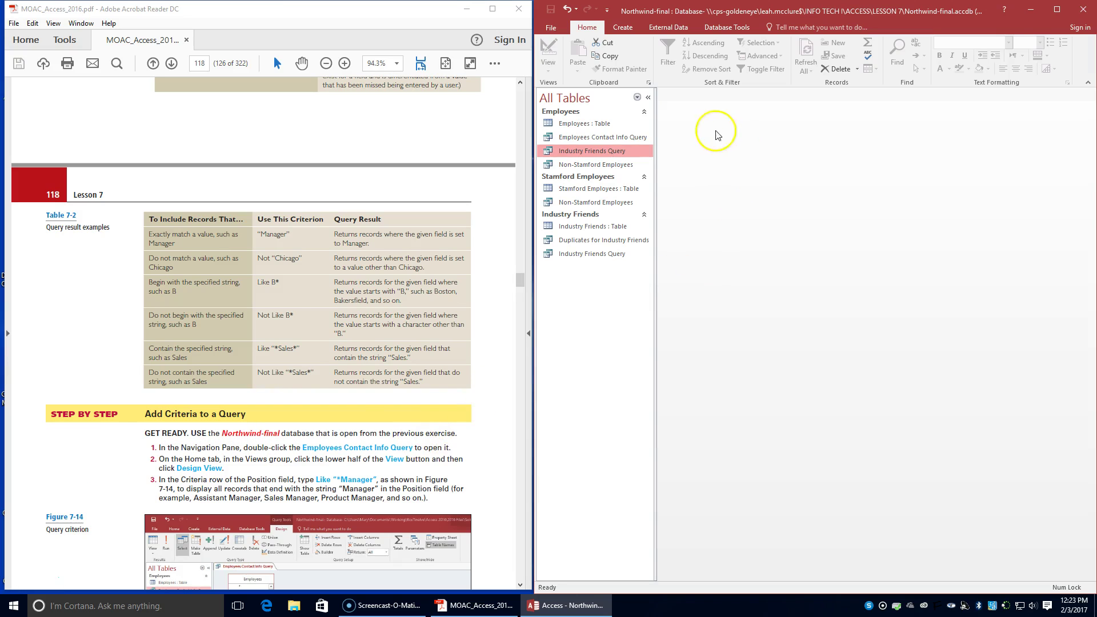
Step: Open Employees Contact Info Query in Design view, following steps 1 and 2 of Add Criteria to a Query
{"action": "double_click", "coordinate": [594, 138]}
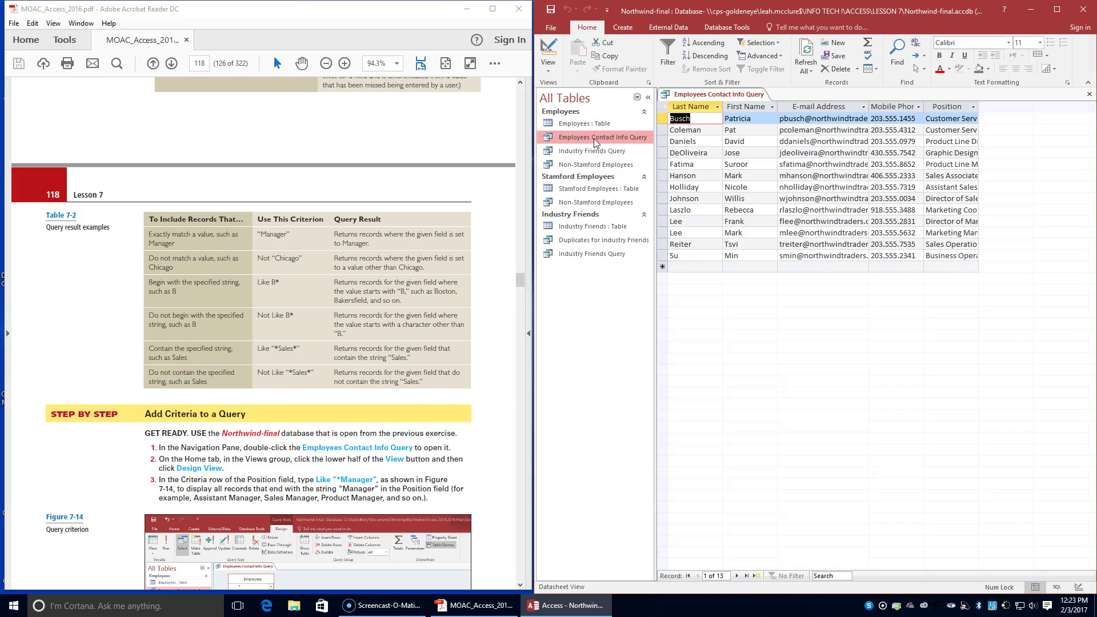
{"action": "left_click", "coordinate": [550, 71]}
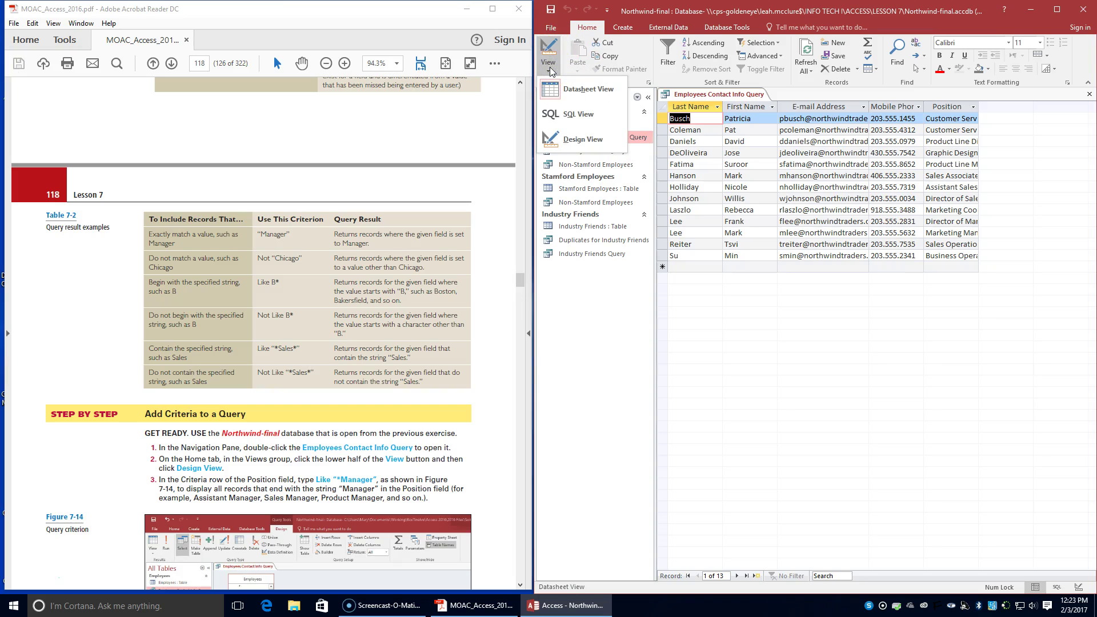
{"action": "left_click", "coordinate": [560, 138]}
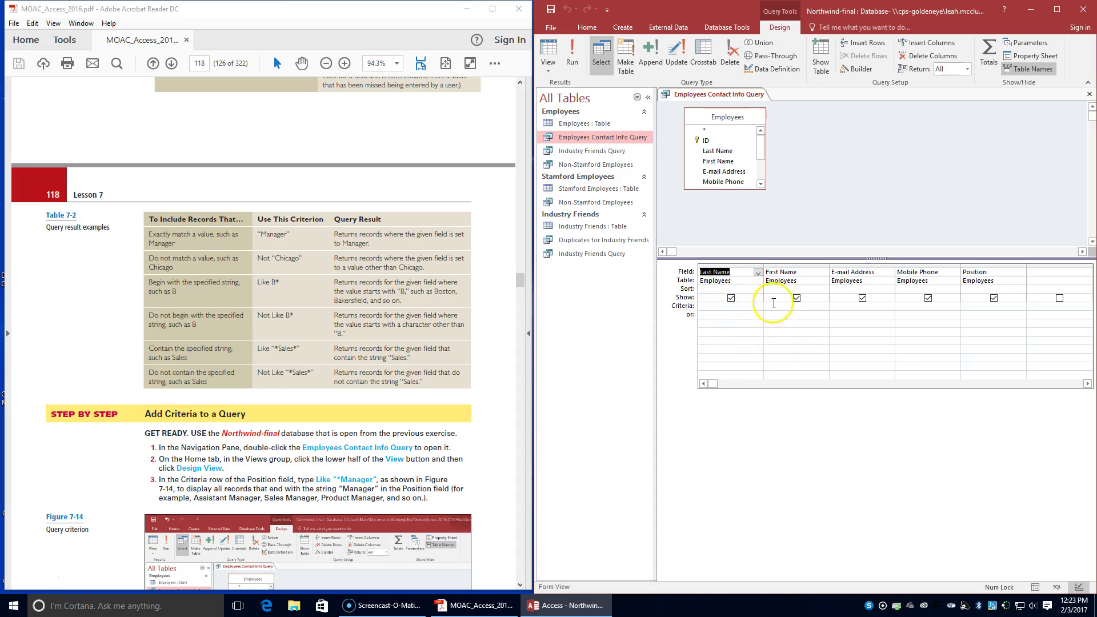
Step: Set the Position field's criterion to Like"*Manager" and compare it with Figure 7-14
{"action": "left_click", "coordinate": [972, 304]}
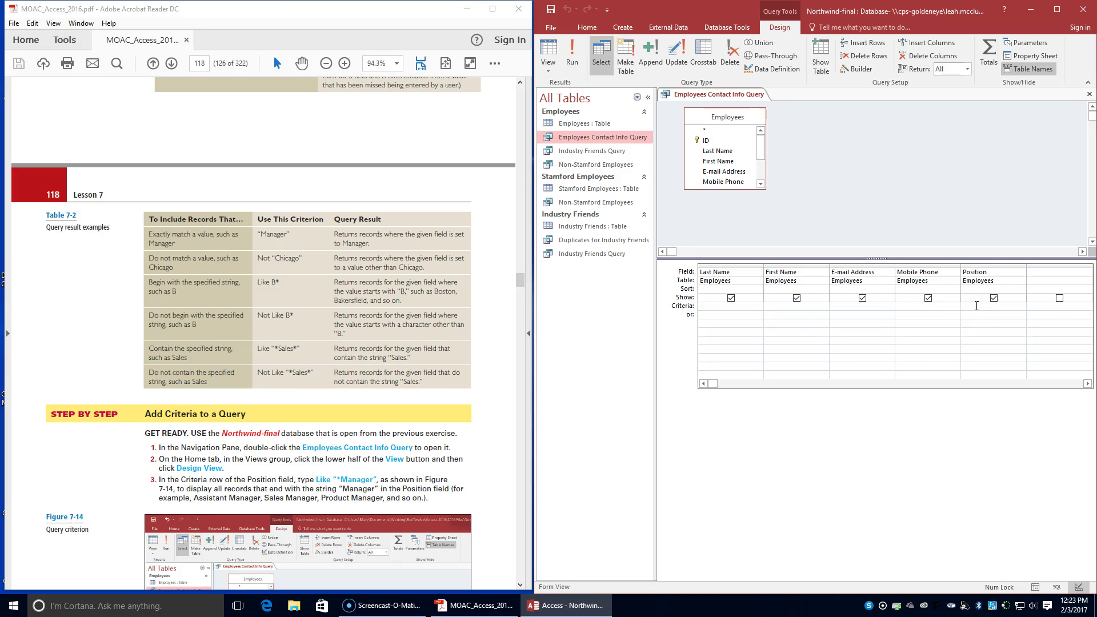
{"action": "type", "text": "Like"}
{"action": "scroll", "coordinate": [200, 562], "scroll_direction": "down", "scroll_amount": 4}
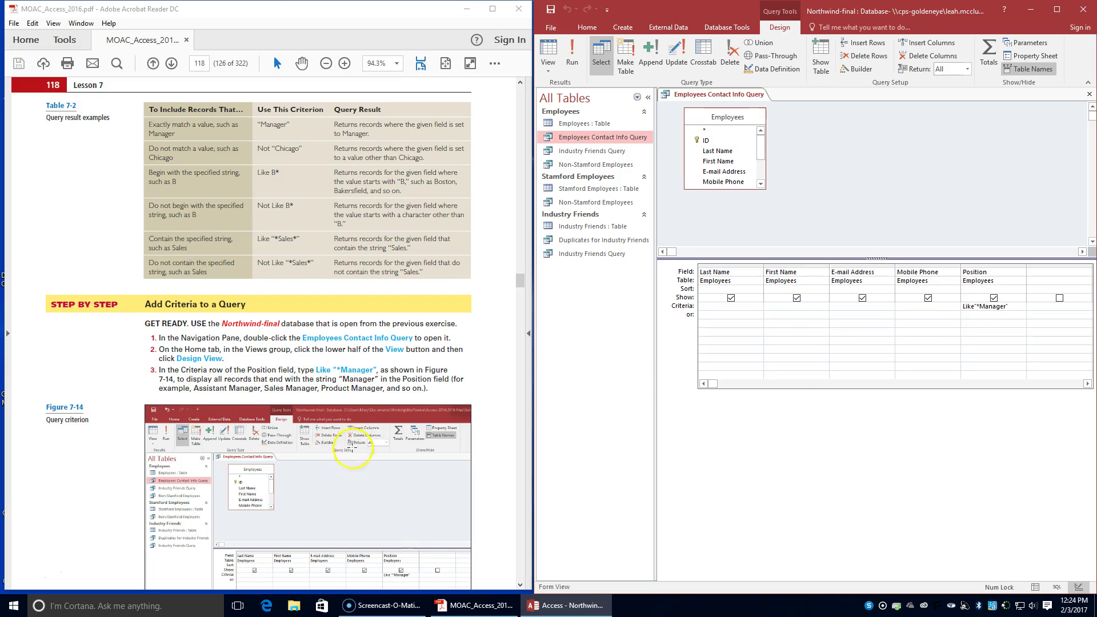
Step: Show Employees Contact Info Query in Datasheet view and widen the Position column, following step 4
{"action": "scroll", "coordinate": [352, 449], "scroll_direction": "down", "scroll_amount": 6}
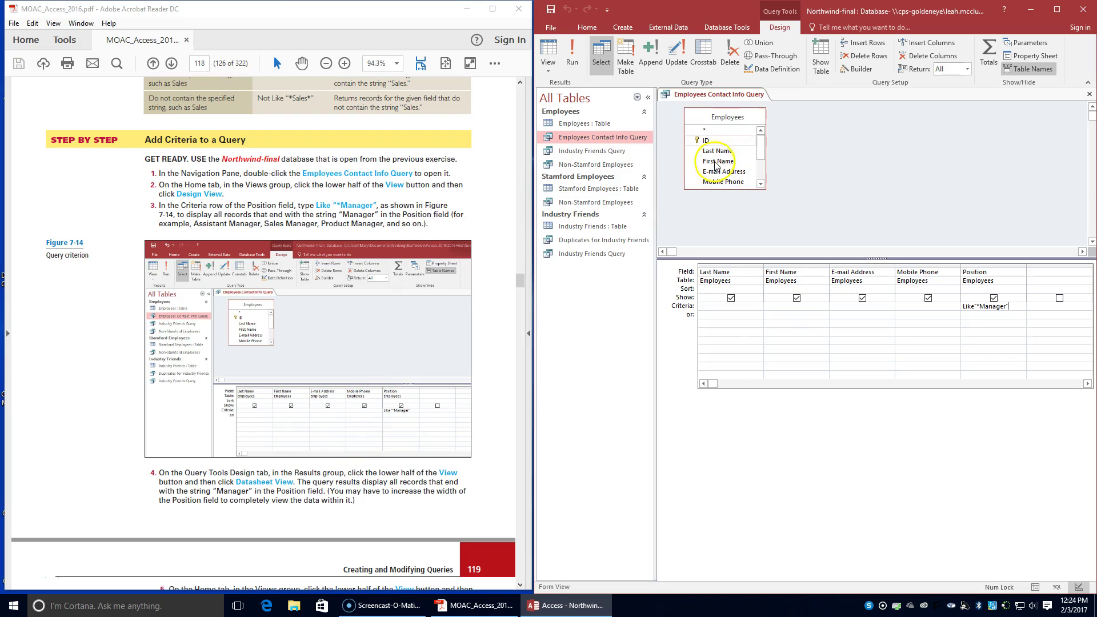
{"action": "left_click", "coordinate": [551, 72]}
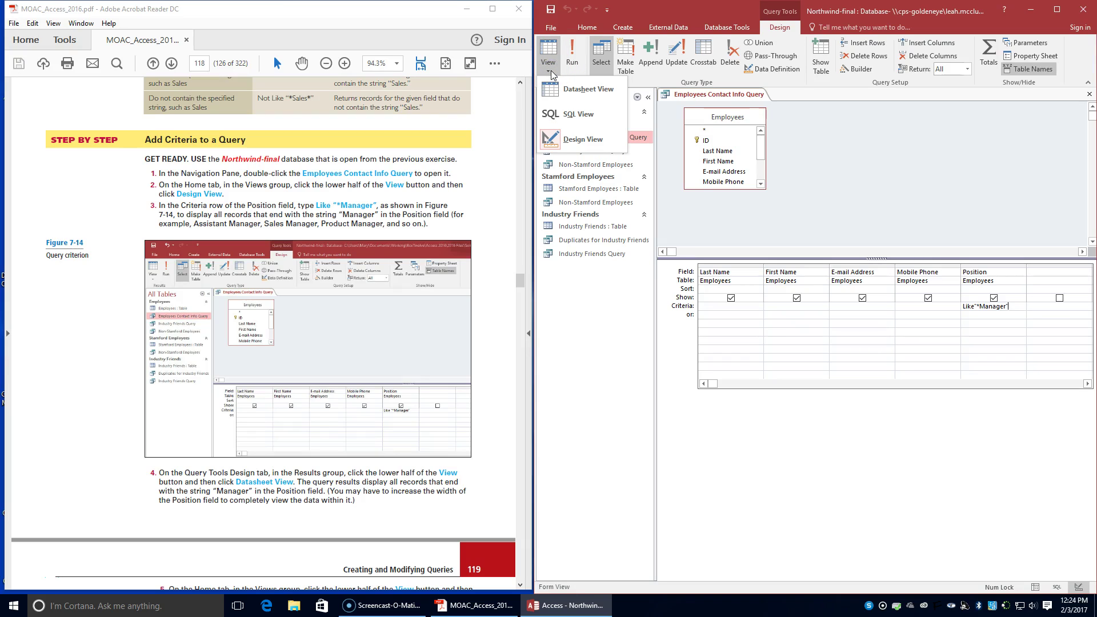
{"action": "left_click", "coordinate": [565, 90]}
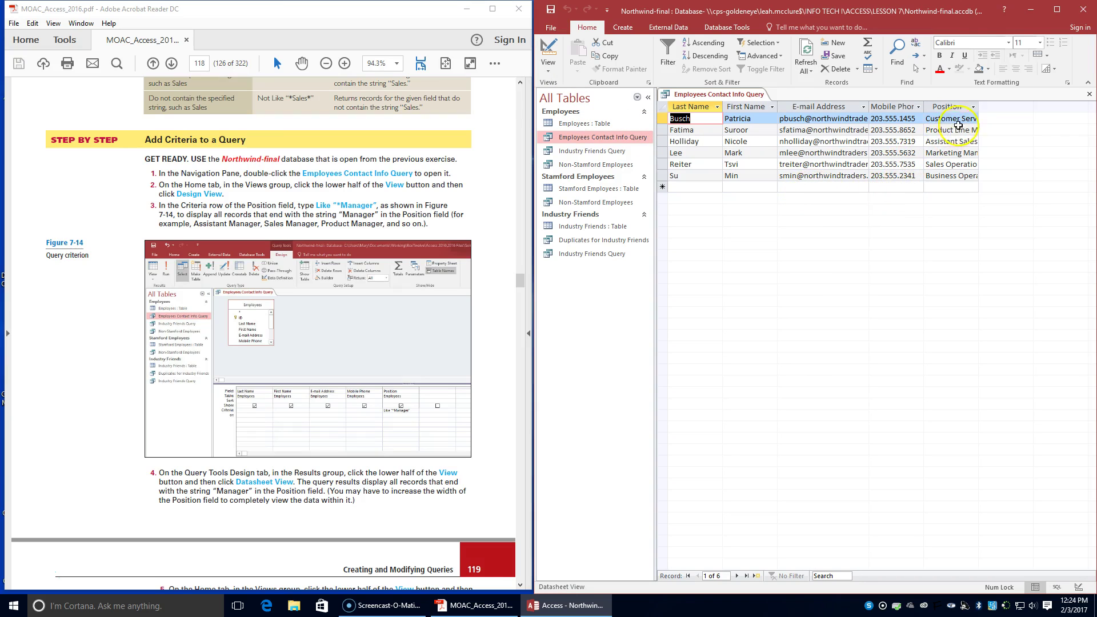
{"action": "left_click_drag", "start_coordinate": [979, 105], "coordinate": [1022, 104]}
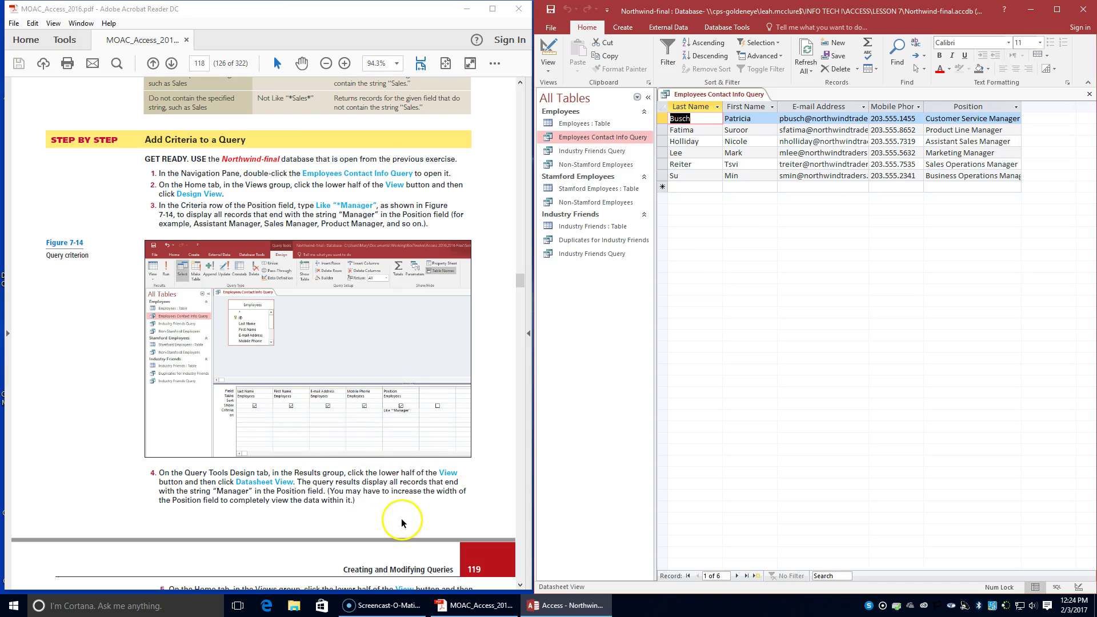
{"action": "scroll", "coordinate": [386, 532], "scroll_direction": "down", "scroll_amount": 3}
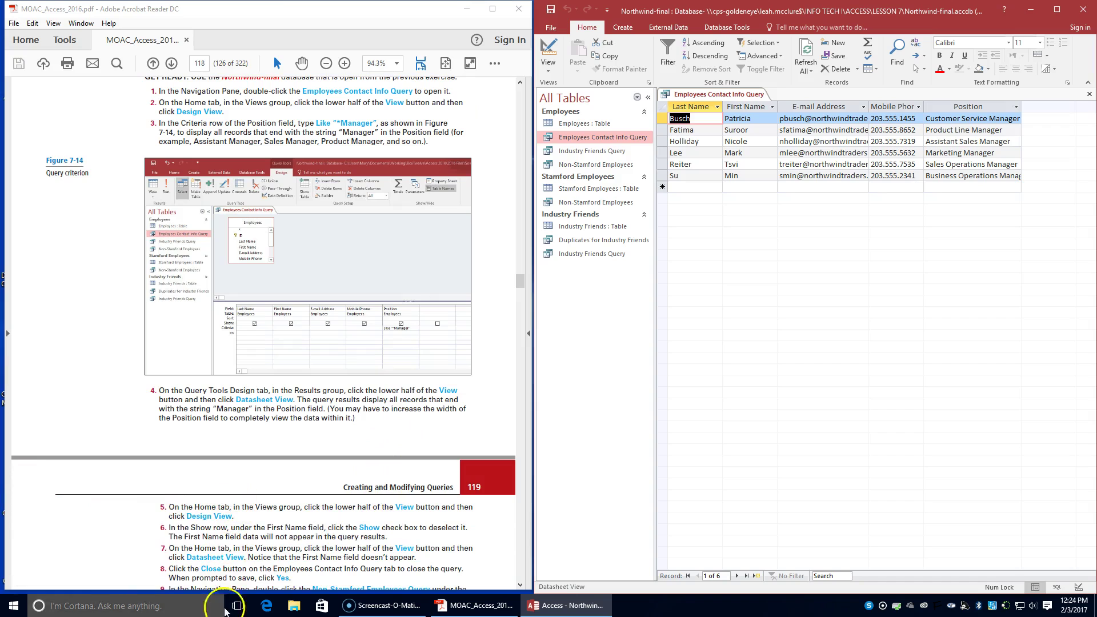
Step: Hide the First Name field of Employees Contact Info Query in Design view and display the results in Datasheet view
{"action": "left_click", "coordinate": [547, 71]}
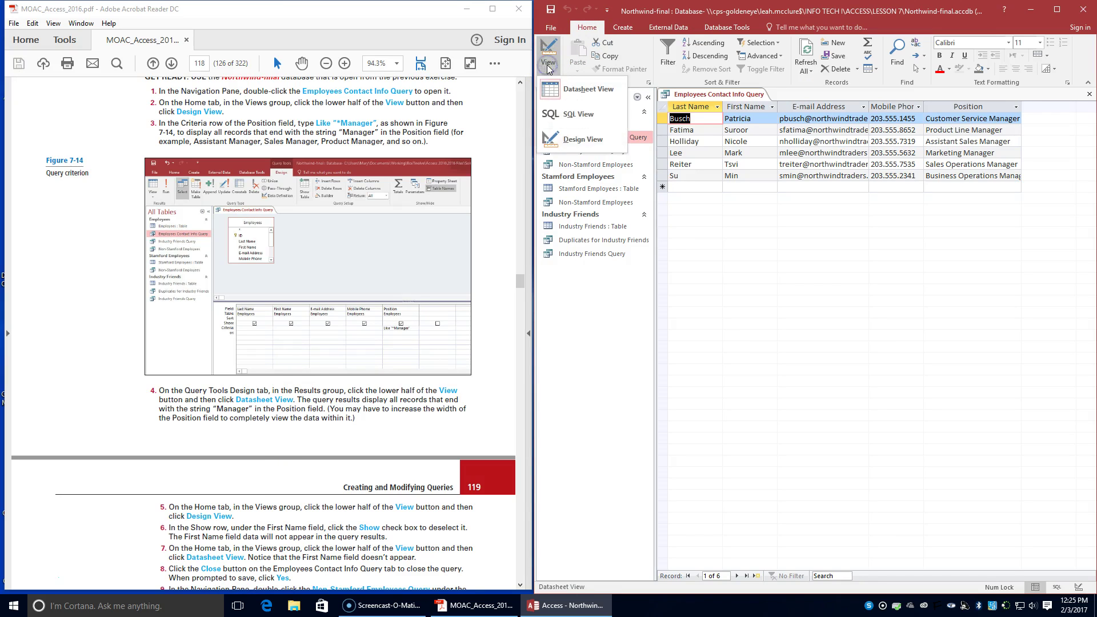
{"action": "left_click", "coordinate": [567, 139]}
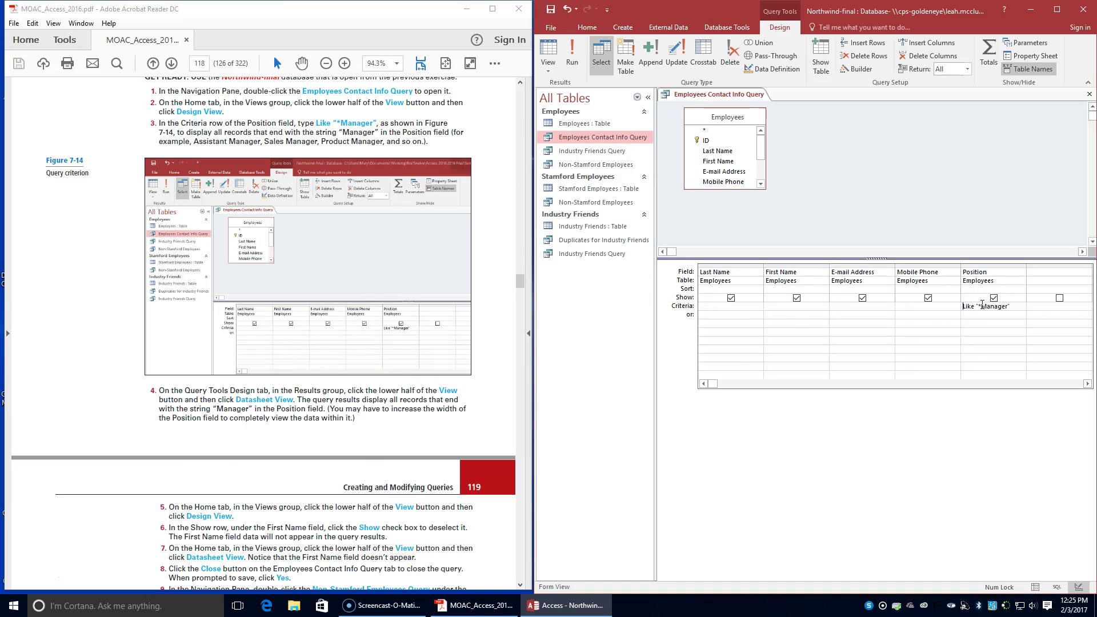
{"action": "left_click", "coordinate": [796, 298]}
{"action": "left_click", "coordinate": [554, 74]}
{"action": "left_click", "coordinate": [563, 98]}
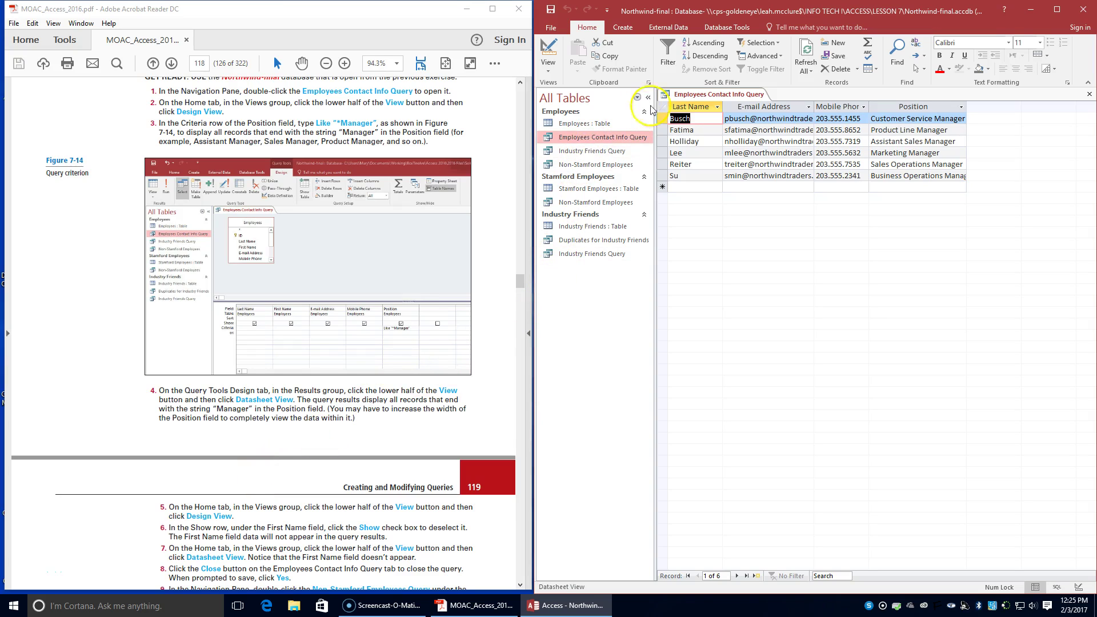
Step: Close Employees Contact Info Query and save its design changes
{"action": "right_click", "coordinate": [675, 98]}
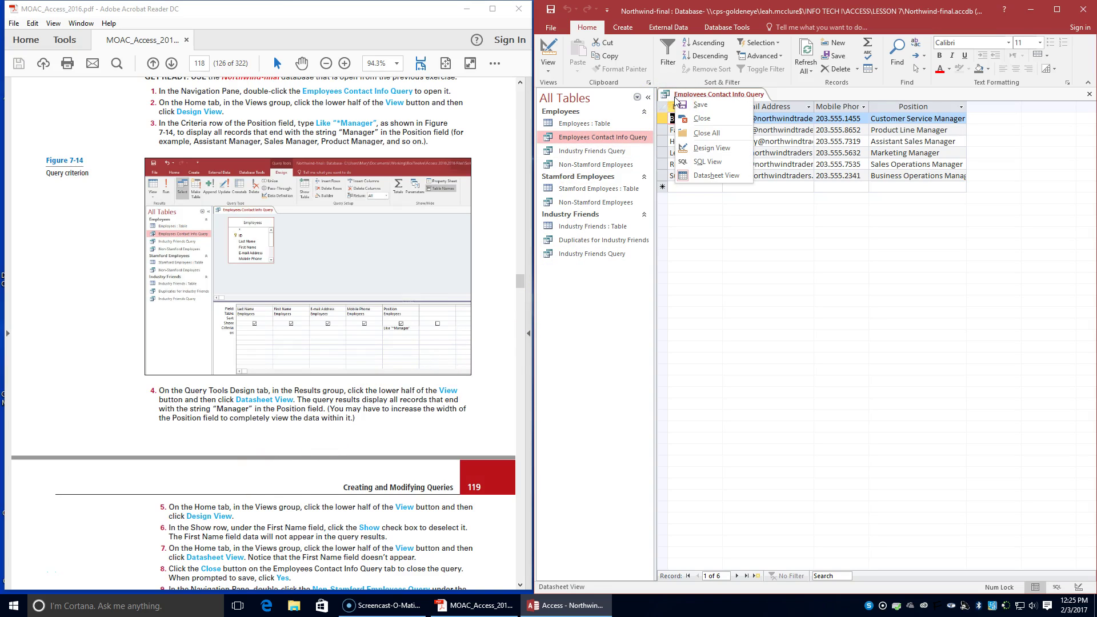
{"action": "left_click", "coordinate": [701, 119]}
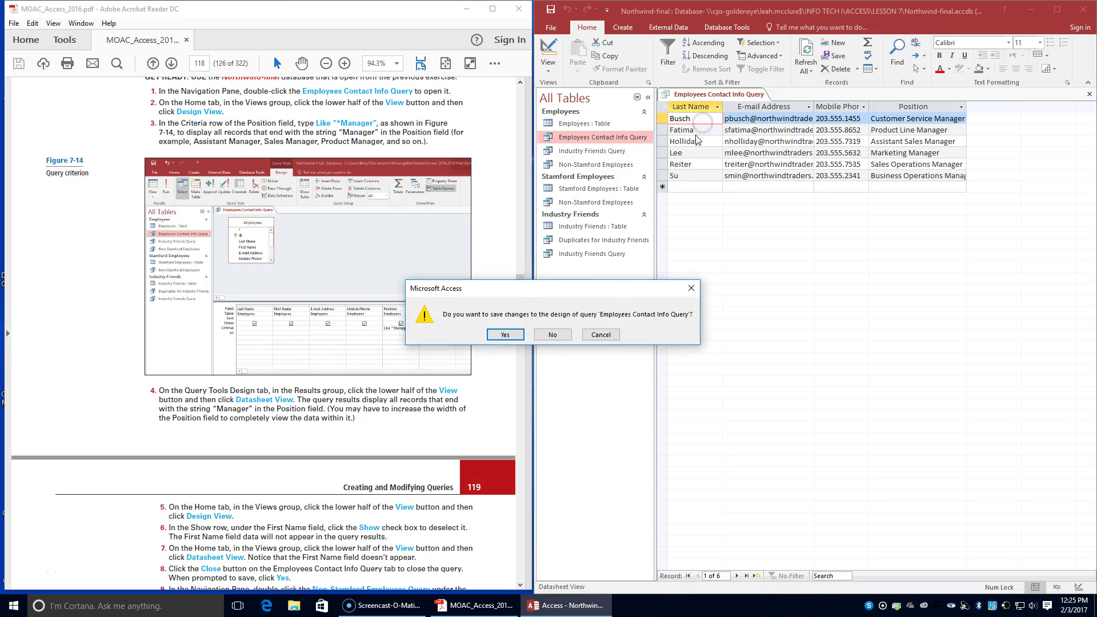
{"action": "left_click", "coordinate": [505, 335]}
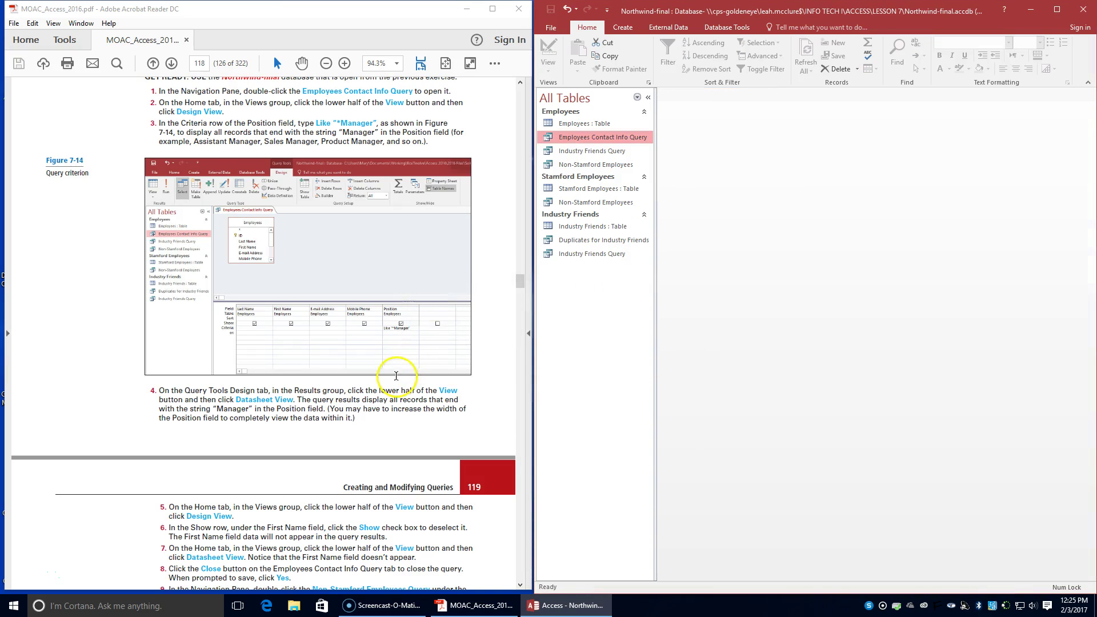
Step: Open the Non-Stamford Employees query under Employees in Design view and set the City field's criterion to [City?]
{"action": "scroll", "coordinate": [396, 376], "scroll_direction": "down", "scroll_amount": 2}
{"action": "scroll", "coordinate": [395, 376], "scroll_direction": "down", "scroll_amount": 1}
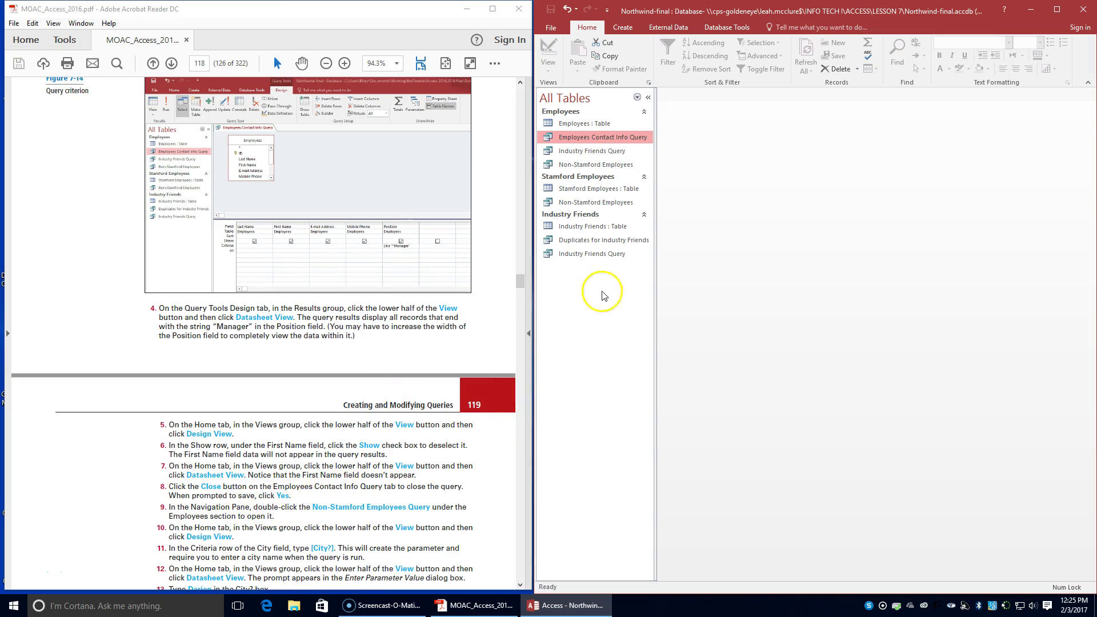
{"action": "double_click", "coordinate": [584, 165]}
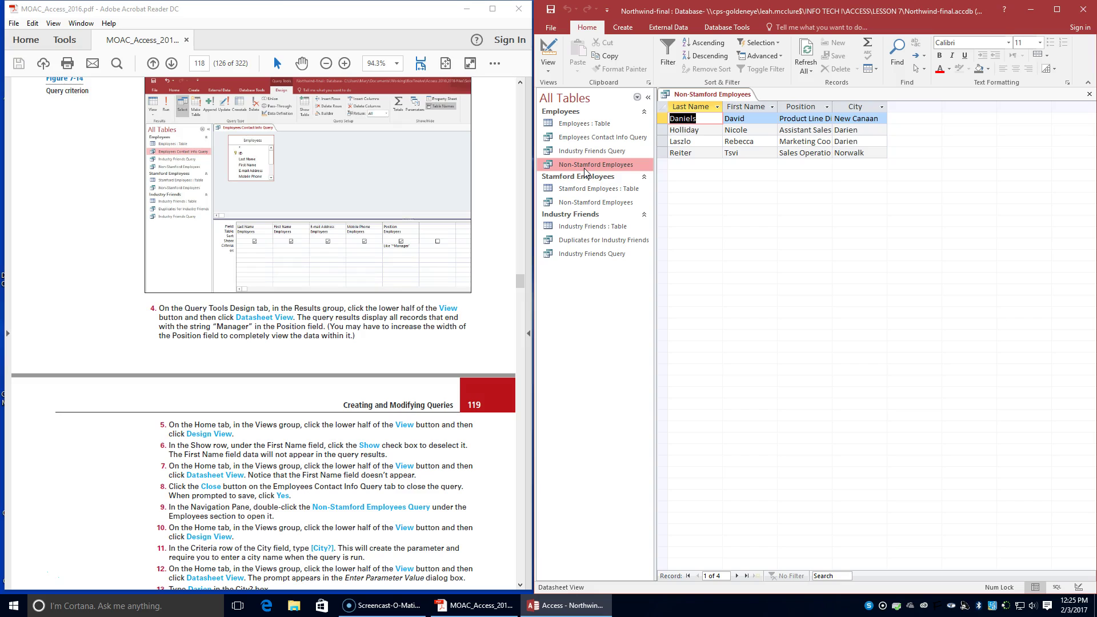
{"action": "left_click", "coordinate": [548, 69]}
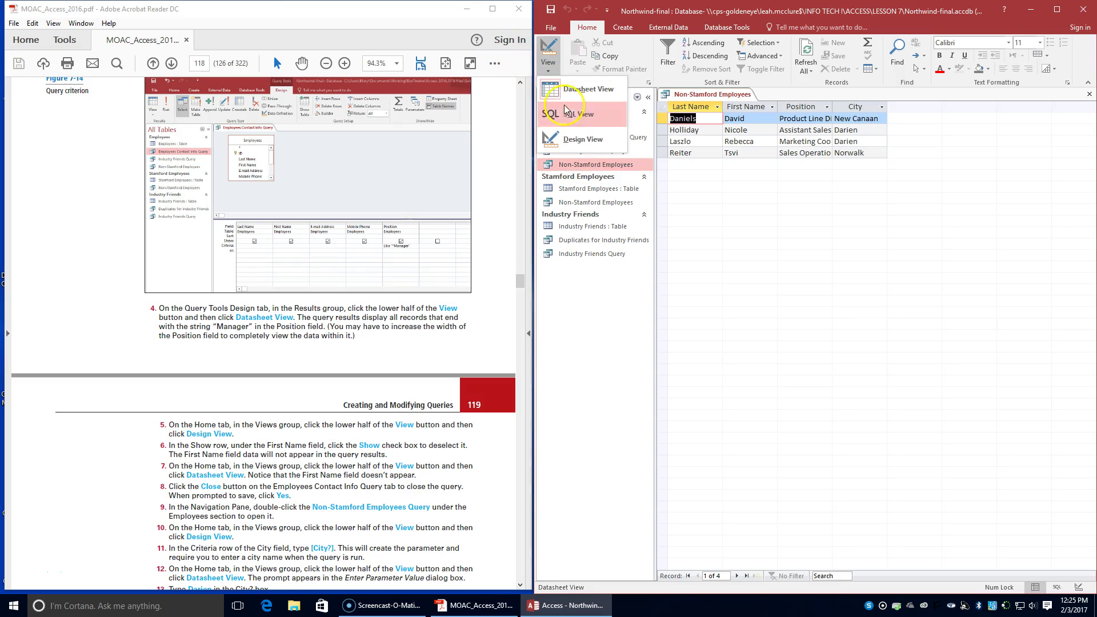
{"action": "left_click", "coordinate": [572, 141]}
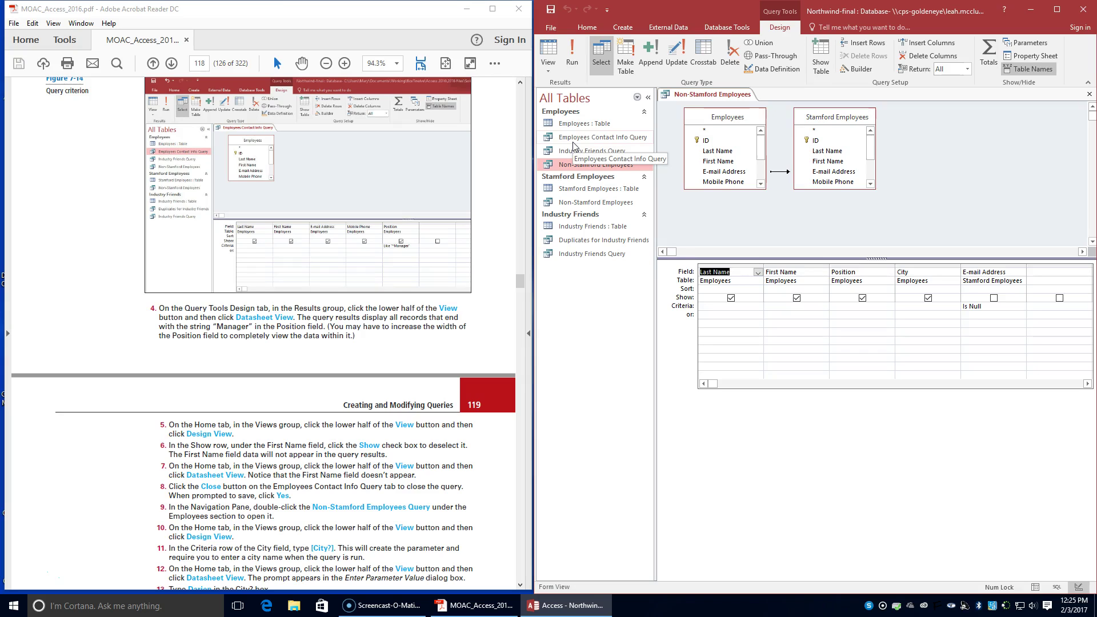
{"action": "left_click", "coordinate": [933, 306]}
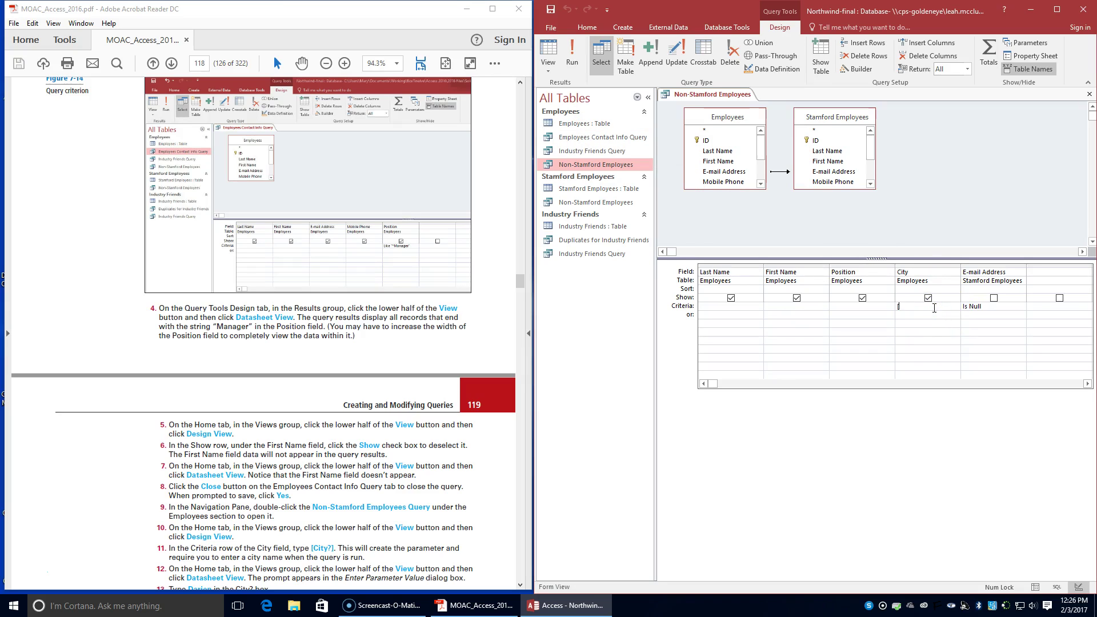
{"action": "type", "text": "[City?"}
Step: Show the Non-Stamford Employees query in Datasheet view, supplying Darien as the City? parameter value
{"action": "left_click", "coordinate": [550, 81]}
{"action": "left_click", "coordinate": [560, 101]}
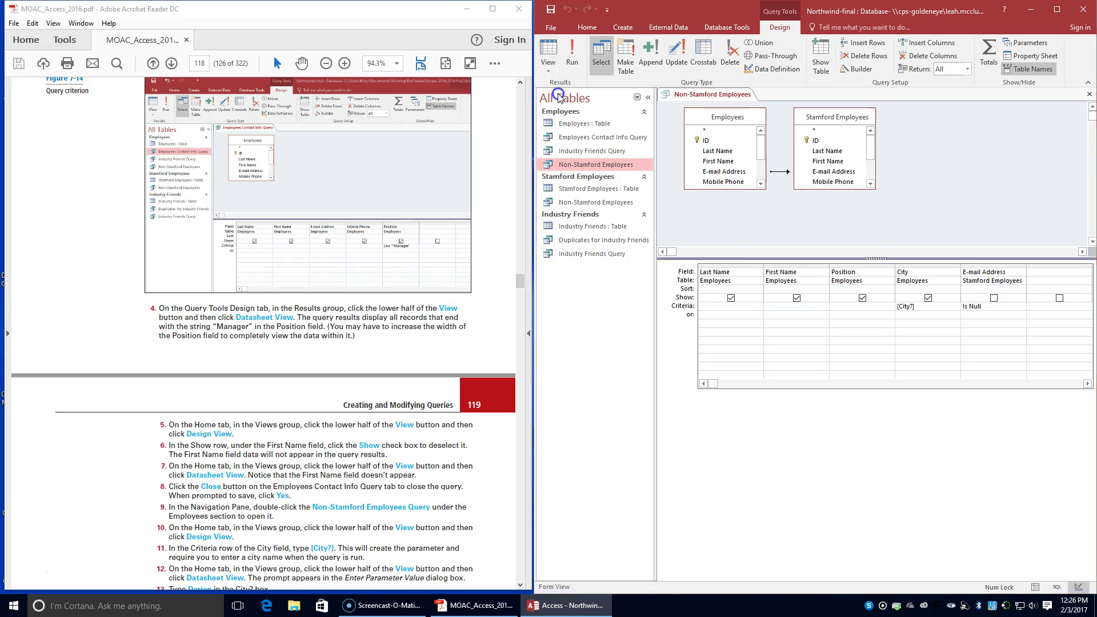
{"action": "scroll", "coordinate": [272, 474], "scroll_direction": "down", "scroll_amount": 1}
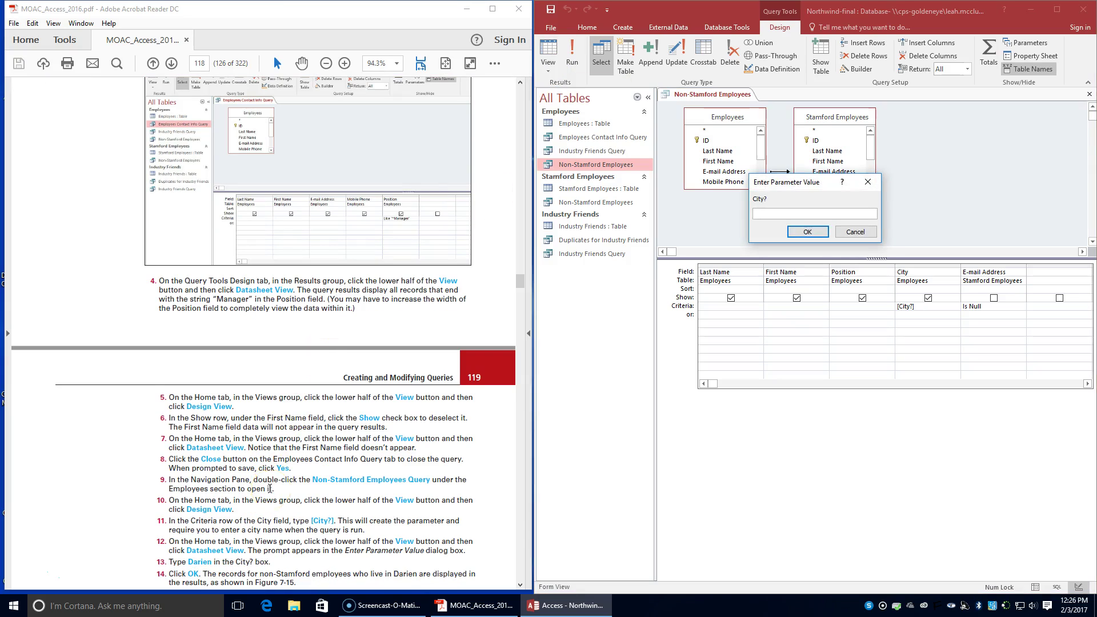
{"action": "scroll", "coordinate": [270, 488], "scroll_direction": "down", "scroll_amount": 1}
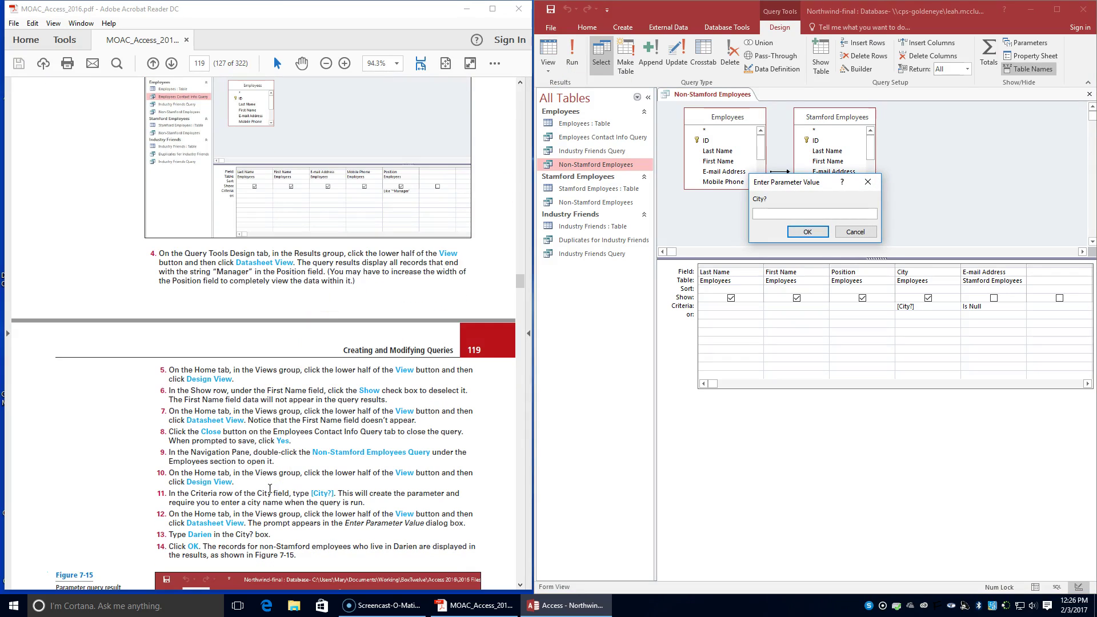
{"action": "left_click", "coordinate": [366, 460]}
{"action": "type", "text": "Darien"}
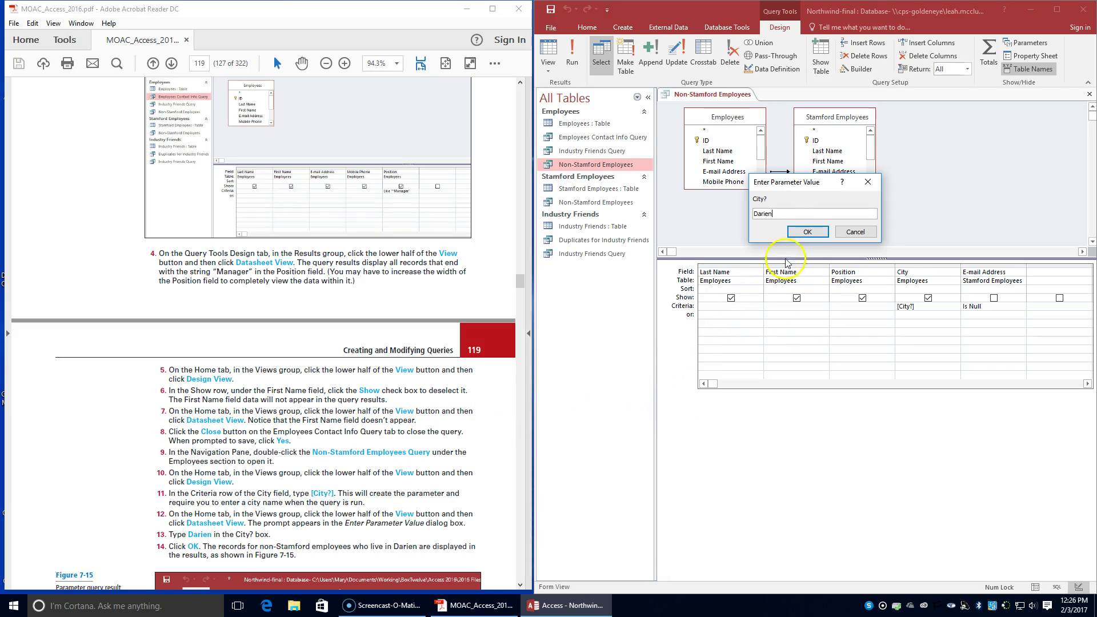
{"action": "left_click", "coordinate": [806, 231]}
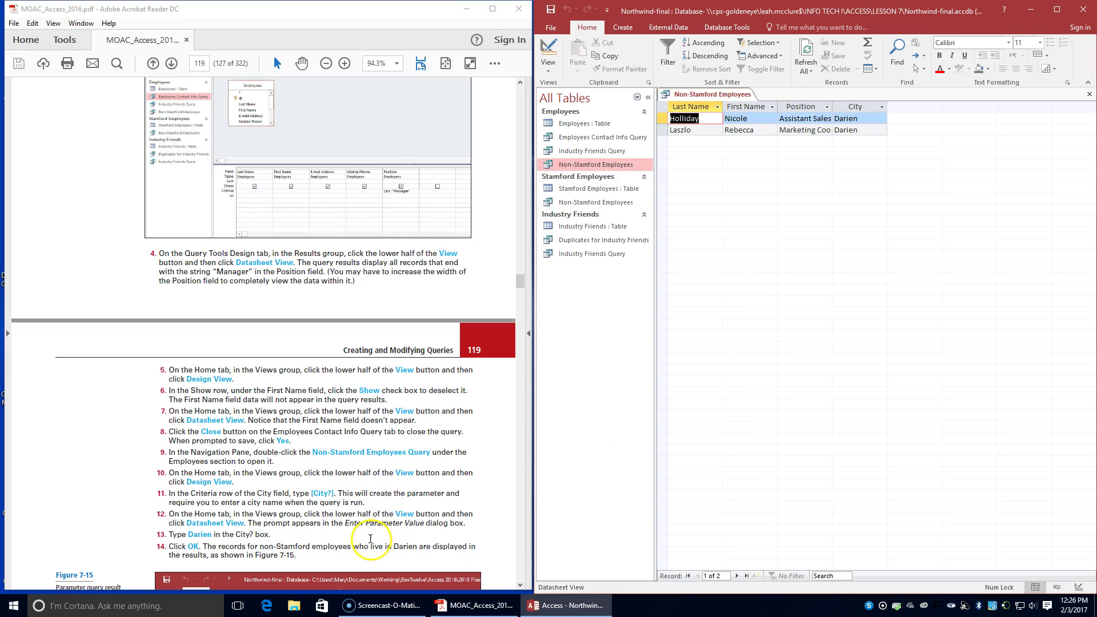
Step: Compare the results with Figure 7-15, and close the Non-Stamford Employees query with its design changes saved
{"action": "scroll", "coordinate": [360, 539], "scroll_direction": "down", "scroll_amount": 1}
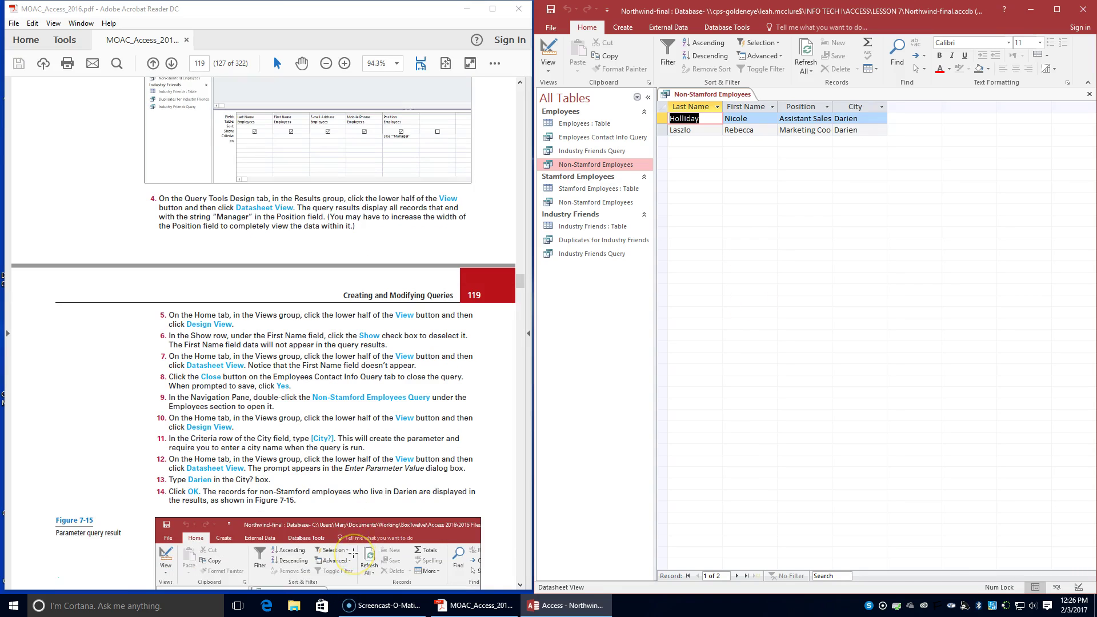
{"action": "scroll", "coordinate": [353, 551], "scroll_direction": "down", "scroll_amount": 2}
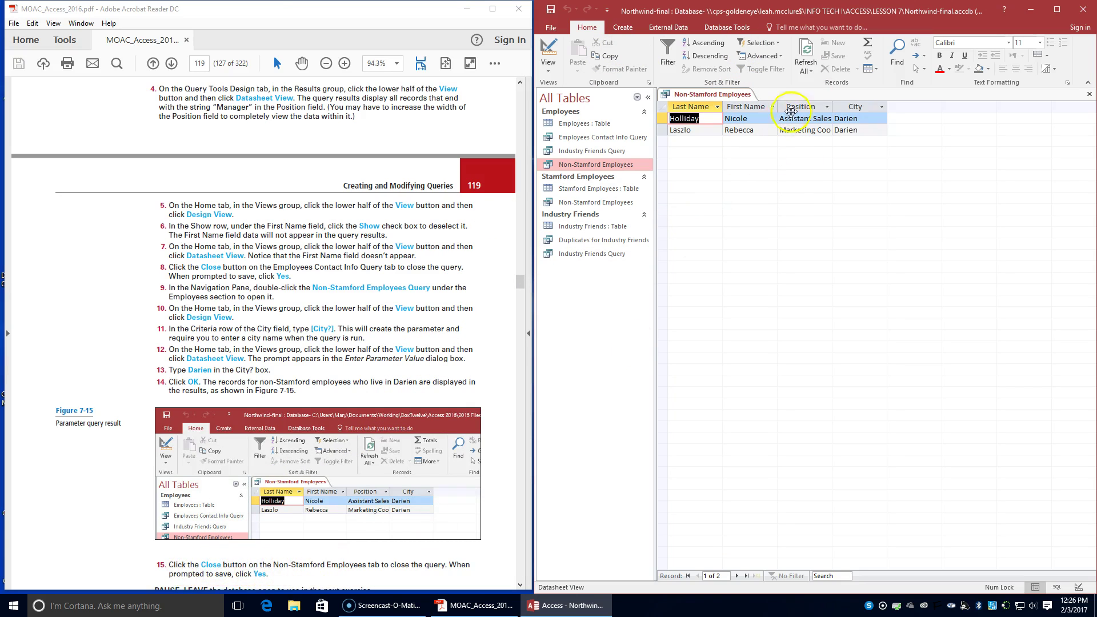
{"action": "right_click", "coordinate": [728, 95]}
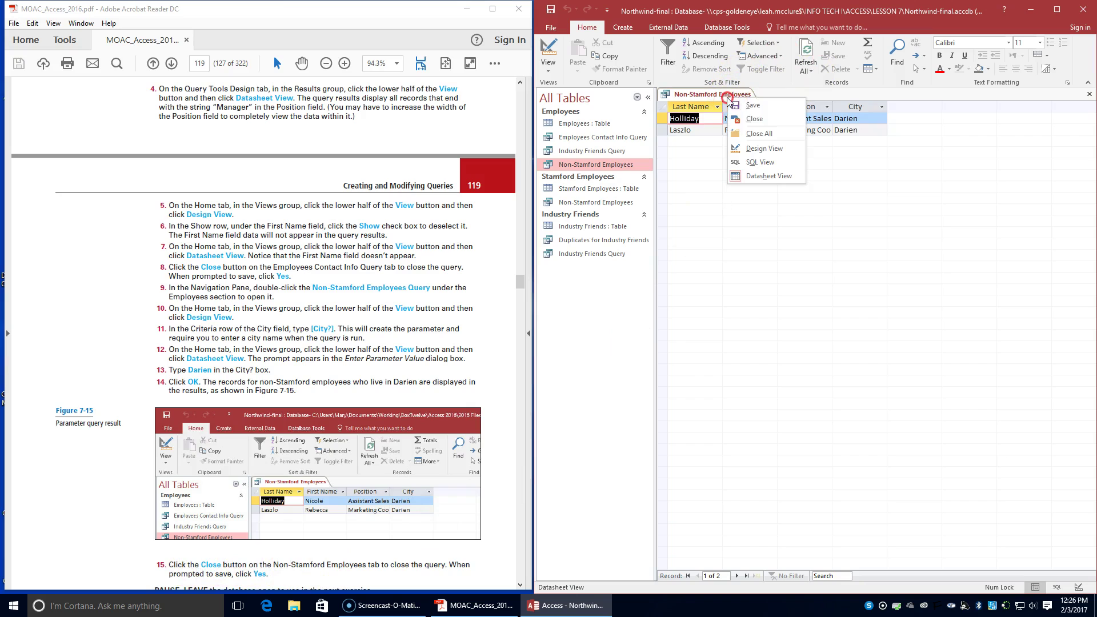
{"action": "left_click", "coordinate": [753, 118]}
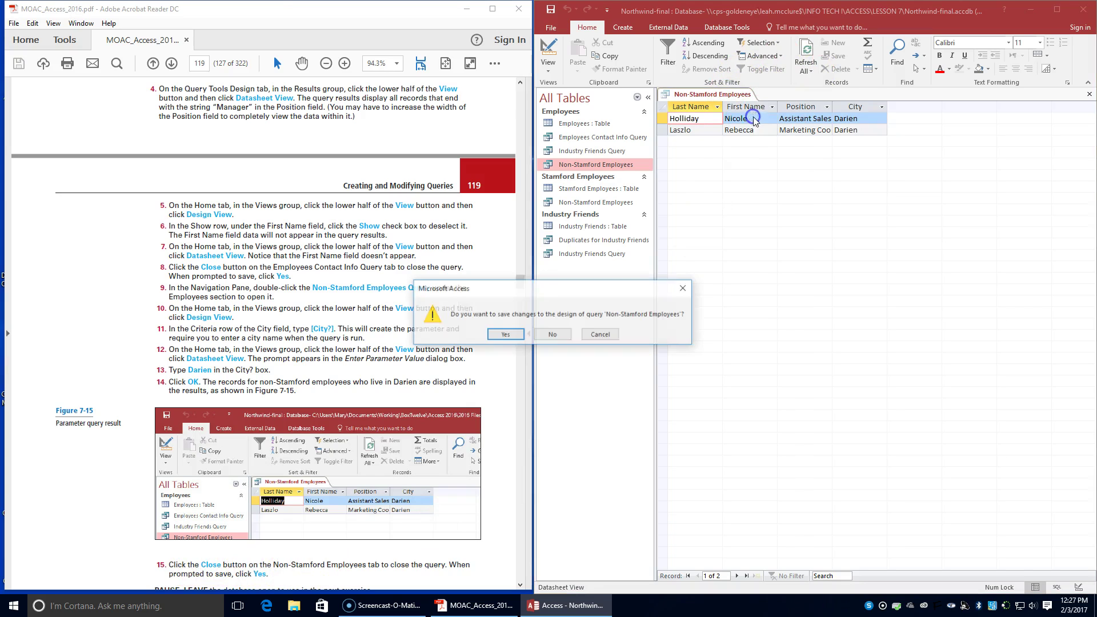
{"action": "left_click", "coordinate": [501, 337]}
Step: Read the textbook's section on sorting data within a query and open Industry Friends Query under Employees, following step 1
{"action": "scroll", "coordinate": [369, 408], "scroll_direction": "down", "scroll_amount": 3}
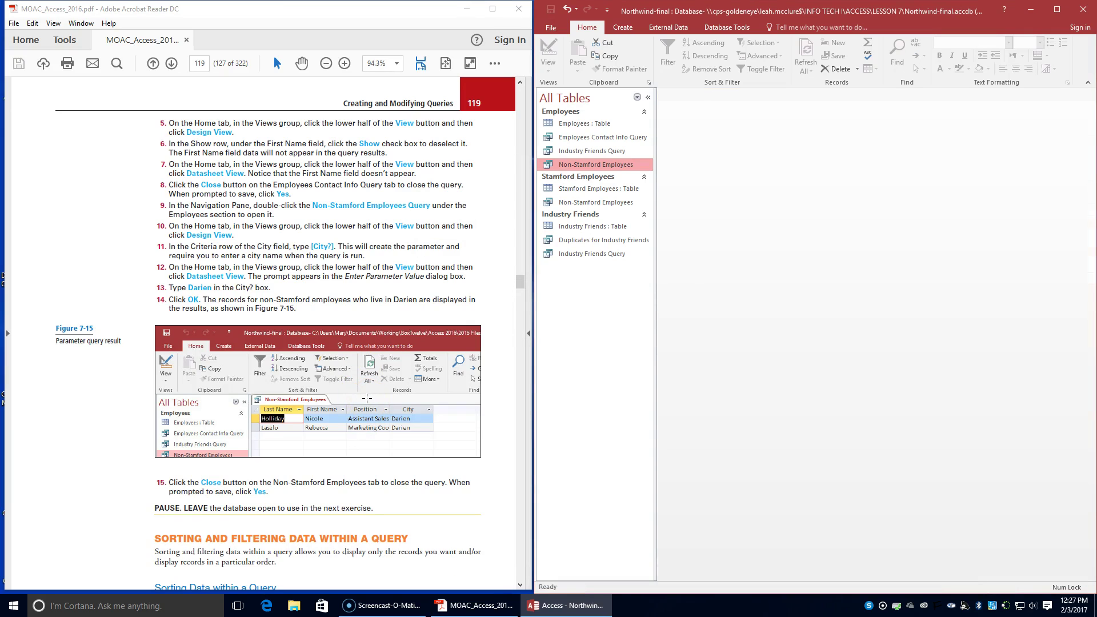
{"action": "scroll", "coordinate": [364, 409], "scroll_direction": "down", "scroll_amount": 3}
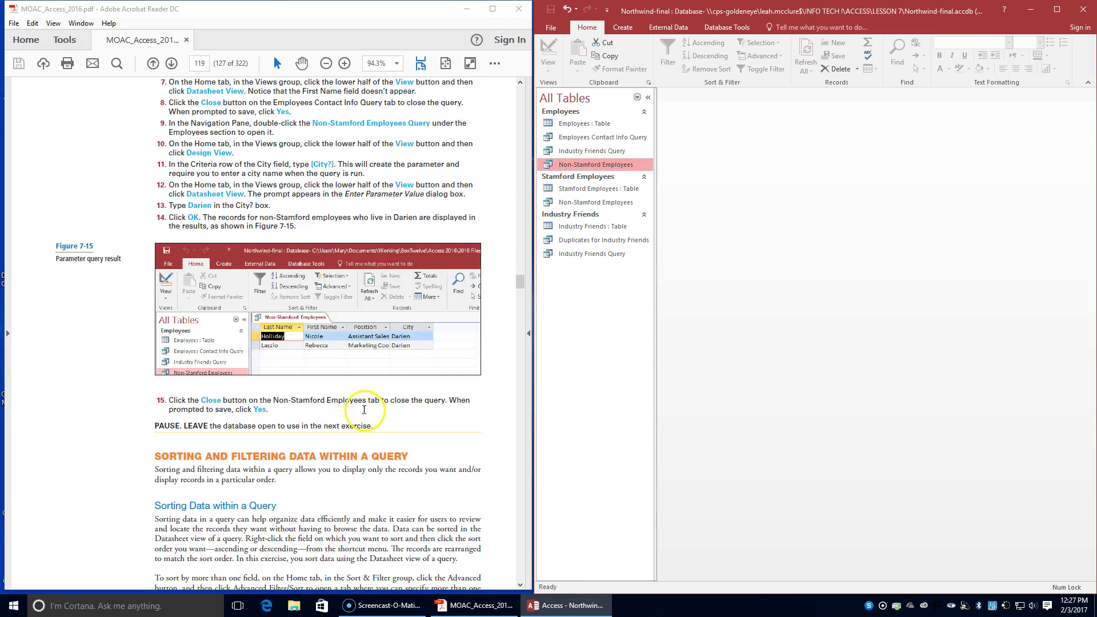
{"action": "scroll", "coordinate": [363, 410], "scroll_direction": "down", "scroll_amount": 5}
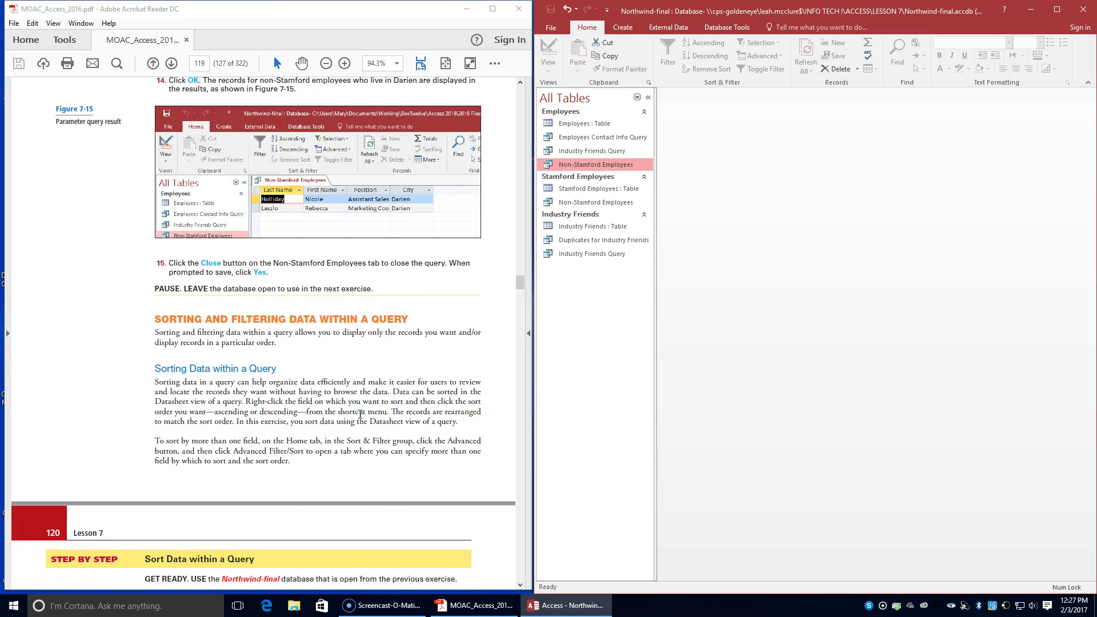
{"action": "scroll", "coordinate": [360, 414], "scroll_direction": "down", "scroll_amount": 4}
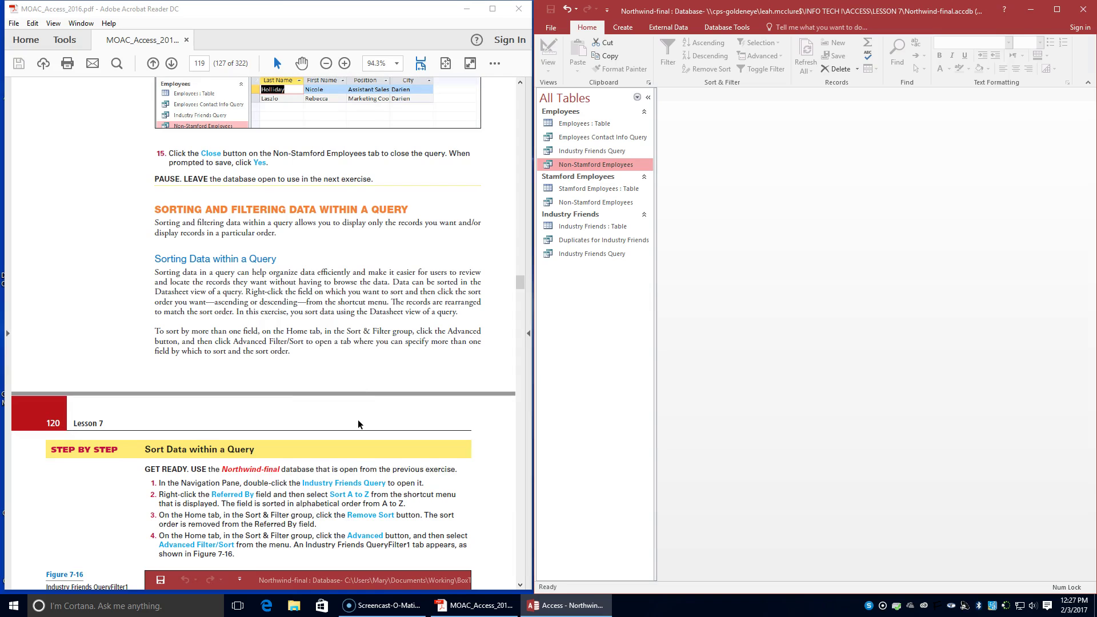
{"action": "scroll", "coordinate": [358, 424], "scroll_direction": "down", "scroll_amount": 1}
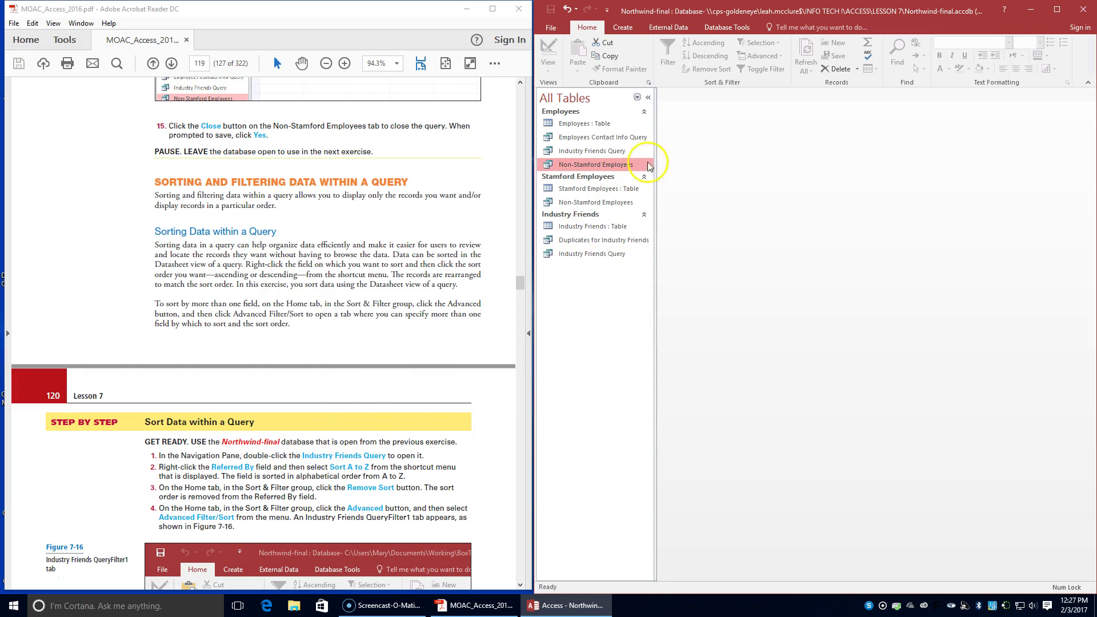
{"action": "double_click", "coordinate": [594, 151]}
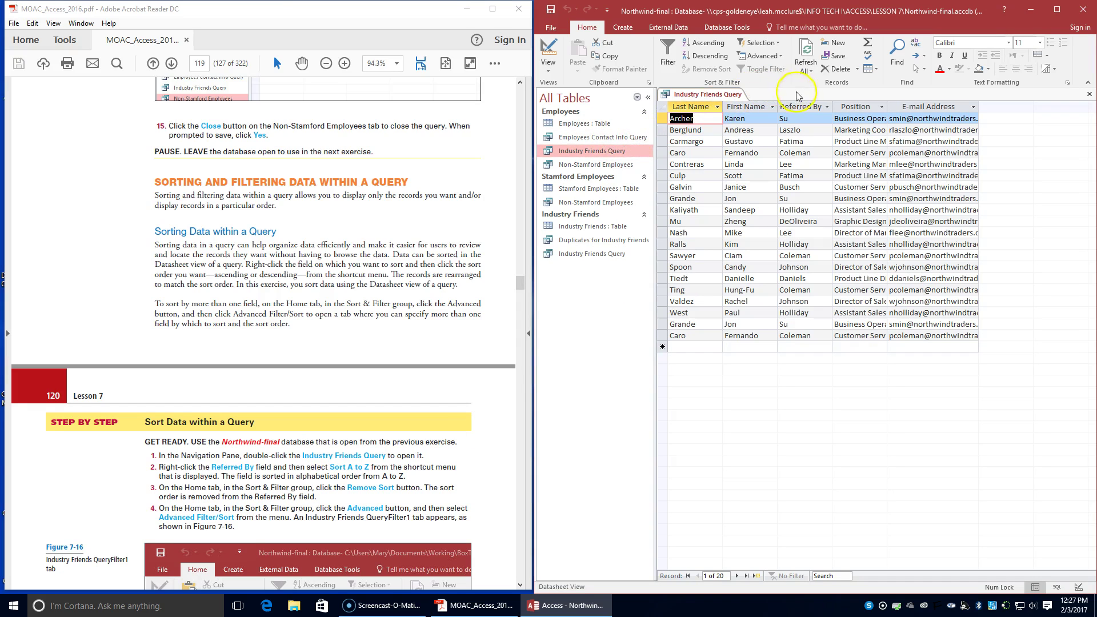
Step: Sort the Referred By field of Industry Friends Query from A to Z and remove that sort, following steps 2 and 3
{"action": "right_click", "coordinate": [796, 109]}
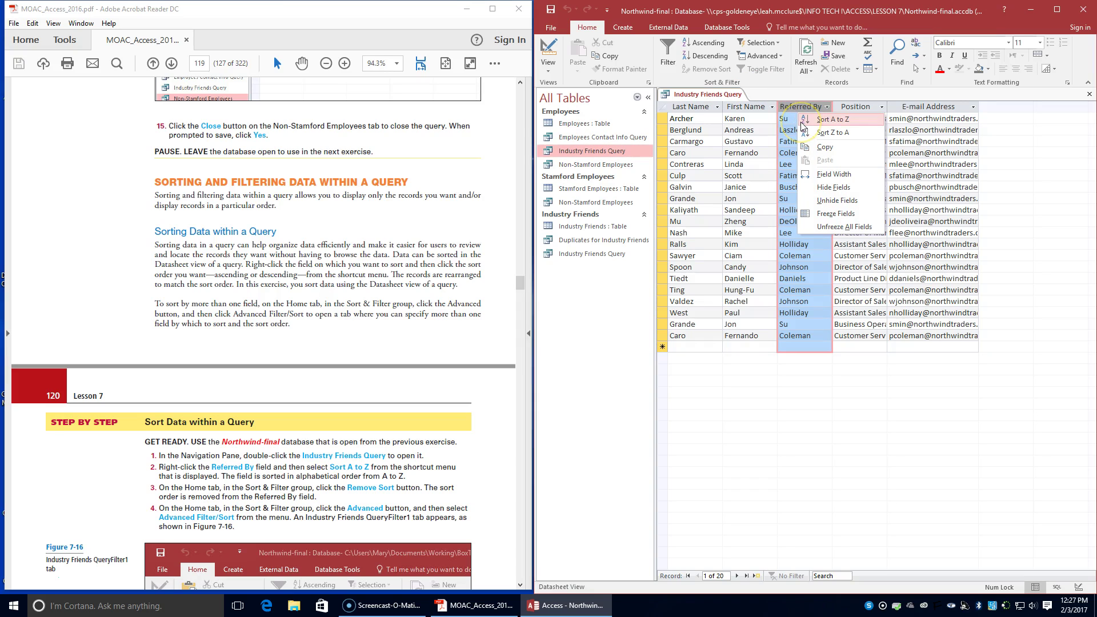
{"action": "left_click", "coordinate": [823, 119]}
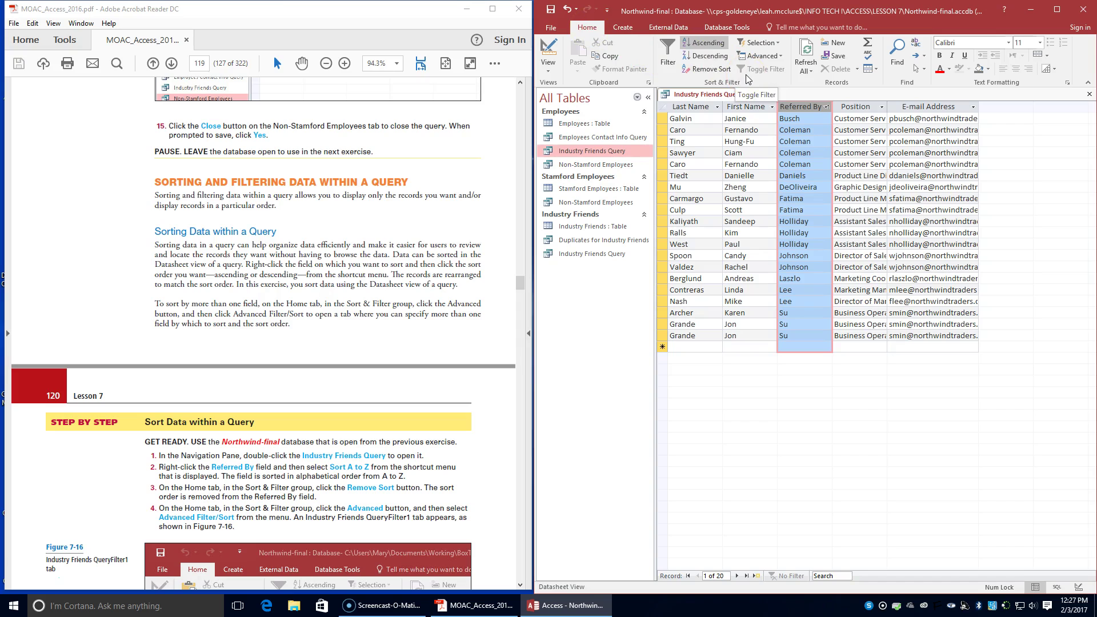
{"action": "left_click", "coordinate": [711, 70]}
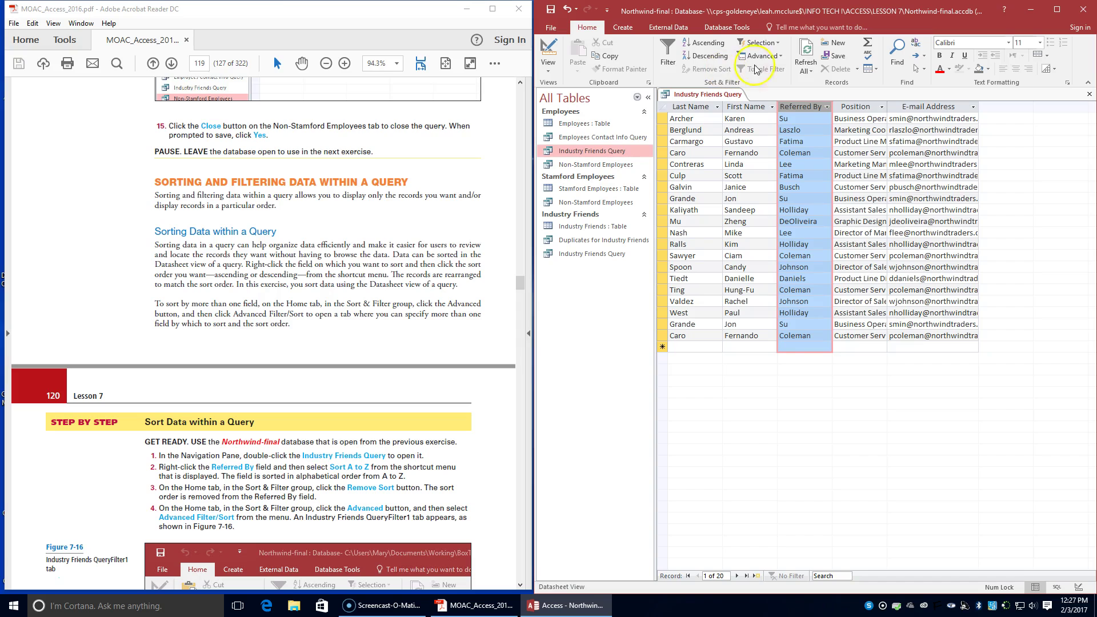
Step: Open an Advanced Filter/Sort for Industry Friends Query and choose Referred By as the field in the first column
{"action": "left_click", "coordinate": [780, 56]}
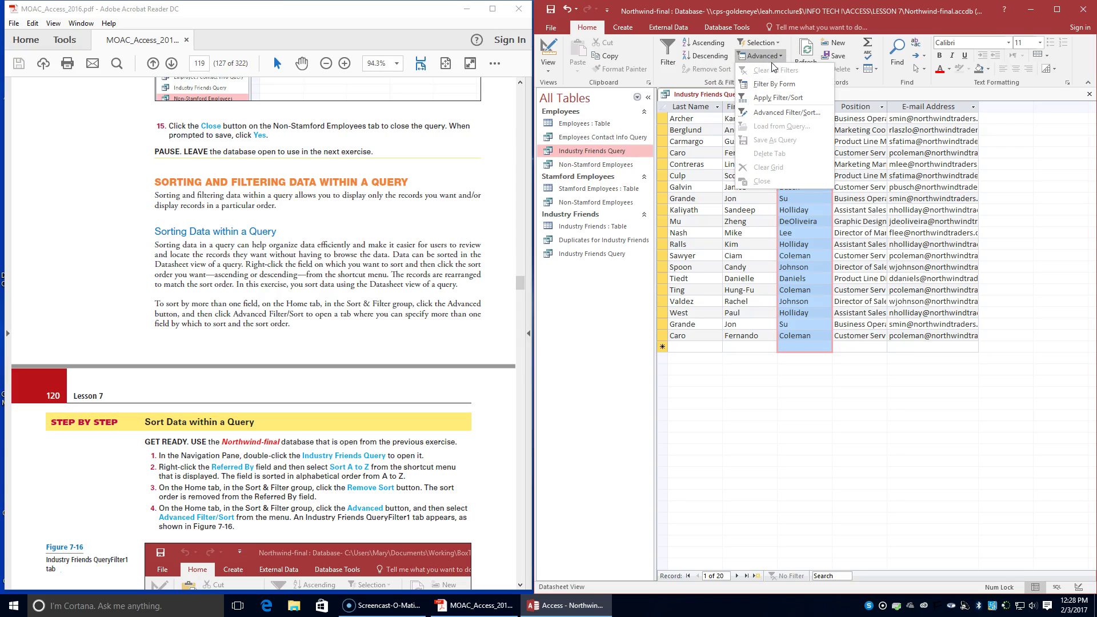
{"action": "left_click", "coordinate": [784, 113]}
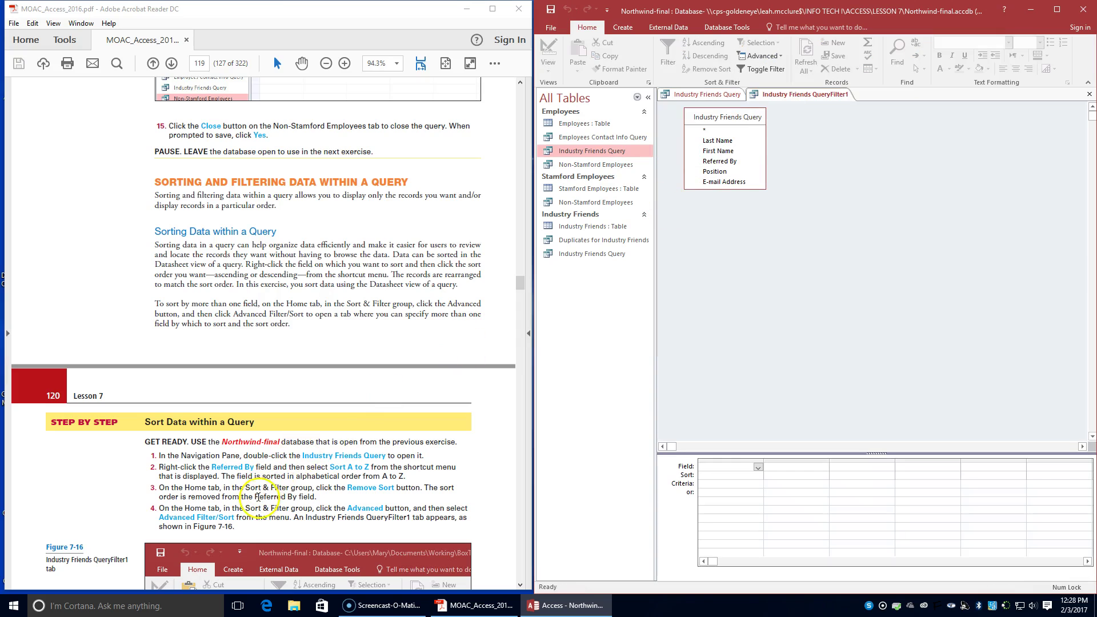
{"action": "scroll", "coordinate": [259, 492], "scroll_direction": "down", "scroll_amount": 2}
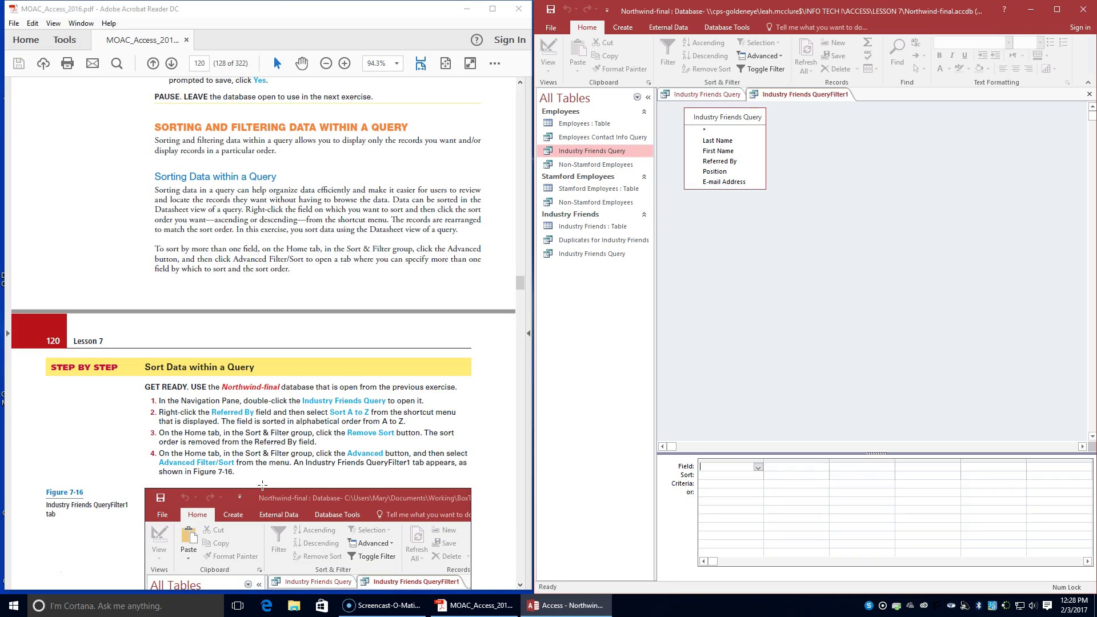
{"action": "scroll", "coordinate": [260, 485], "scroll_direction": "down", "scroll_amount": 8}
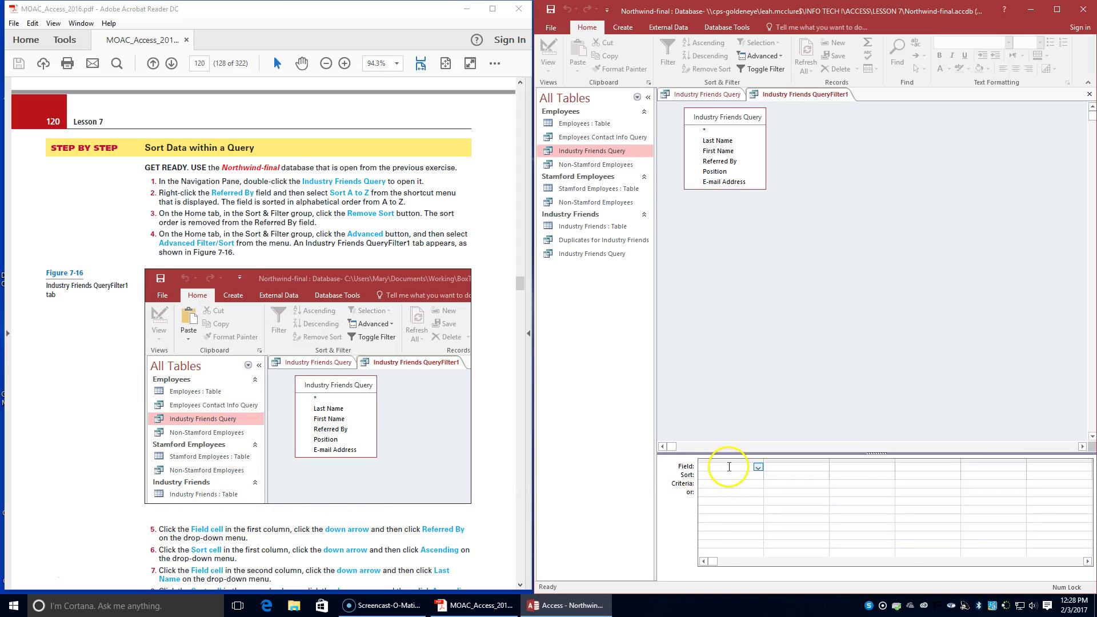
{"action": "left_click", "coordinate": [757, 467]}
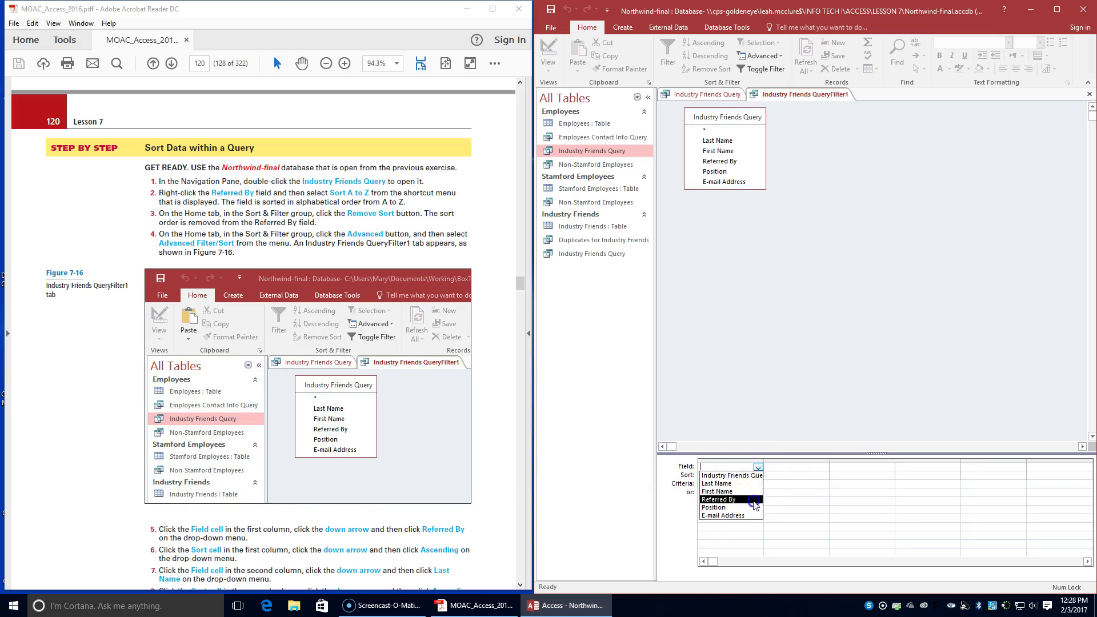
{"action": "left_click", "coordinate": [754, 499]}
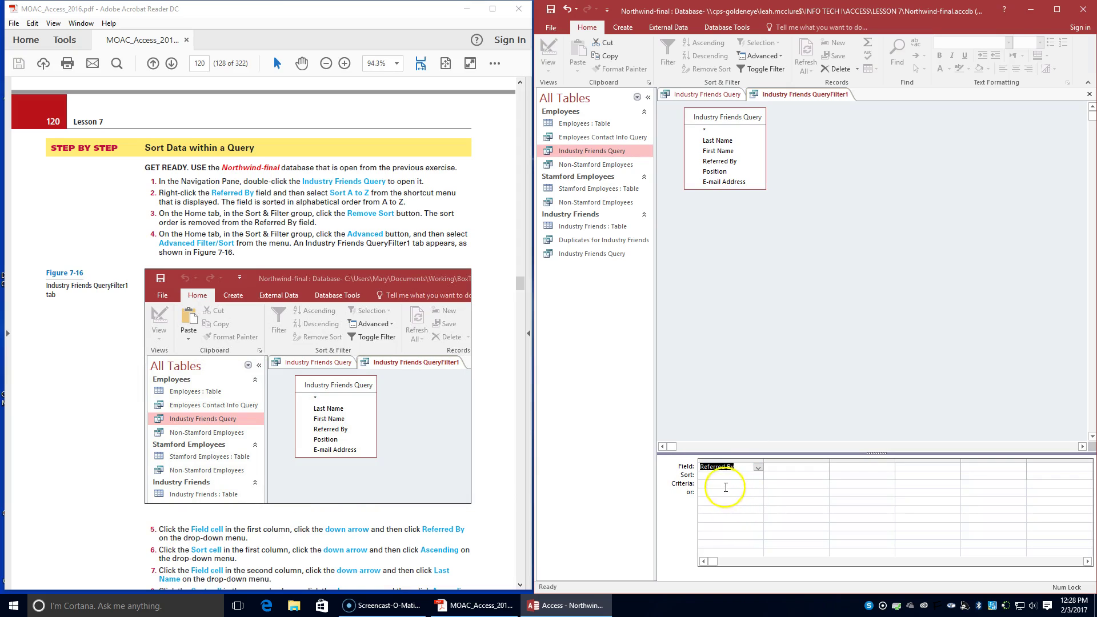
Step: Set the sort order of the Referred By column to Ascending in the advanced filter grid
{"action": "left_click", "coordinate": [719, 476]}
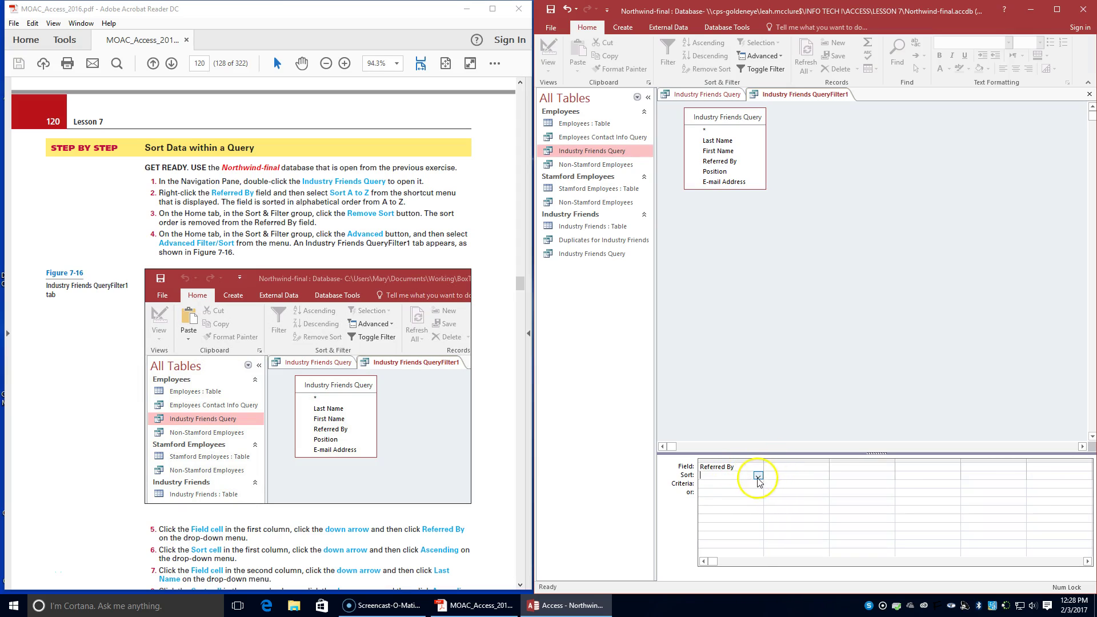
{"action": "left_click", "coordinate": [757, 475]}
{"action": "left_click", "coordinate": [717, 484]}
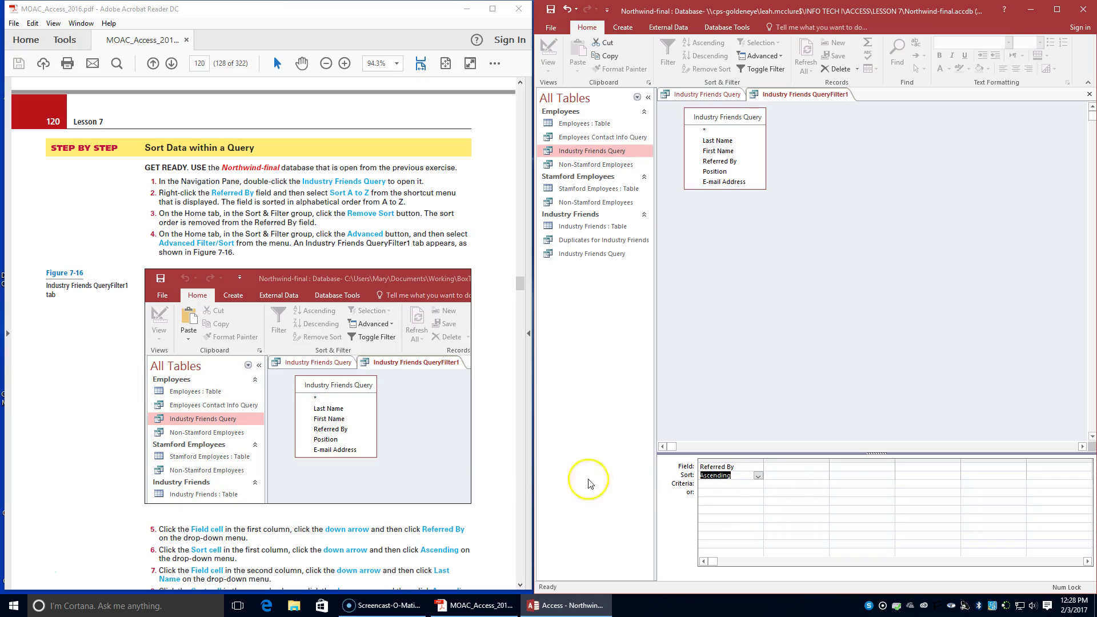
Step: Choose Last Name as the field in the second column of the filter grid and sort it Ascending, following steps 7 and 8
{"action": "scroll", "coordinate": [475, 444], "scroll_direction": "down", "scroll_amount": 2}
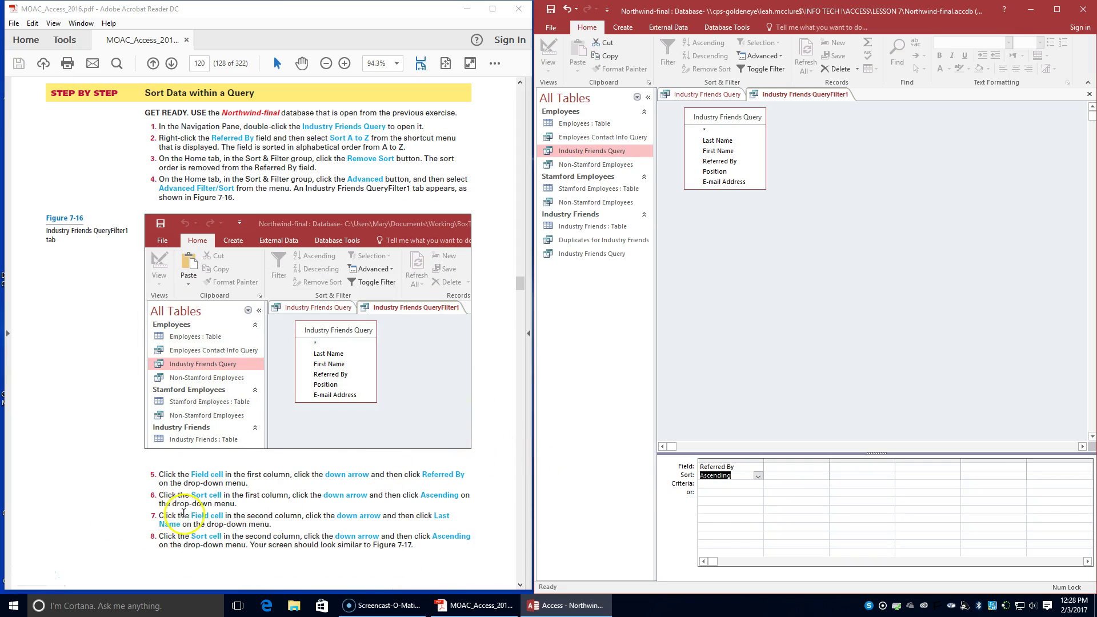
{"action": "left_click", "coordinate": [809, 466]}
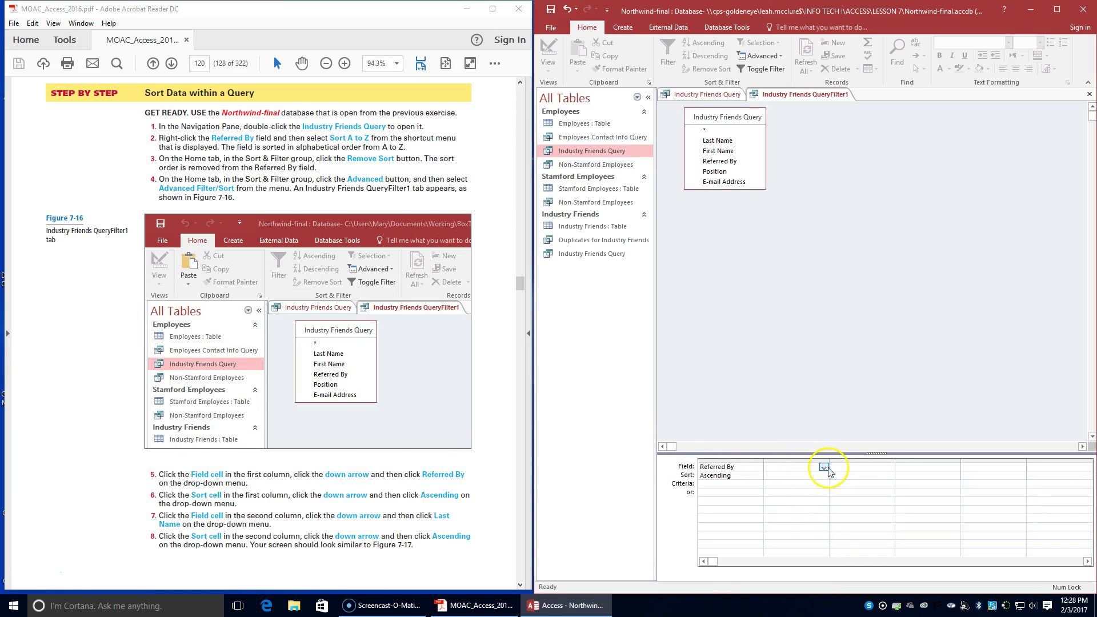
{"action": "left_click", "coordinate": [824, 467]}
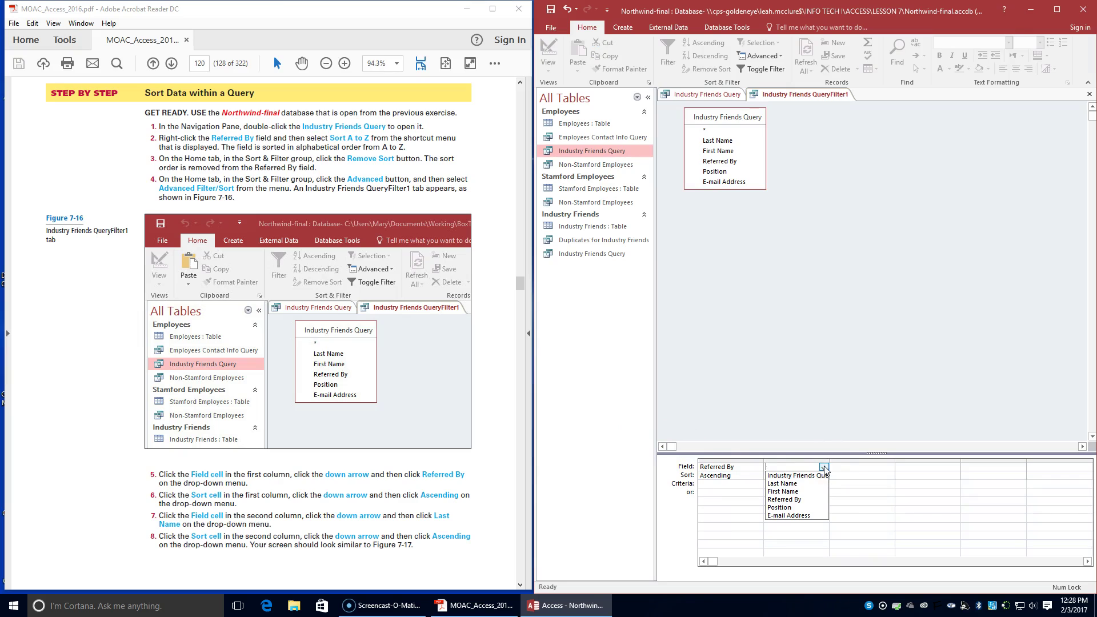
{"action": "left_click", "coordinate": [815, 484]}
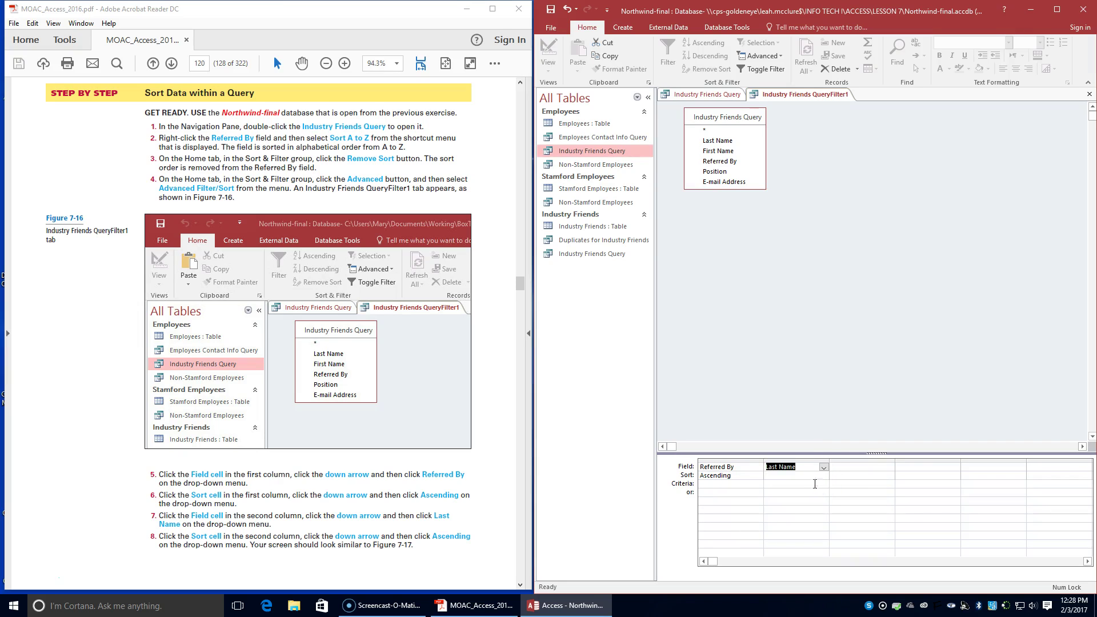
{"action": "left_click", "coordinate": [823, 476]}
{"action": "left_click", "coordinate": [823, 475]}
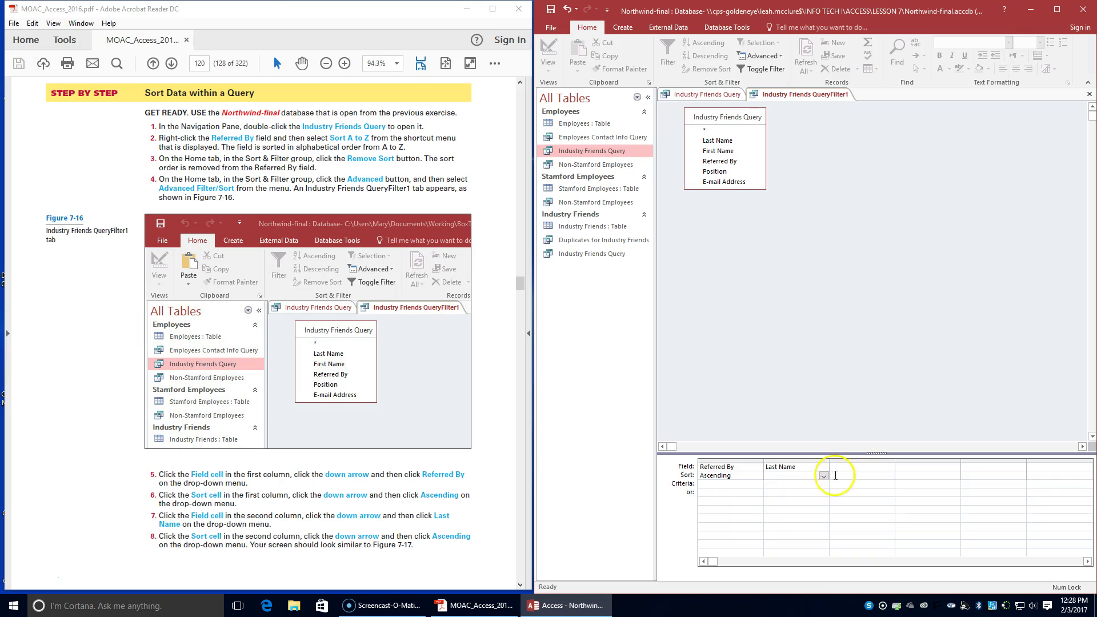
{"action": "left_click", "coordinate": [822, 485]}
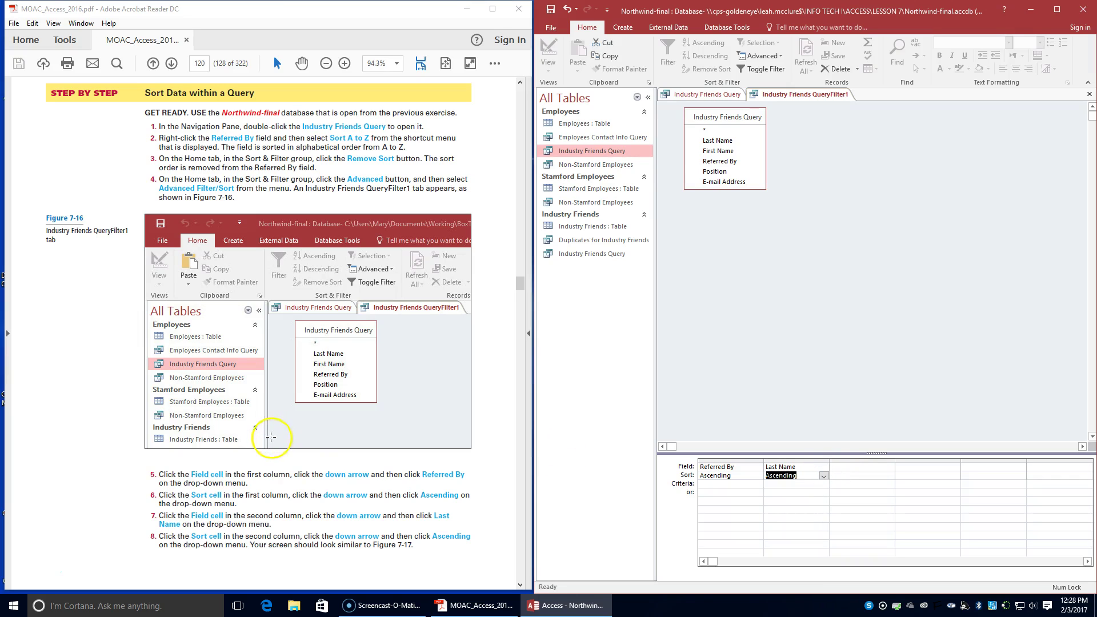
Step: Apply the advanced filter/sort to Industry Friends Query and remove the sort, following steps 9 and 10
{"action": "scroll", "coordinate": [269, 451], "scroll_direction": "down", "scroll_amount": 10}
{"action": "scroll", "coordinate": [269, 437], "scroll_direction": "down", "scroll_amount": 8}
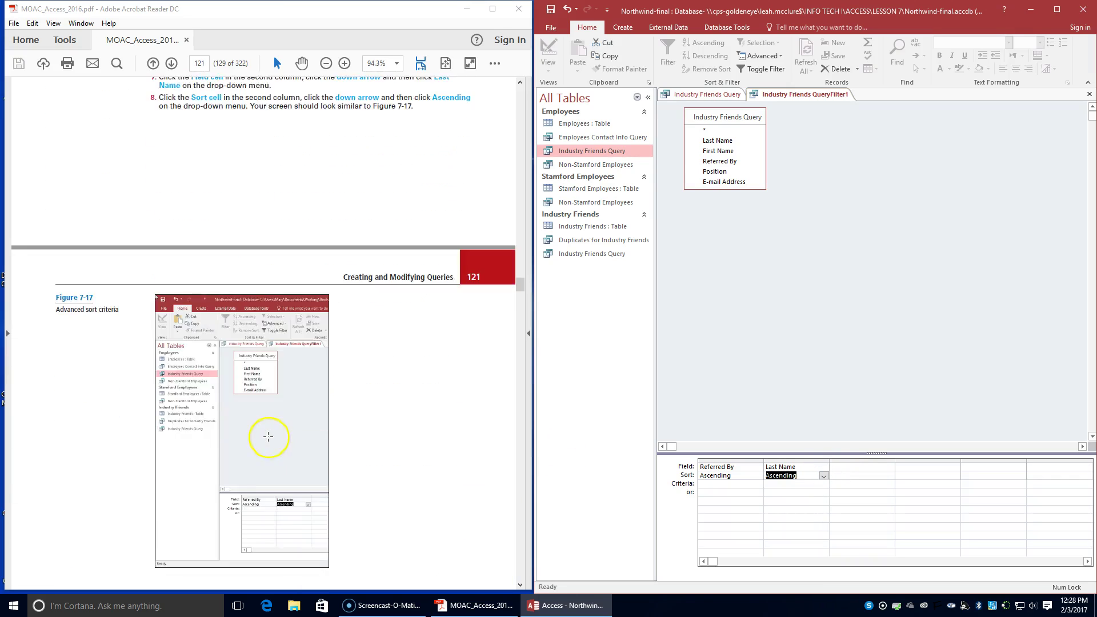
{"action": "scroll", "coordinate": [268, 435], "scroll_direction": "up", "scroll_amount": 4}
{"action": "scroll", "coordinate": [267, 433], "scroll_direction": "down", "scroll_amount": 4}
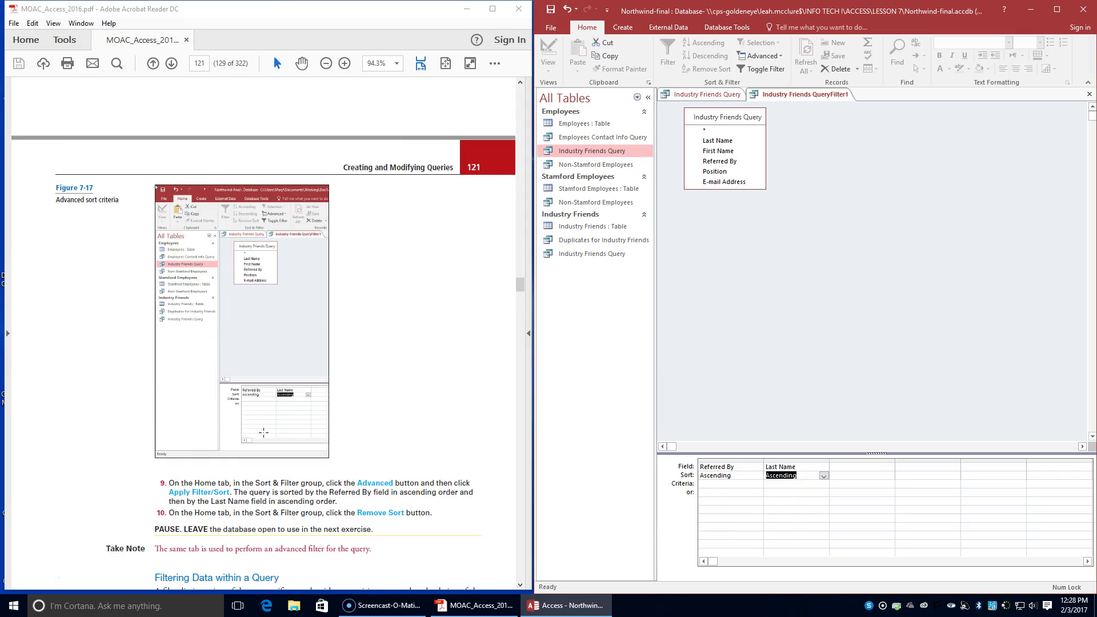
{"action": "left_click", "coordinate": [715, 469]}
{"action": "left_click", "coordinate": [780, 57]}
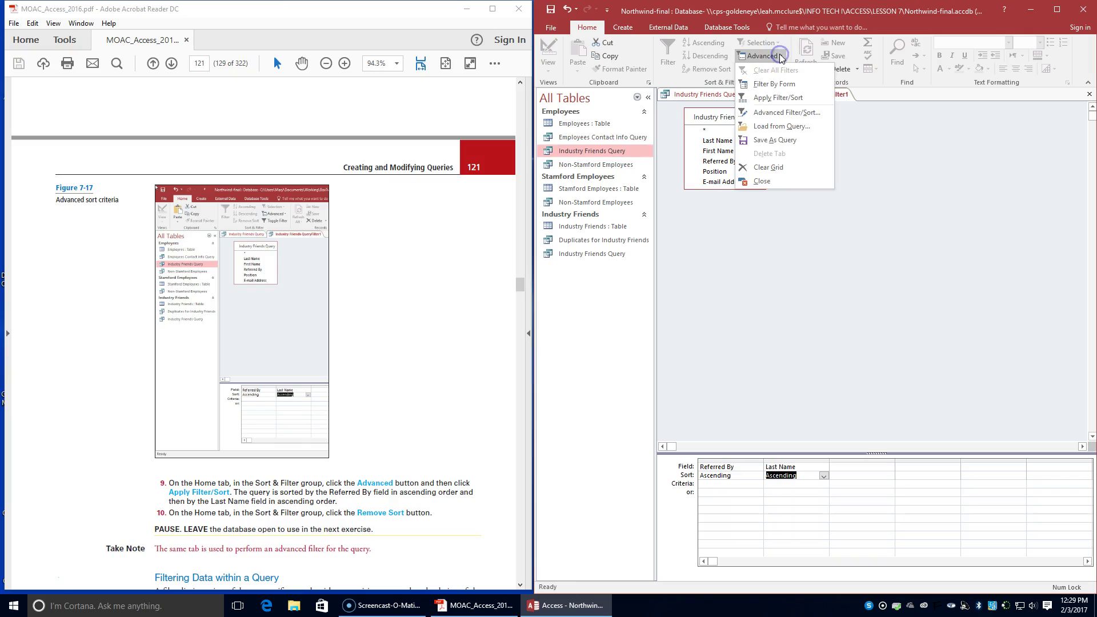
{"action": "left_click", "coordinate": [782, 101]}
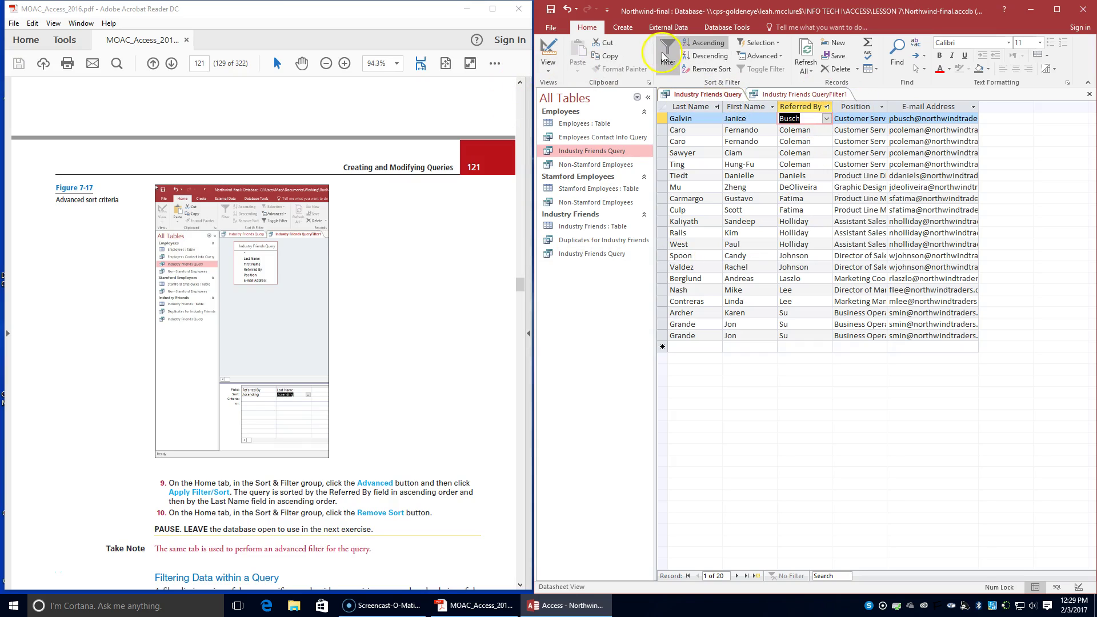
{"action": "left_click", "coordinate": [719, 73]}
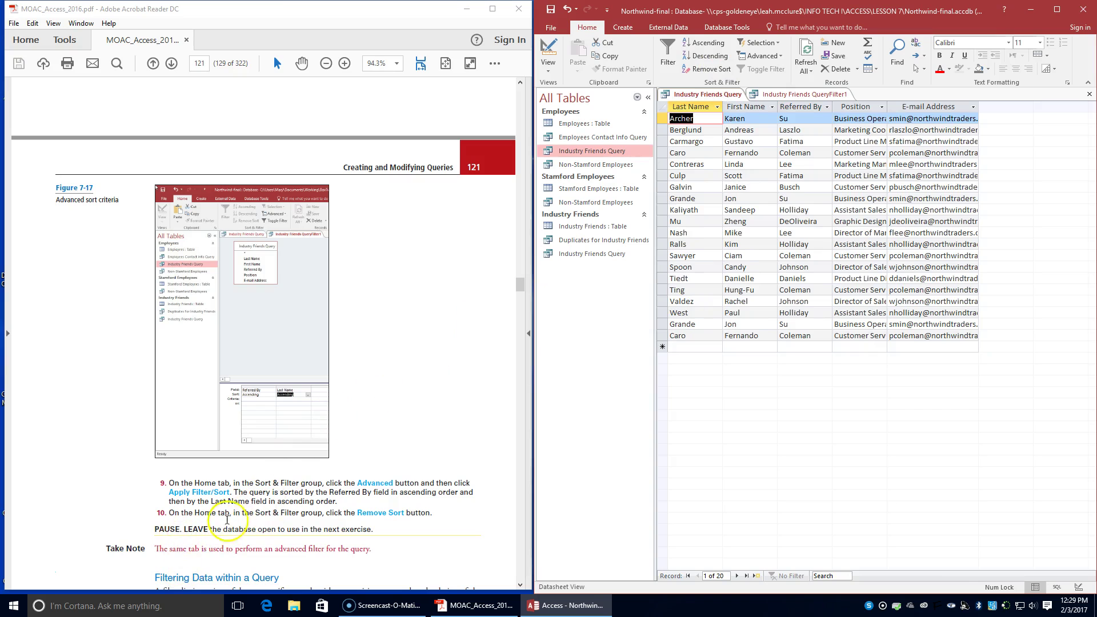
Step: Read the textbook's section on filtering data within a query and open the filter options for the Position field
{"action": "scroll", "coordinate": [345, 492], "scroll_direction": "down", "scroll_amount": 1}
{"action": "scroll", "coordinate": [345, 491], "scroll_direction": "down", "scroll_amount": 7}
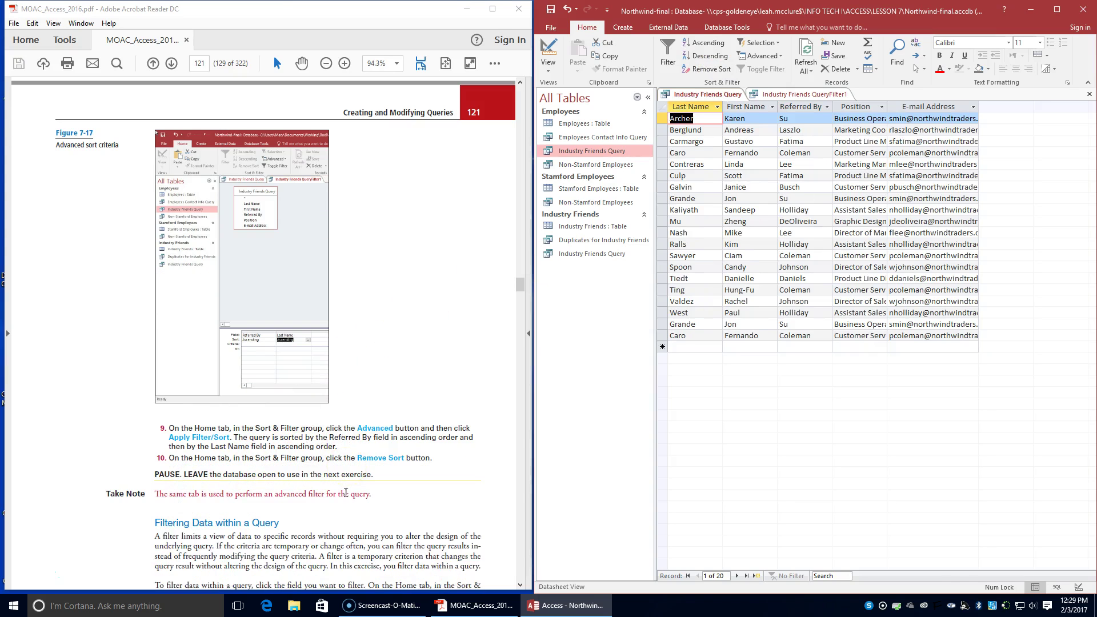
{"action": "scroll", "coordinate": [347, 497], "scroll_direction": "down", "scroll_amount": 1}
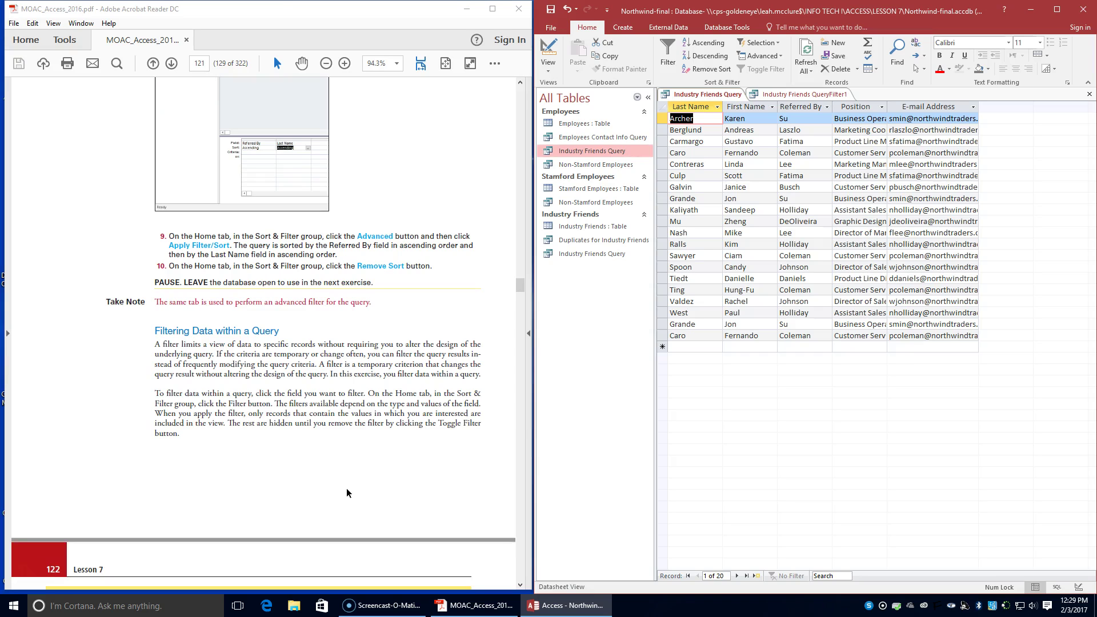
{"action": "scroll", "coordinate": [346, 488], "scroll_direction": "down", "scroll_amount": 3}
{"action": "scroll", "coordinate": [346, 488], "scroll_direction": "down", "scroll_amount": 6}
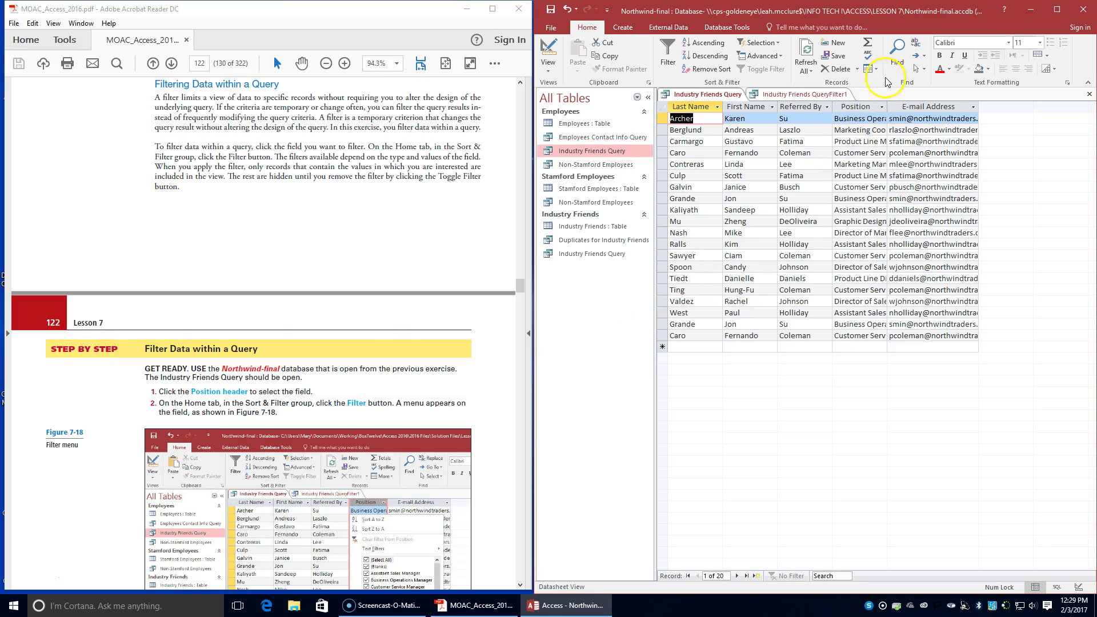
{"action": "left_click", "coordinate": [861, 107]}
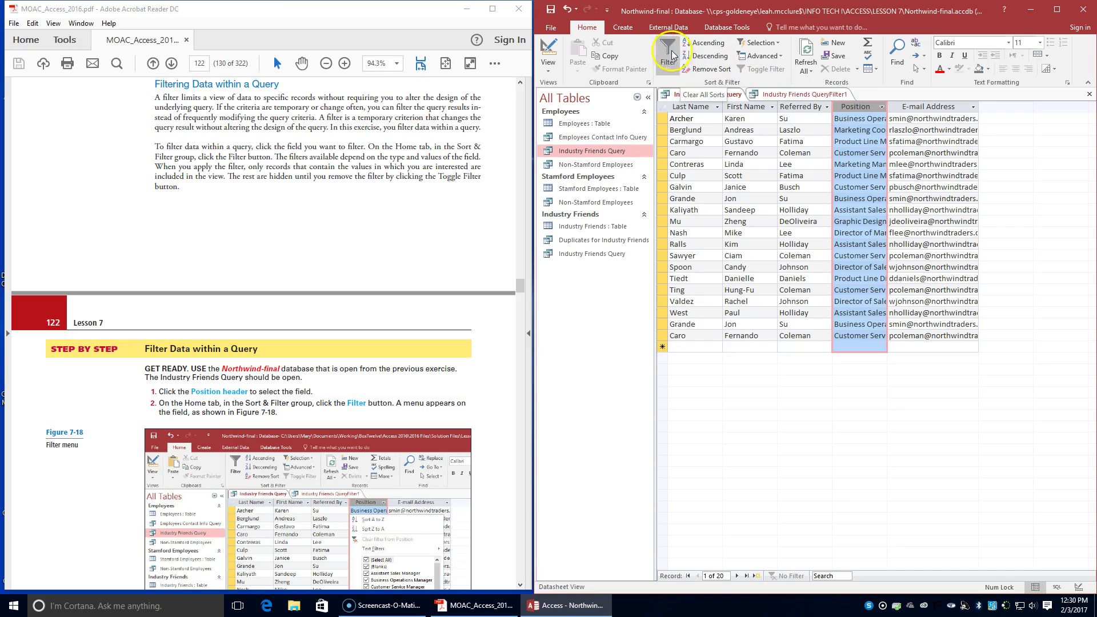
{"action": "left_click", "coordinate": [667, 56]}
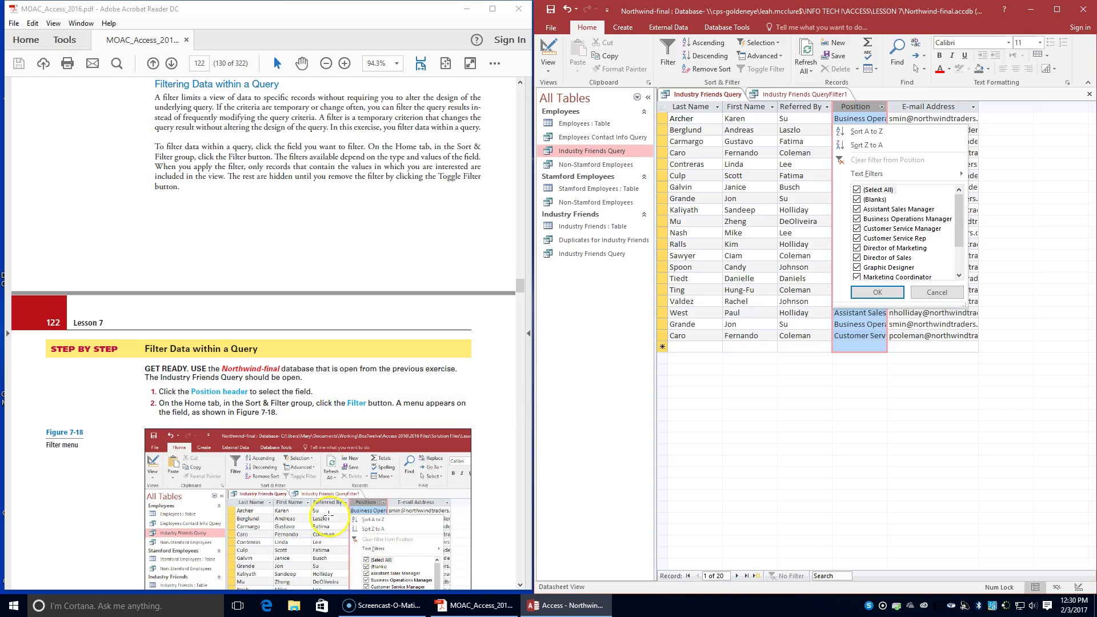
Step: Apply a Contains text filter with the word Marketing to the Position field, following steps 3 and 4
{"action": "scroll", "coordinate": [323, 515], "scroll_direction": "down", "scroll_amount": 3}
{"action": "scroll", "coordinate": [323, 515], "scroll_direction": "down", "scroll_amount": 1}
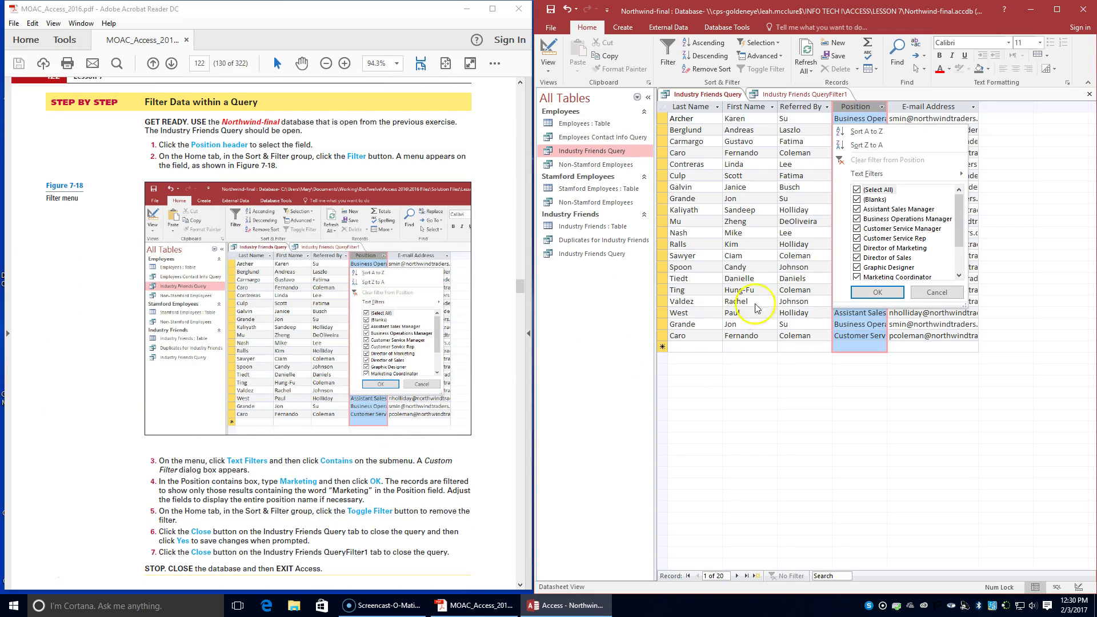
{"action": "left_click", "coordinate": [883, 172]}
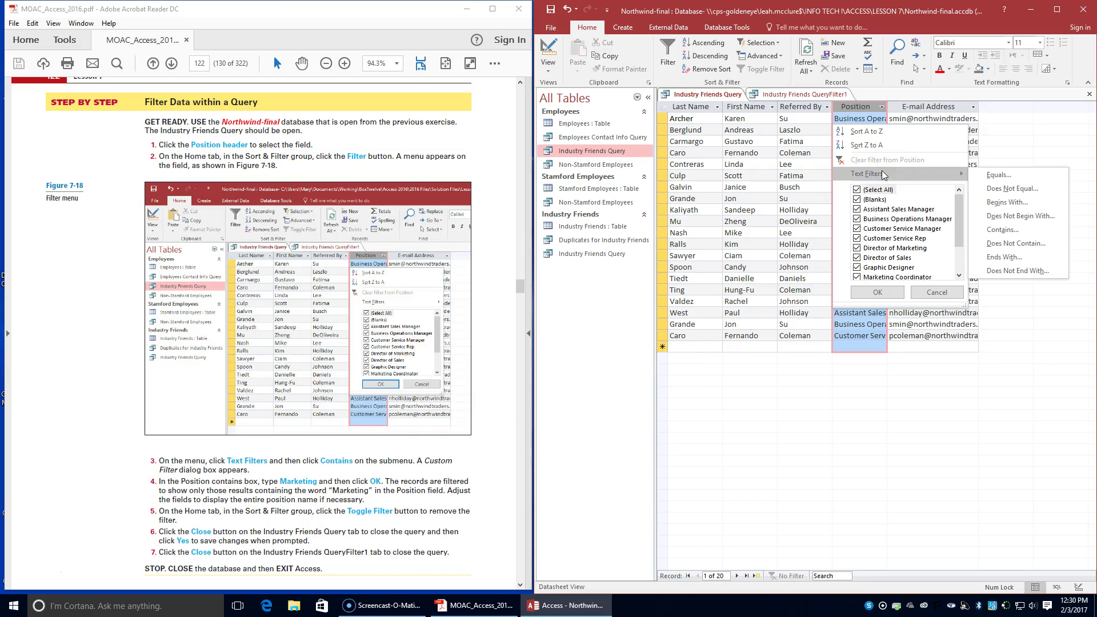
{"action": "left_click", "coordinate": [1023, 231]}
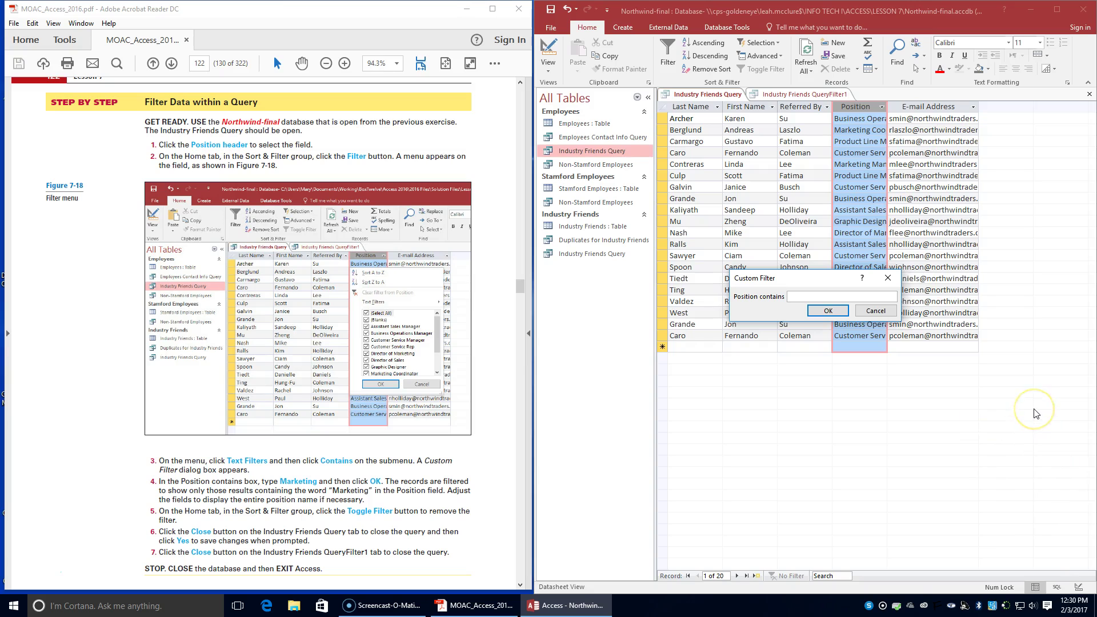
{"action": "type", "text": "Marketing"}
{"action": "left_click", "coordinate": [823, 311]}
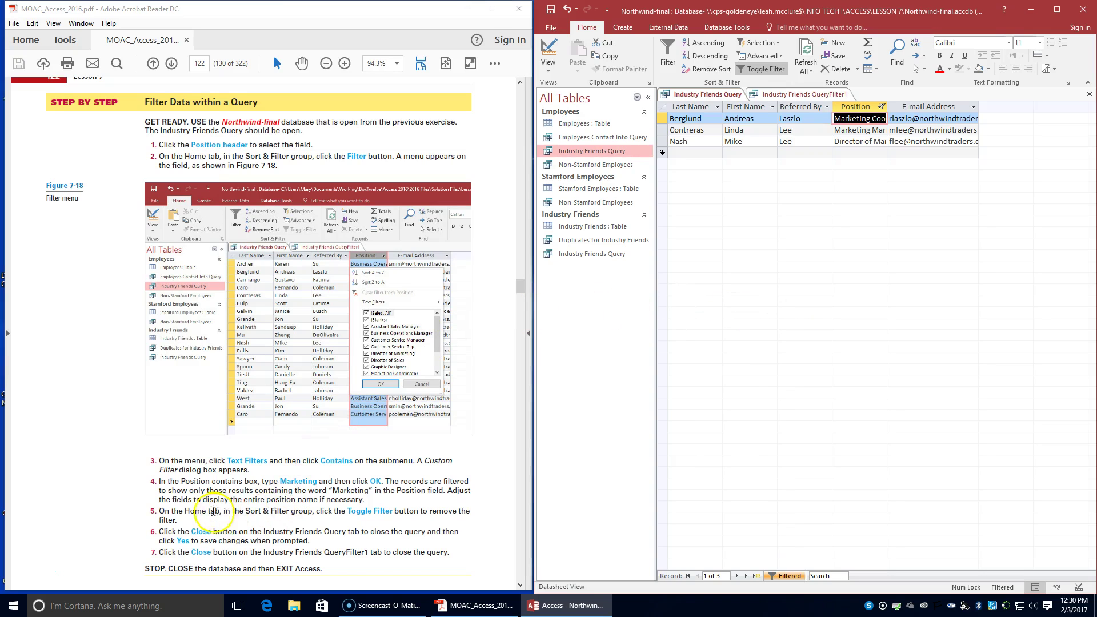
Step: Widen the Position column to fit the filtered position names, and toggle the filter off
{"action": "left_click_drag", "start_coordinate": [887, 106], "coordinate": [928, 106]}
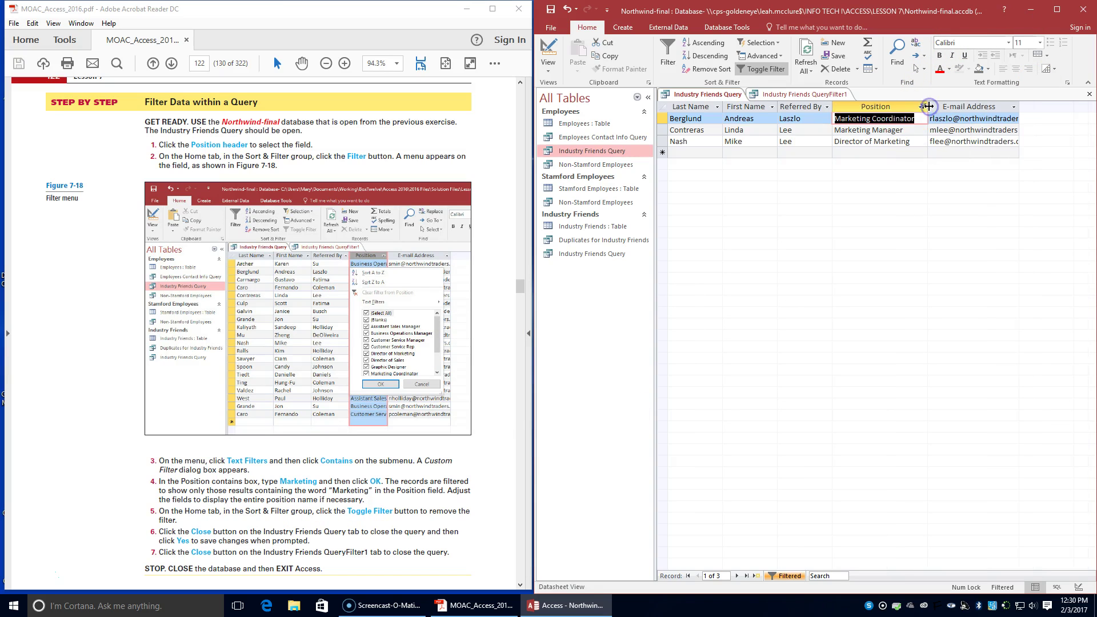
{"action": "double_click", "coordinate": [925, 107]}
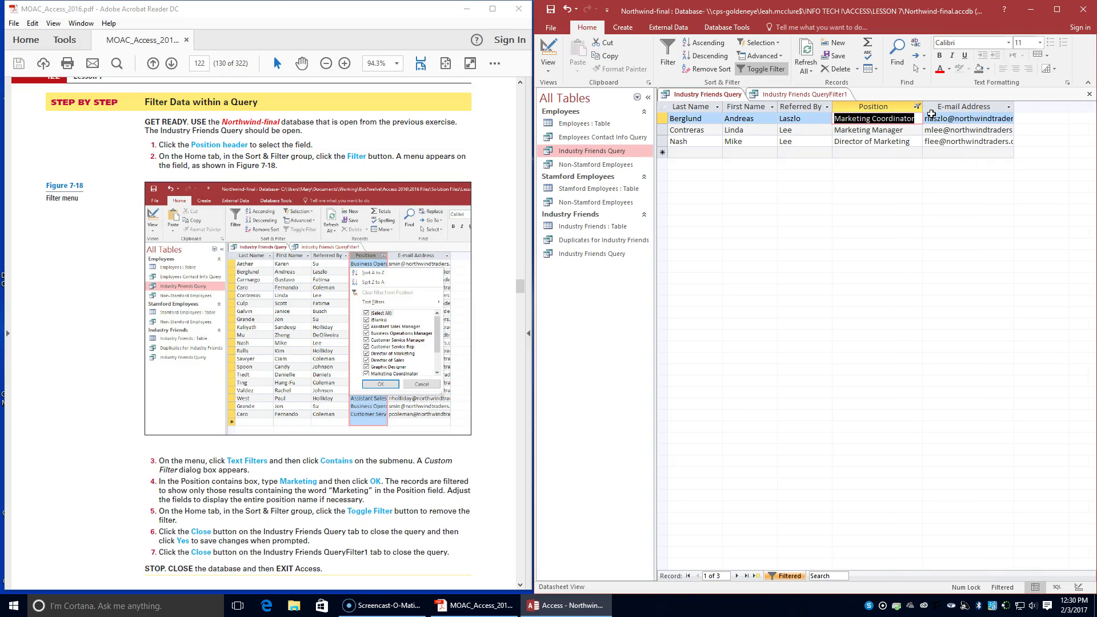
{"action": "left_click", "coordinate": [942, 117]}
{"action": "left_click", "coordinate": [758, 74]}
{"action": "left_click", "coordinate": [756, 71]}
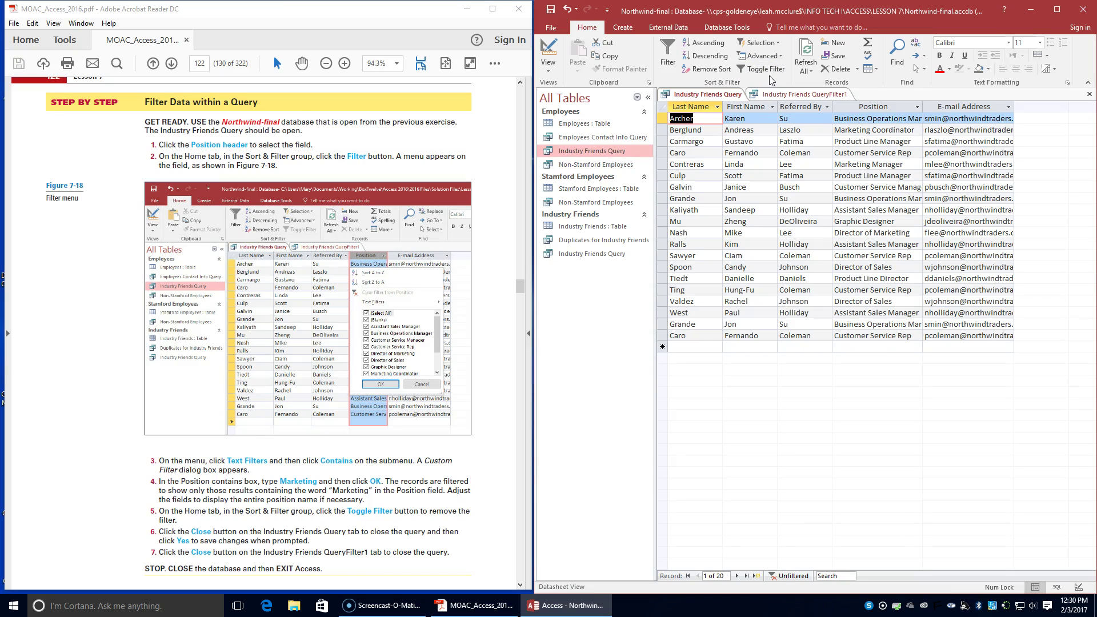
Step: Close Industry Friends Query with its design changes saved
{"action": "right_click", "coordinate": [724, 95]}
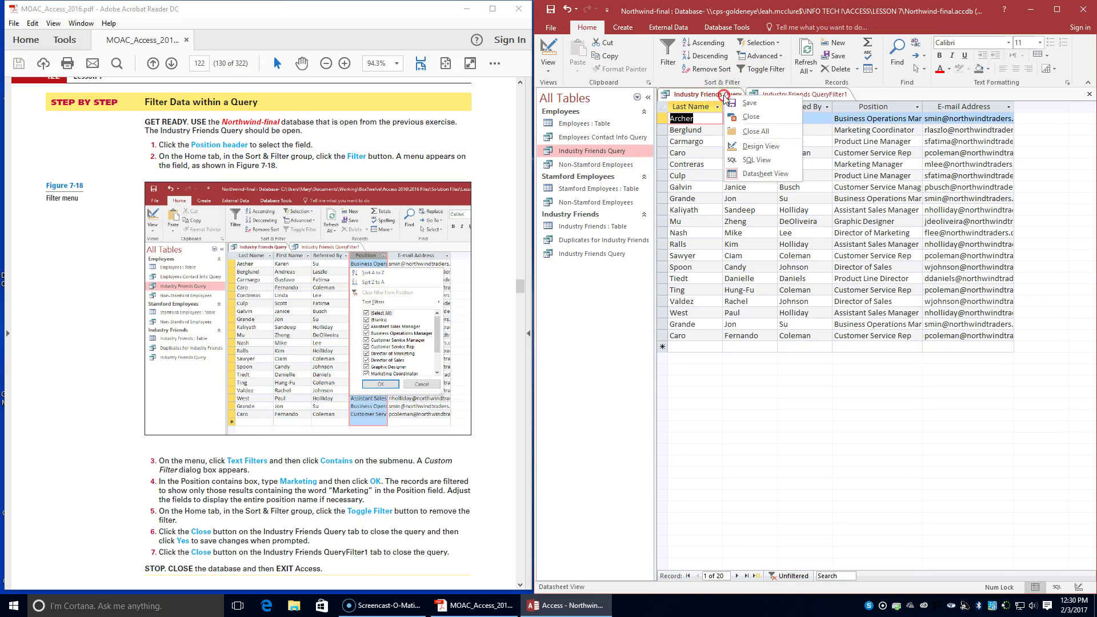
{"action": "left_click", "coordinate": [750, 117]}
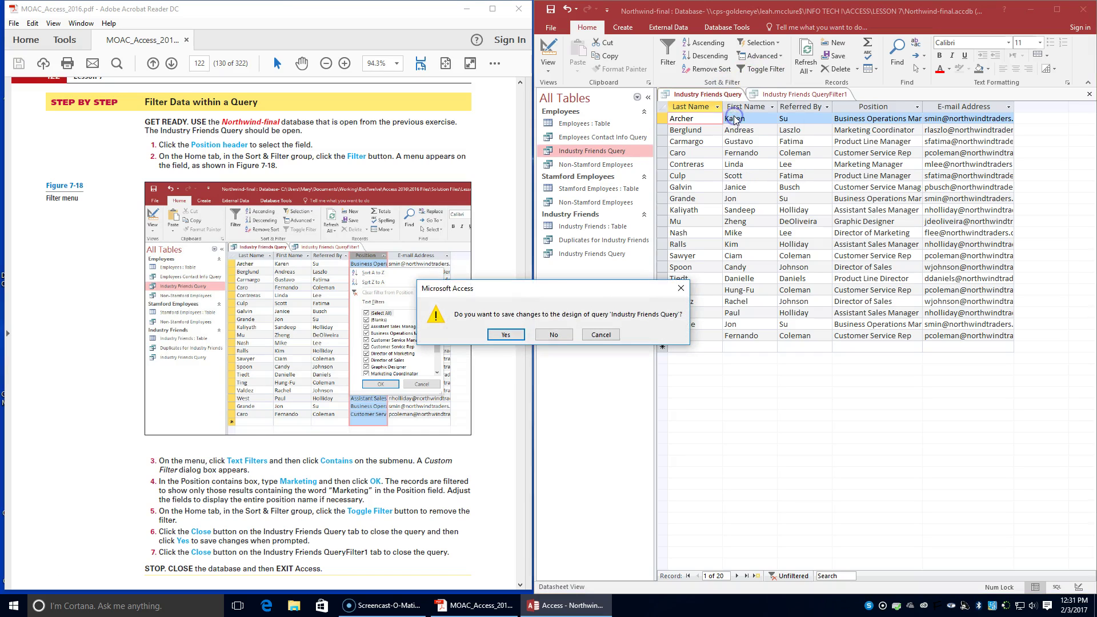
{"action": "left_click", "coordinate": [514, 334]}
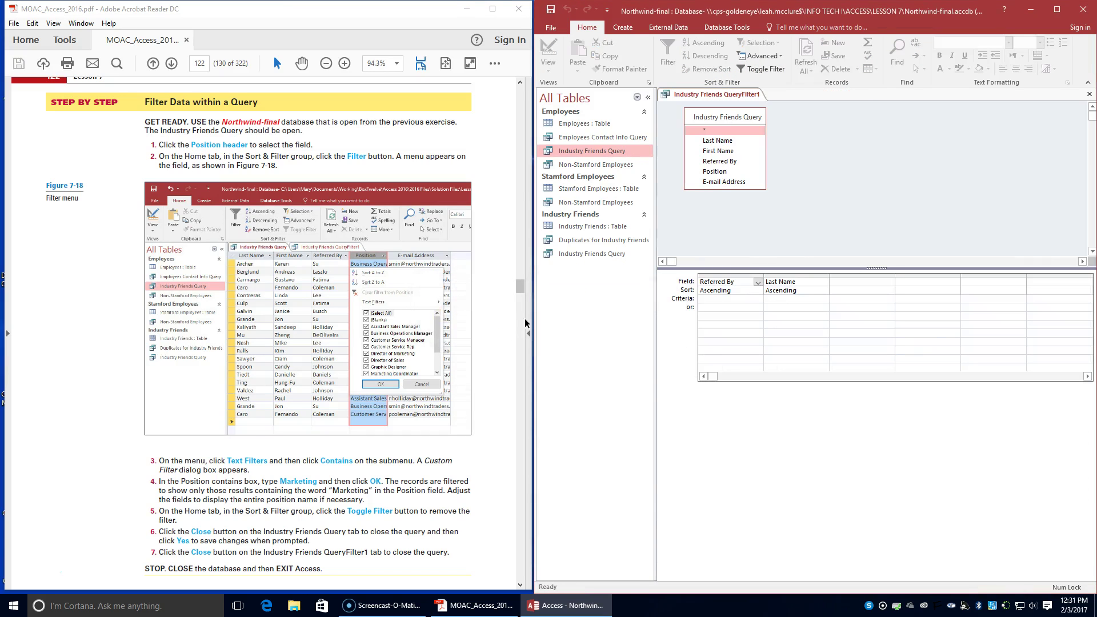
Step: Close Industry Friends QueryFilter1 and exit Access along with the Northwind-final database
{"action": "right_click", "coordinate": [705, 99]}
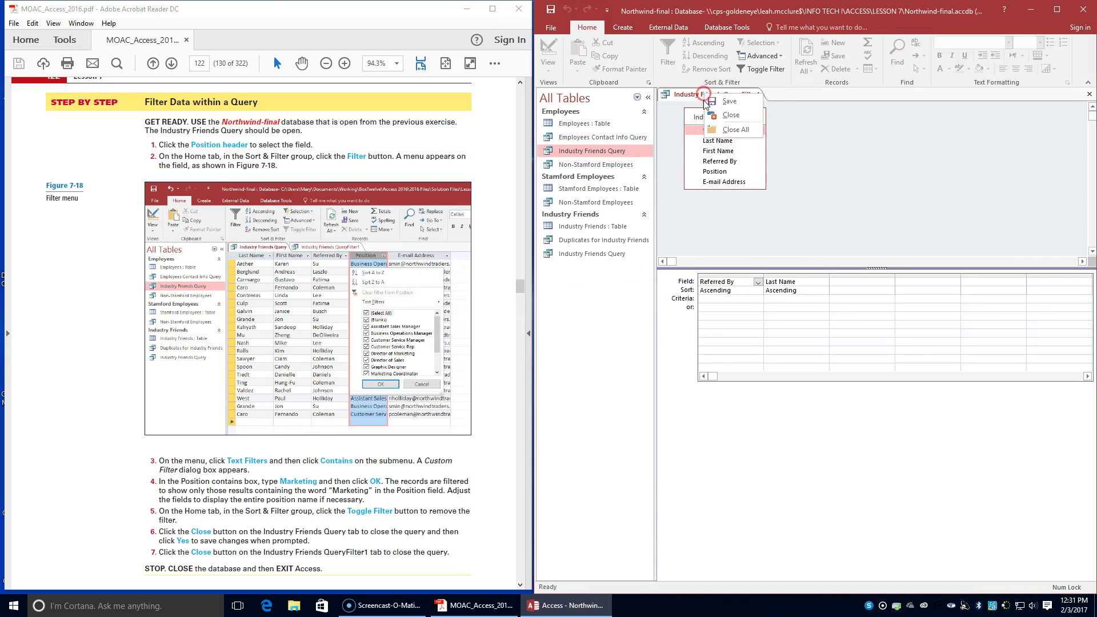
{"action": "left_click", "coordinate": [718, 128]}
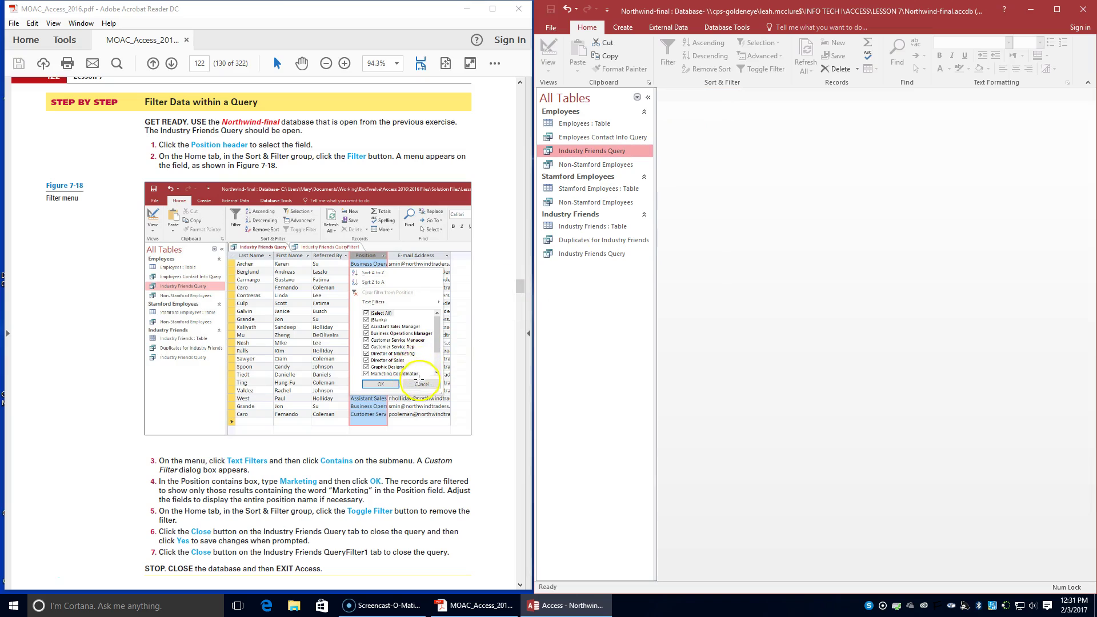
{"action": "scroll", "coordinate": [418, 377], "scroll_direction": "down", "scroll_amount": 3}
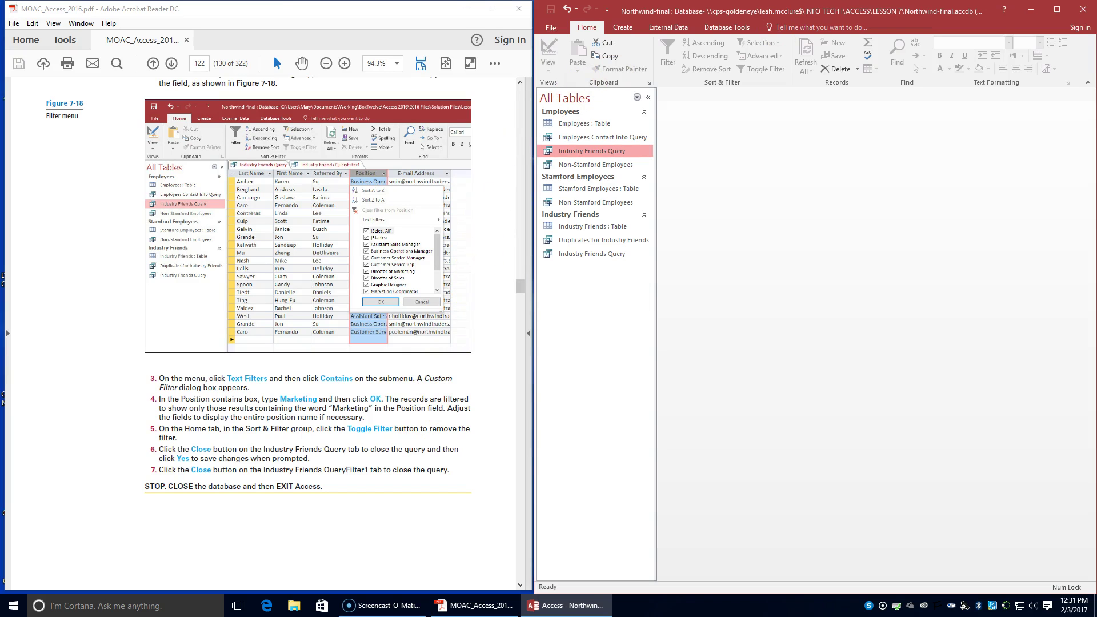
{"action": "left_click", "coordinate": [1082, 12]}
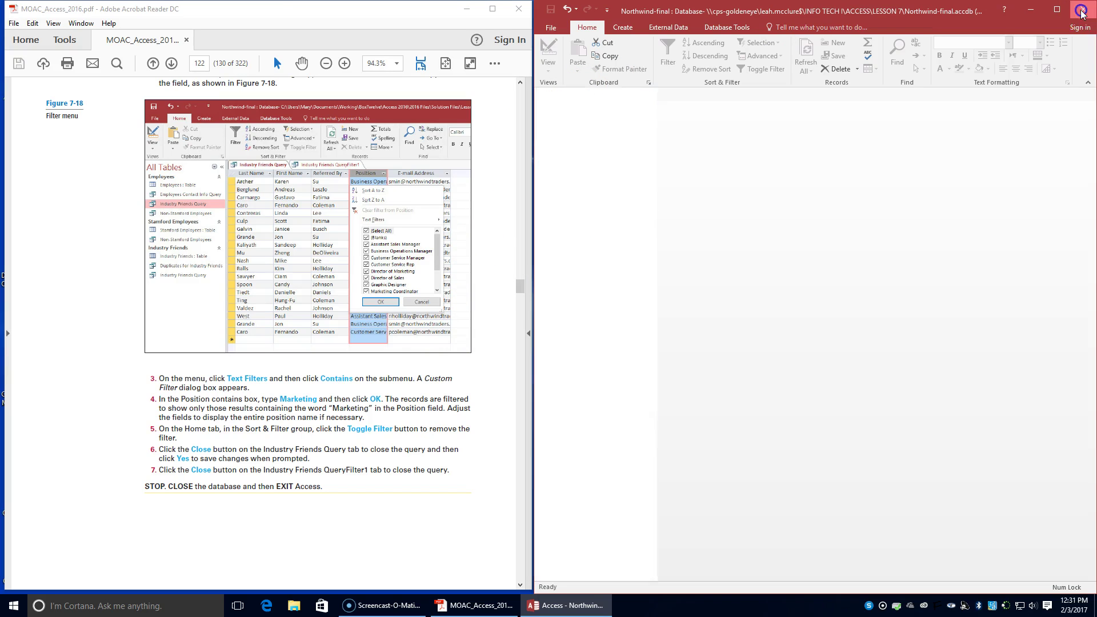
Step: Look through the textbook's Lesson 7 Knowledge Assessment and the instructions for its end-of-lesson projects
{"action": "scroll", "coordinate": [335, 415], "scroll_direction": "down", "scroll_amount": 8}
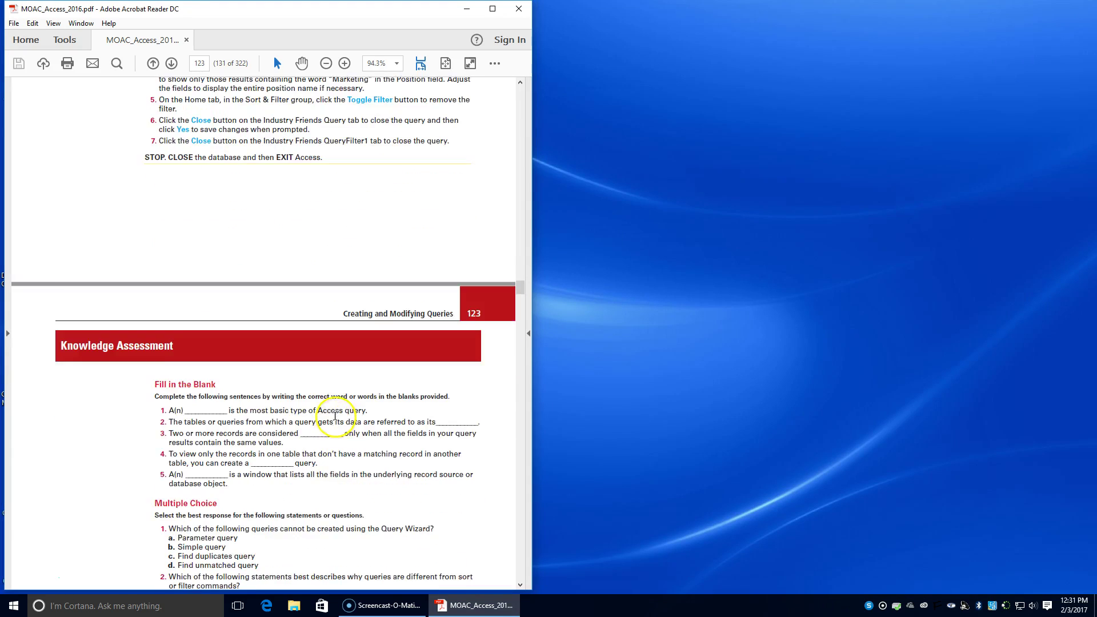
{"action": "scroll", "coordinate": [335, 415], "scroll_direction": "down", "scroll_amount": 3}
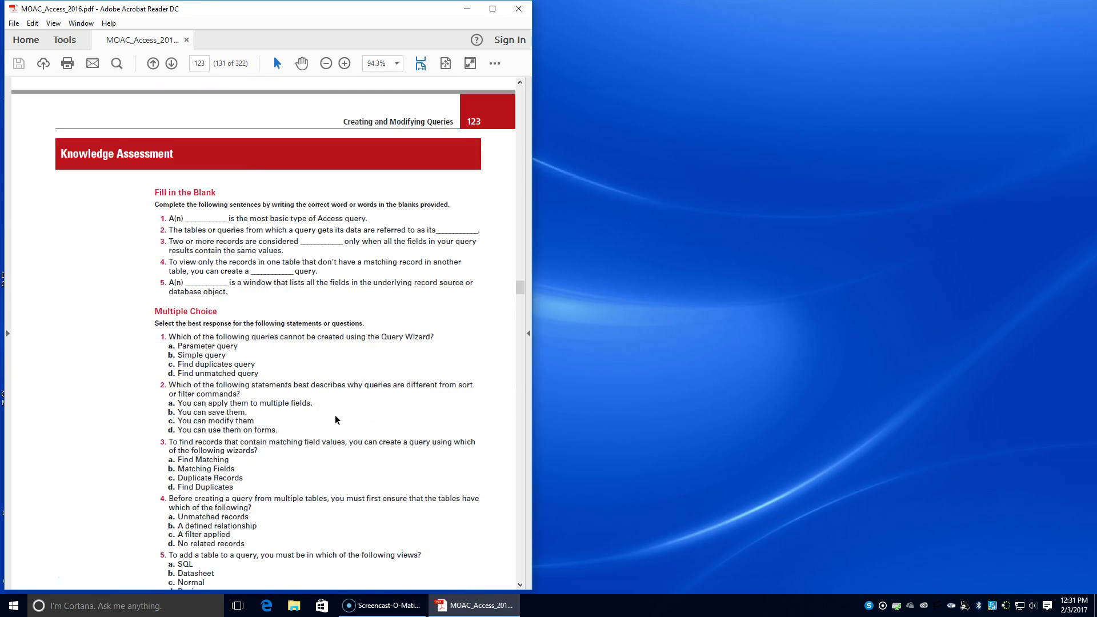
{"action": "scroll", "coordinate": [276, 372], "scroll_direction": "down", "scroll_amount": 18}
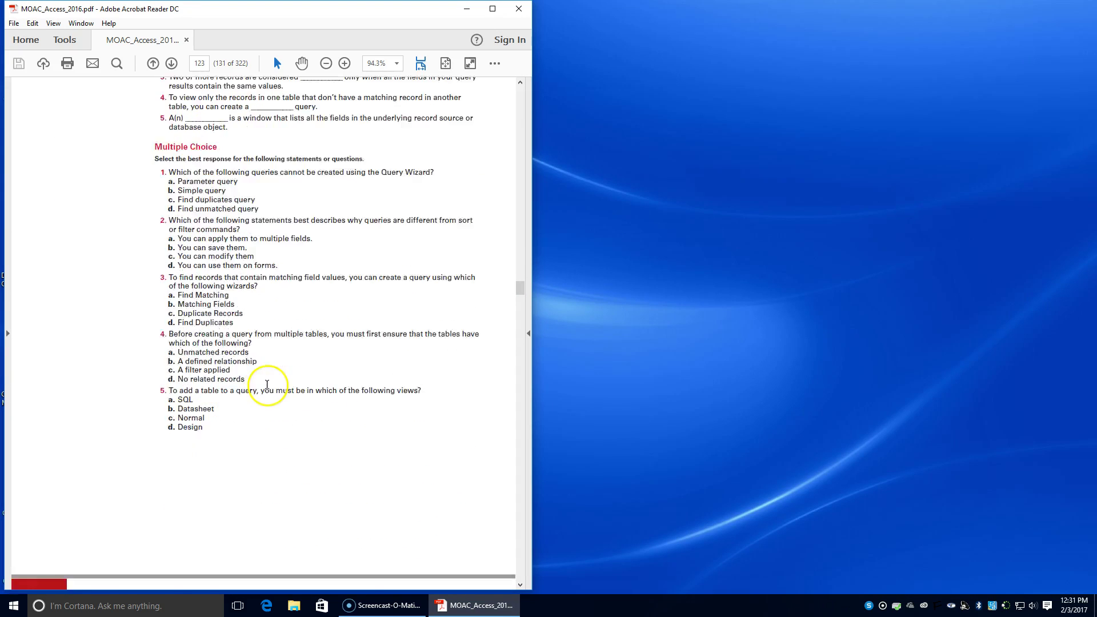
{"action": "scroll", "coordinate": [273, 325], "scroll_direction": "down", "scroll_amount": 9}
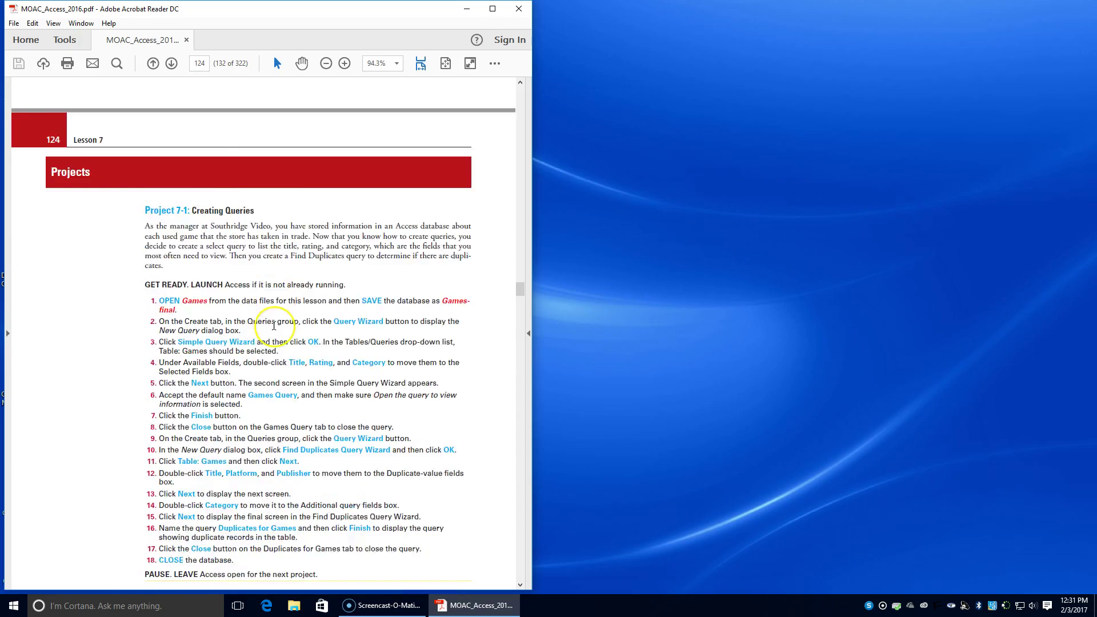
{"action": "scroll", "coordinate": [274, 325], "scroll_direction": "up", "scroll_amount": 3}
{"action": "scroll", "coordinate": [274, 326], "scroll_direction": "down", "scroll_amount": 20}
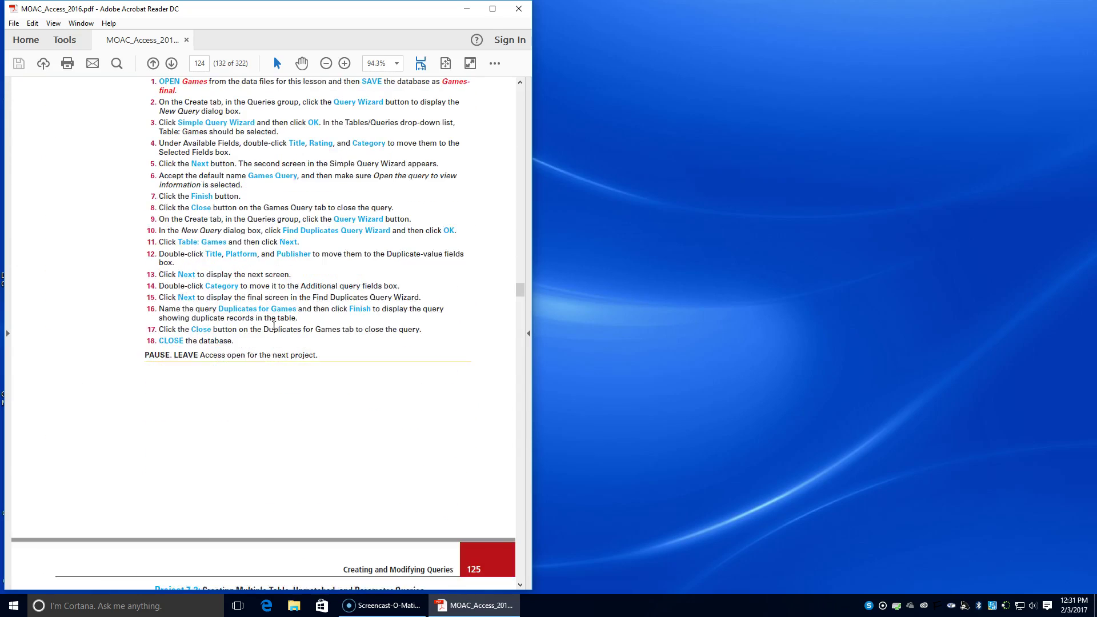
{"action": "scroll", "coordinate": [273, 325], "scroll_direction": "down", "scroll_amount": 4}
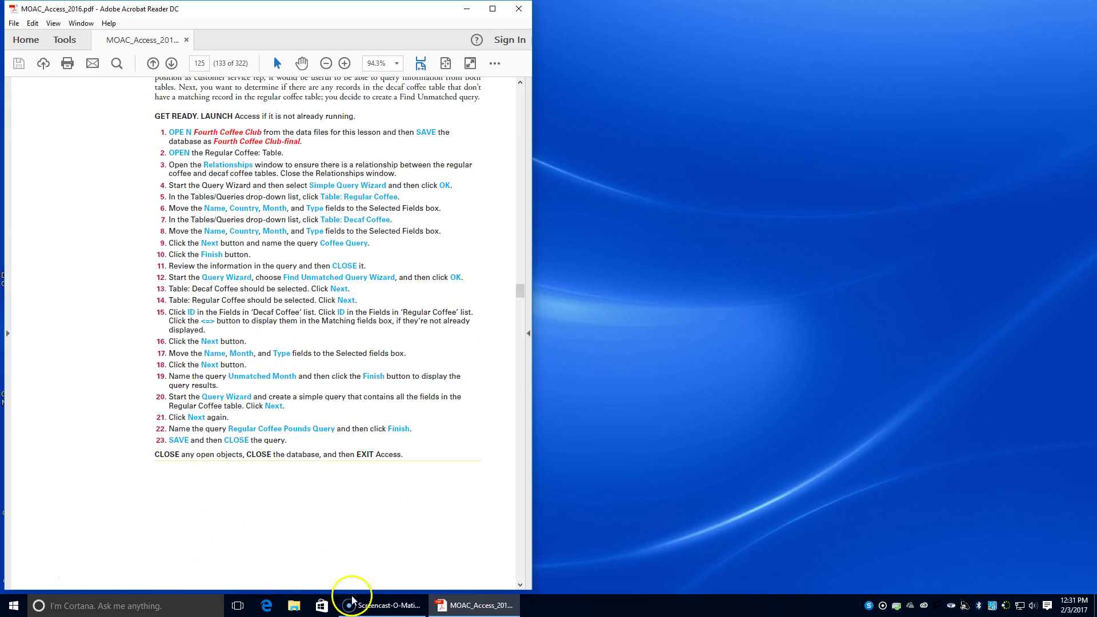